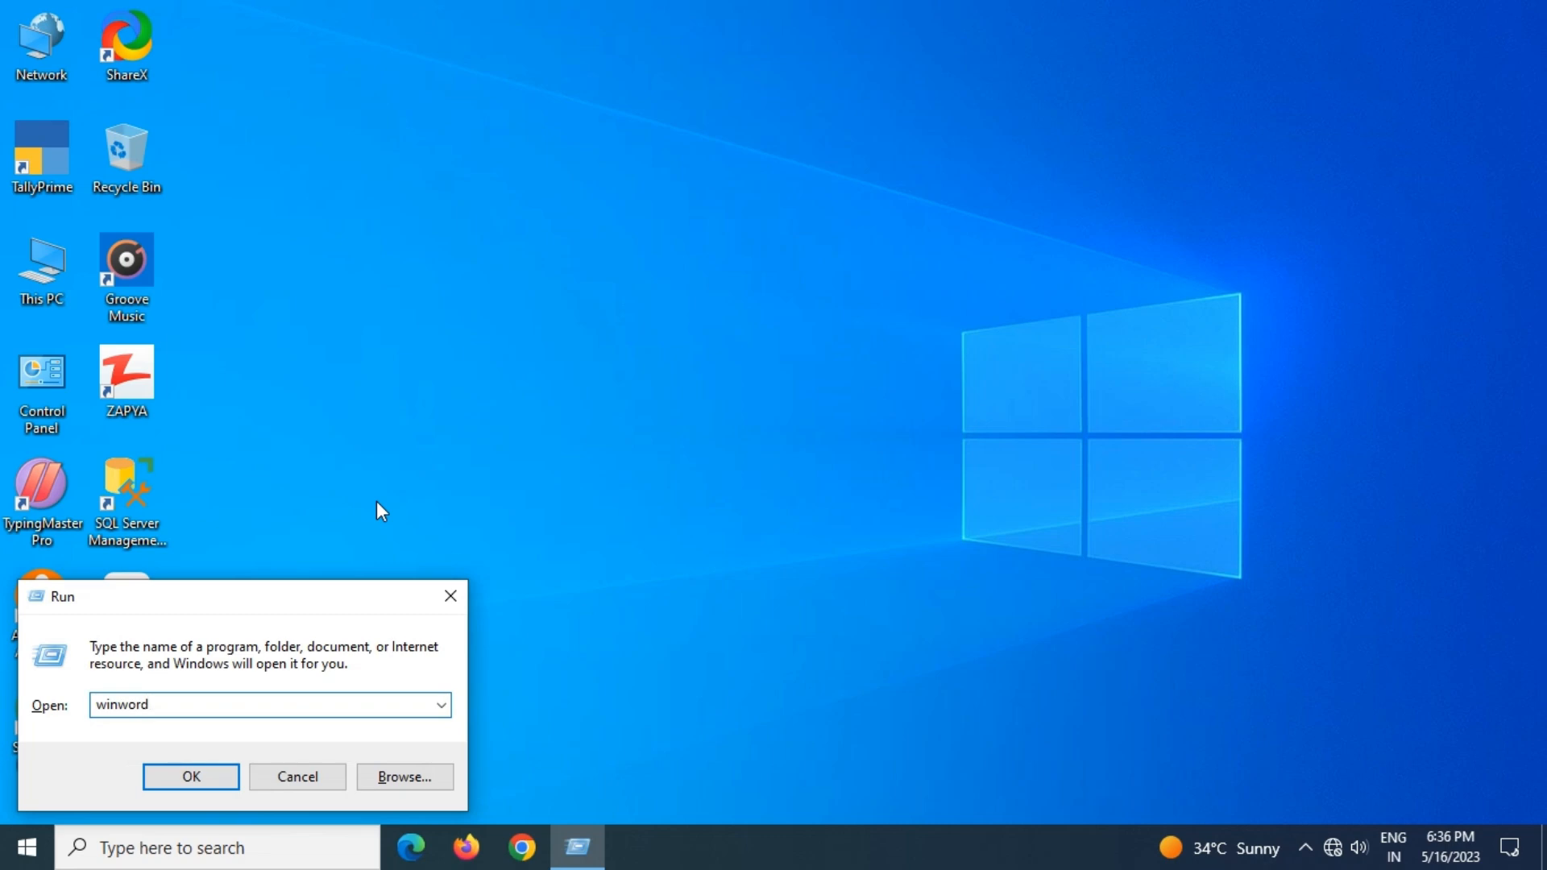
Launch Word 2010 with winword and close the Office Activation Wizard
key(Return)
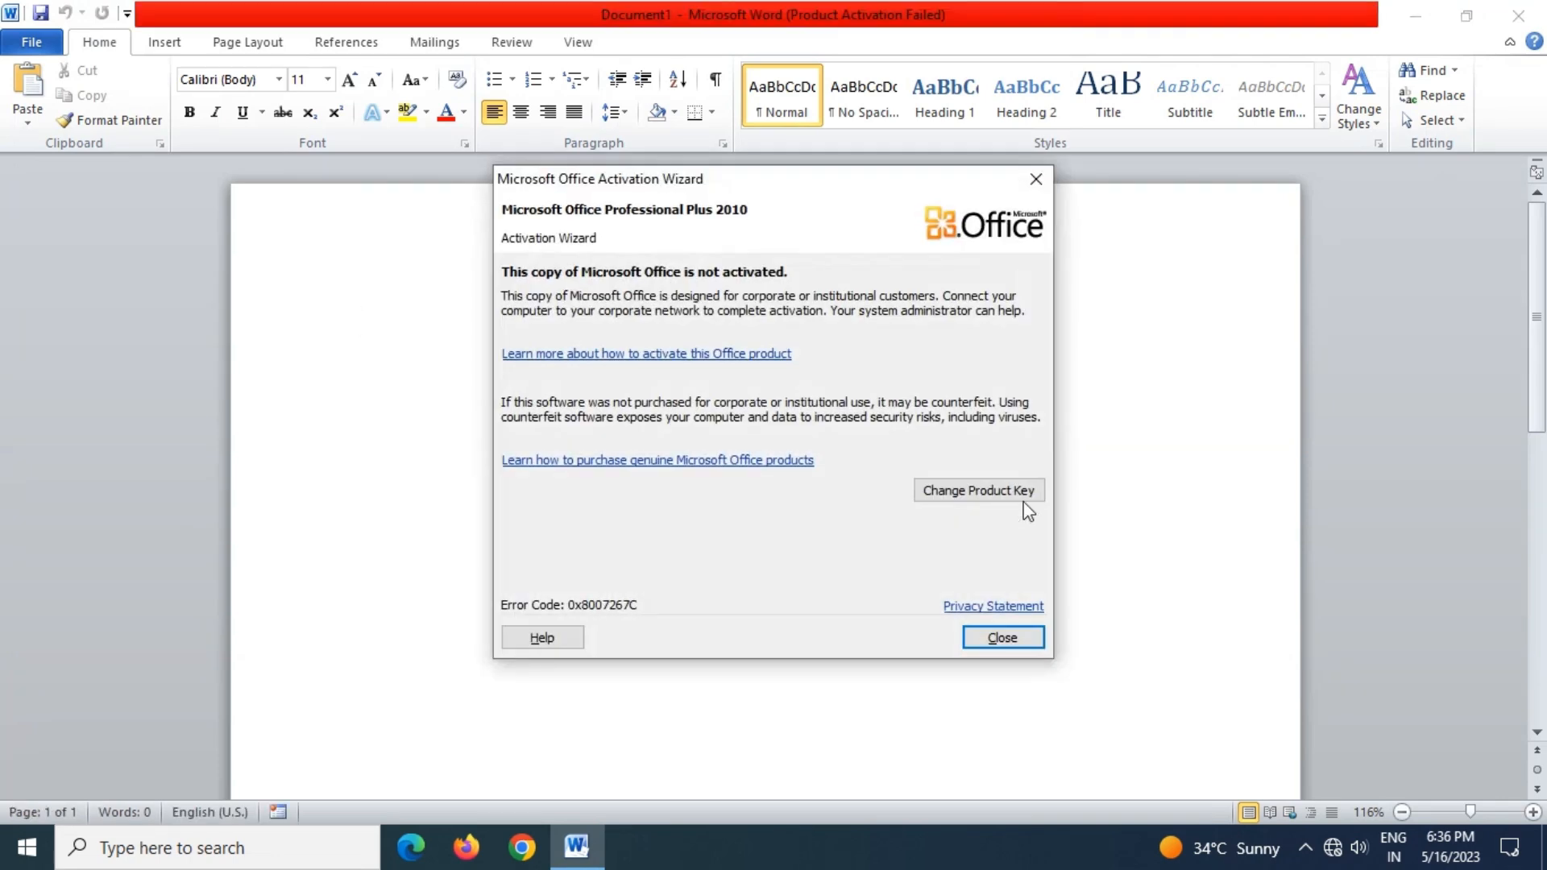
click(1007, 646)
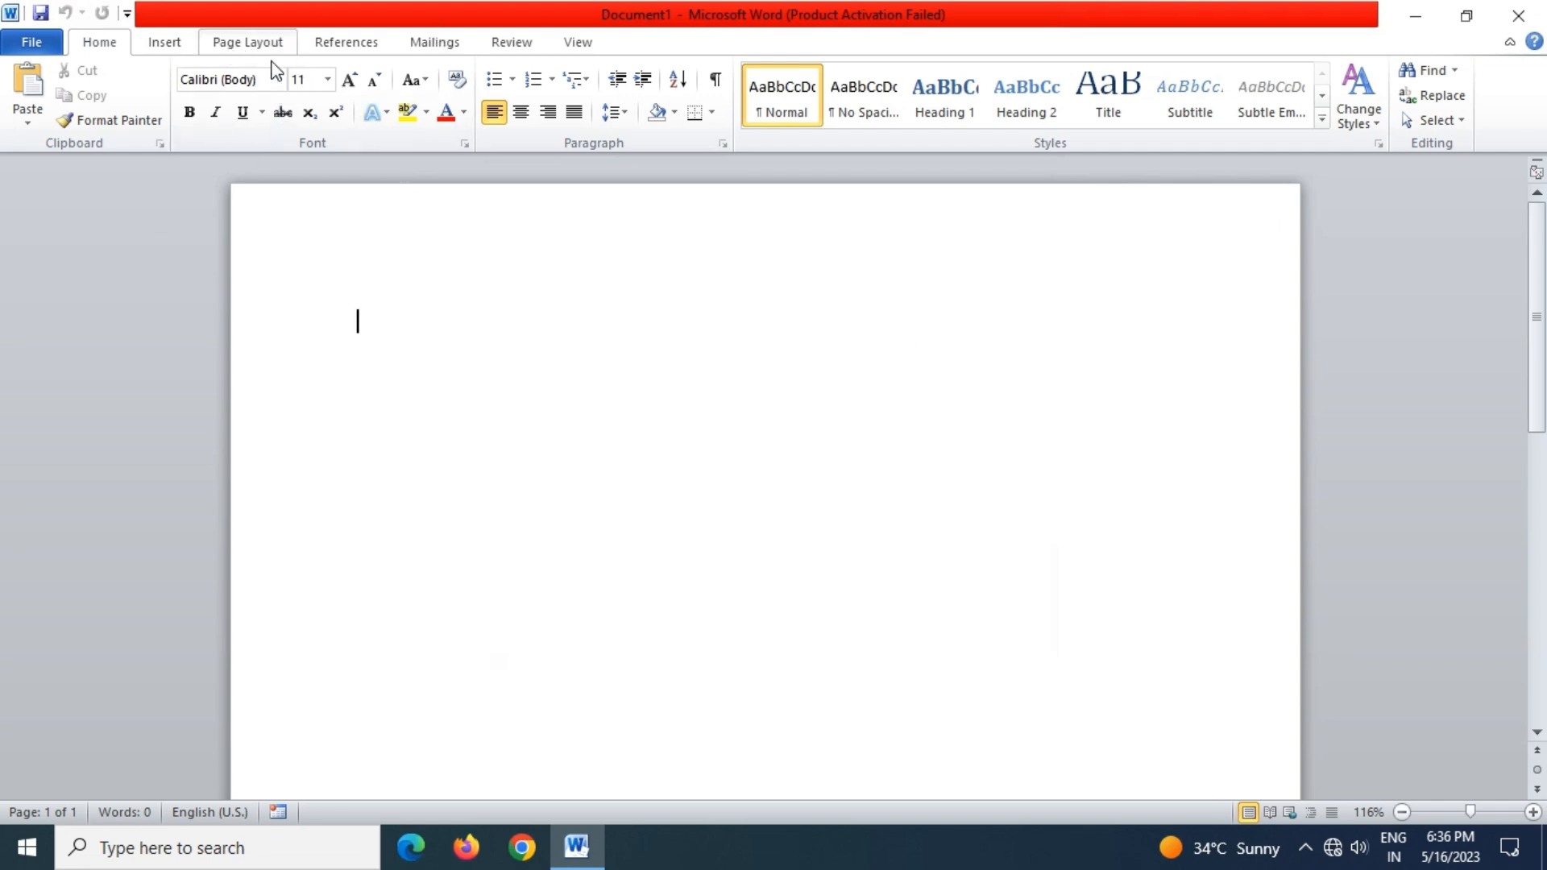
Set the page size to A4
click(247, 42)
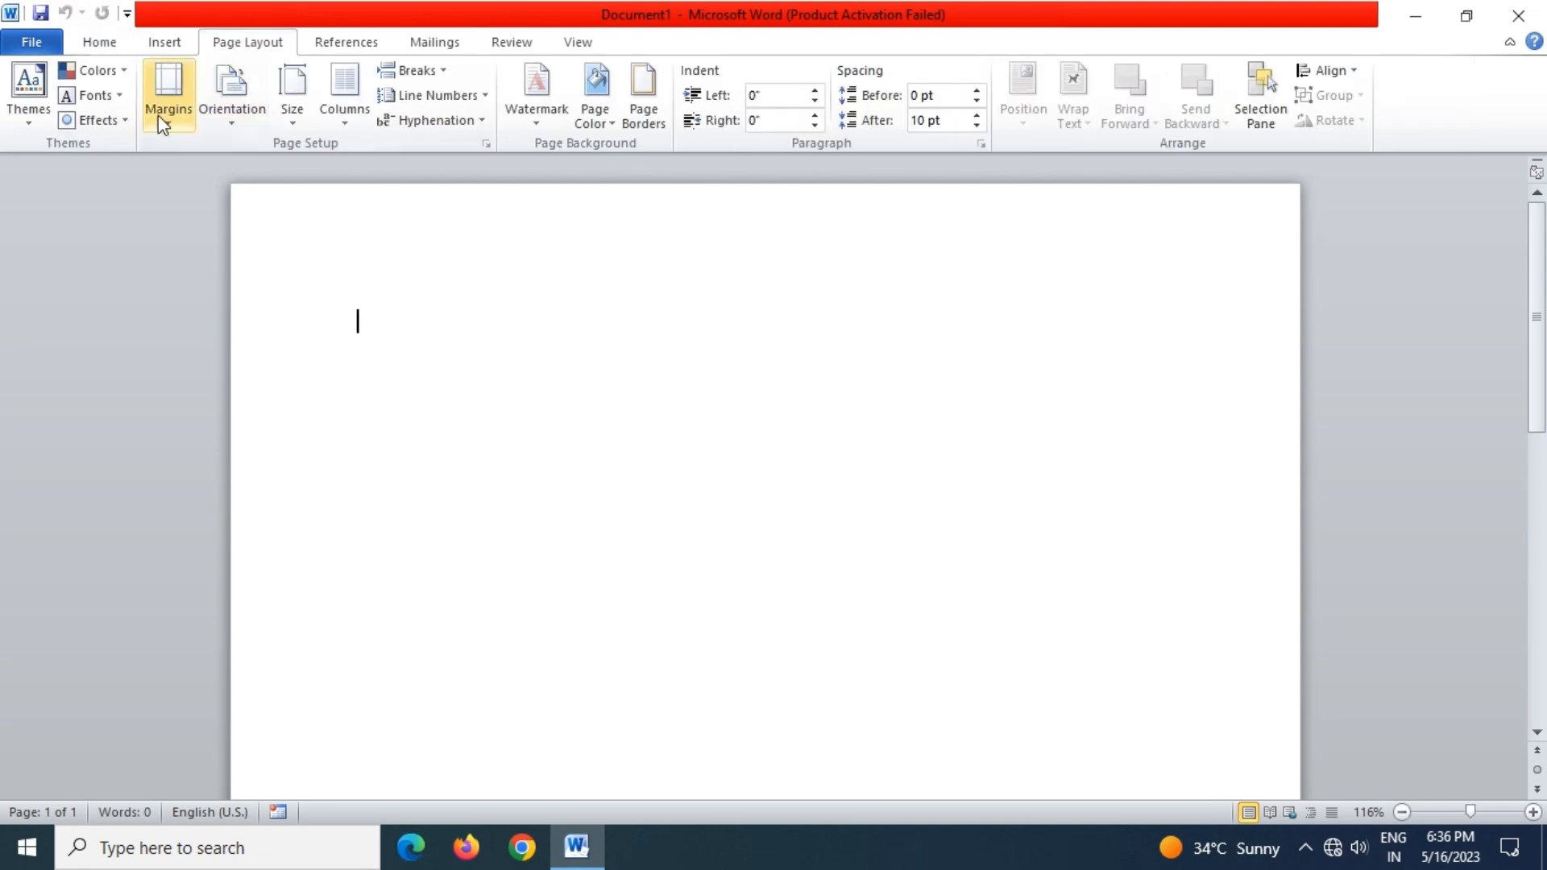
click(224, 121)
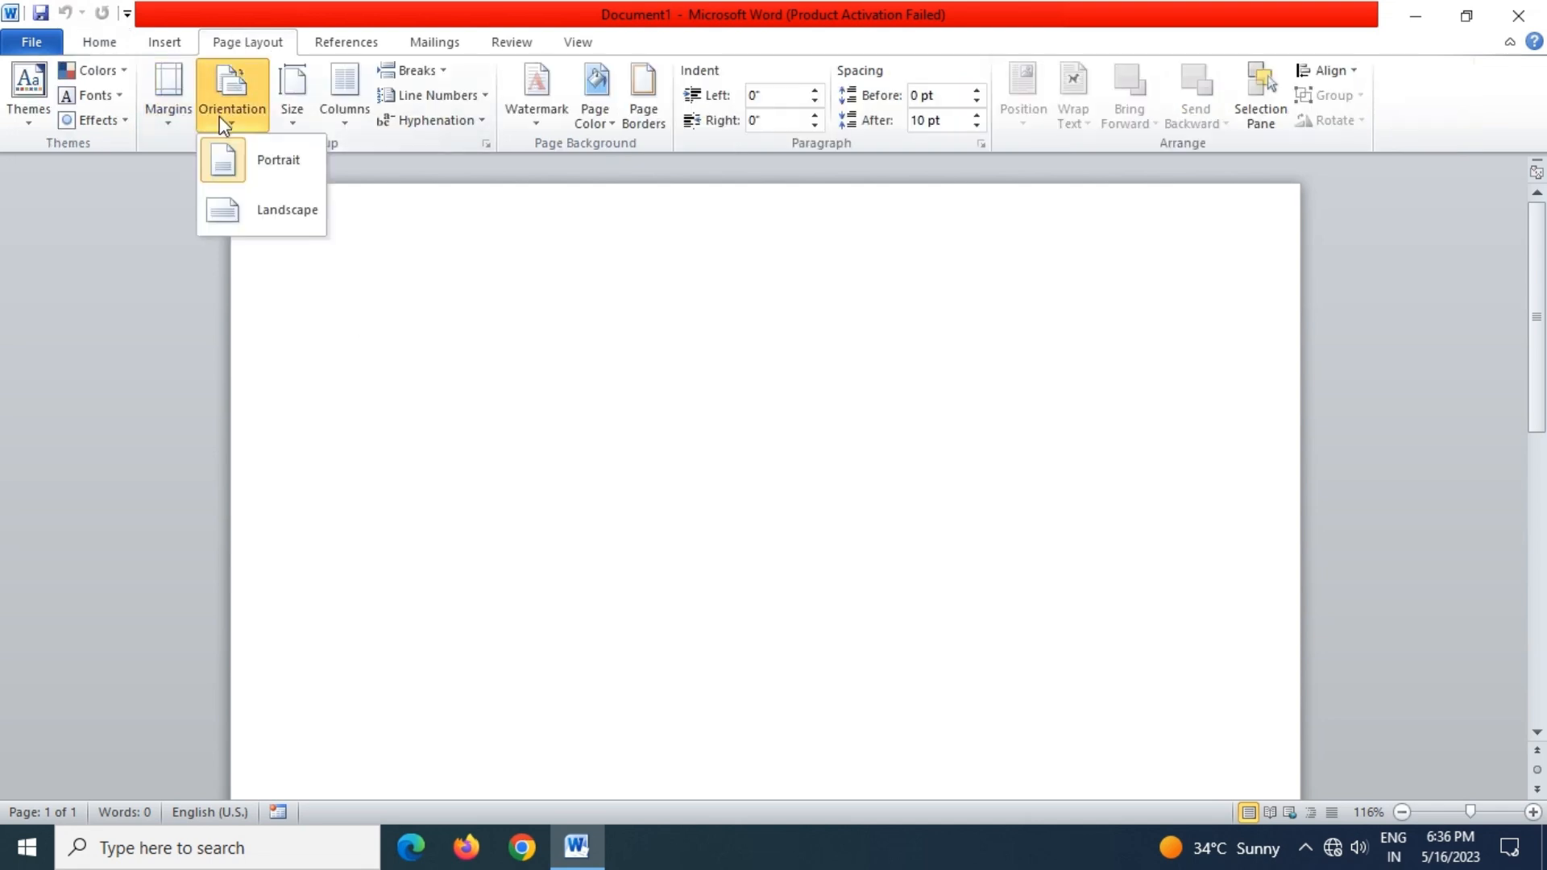
click(287, 122)
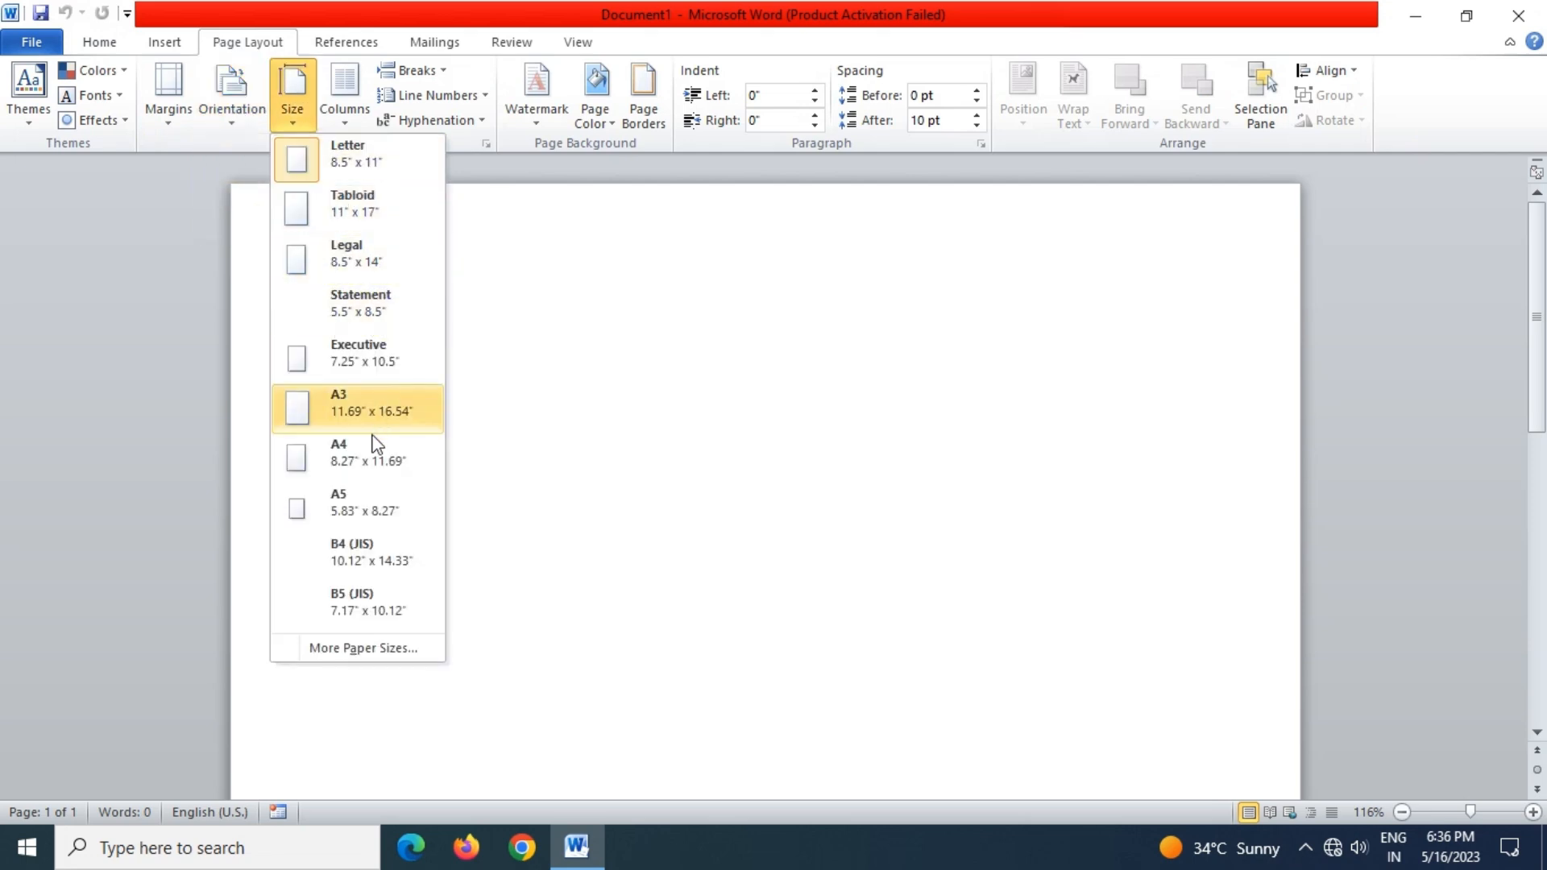
click(374, 461)
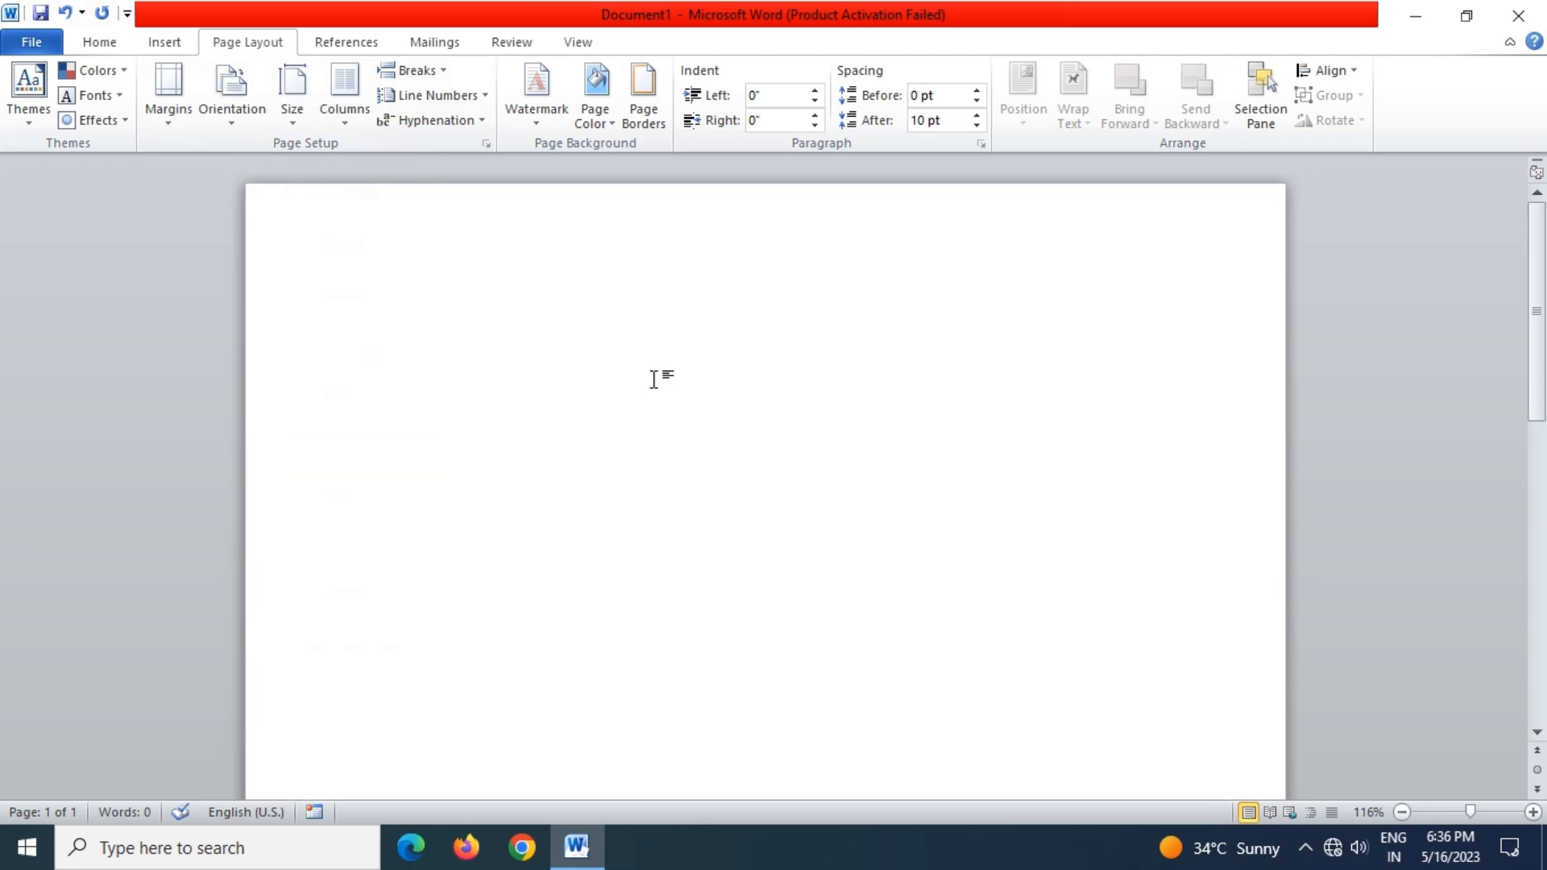
Apply Narrow 0.5" margins on every side of the page
click(156, 119)
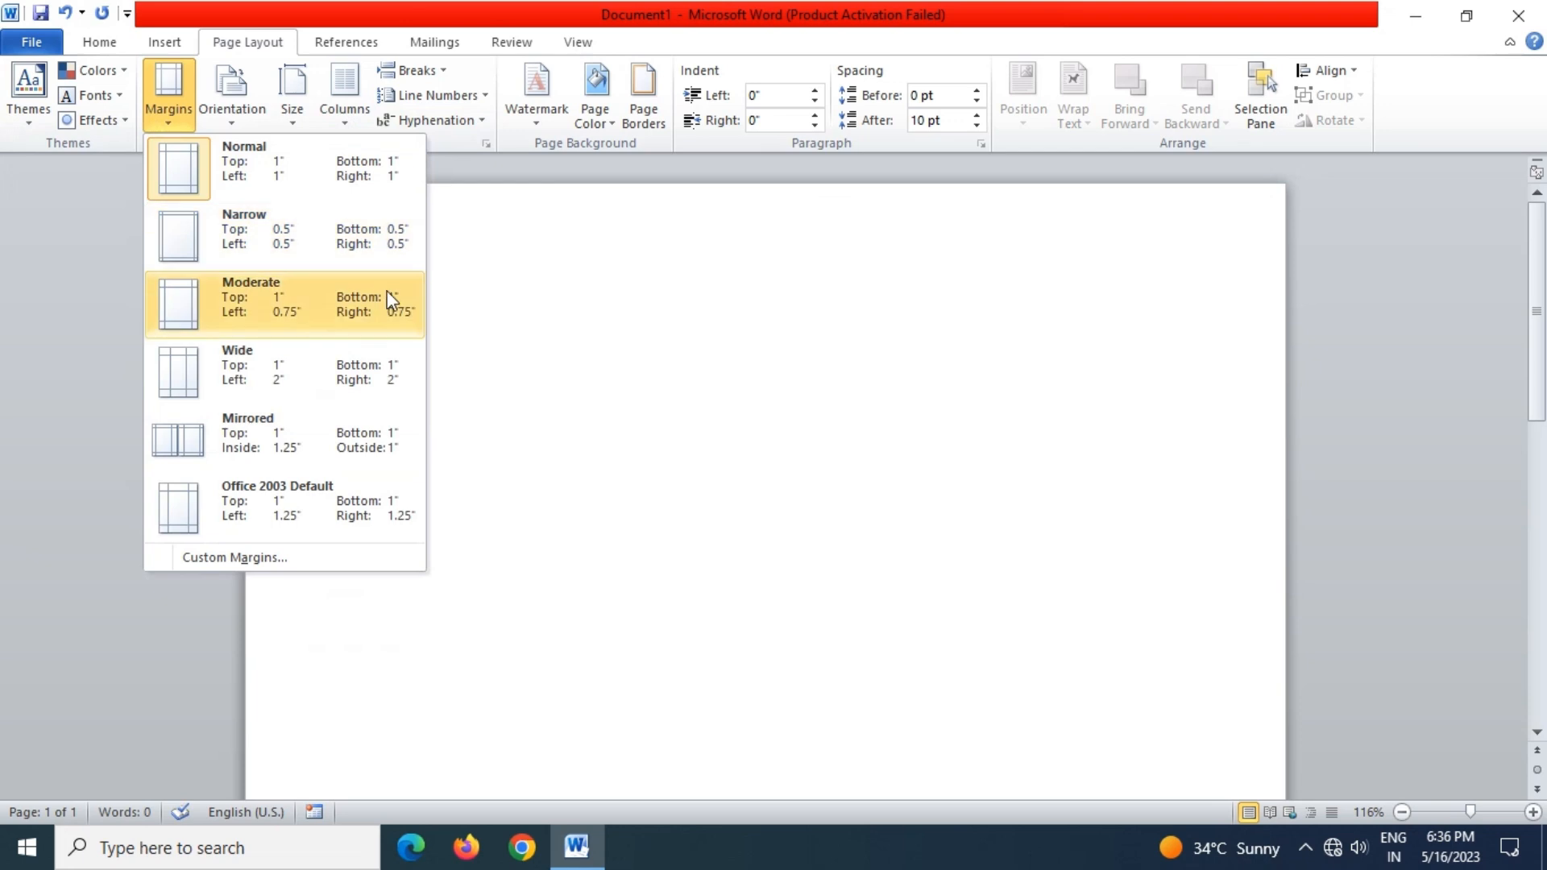
click(301, 309)
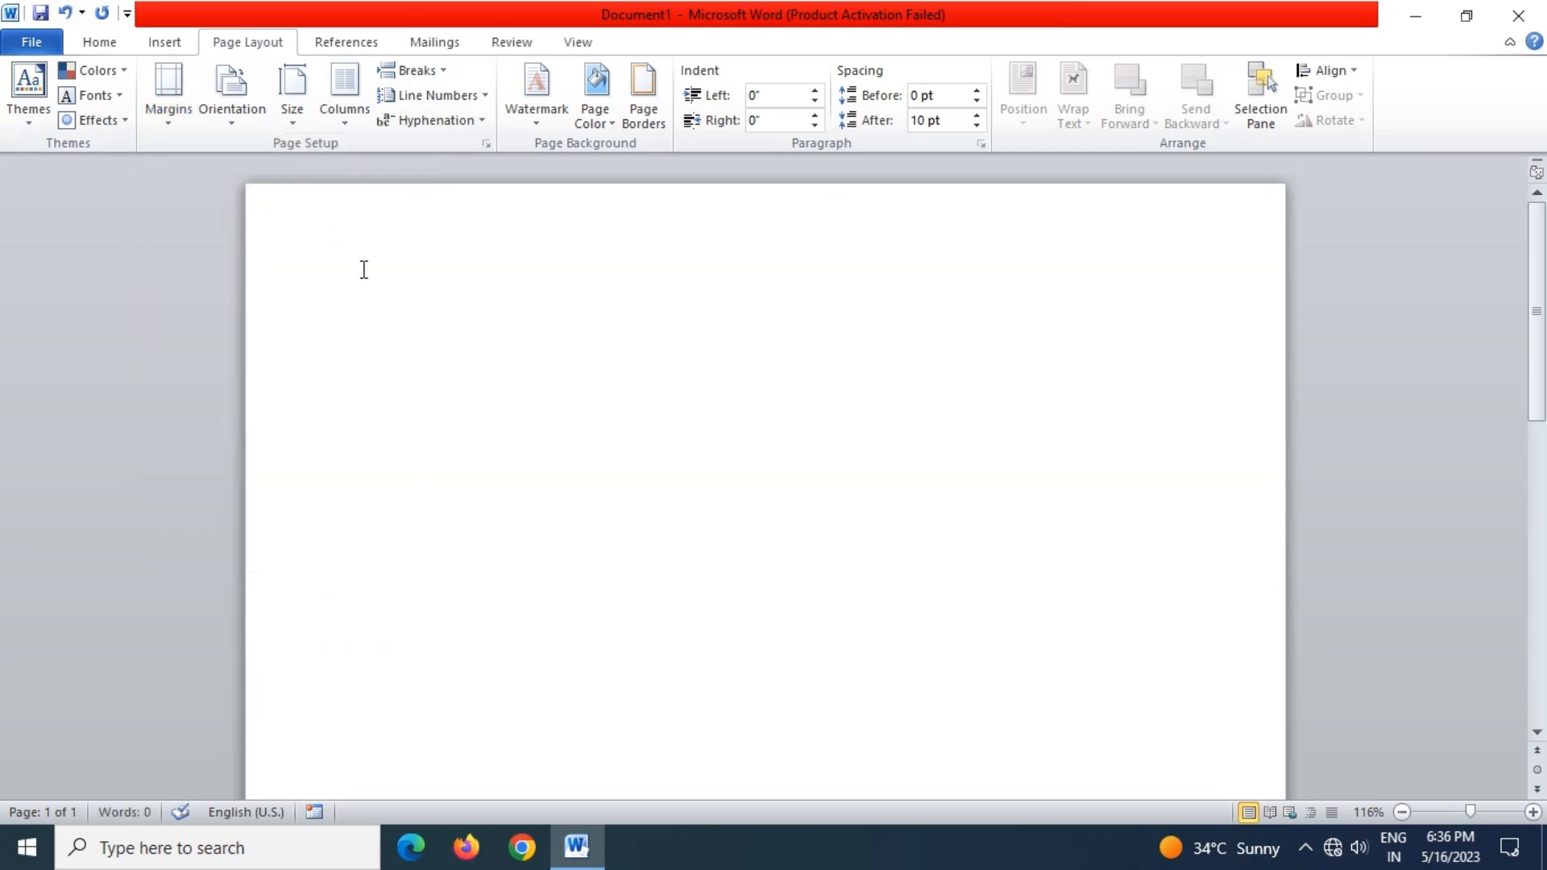
click(190, 118)
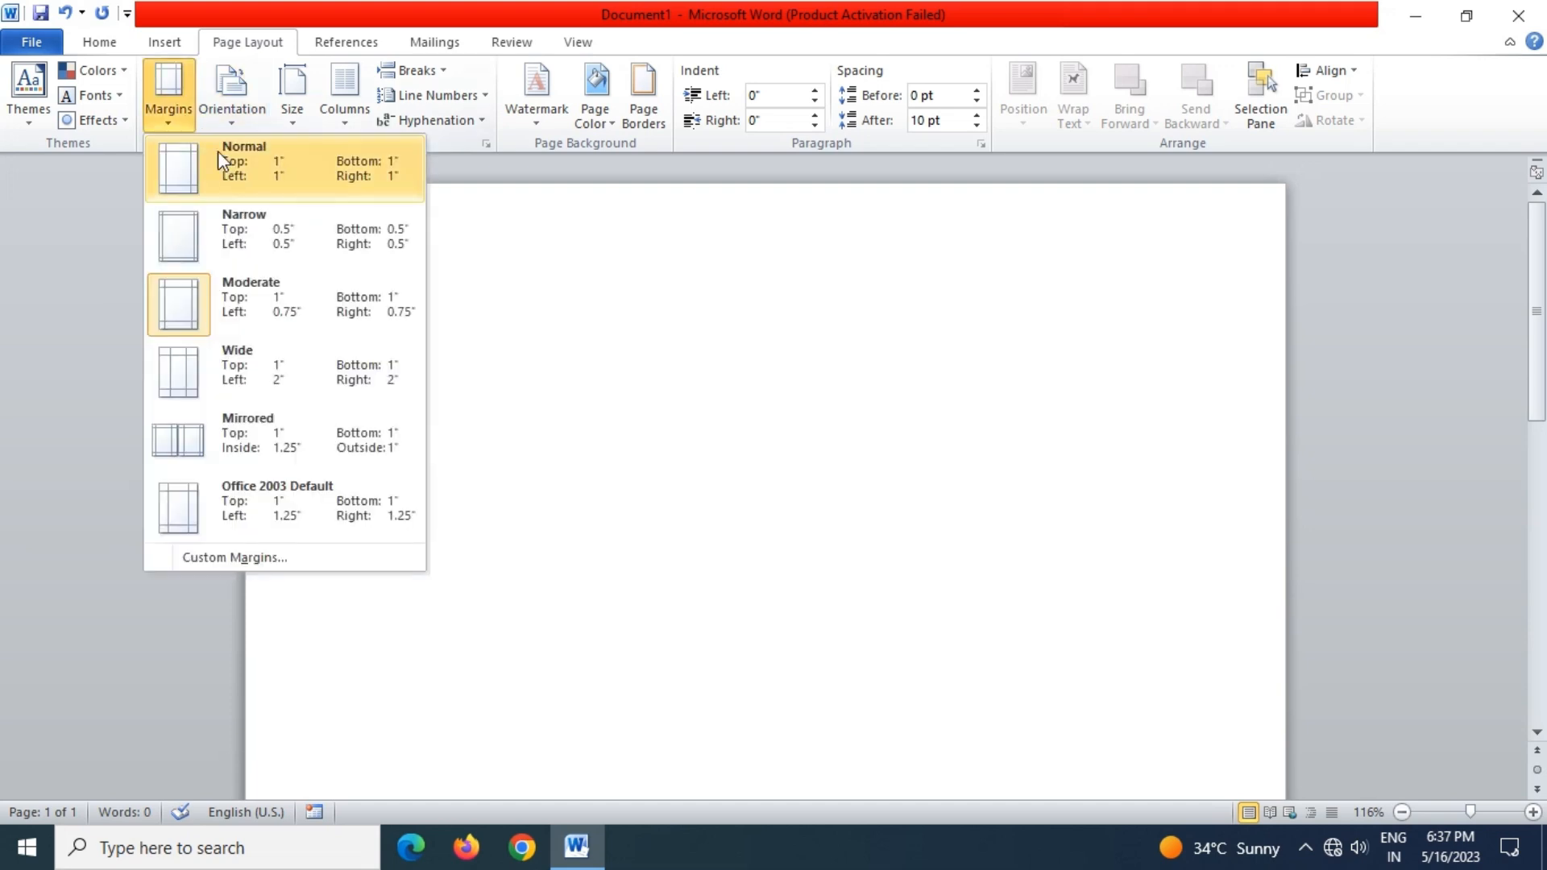
click(216, 235)
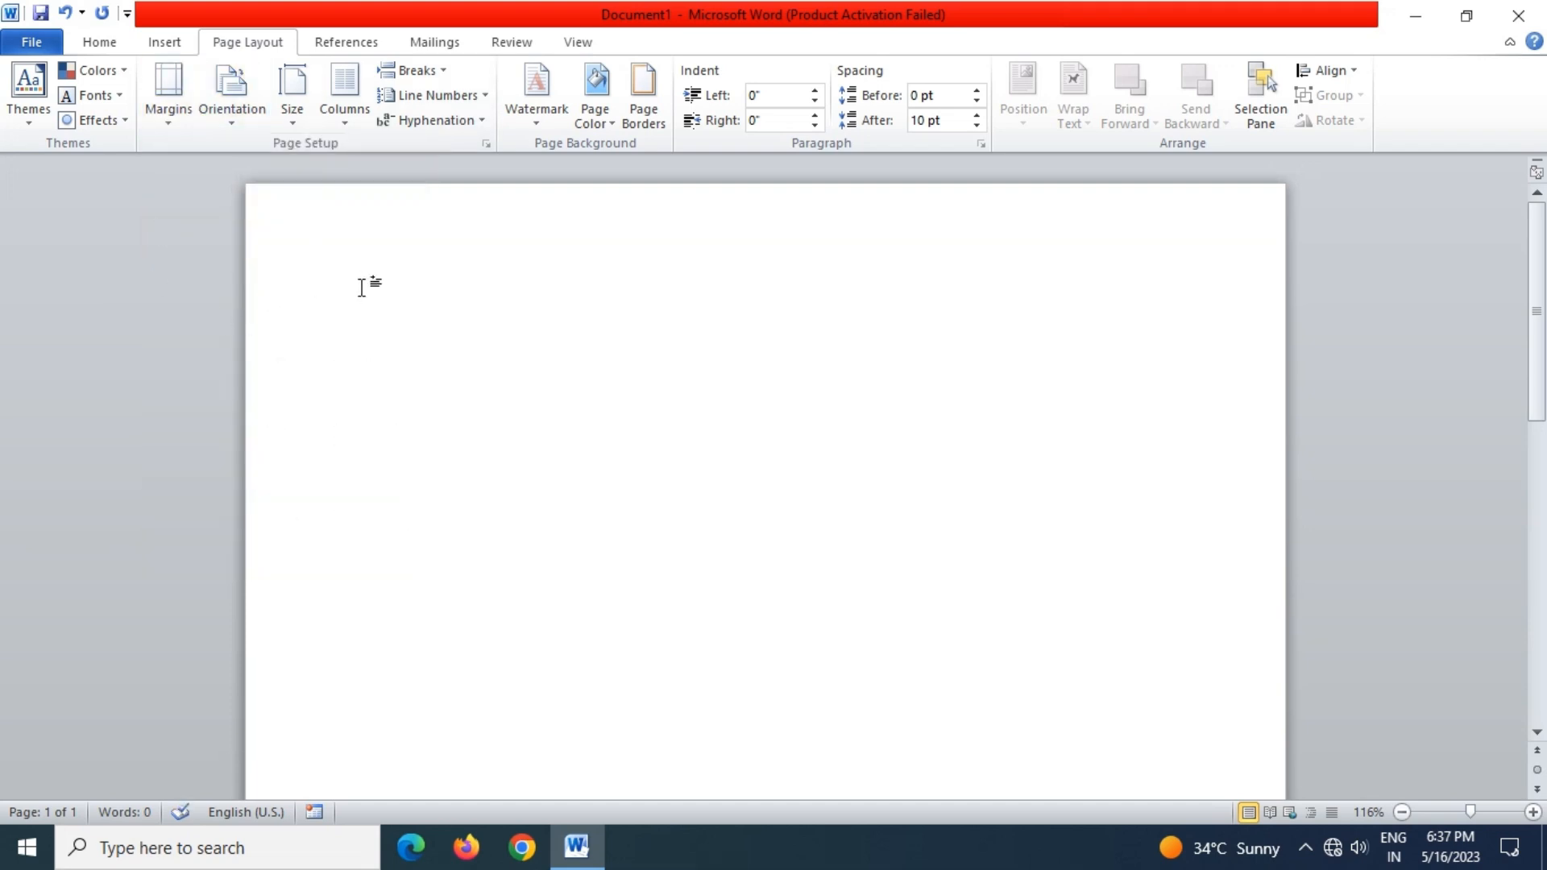
Type a centred RESUME heading at the top of the page
click(99, 42)
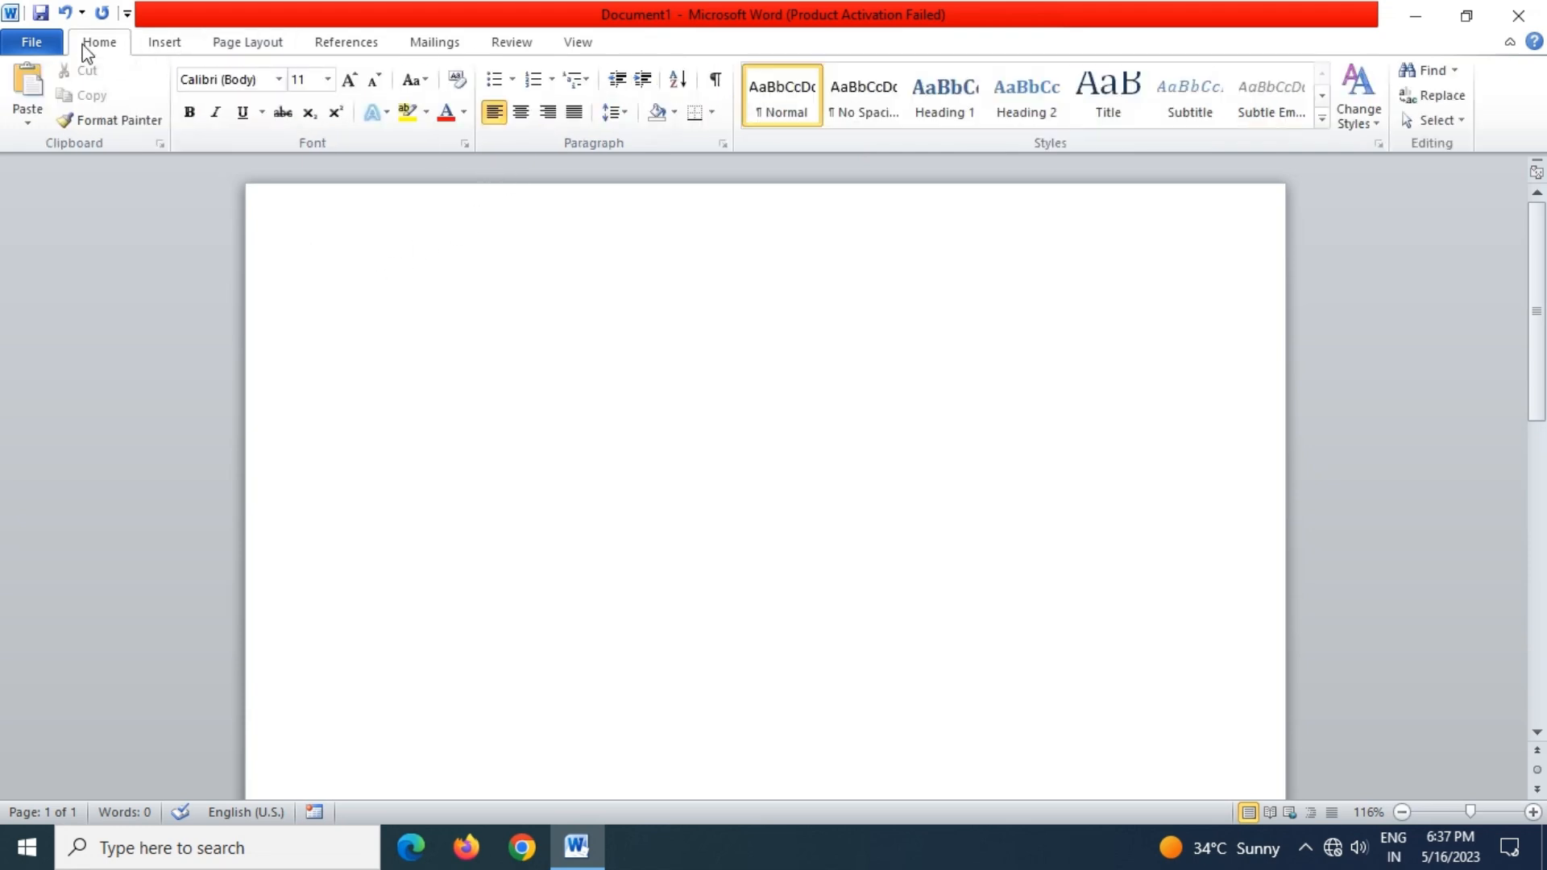
click(522, 113)
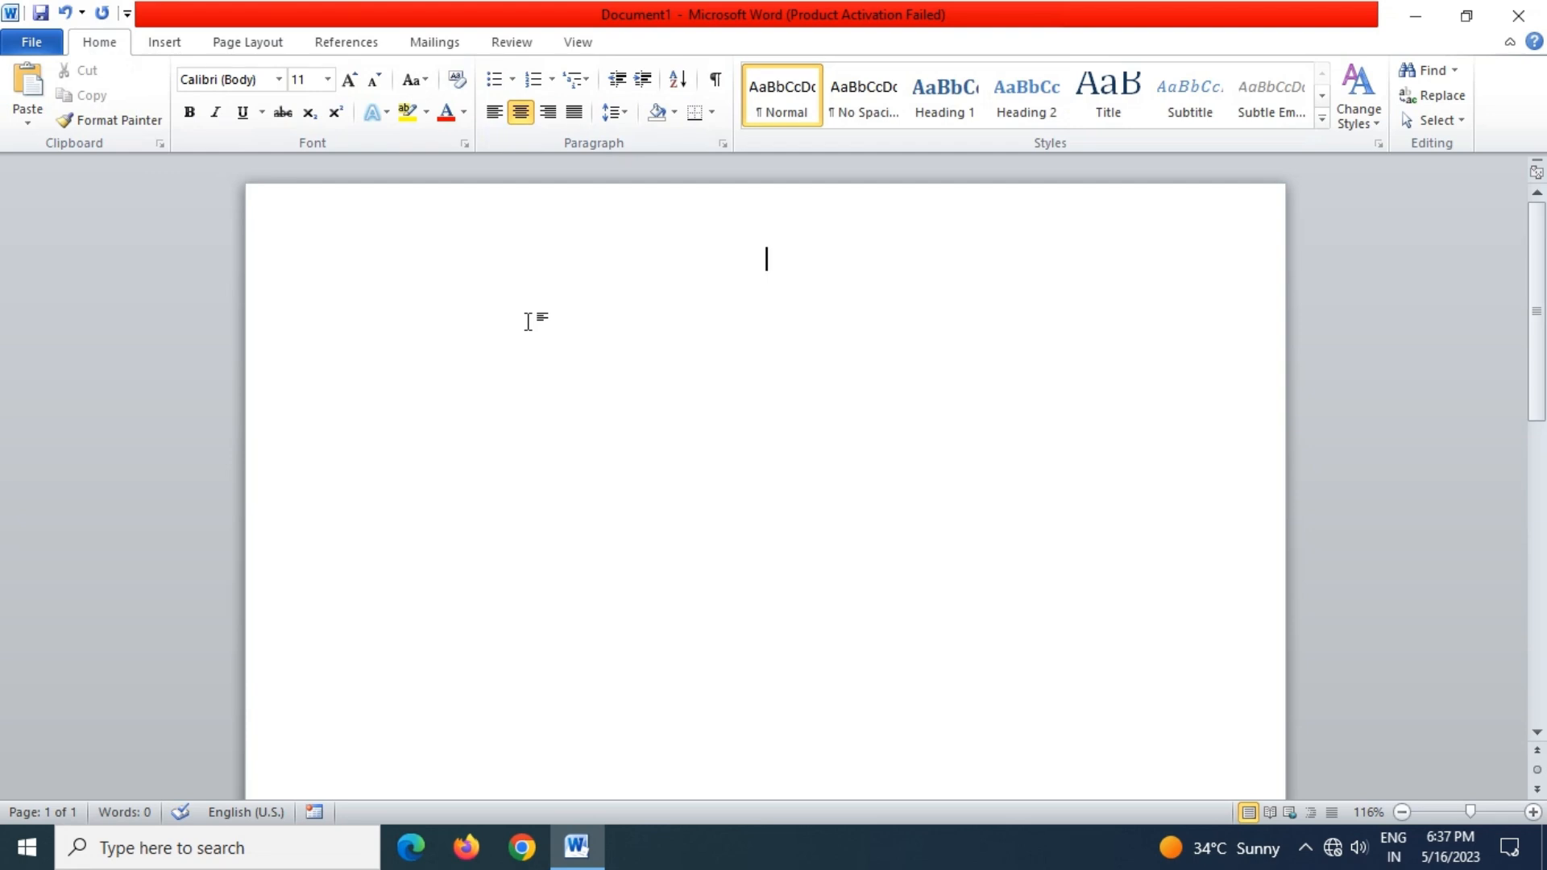
text(RE)
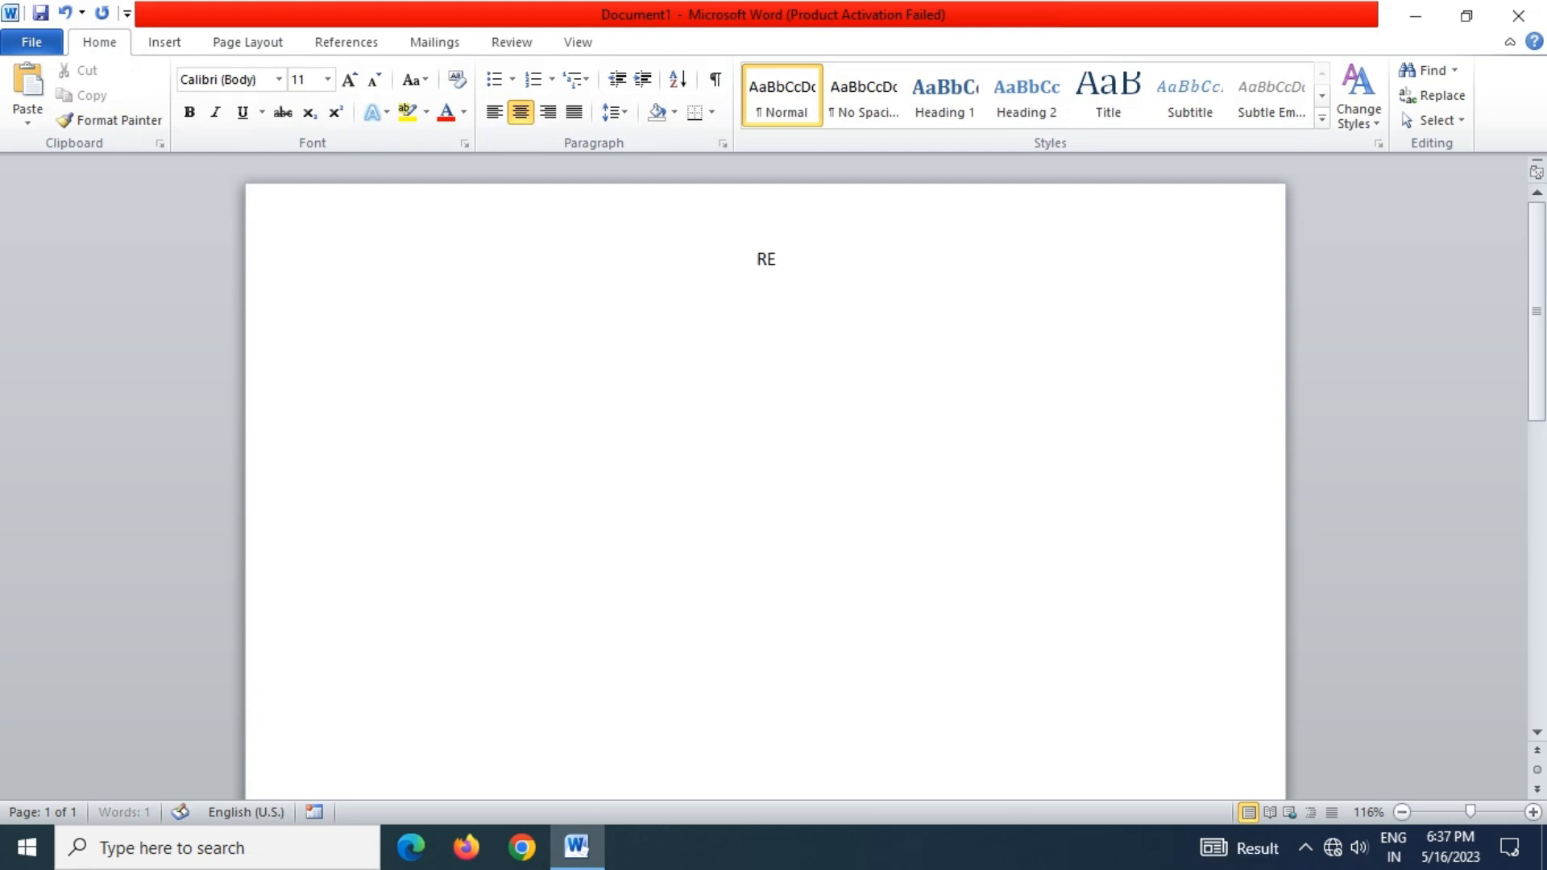
text(SUME)
Format RESUME as bold, underlined, 14 pt Arial Black
drag(836, 269, 728, 256)
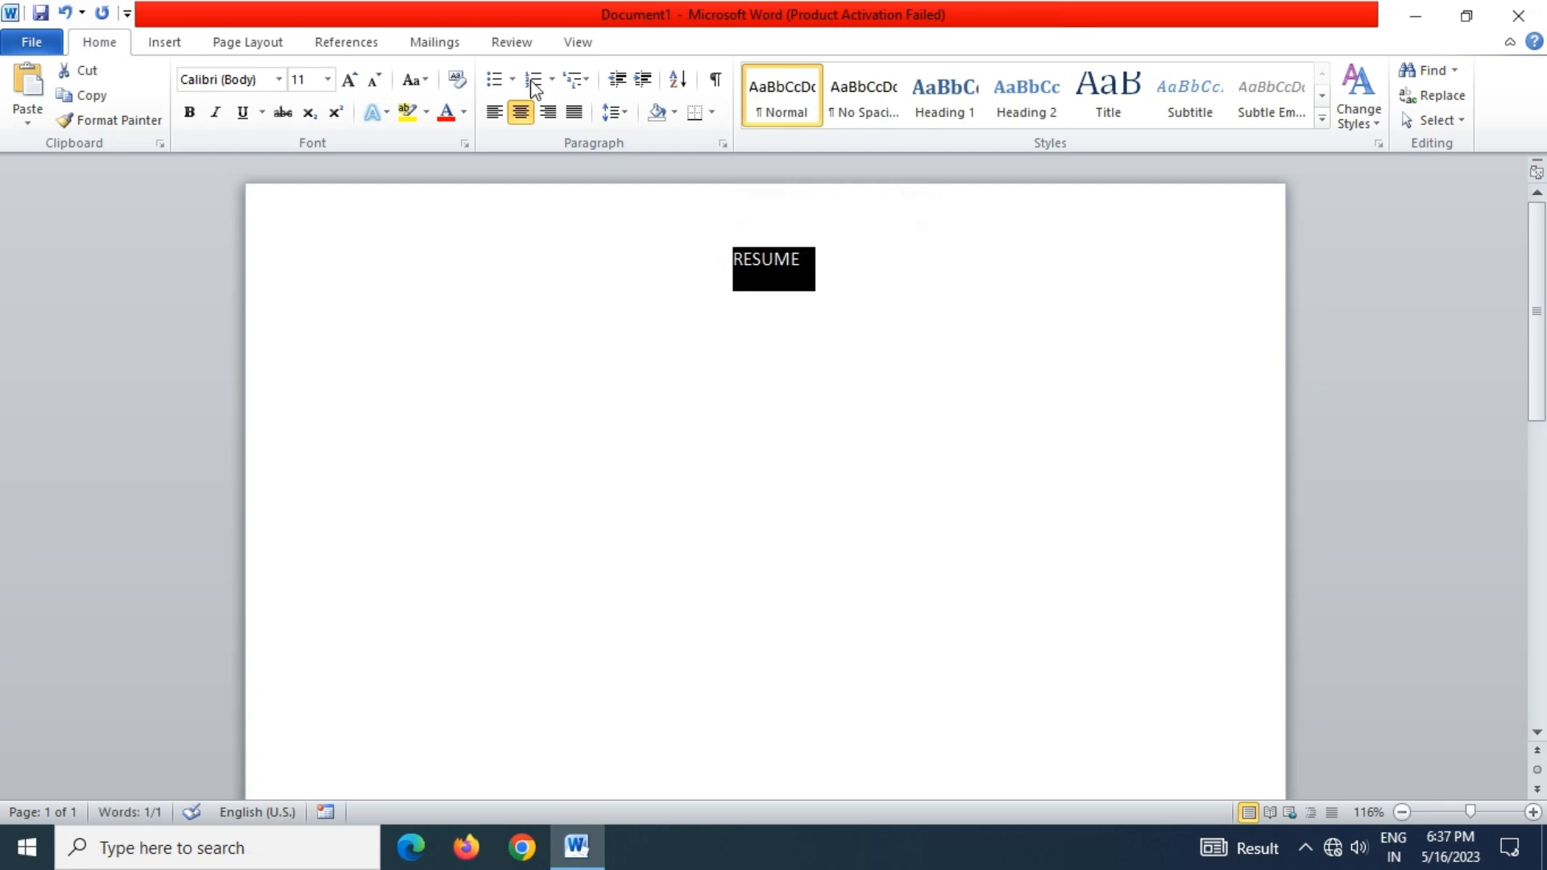
click(189, 112)
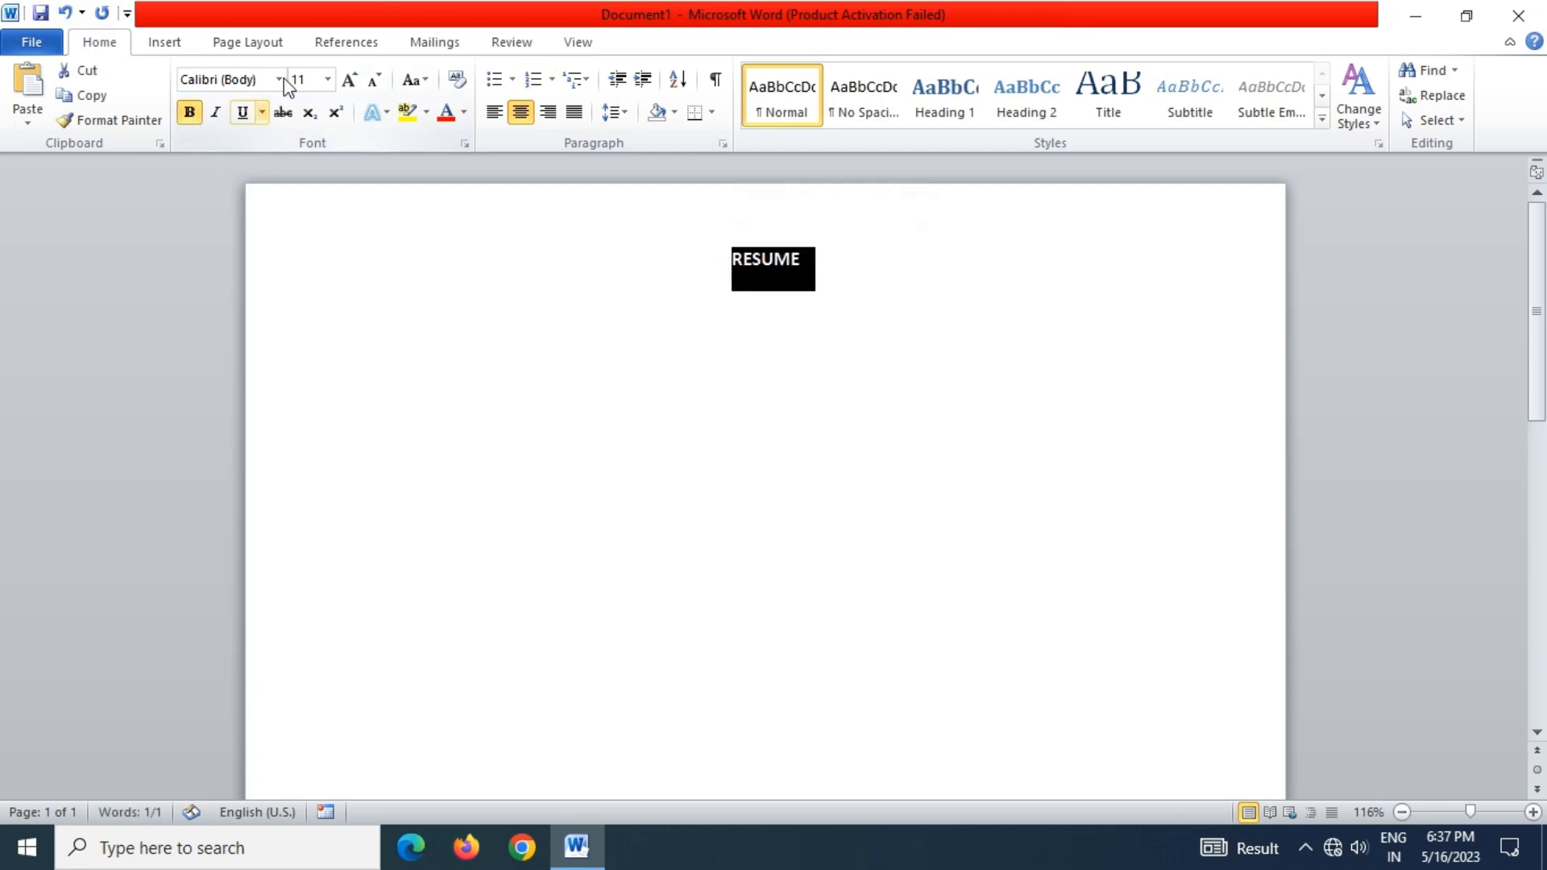
click(242, 112)
click(327, 79)
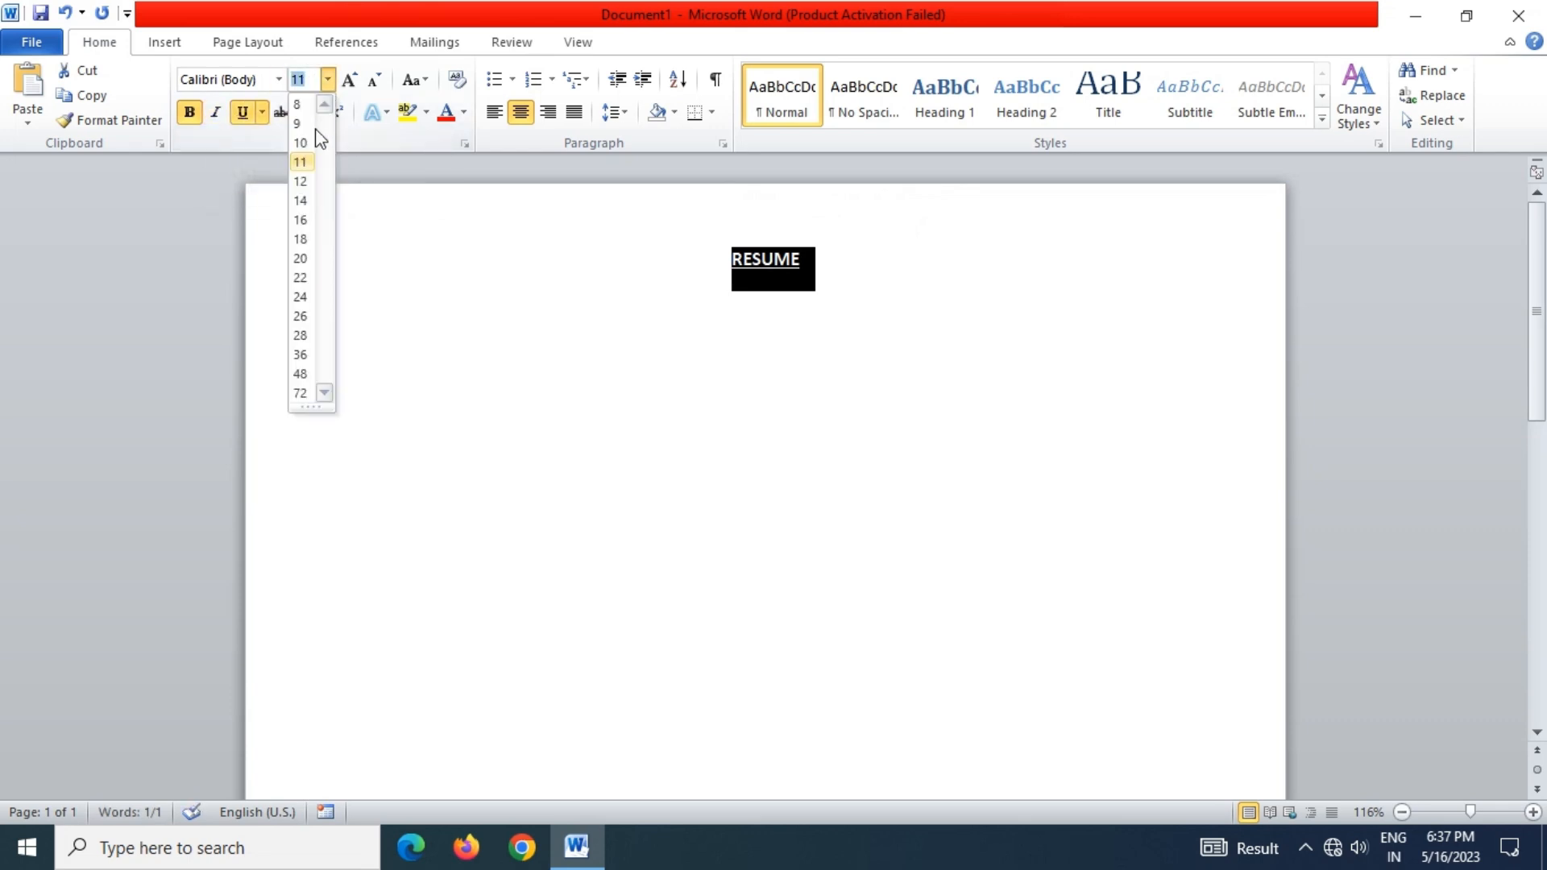
click(300, 201)
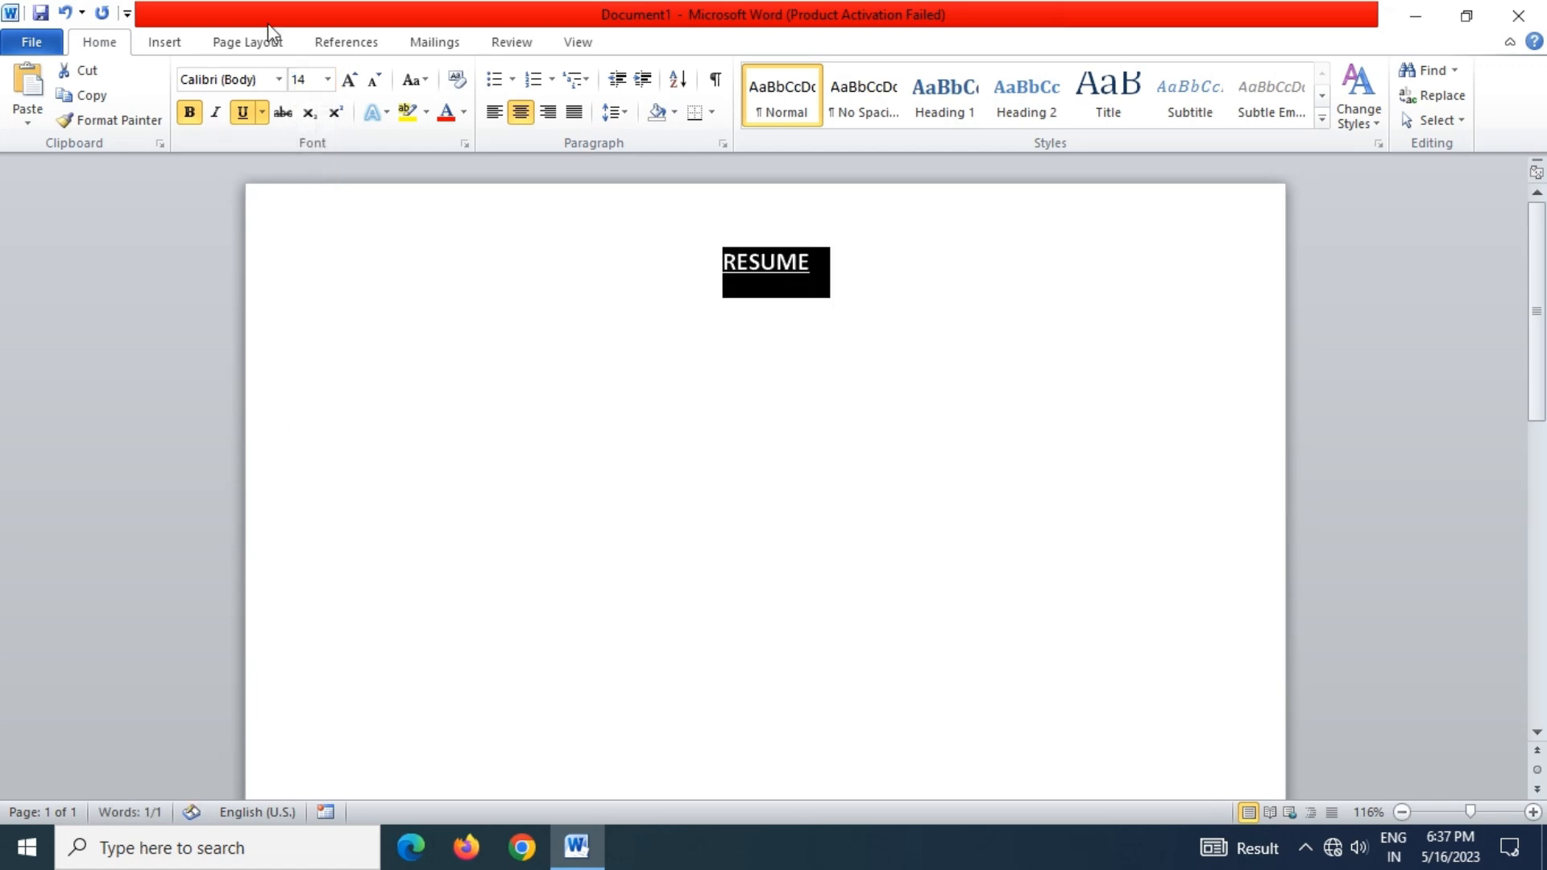
click(277, 79)
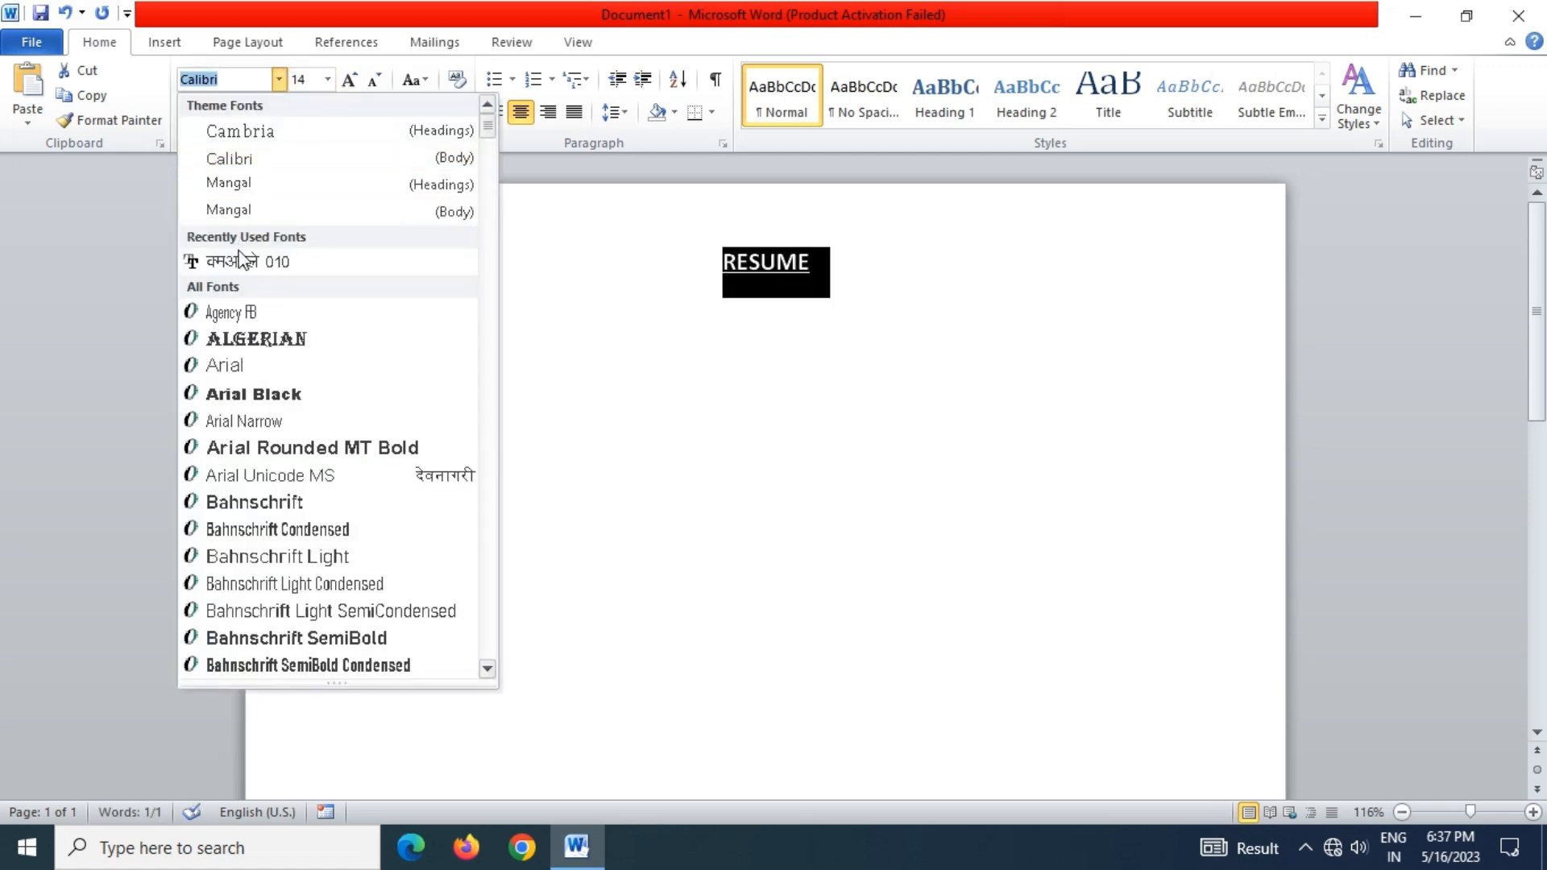
click(309, 403)
Start a new left-aligned line below the heading
click(900, 287)
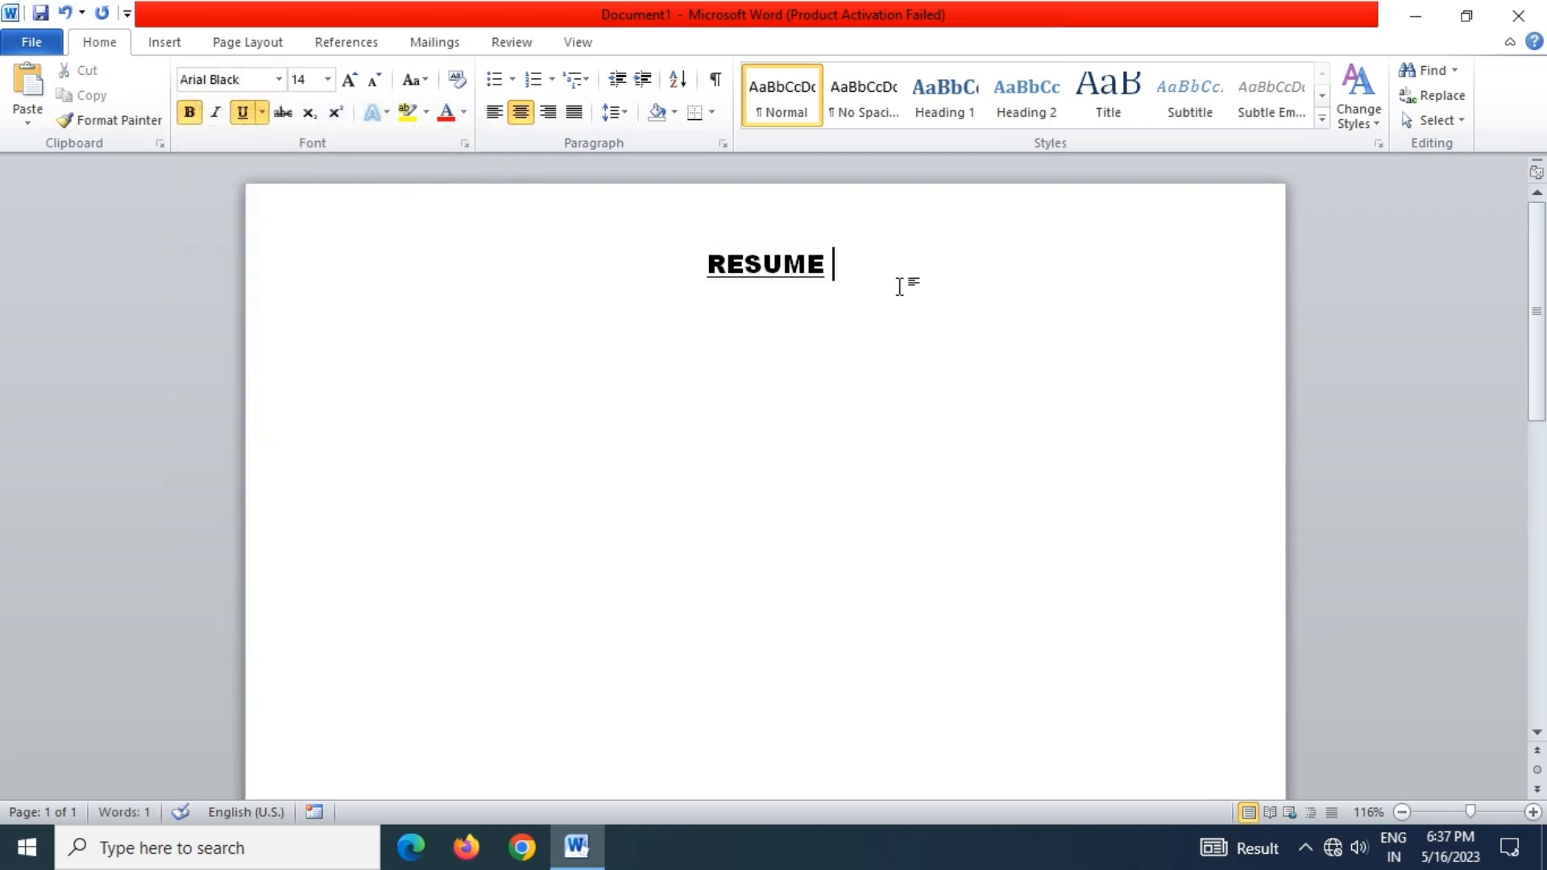
key(Return)
click(494, 112)
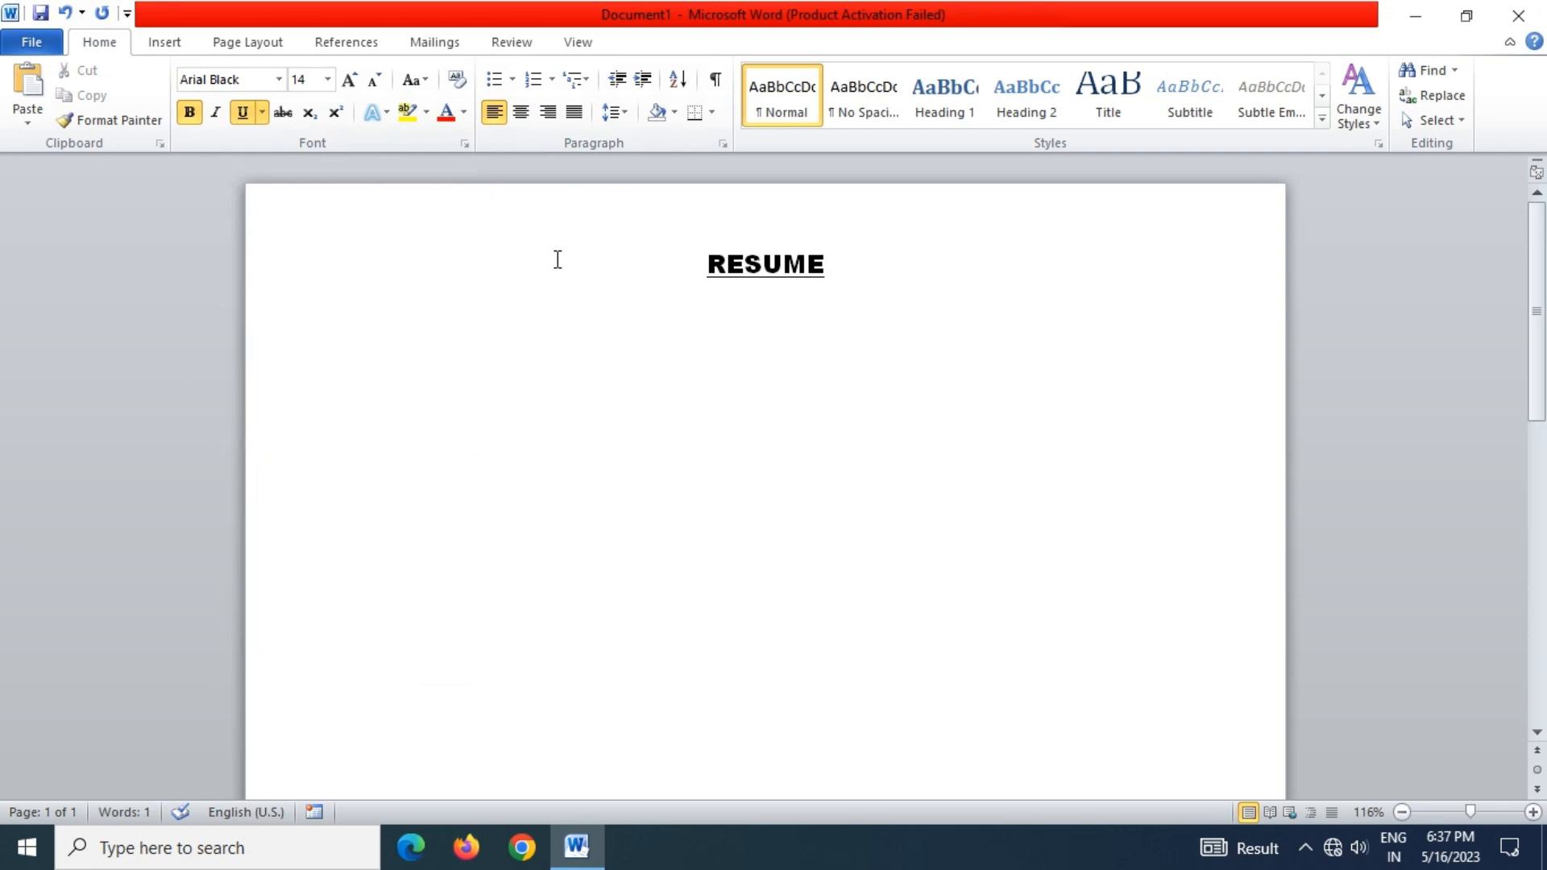
Type CANDIDATE NAME as plain 11 pt Times New Roman, without bold or underline
text(CANDIDA)
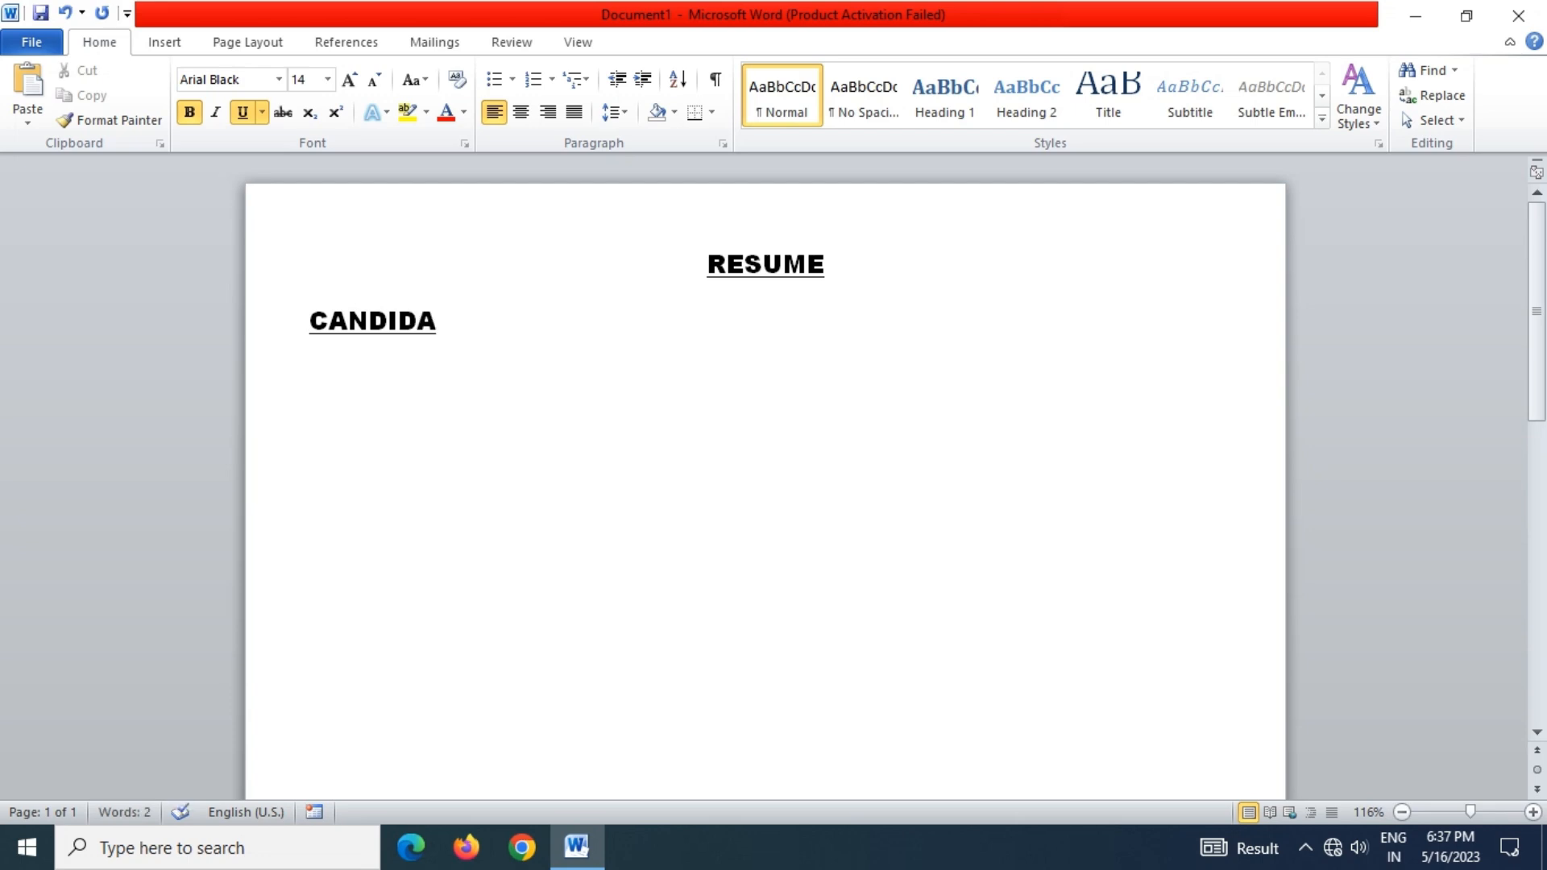
text(TE NAM)
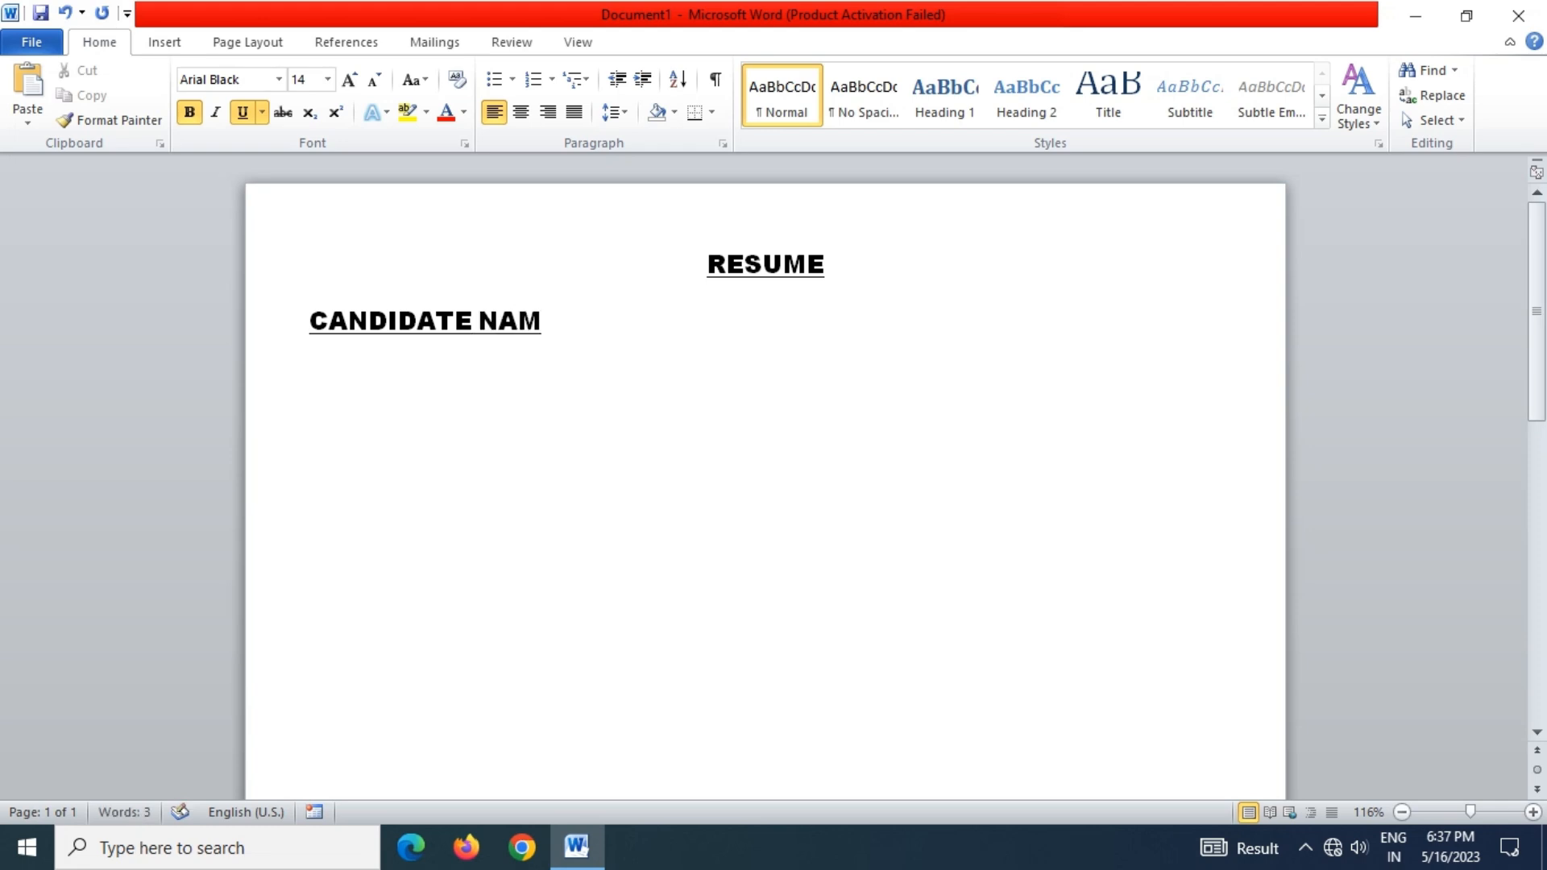
text(E)
drag(611, 303, 321, 308)
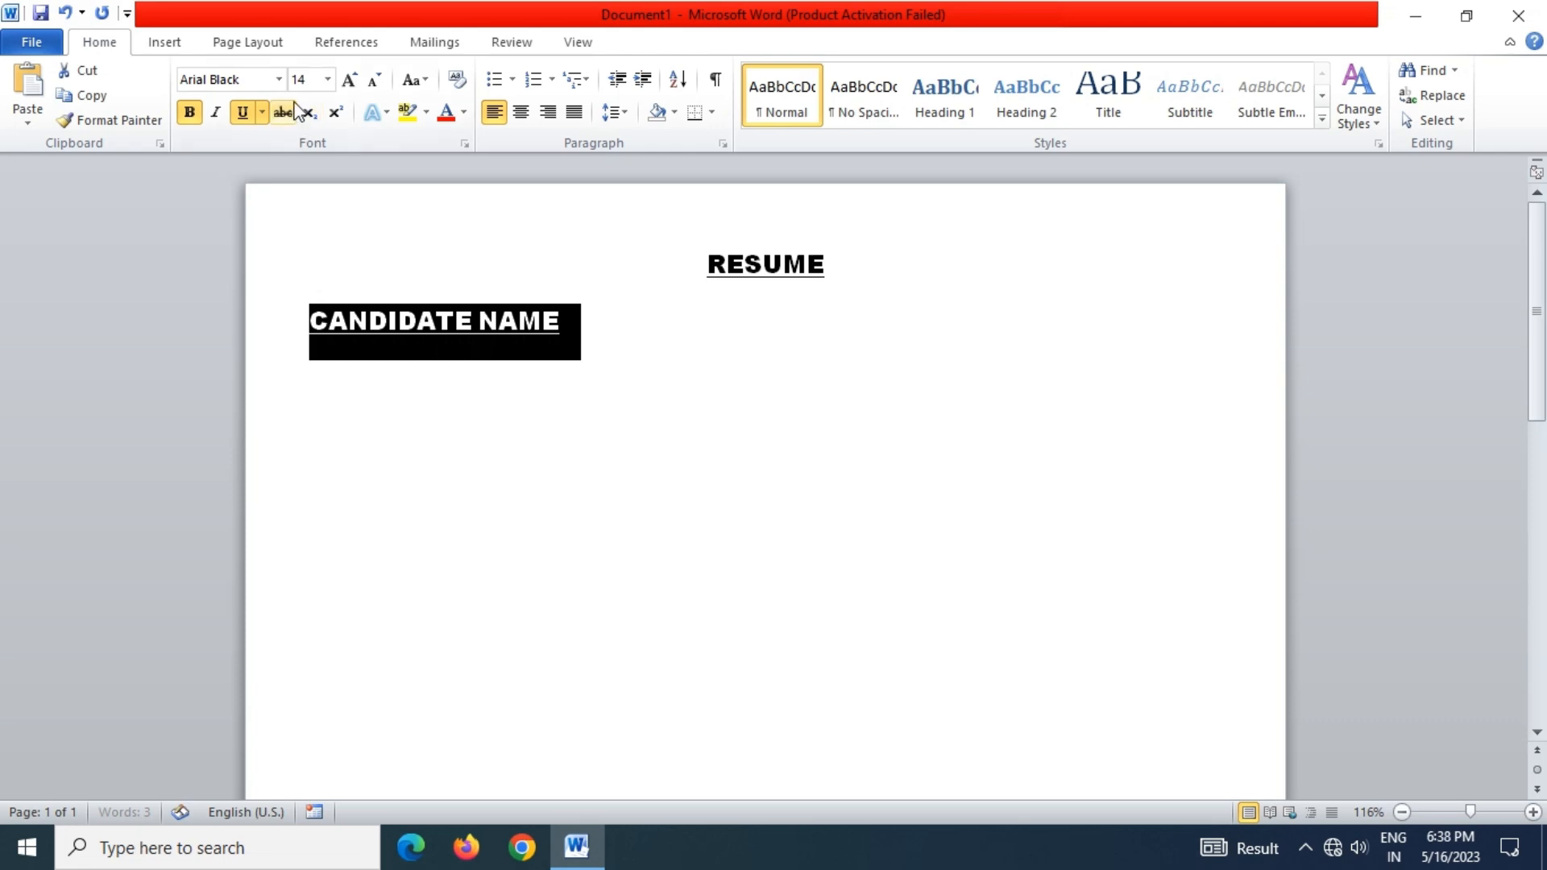
click(327, 79)
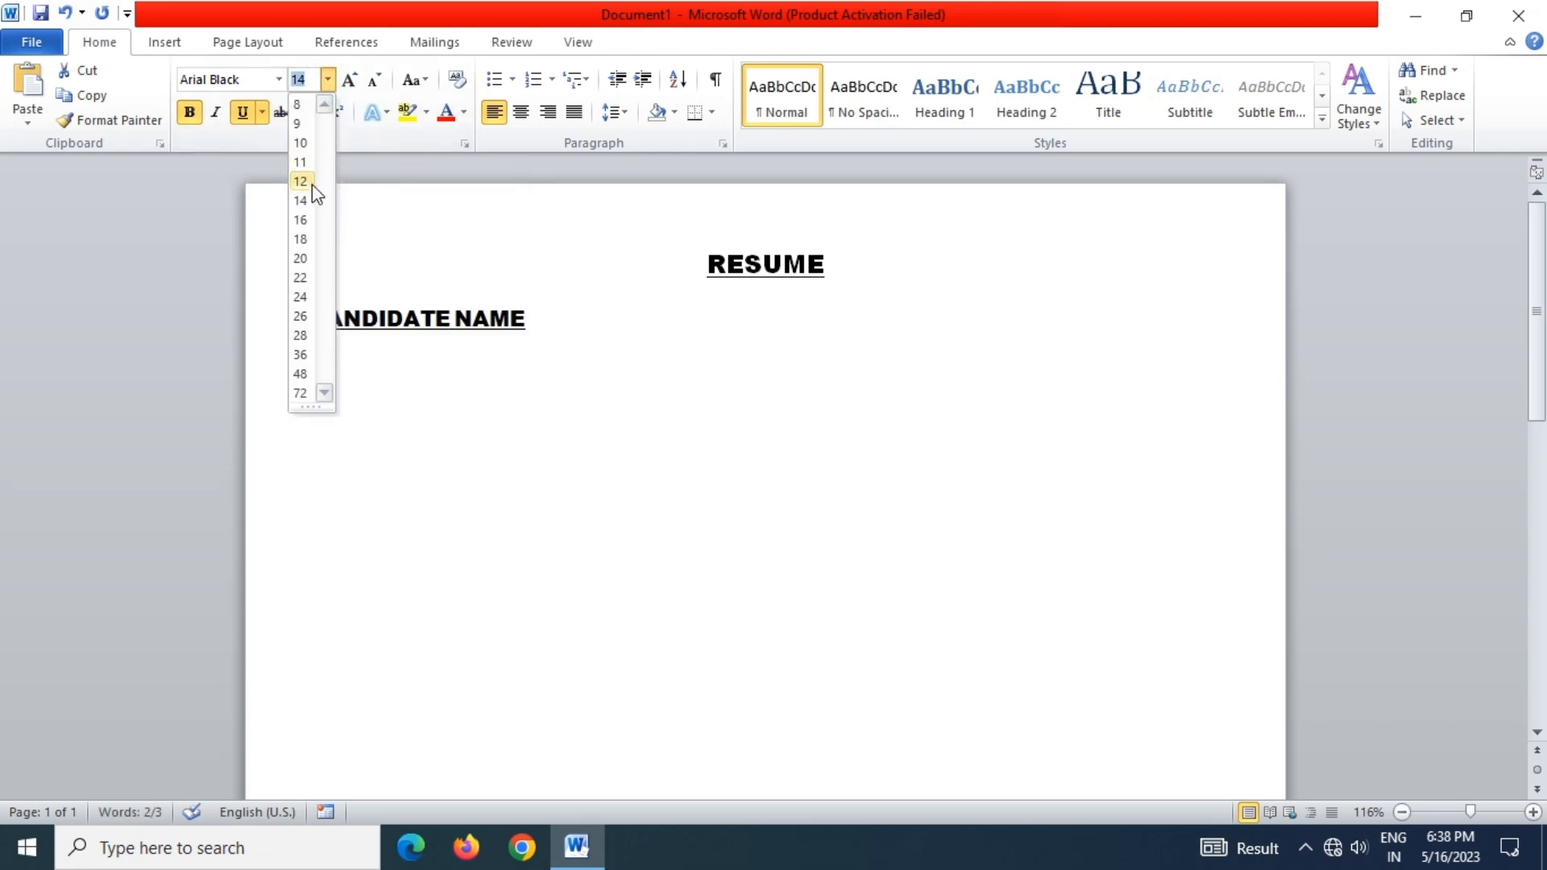
click(304, 161)
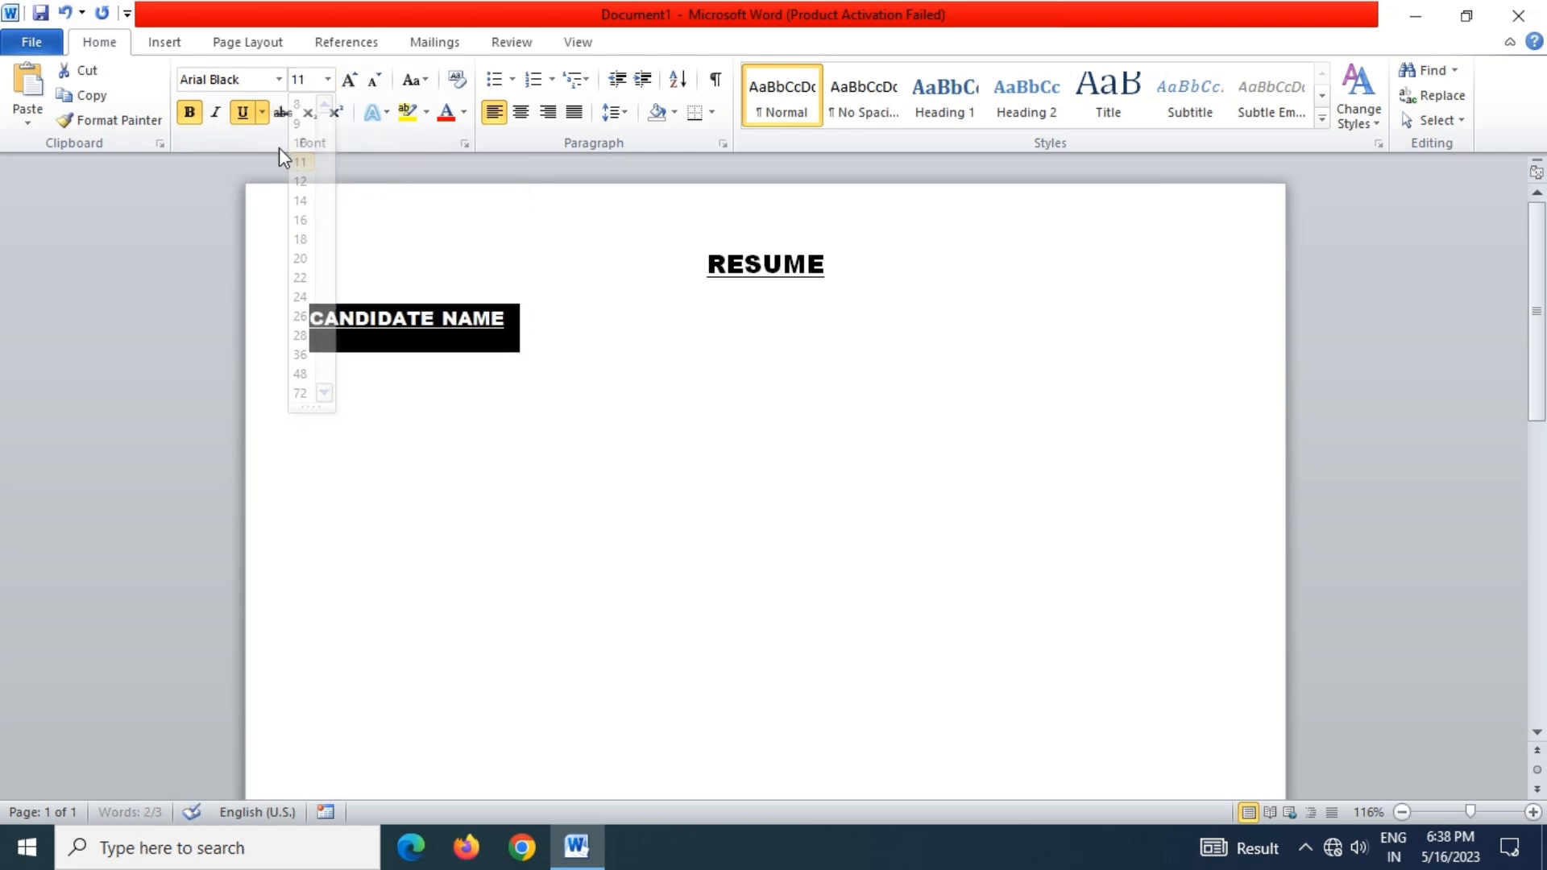
click(242, 113)
click(189, 112)
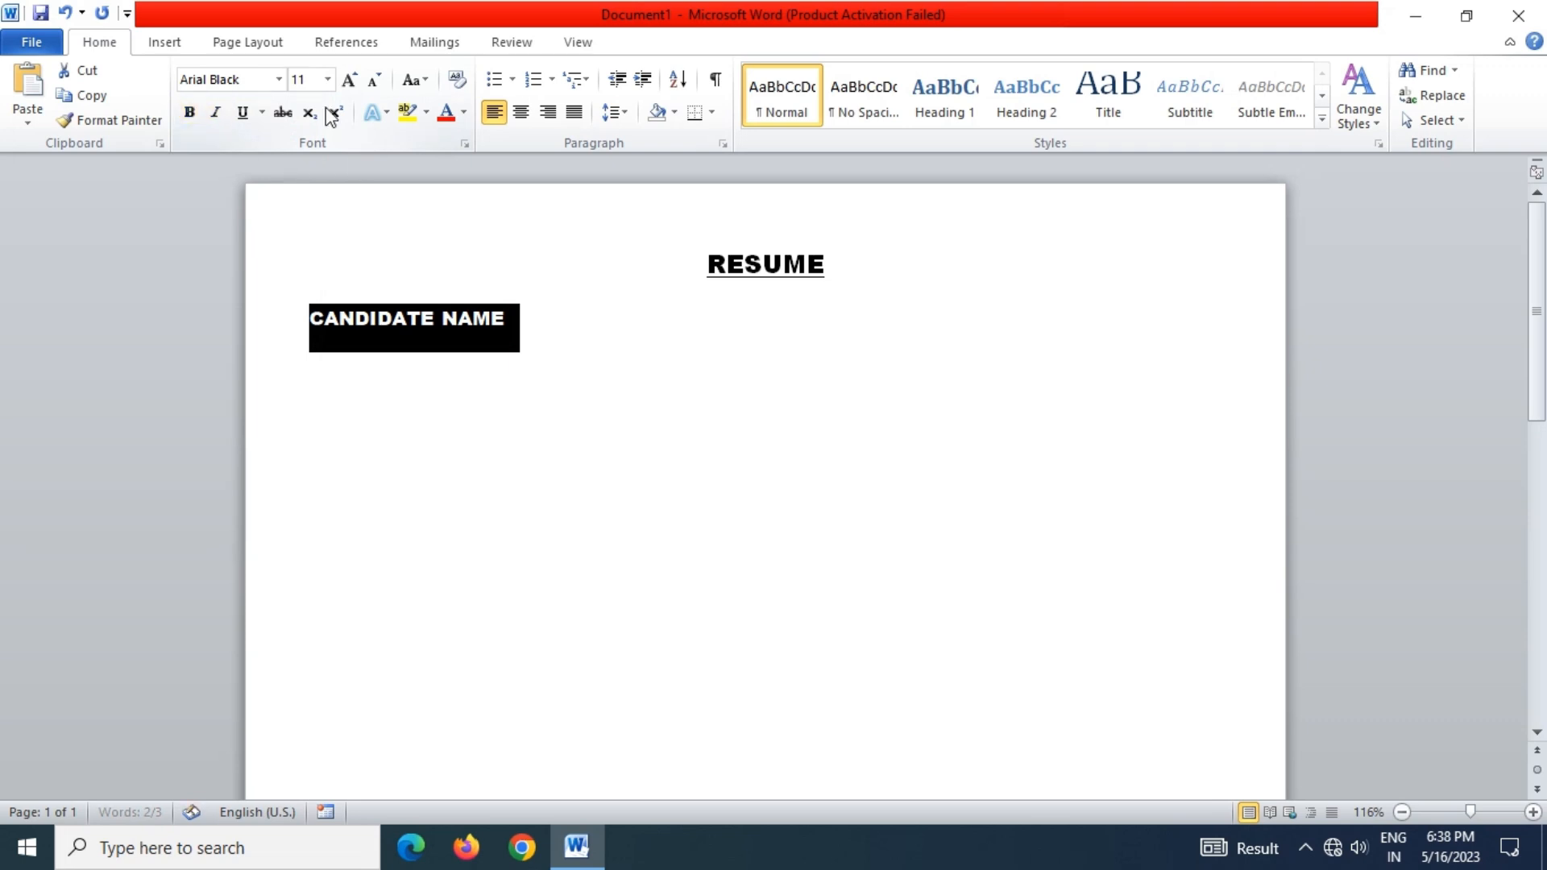
click(278, 79)
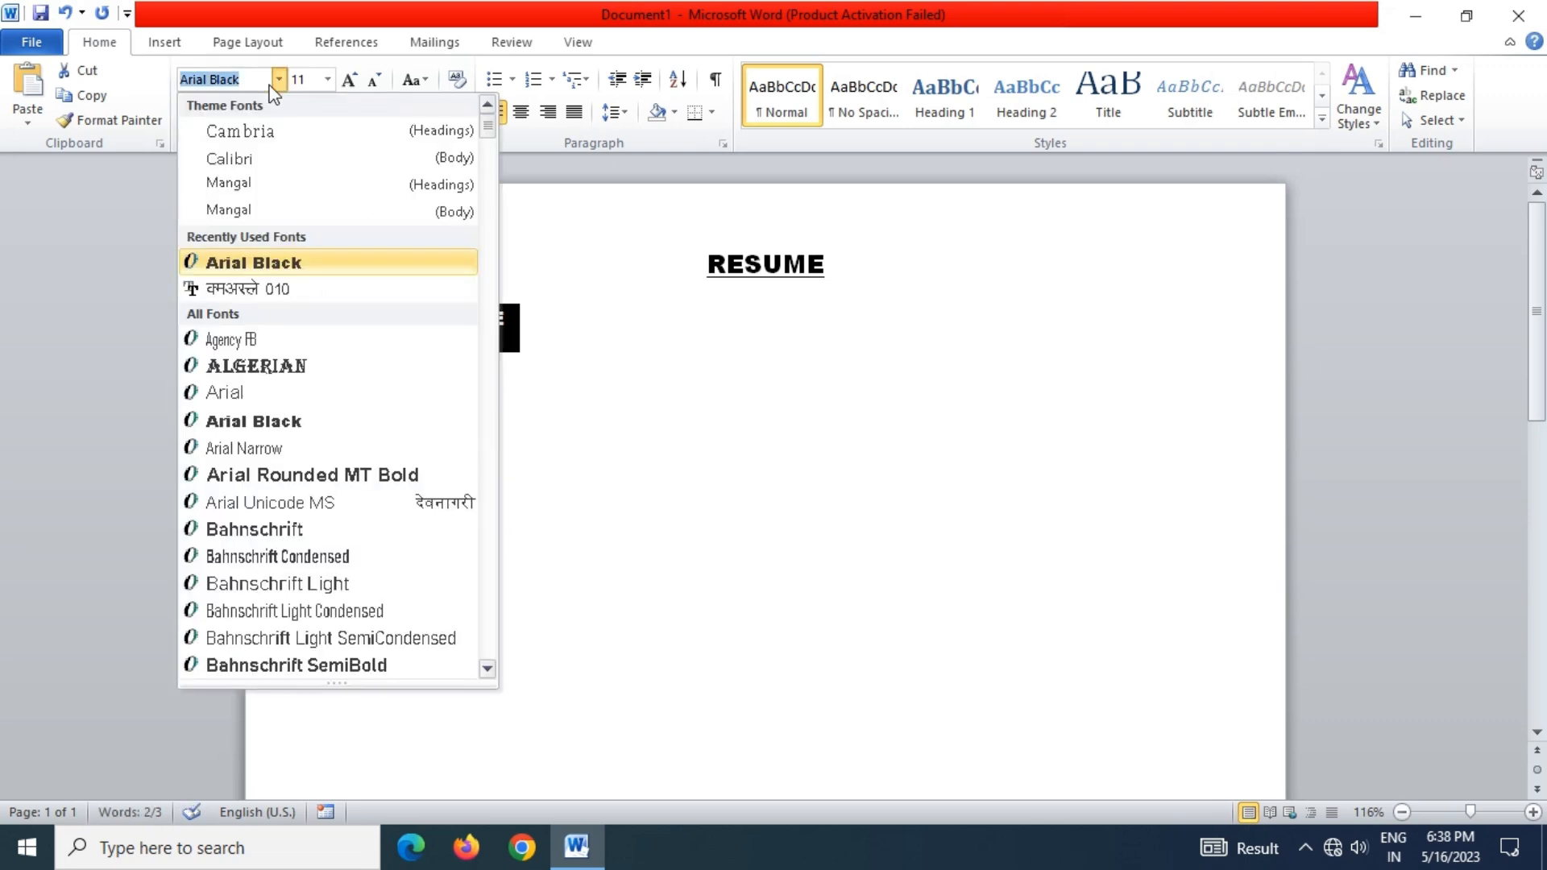
text(Times New Rom)
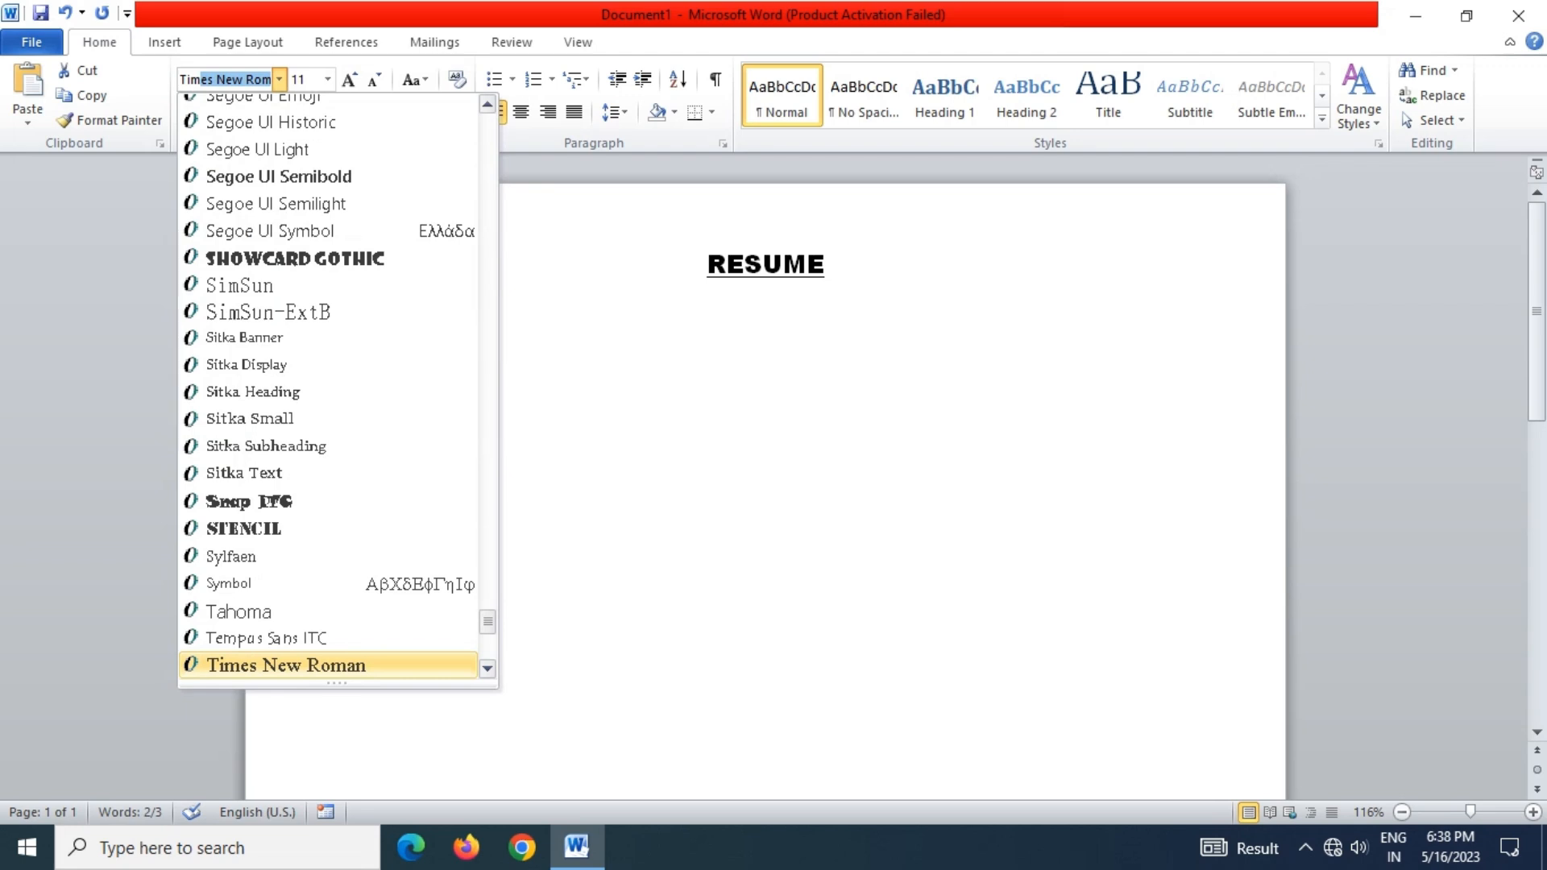
key(Return)
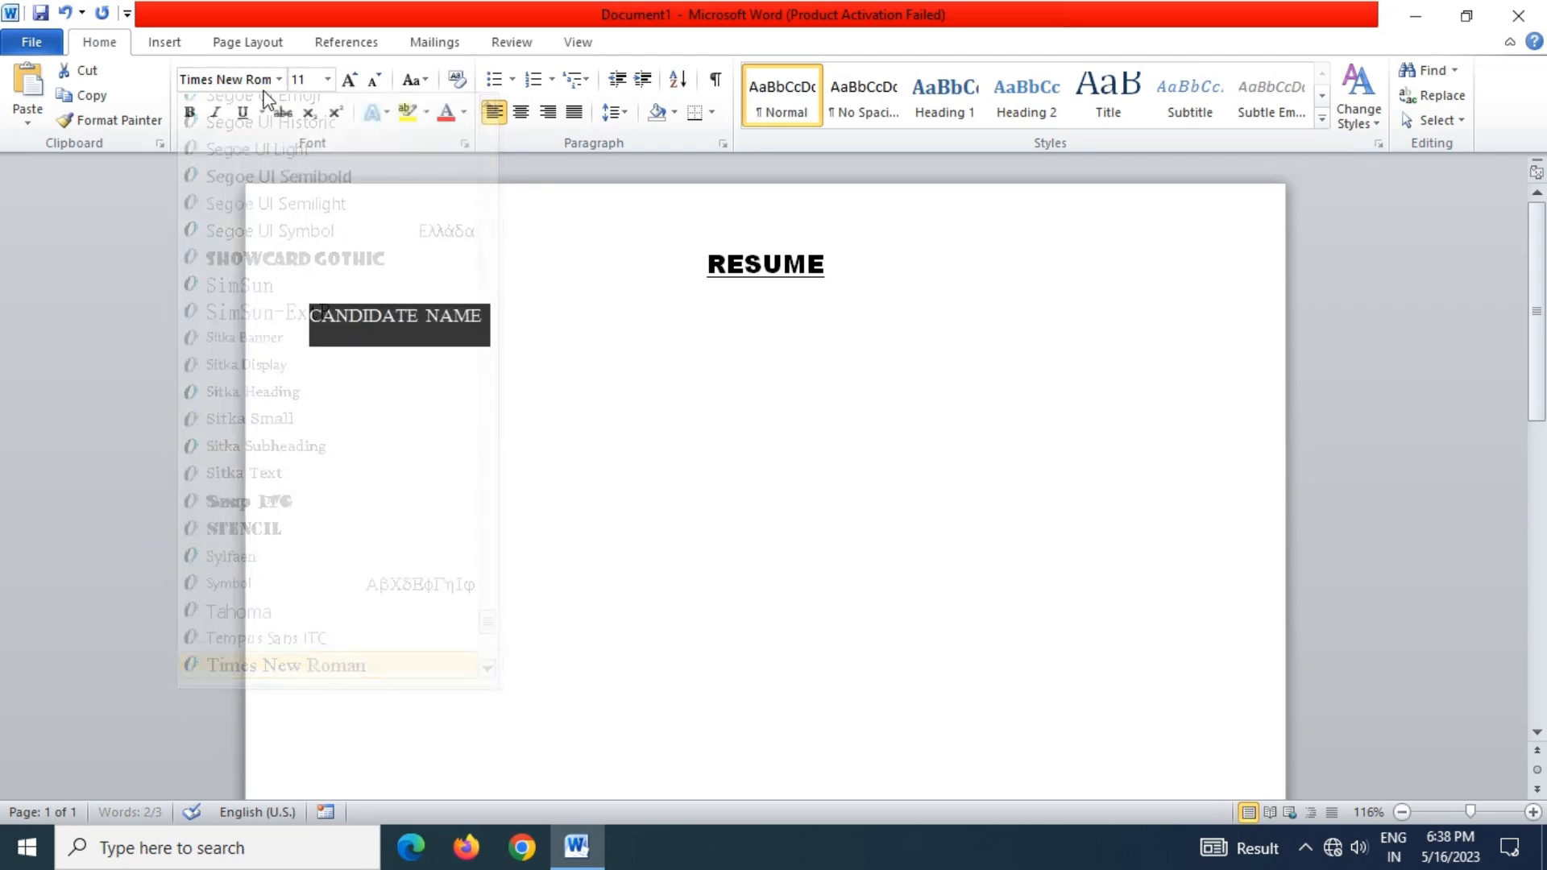
click(514, 314)
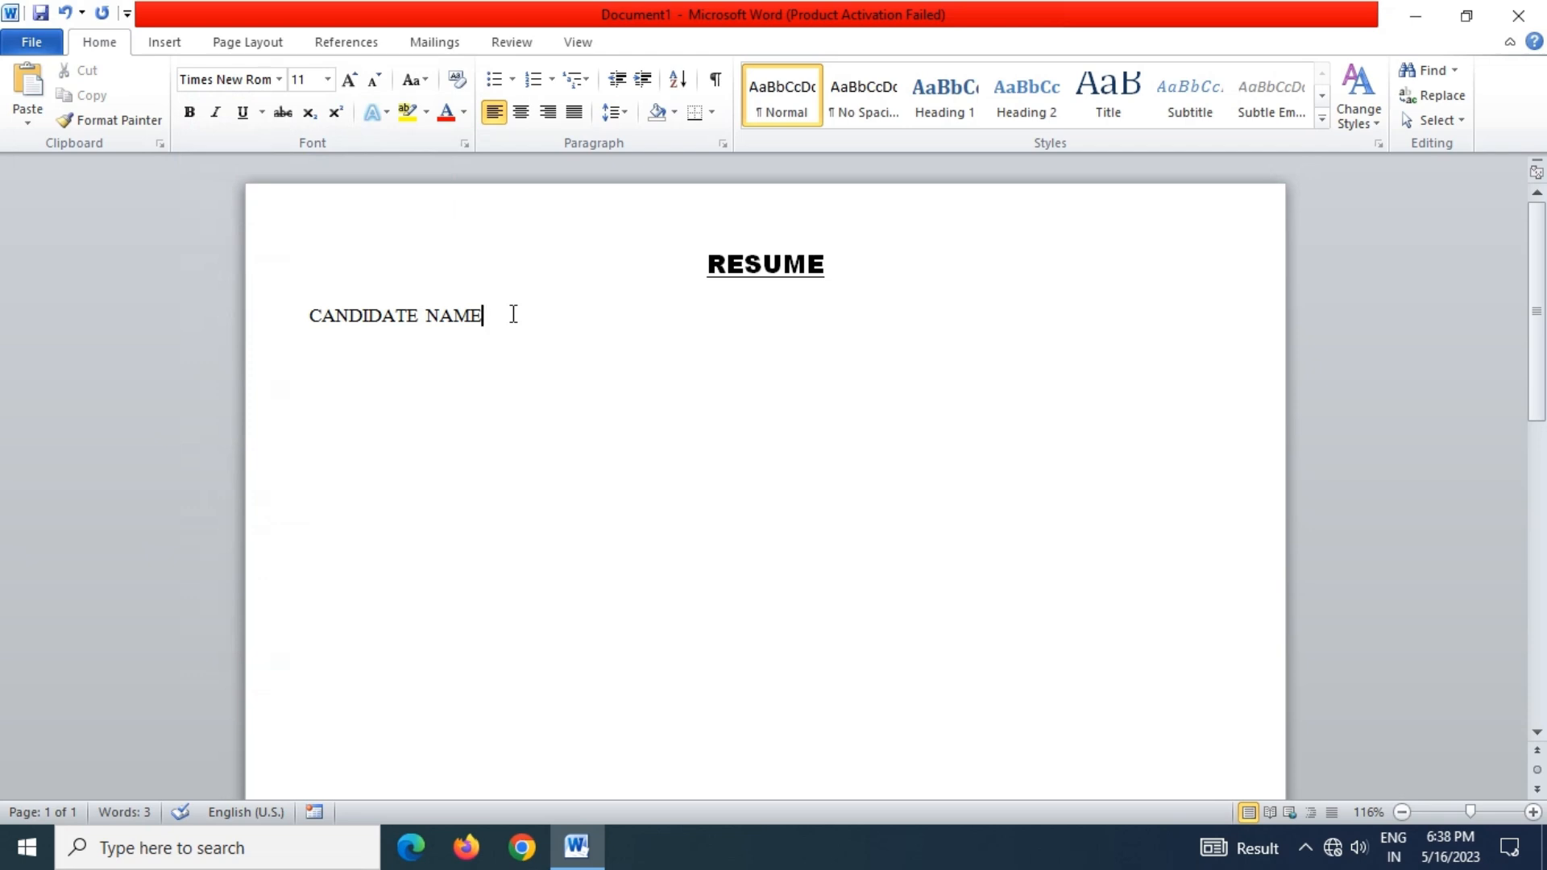
Start a new line with the label 'EMAIL ID :'
key(Tab)
text(EMAIL ID ;)
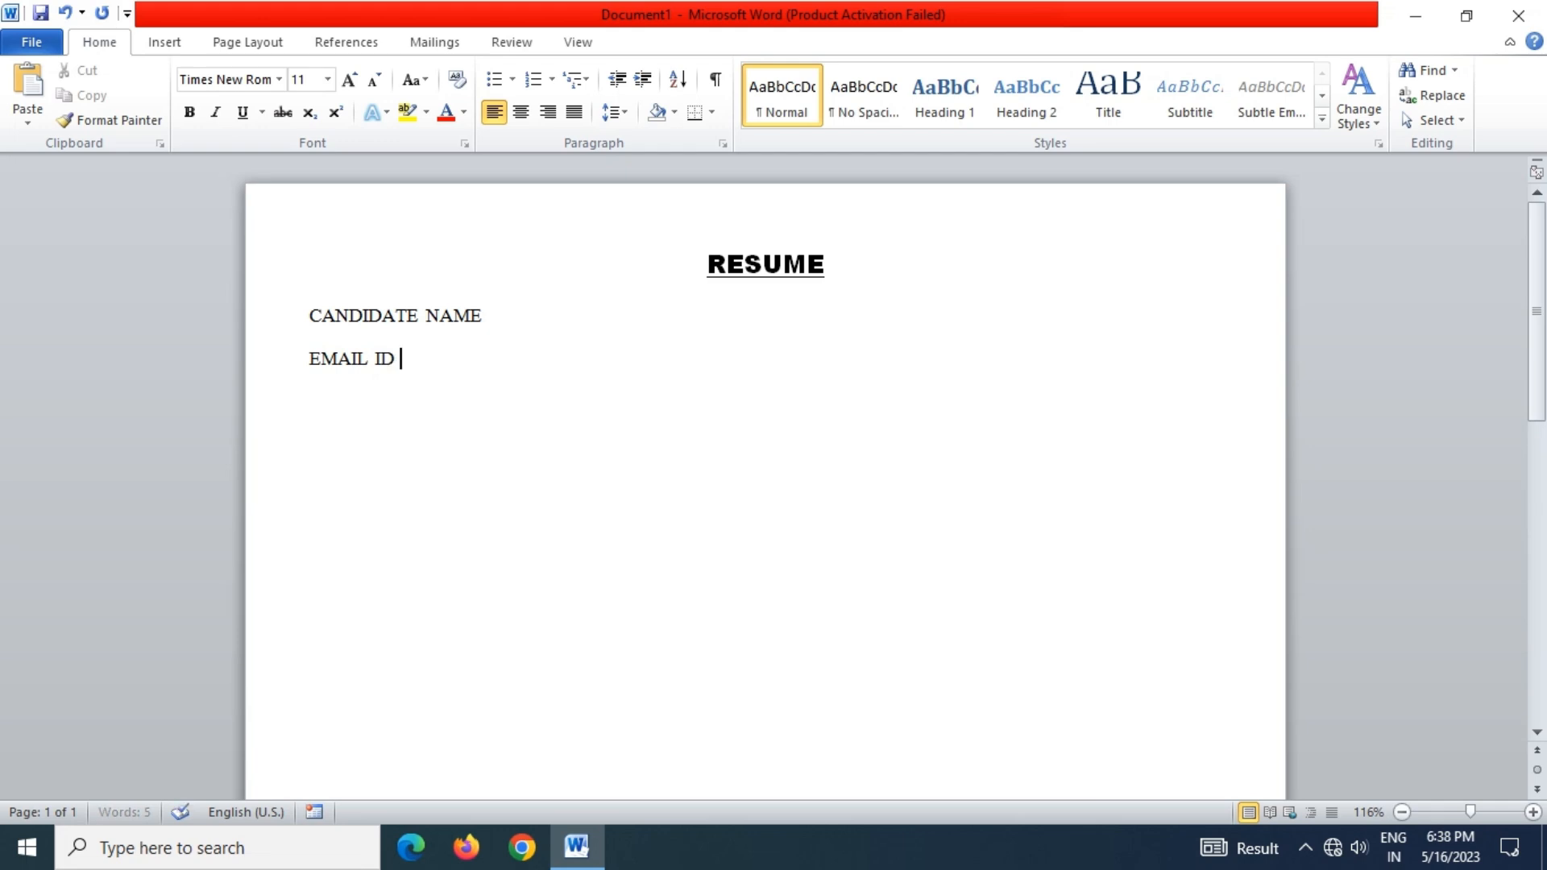
key(BackSpace)
text(:)
Type the candidate's e-mail address after the EMAIL ID label
key(ctrl+k)
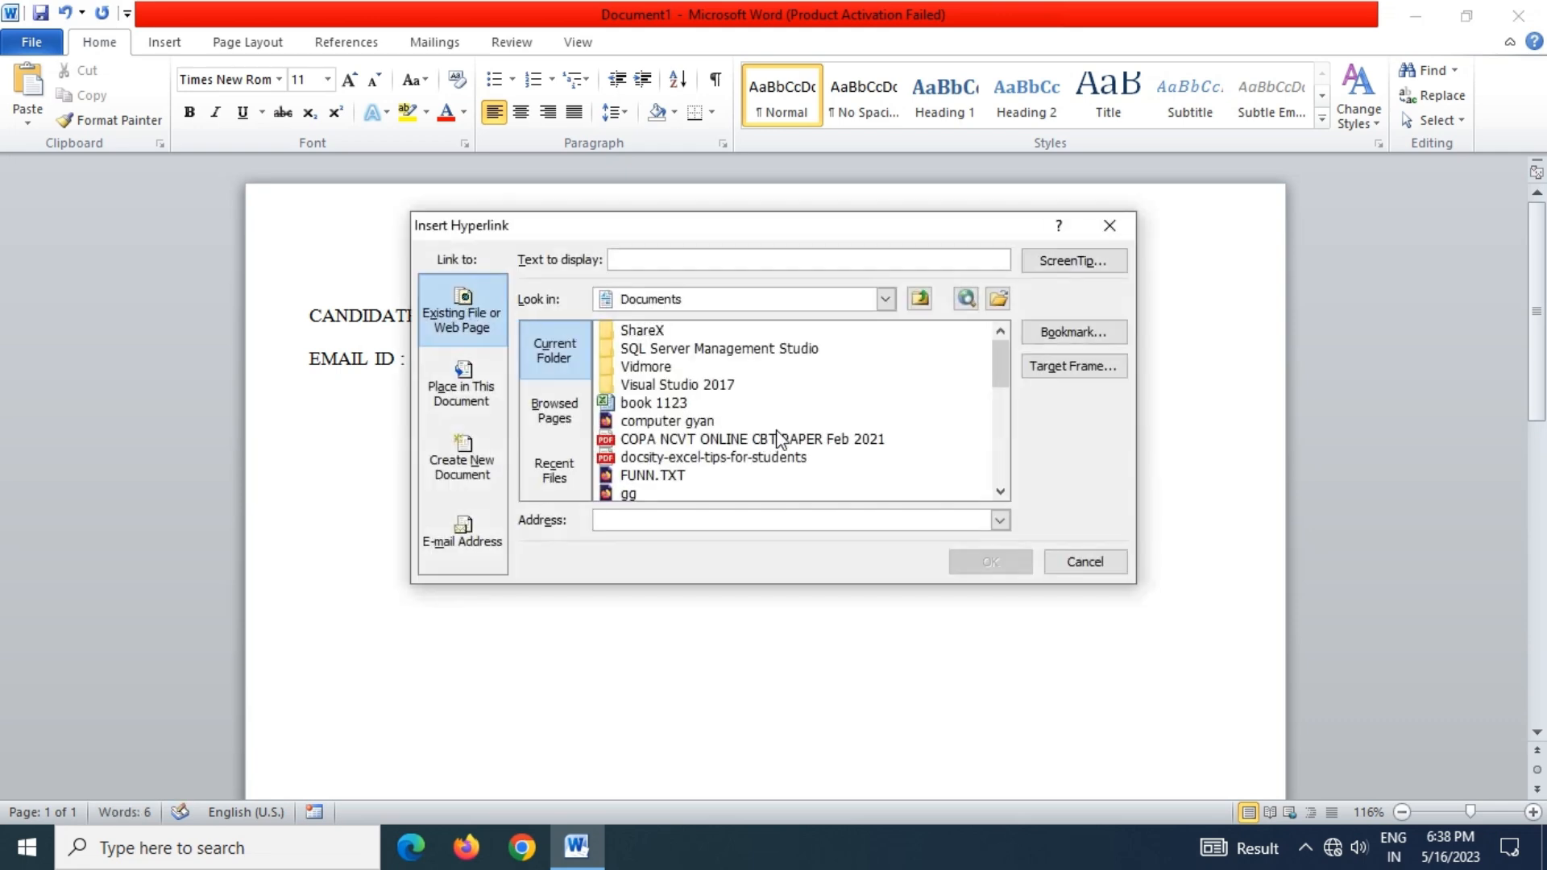
click(1111, 226)
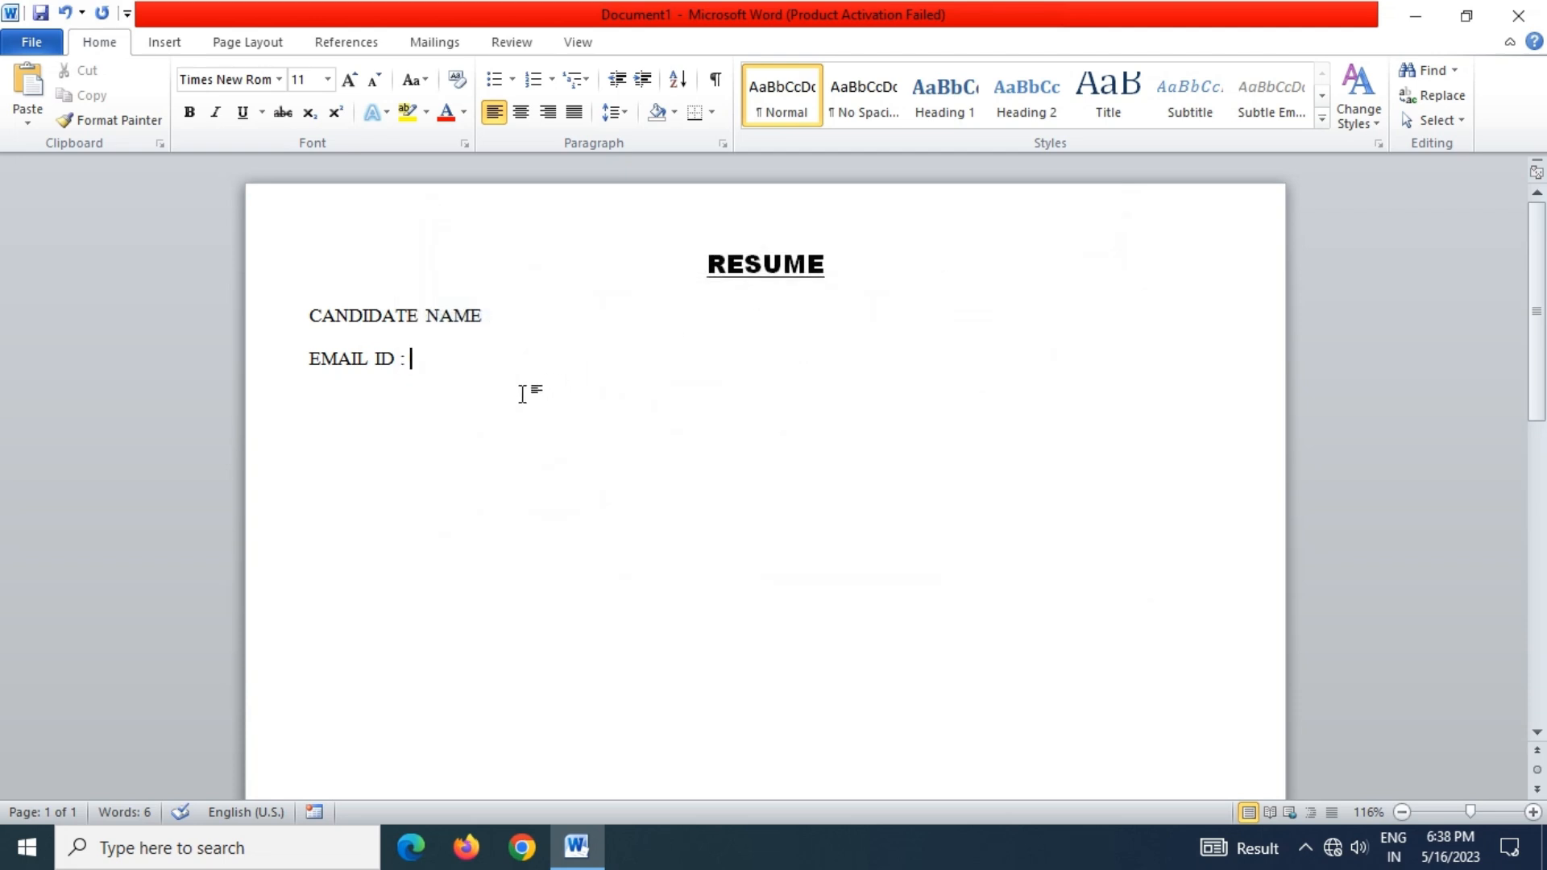
text(CANDIDATE)
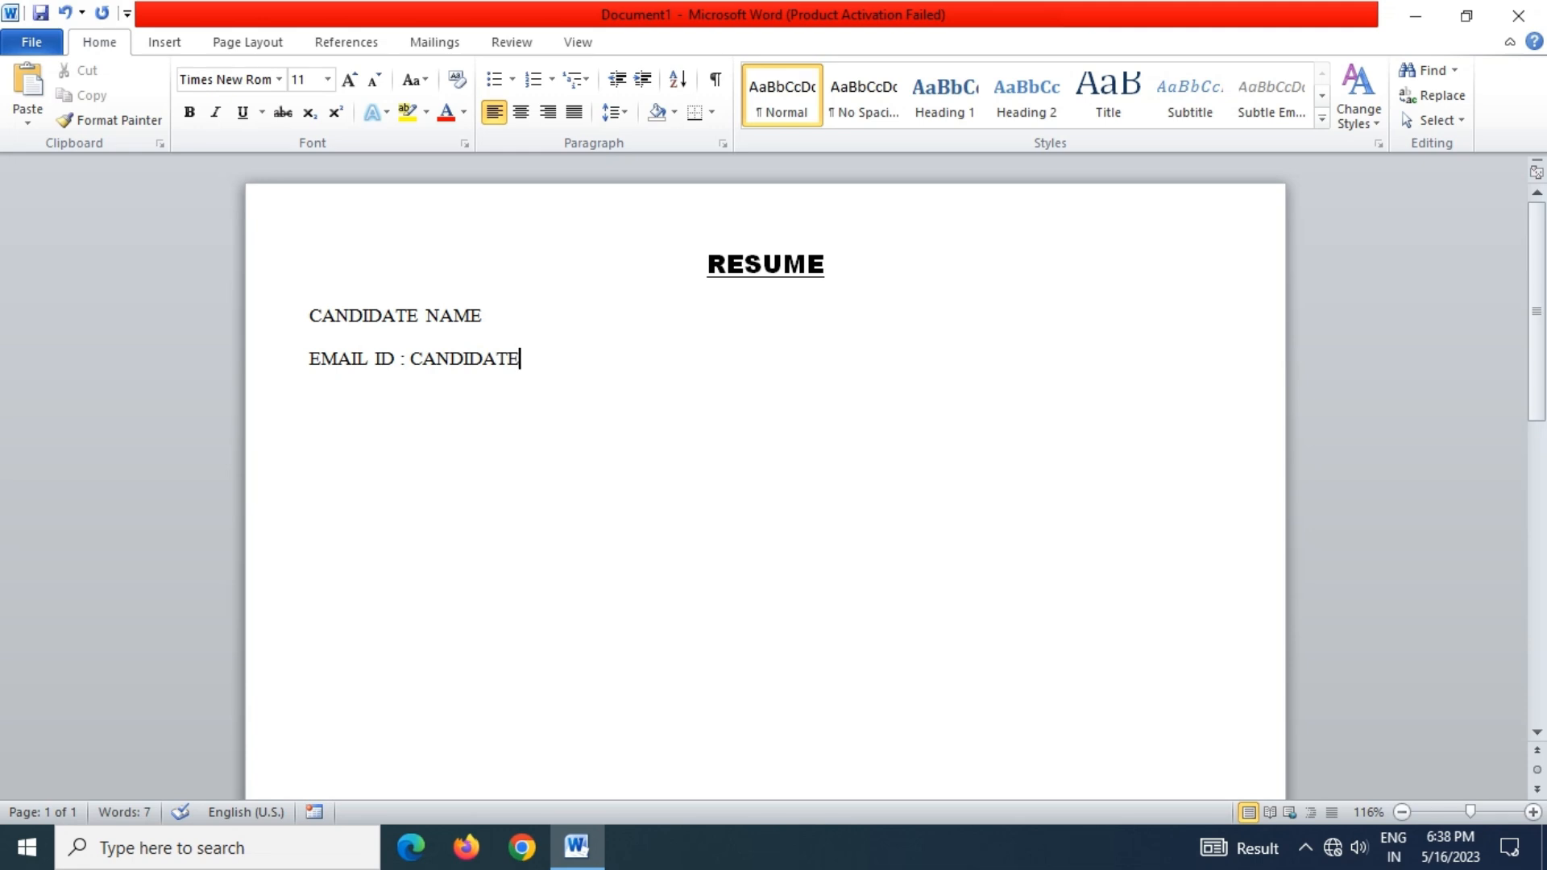
text(@GMAIL.COM)
Turn the typed address into a mailto hyperlink via Insert Hyperlink's E-mail Address option
drag(677, 355, 427, 377)
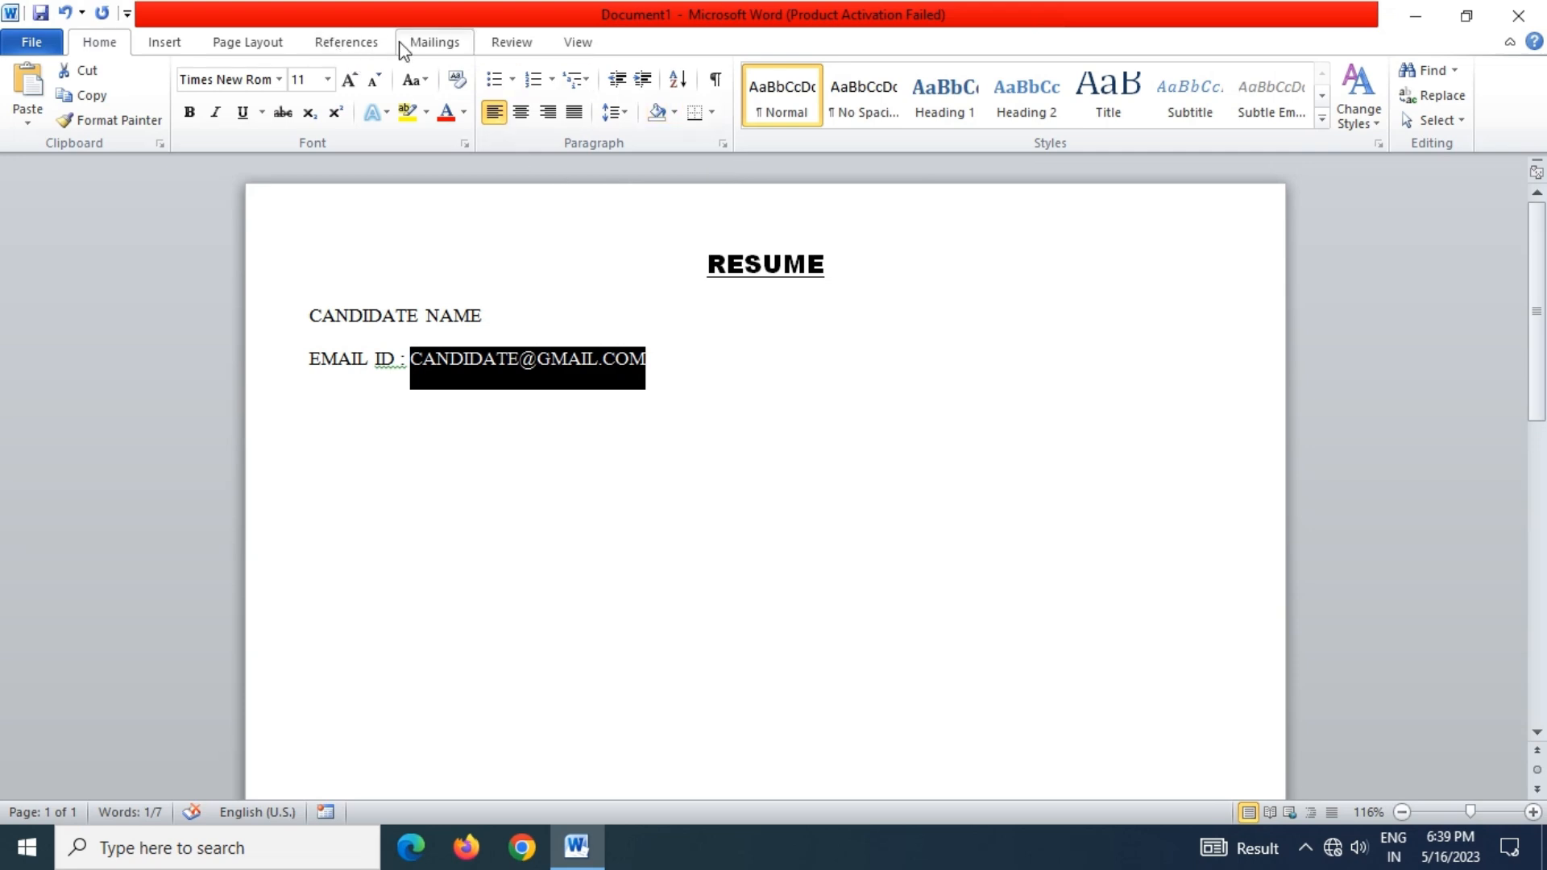
click(167, 45)
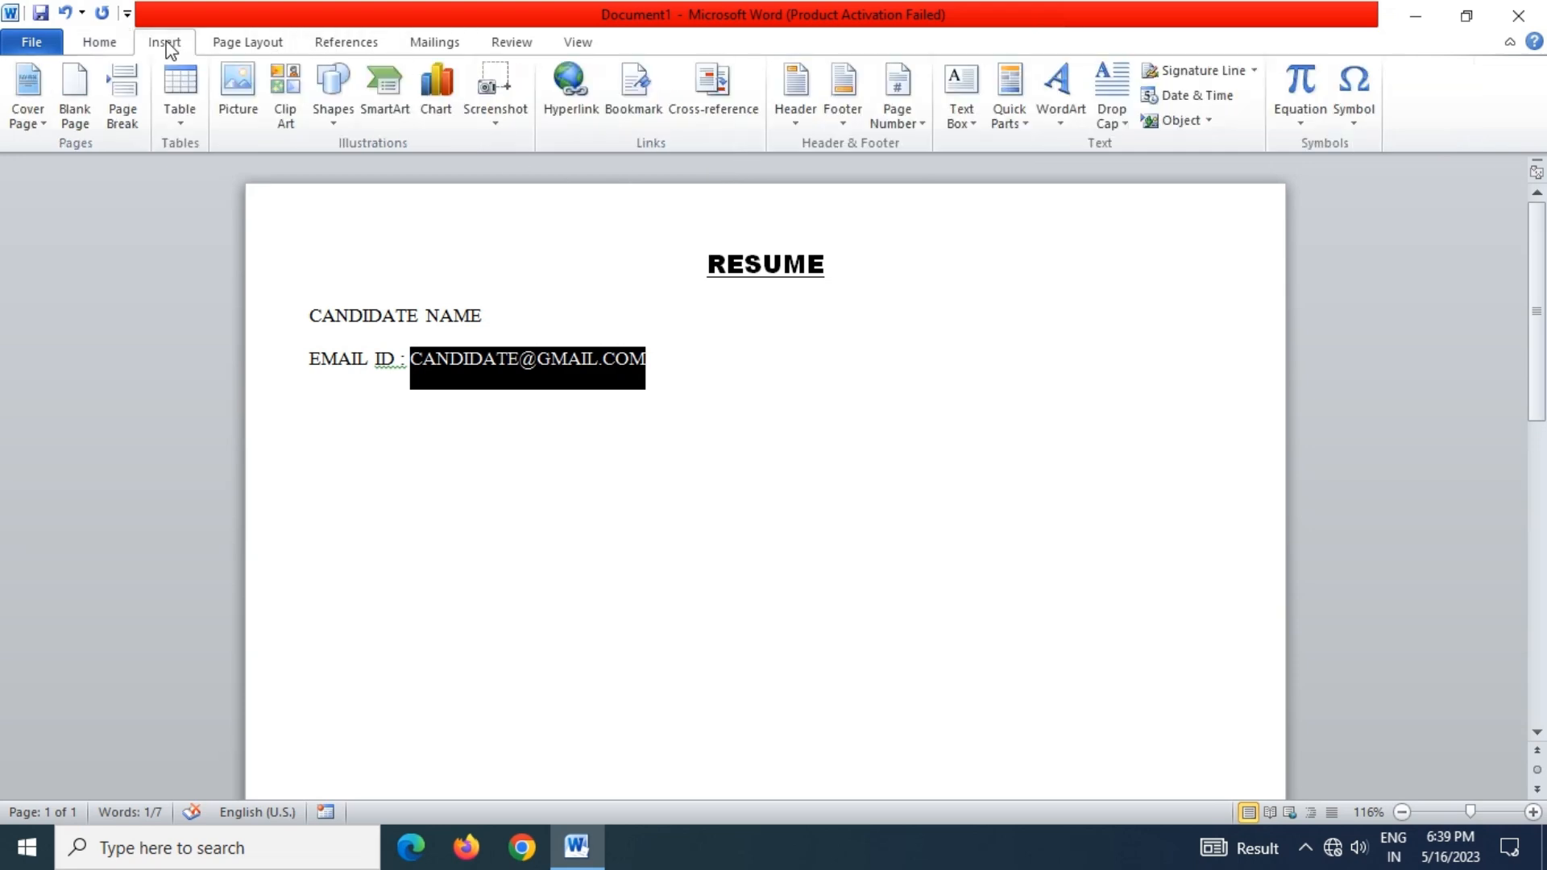
click(561, 103)
scroll(675, 454, down, 3)
scroll(676, 453, down, 1)
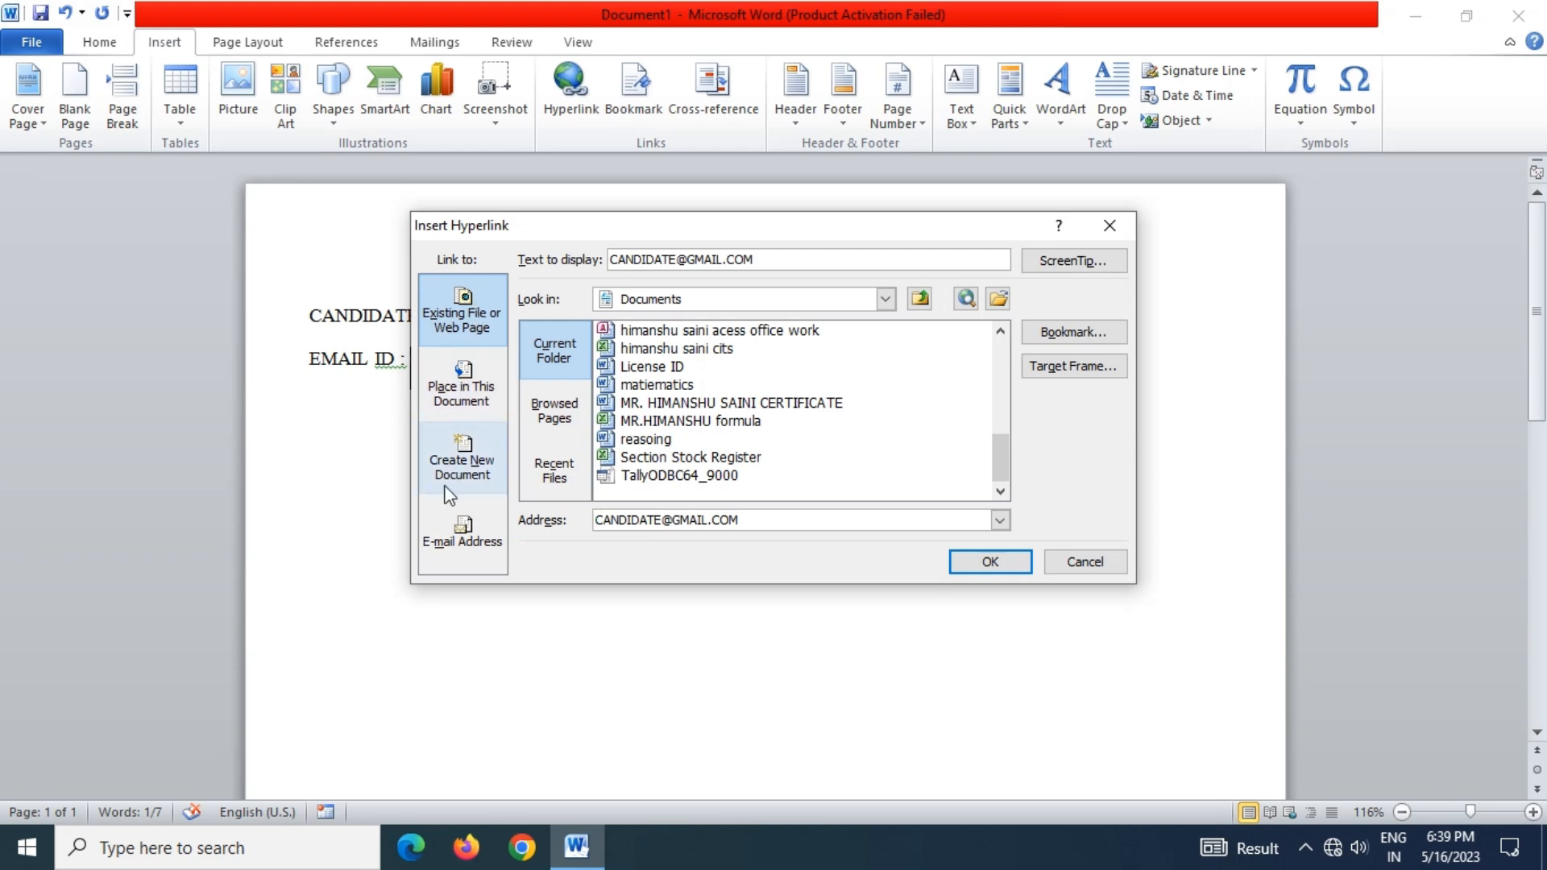
click(464, 531)
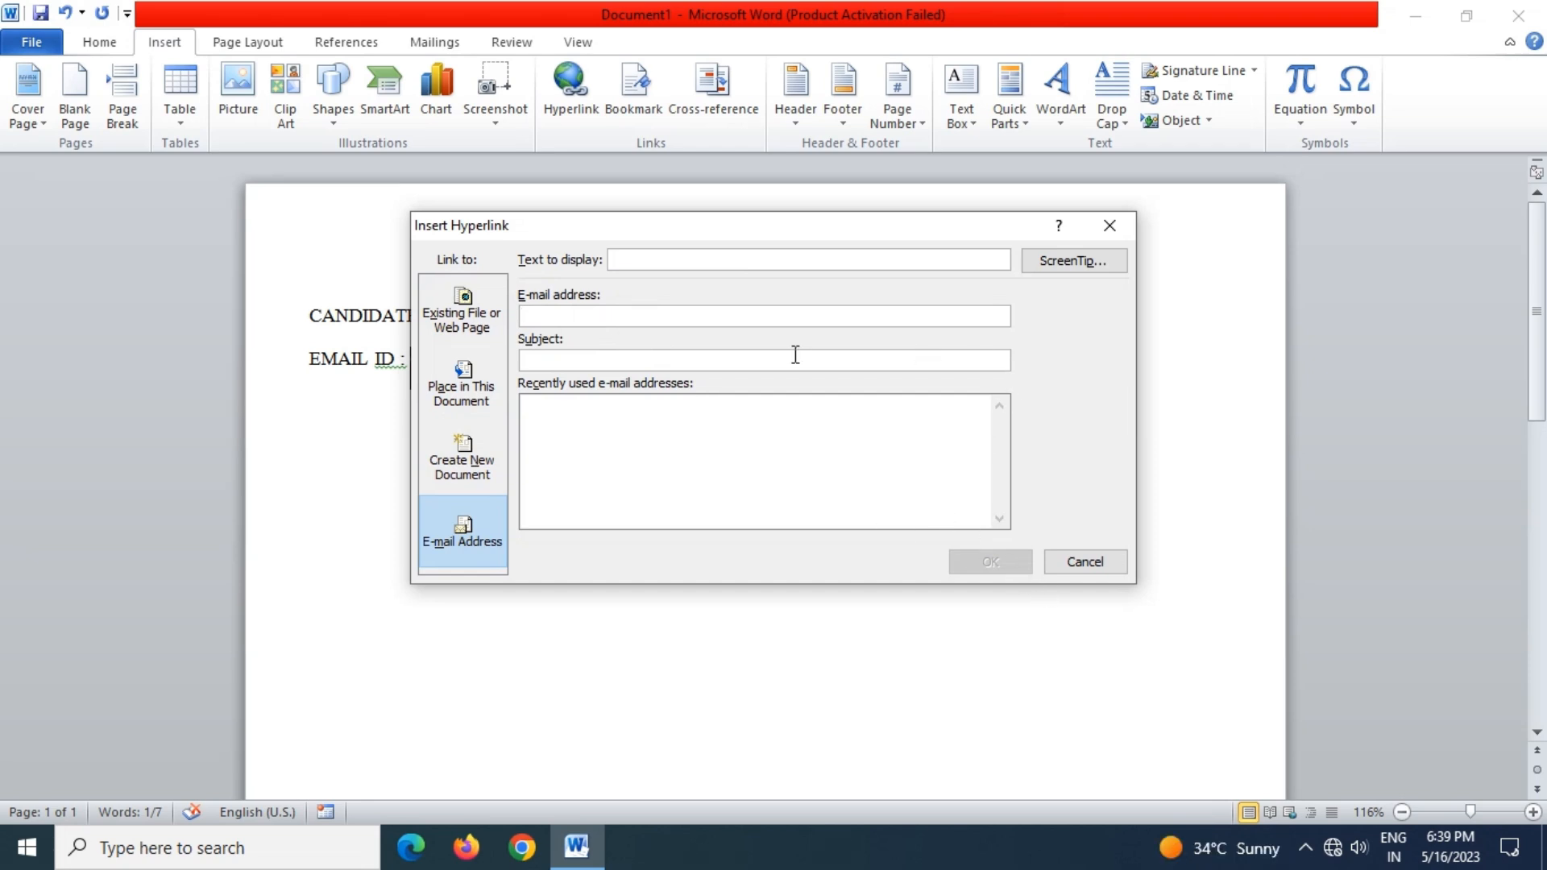
text(CANDIDATE)
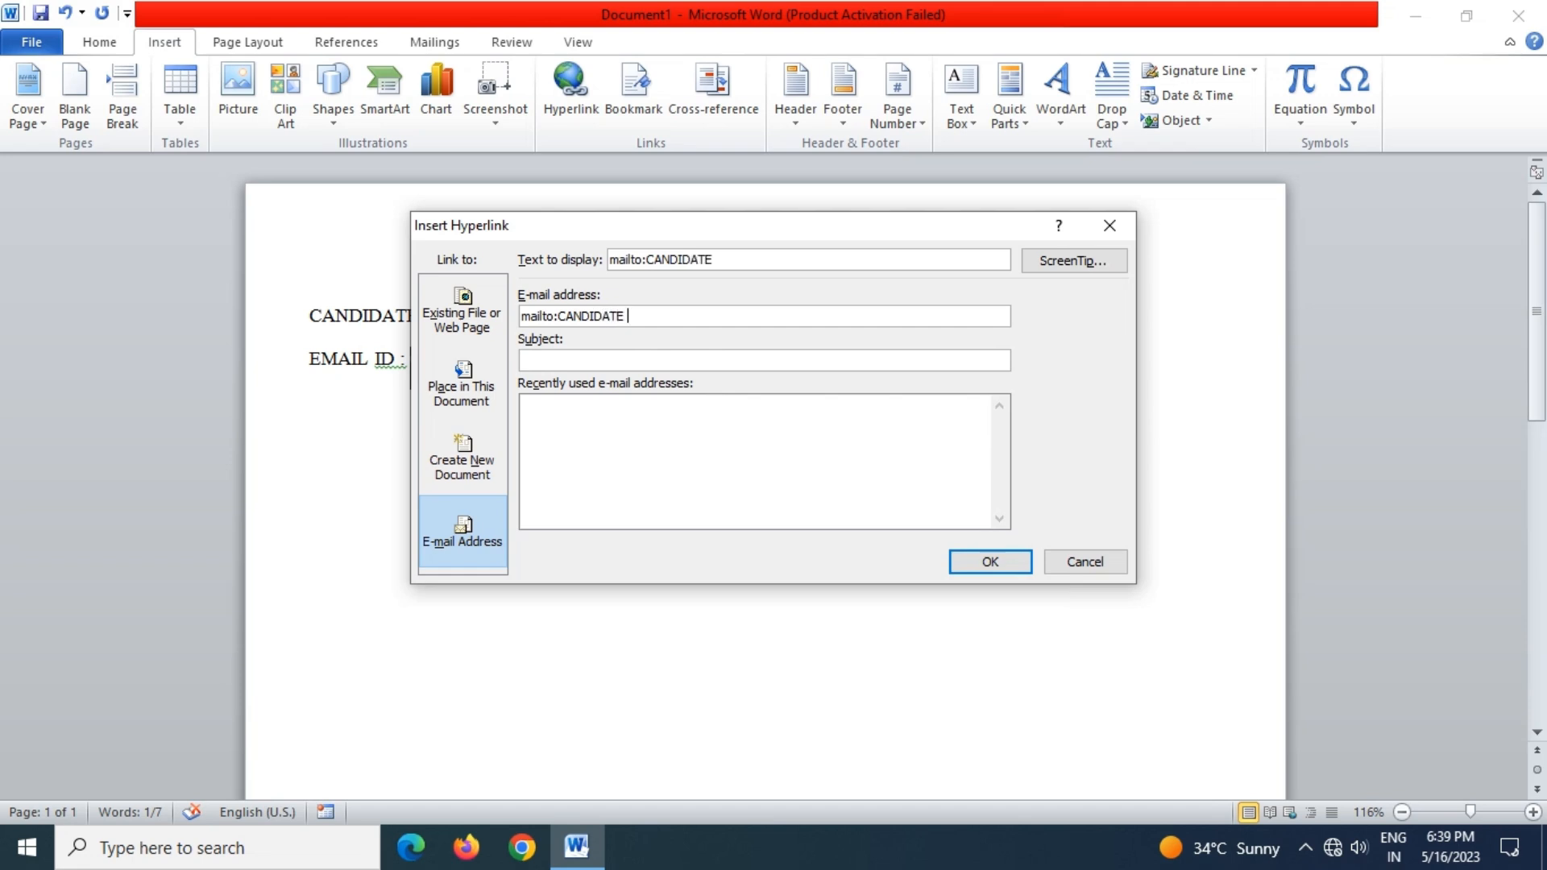
text(@GMAIL.COM)
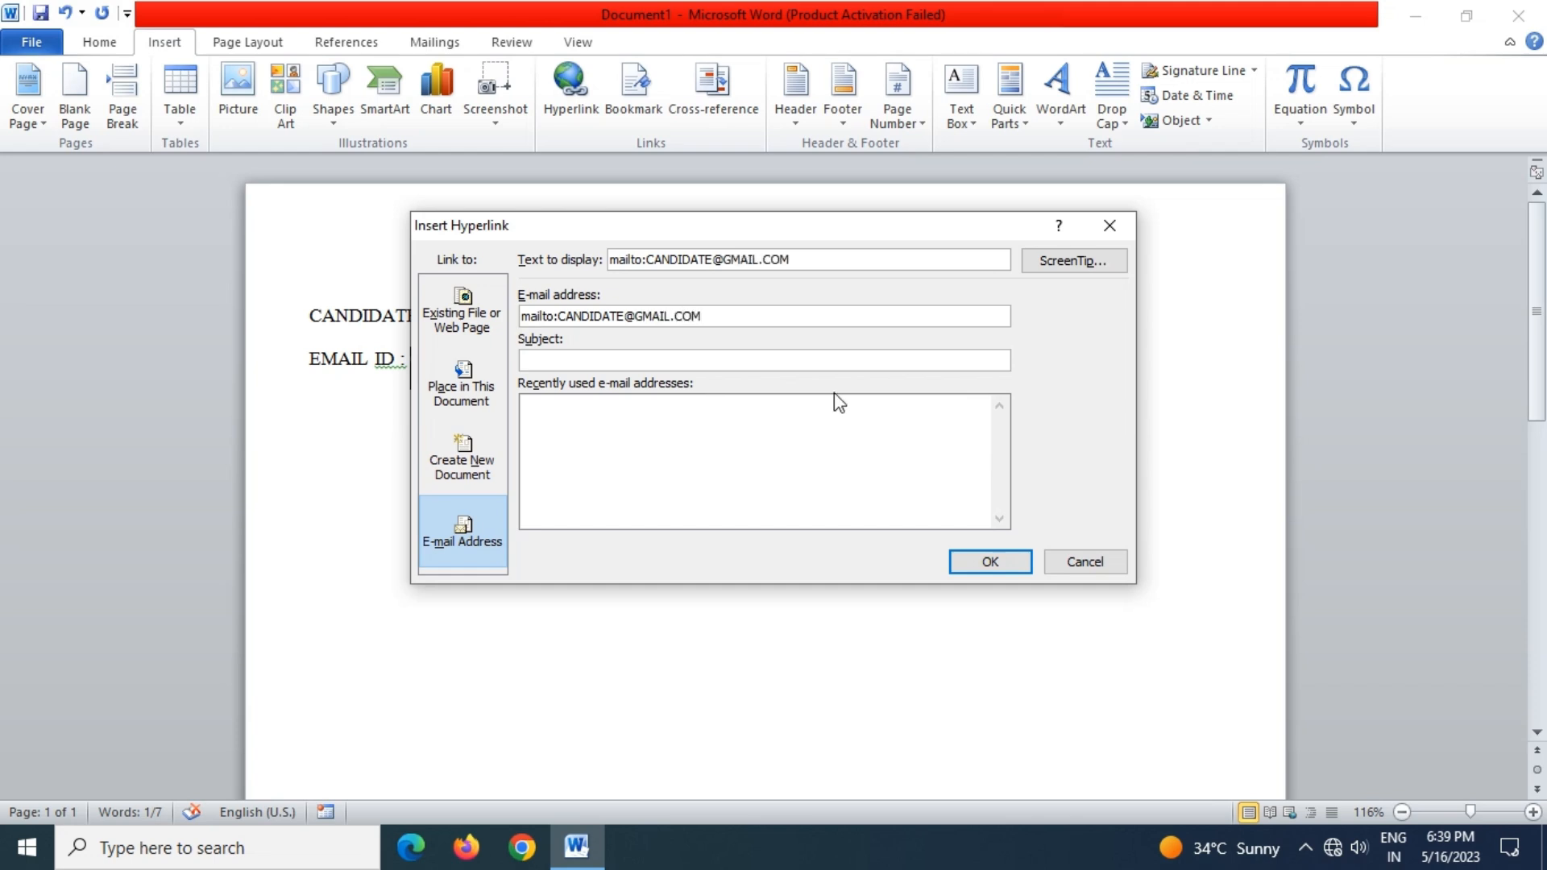
click(990, 562)
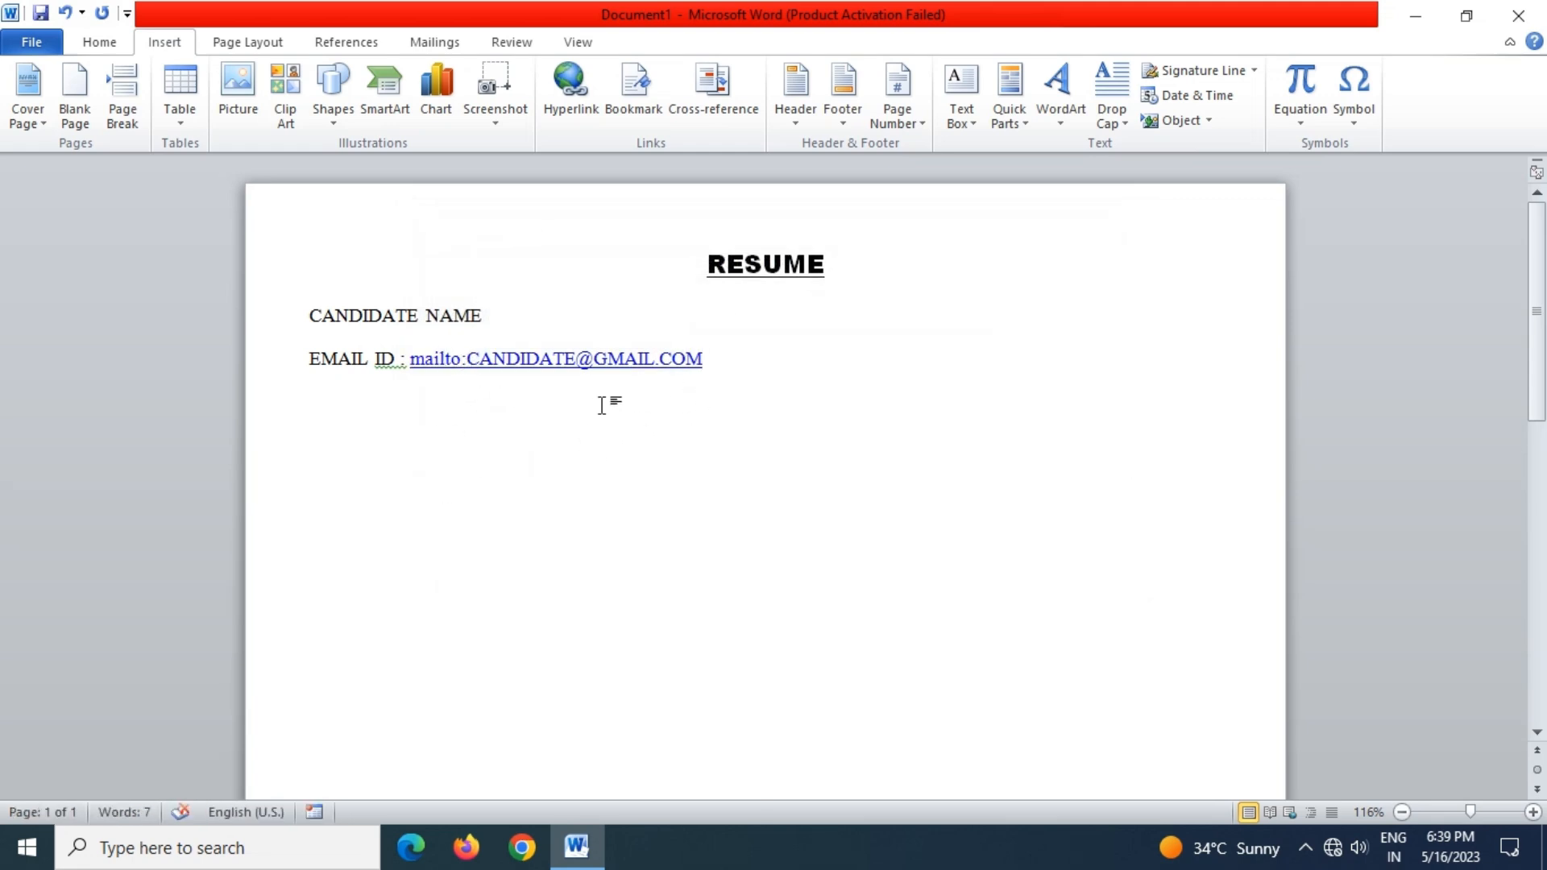
Add a 'MOBILE NO. :' line with the candidate's mobile number
key(Return)
text(MOBILE NO)
text(. )
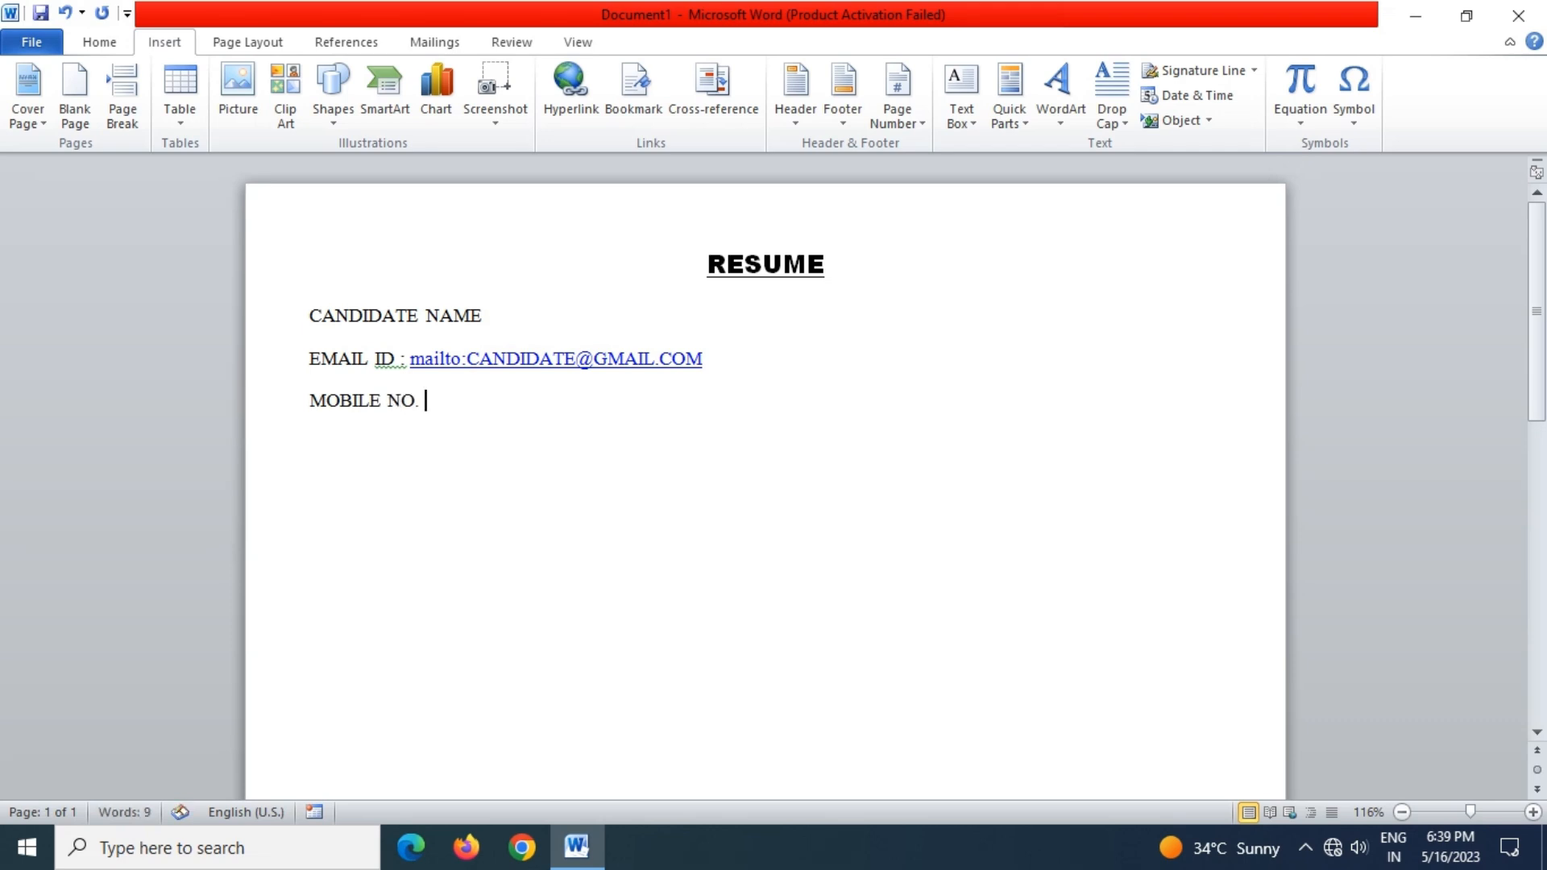
text(: )
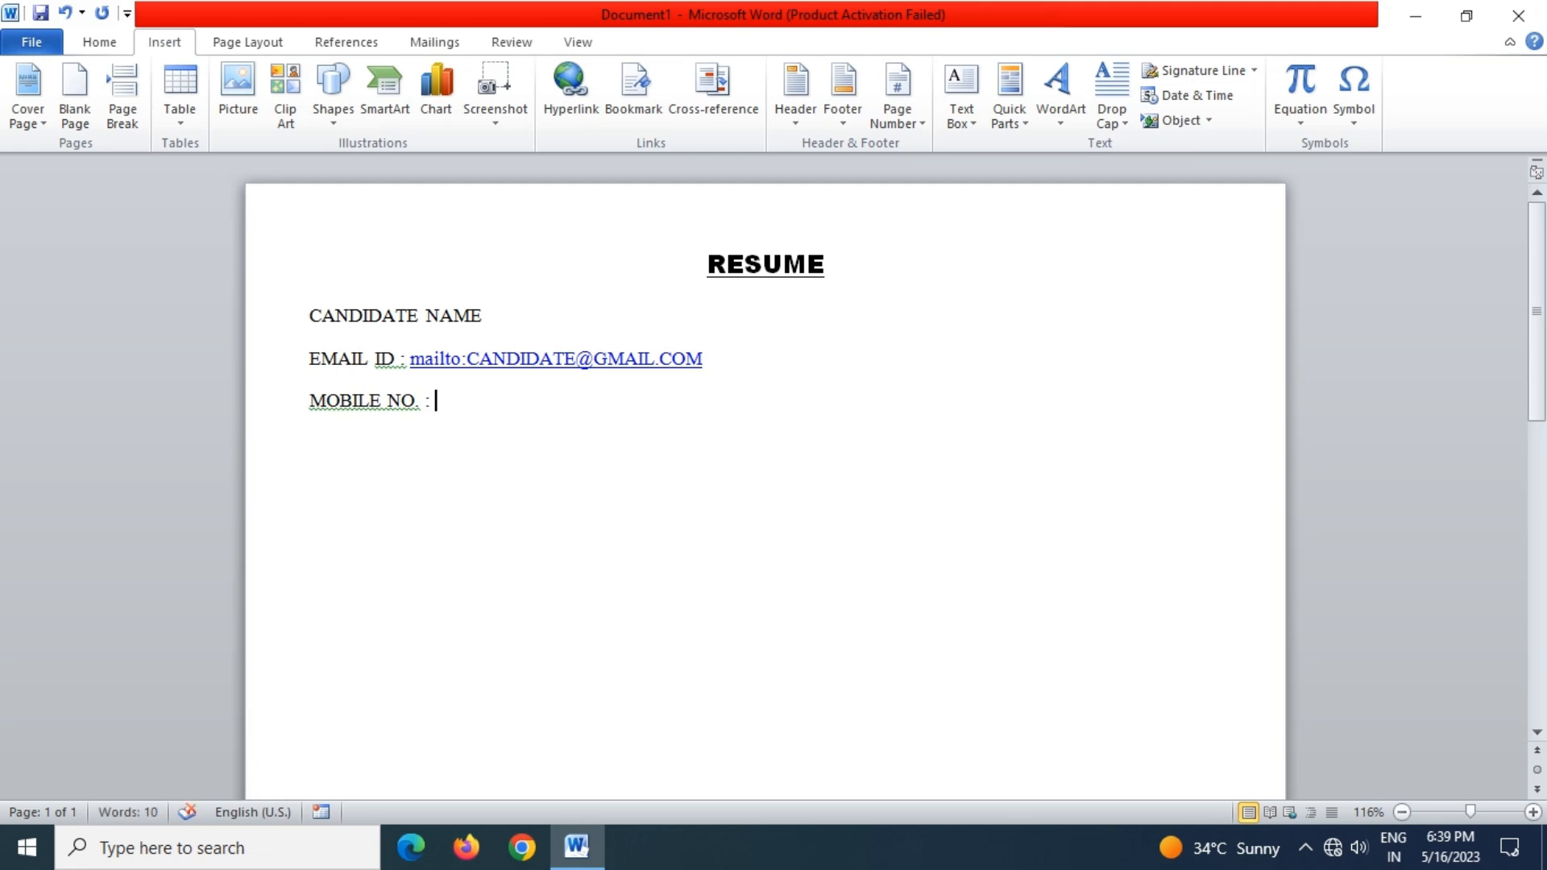
key(Return)
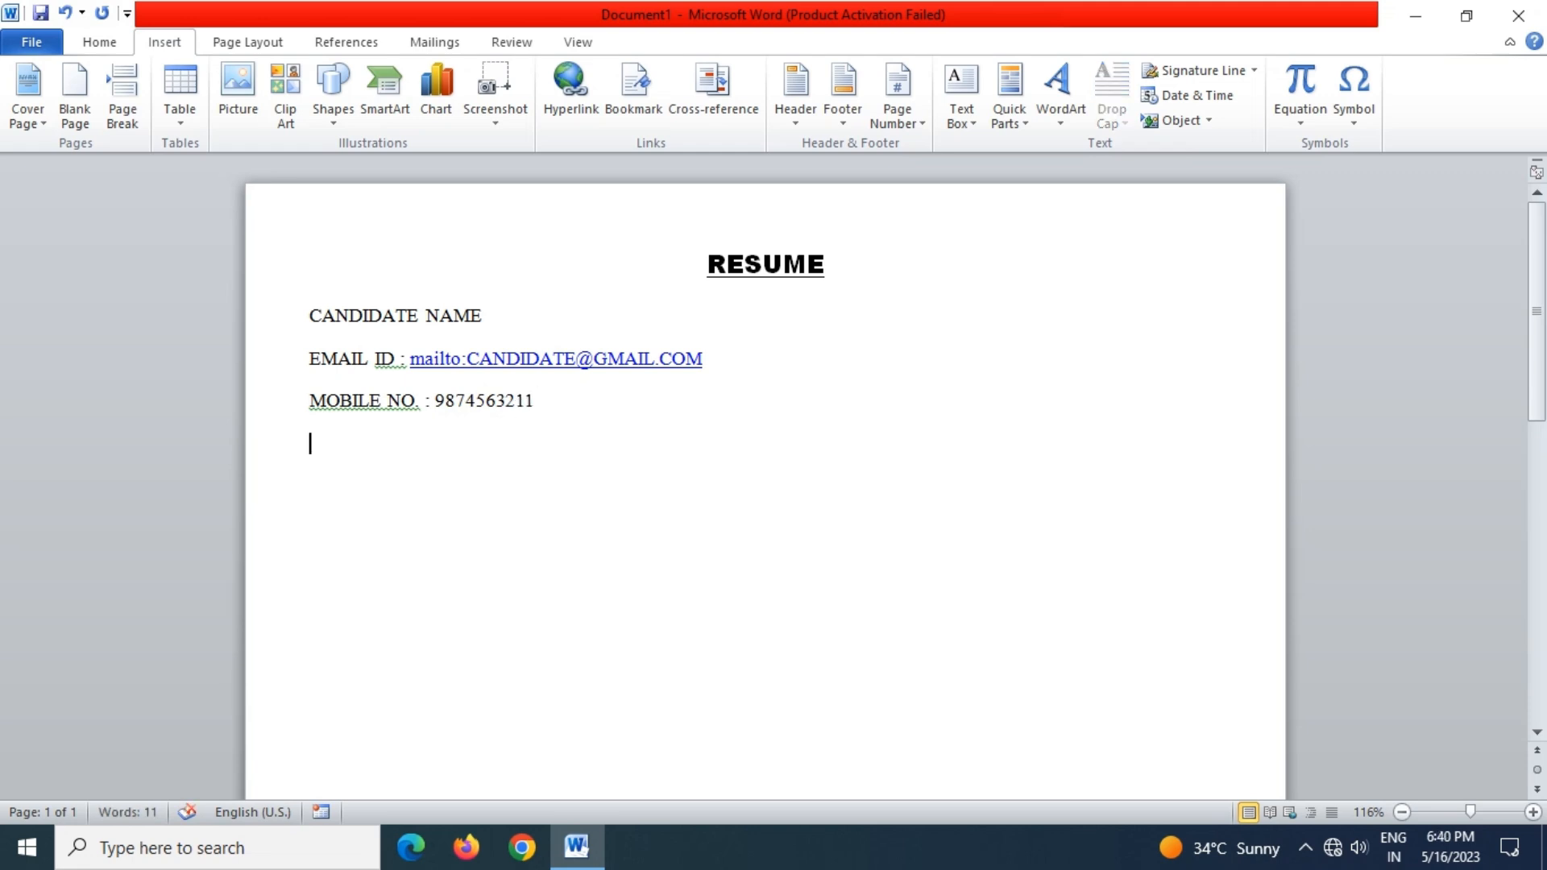
Accept the 'ID:' spelling fix and ignore the grammar flag on MOBILE NO
right_click(394, 364)
click(452, 385)
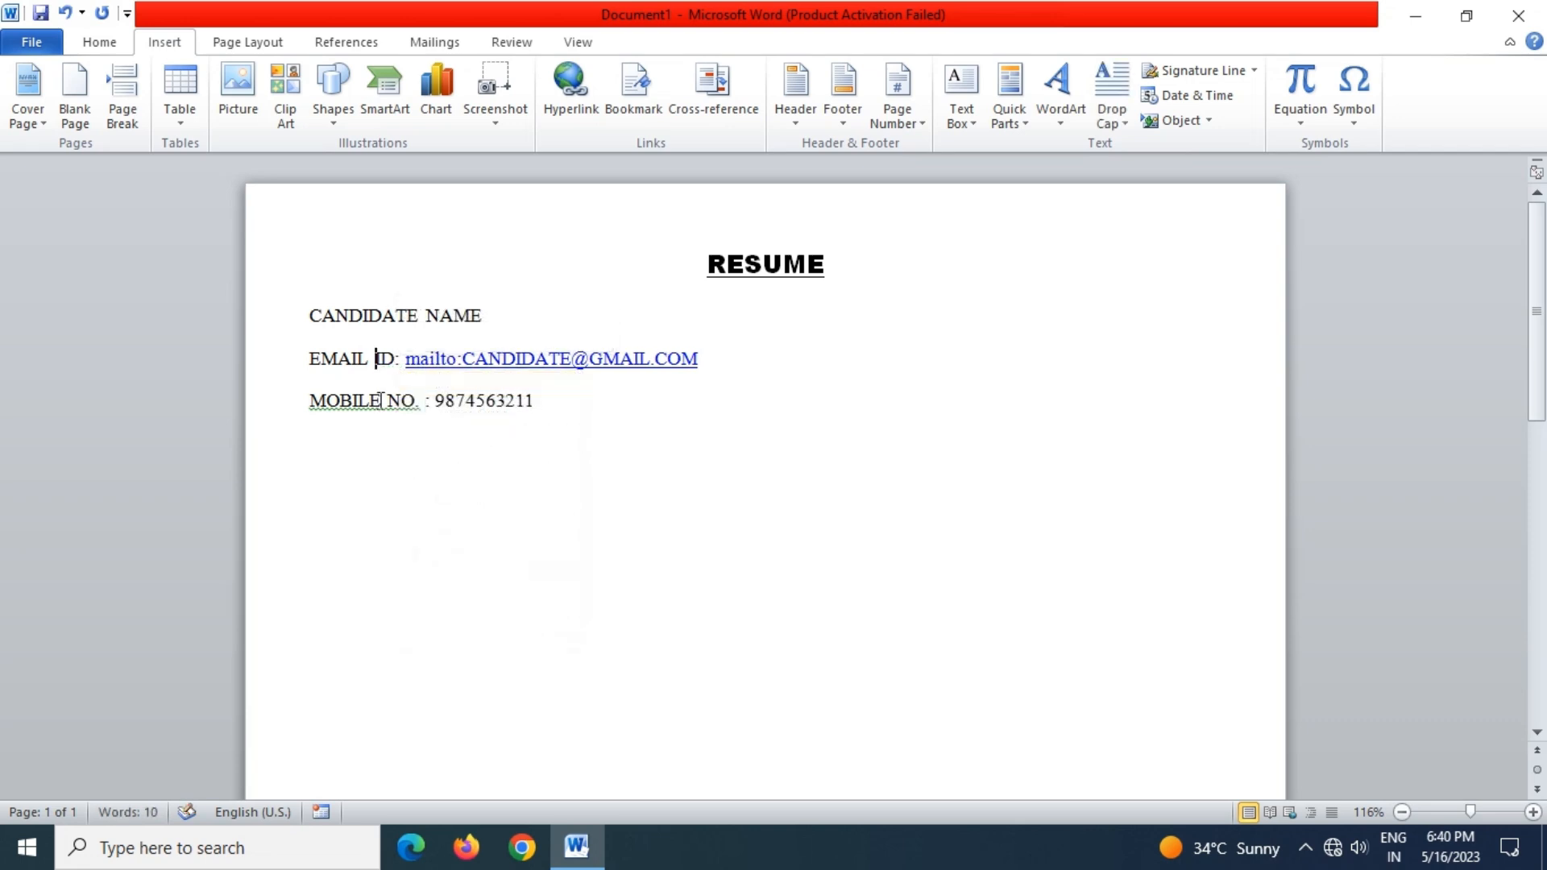
right_click(379, 403)
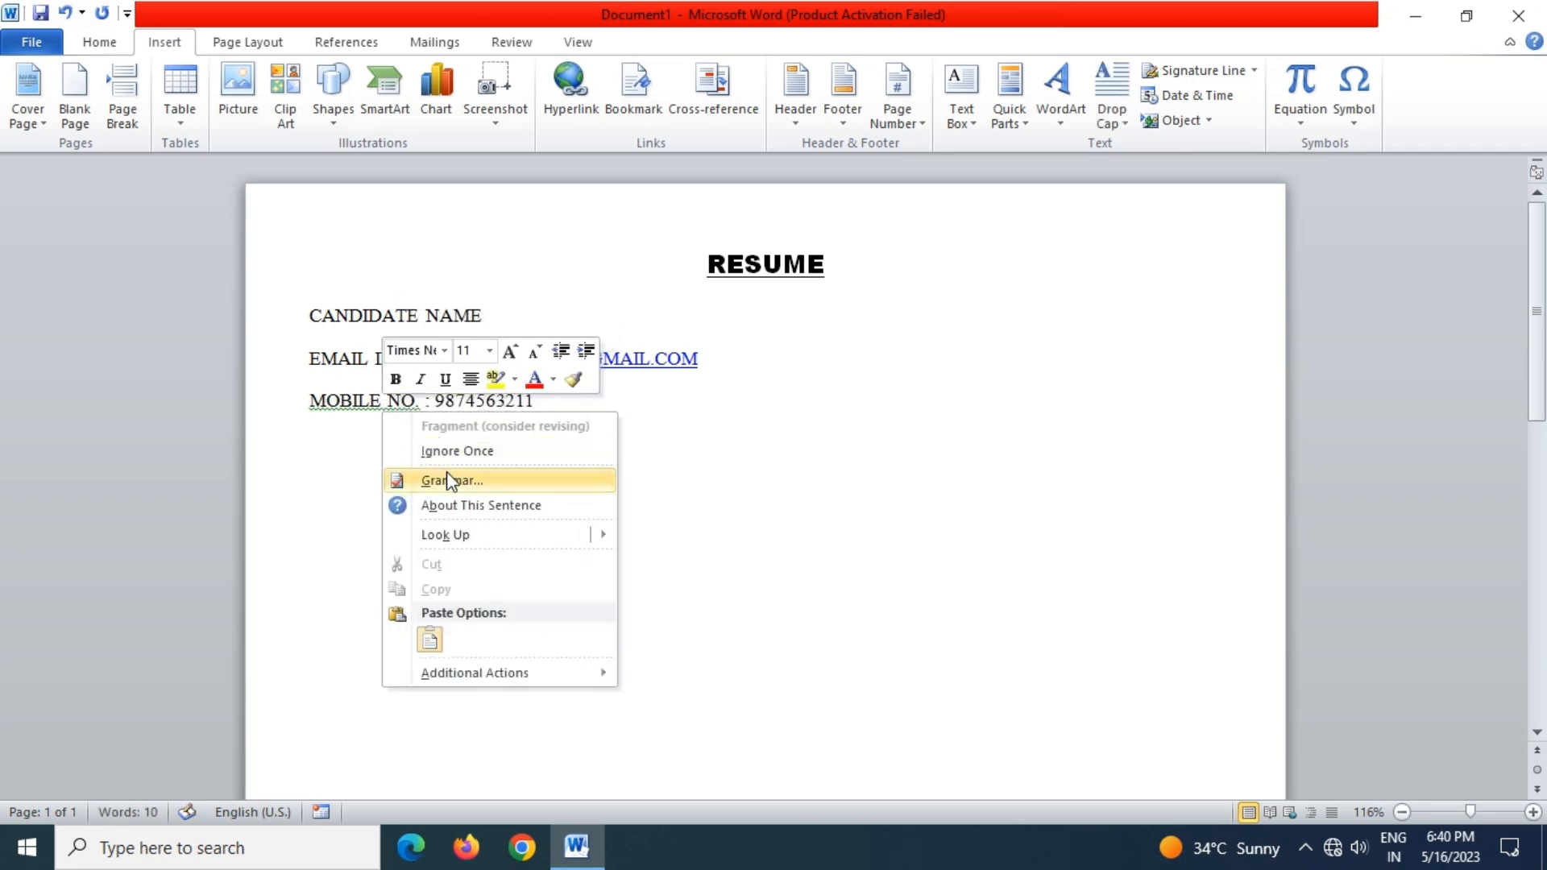
click(456, 451)
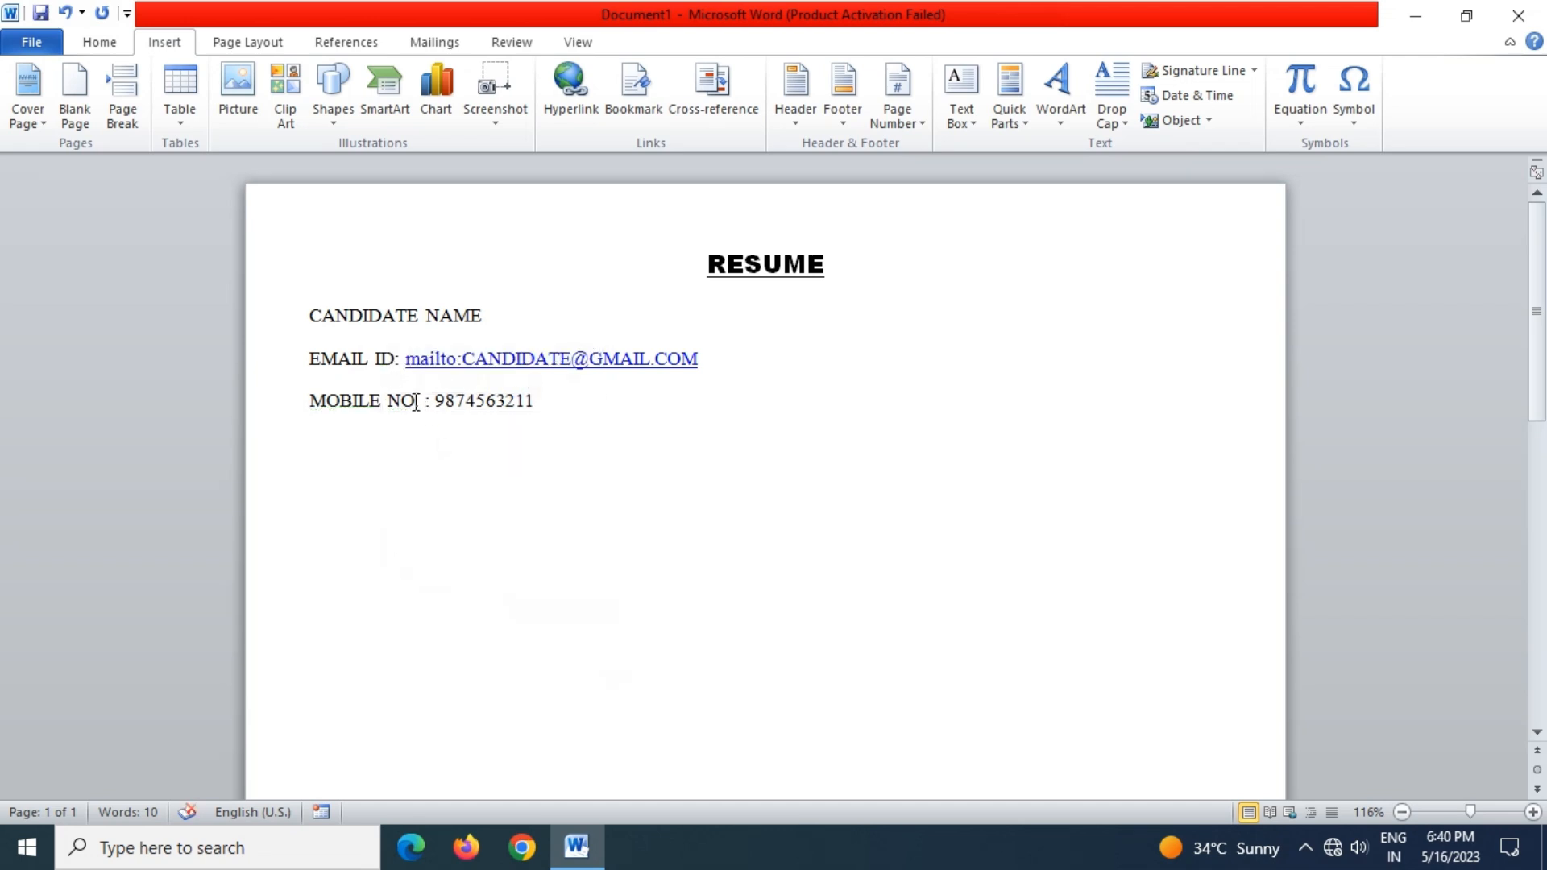
click(546, 407)
Add an 'ADDRESS : NO:' line followed by the candidate's street address
key(Return)
text(ADDRESS)
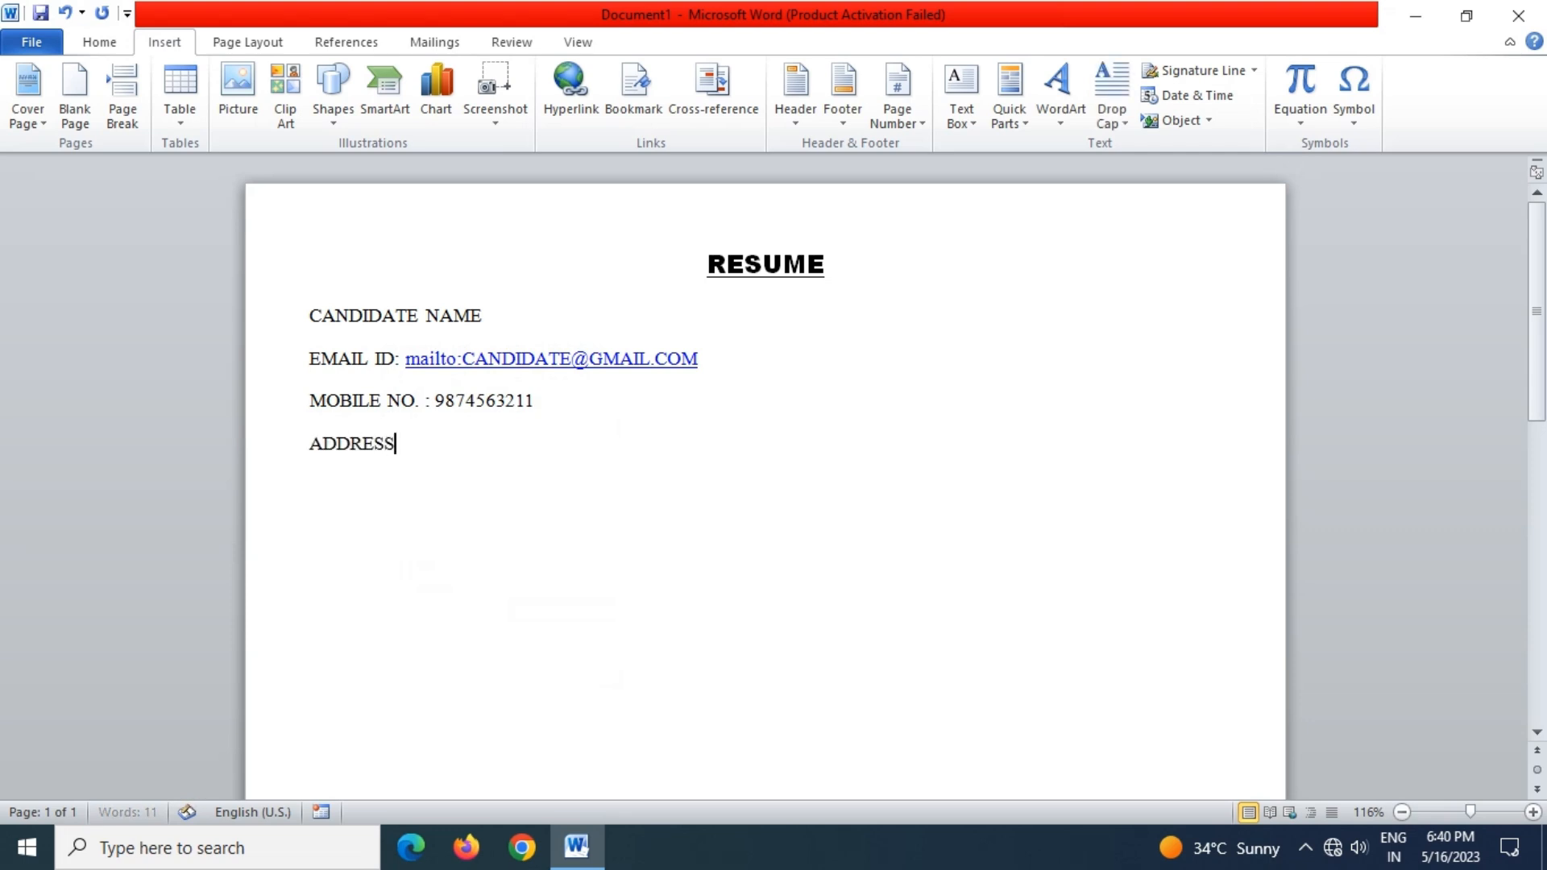
text( :)
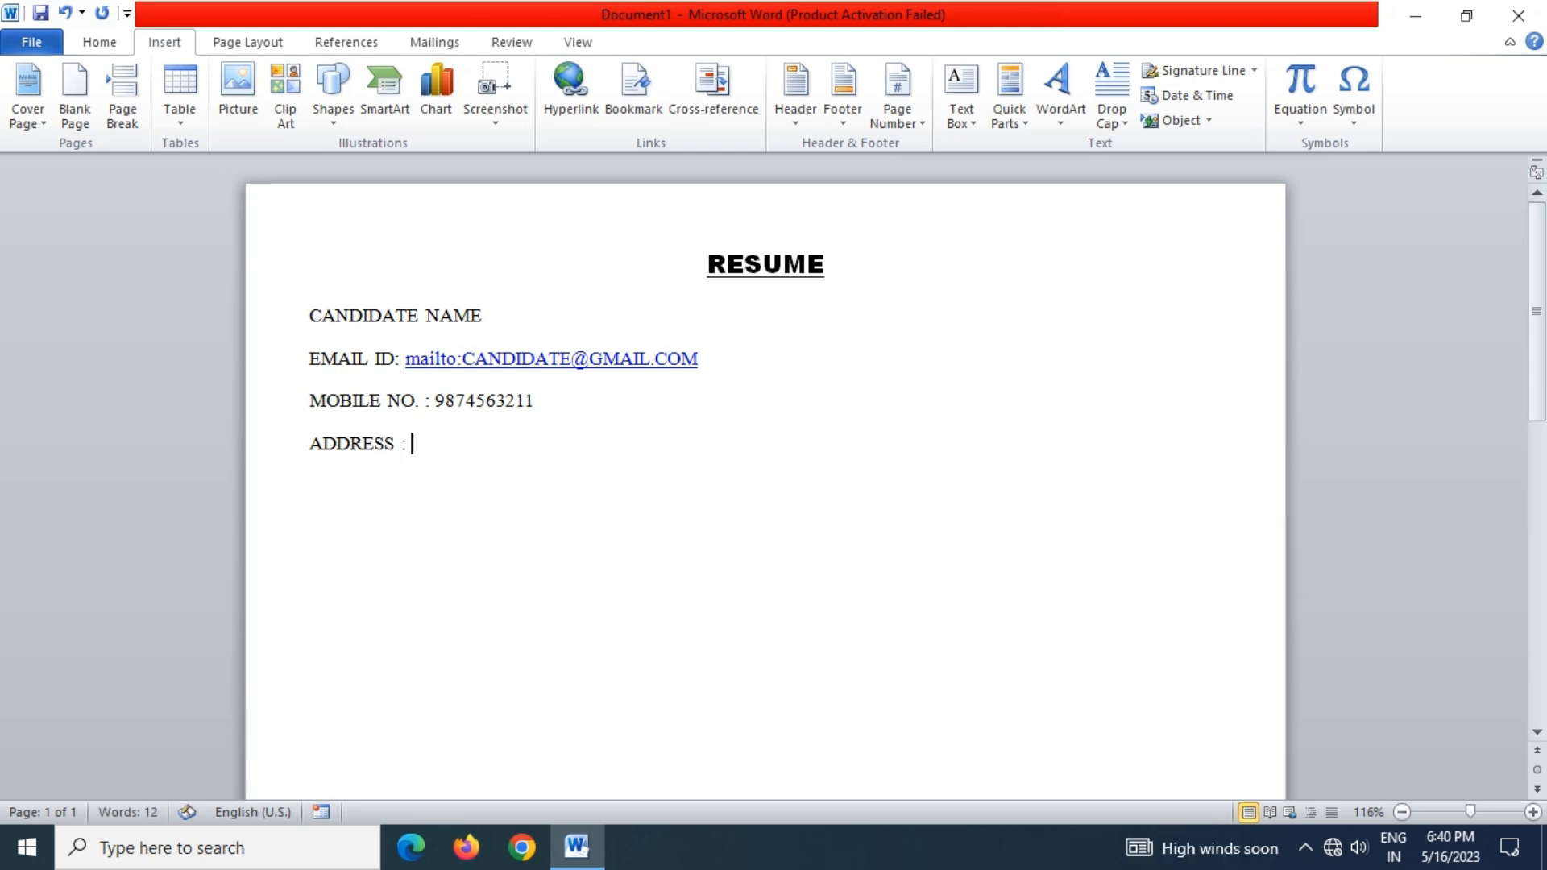
text( NO.)
key(BackSpace)
text(;)
key(BackSpace)
text(:)
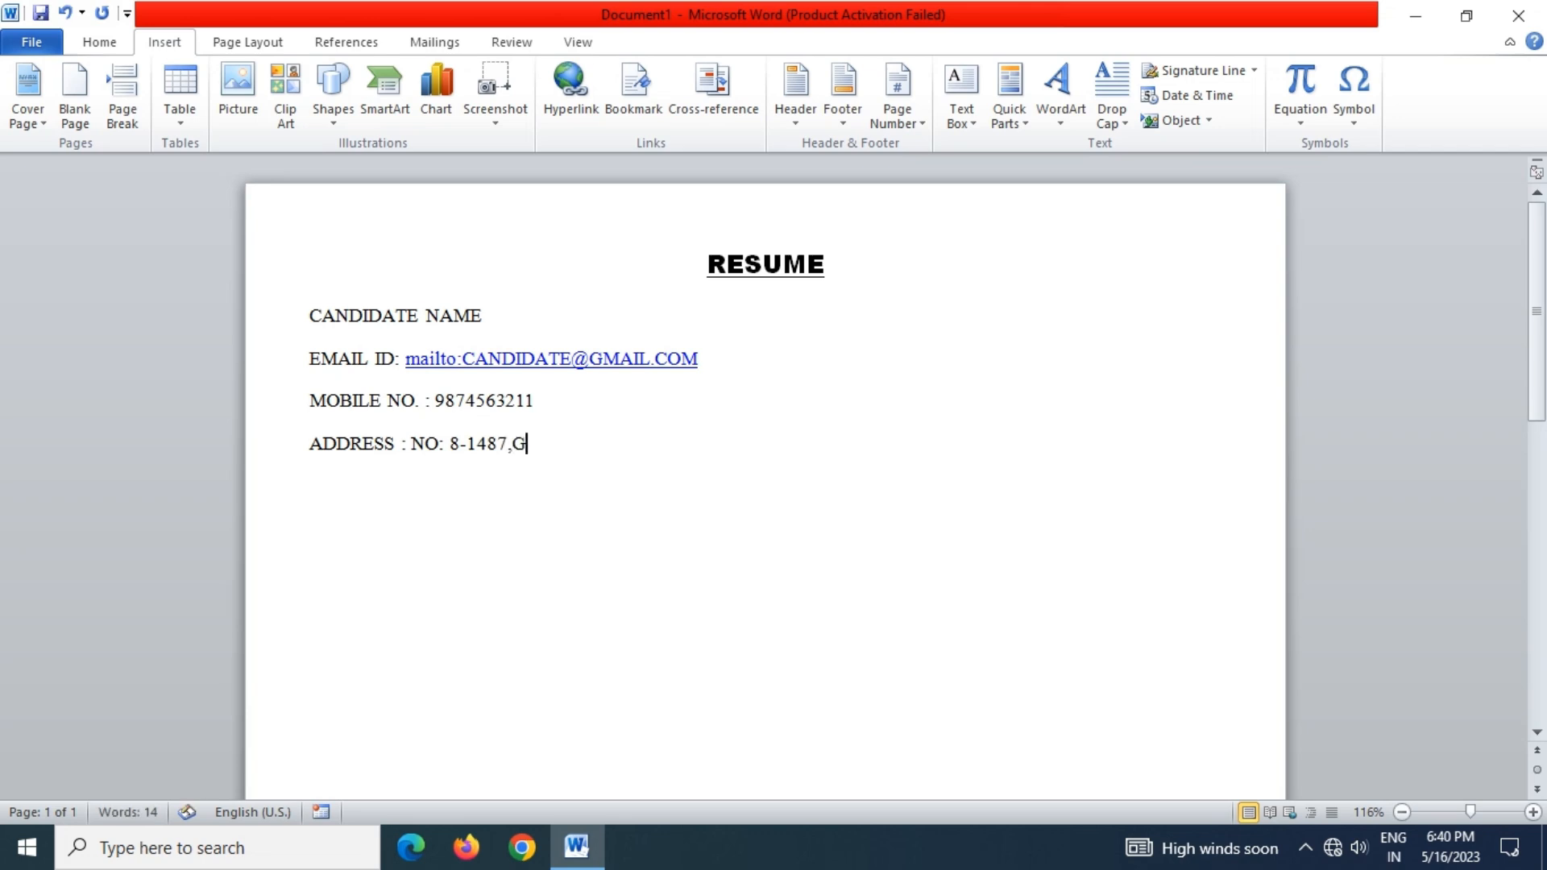
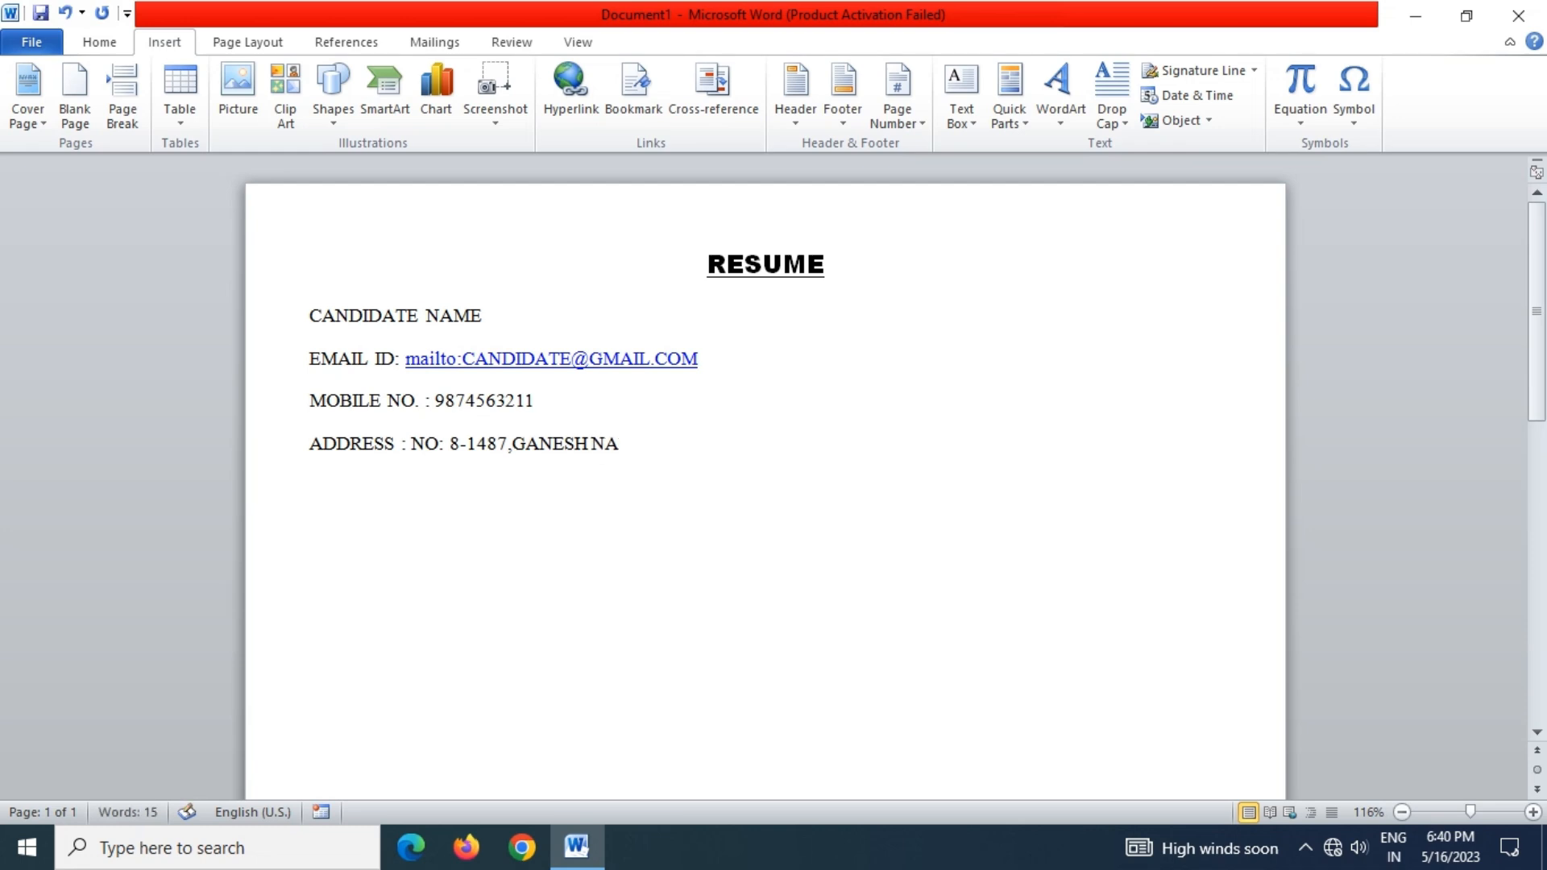
Fix the street-name spacing, end it with a comma, and type the second address line
click(589, 442)
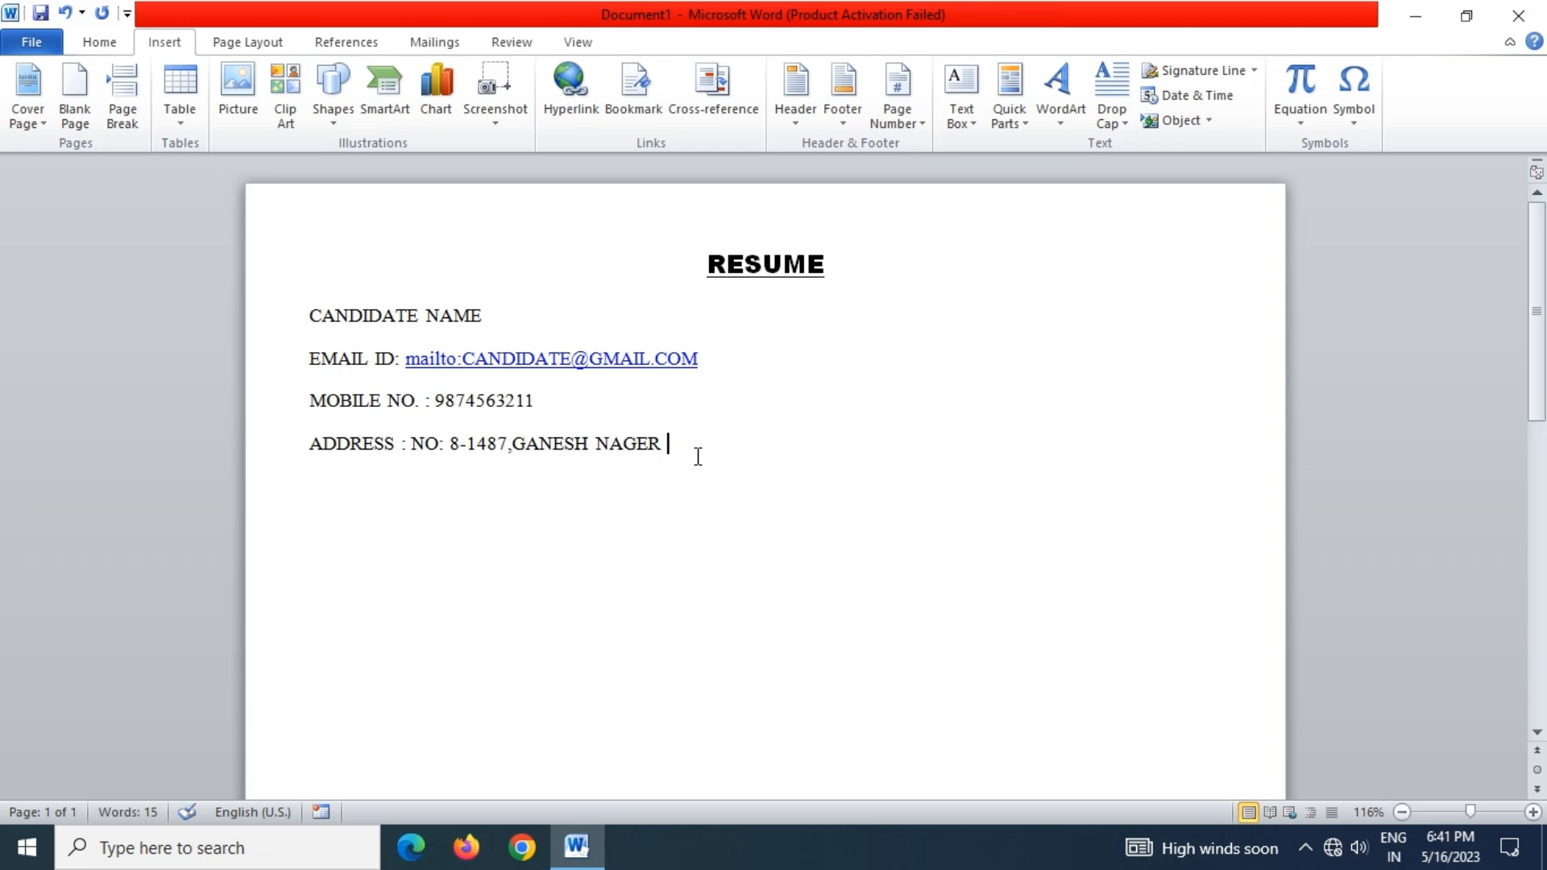
key(End)
text(,)
key(Return)
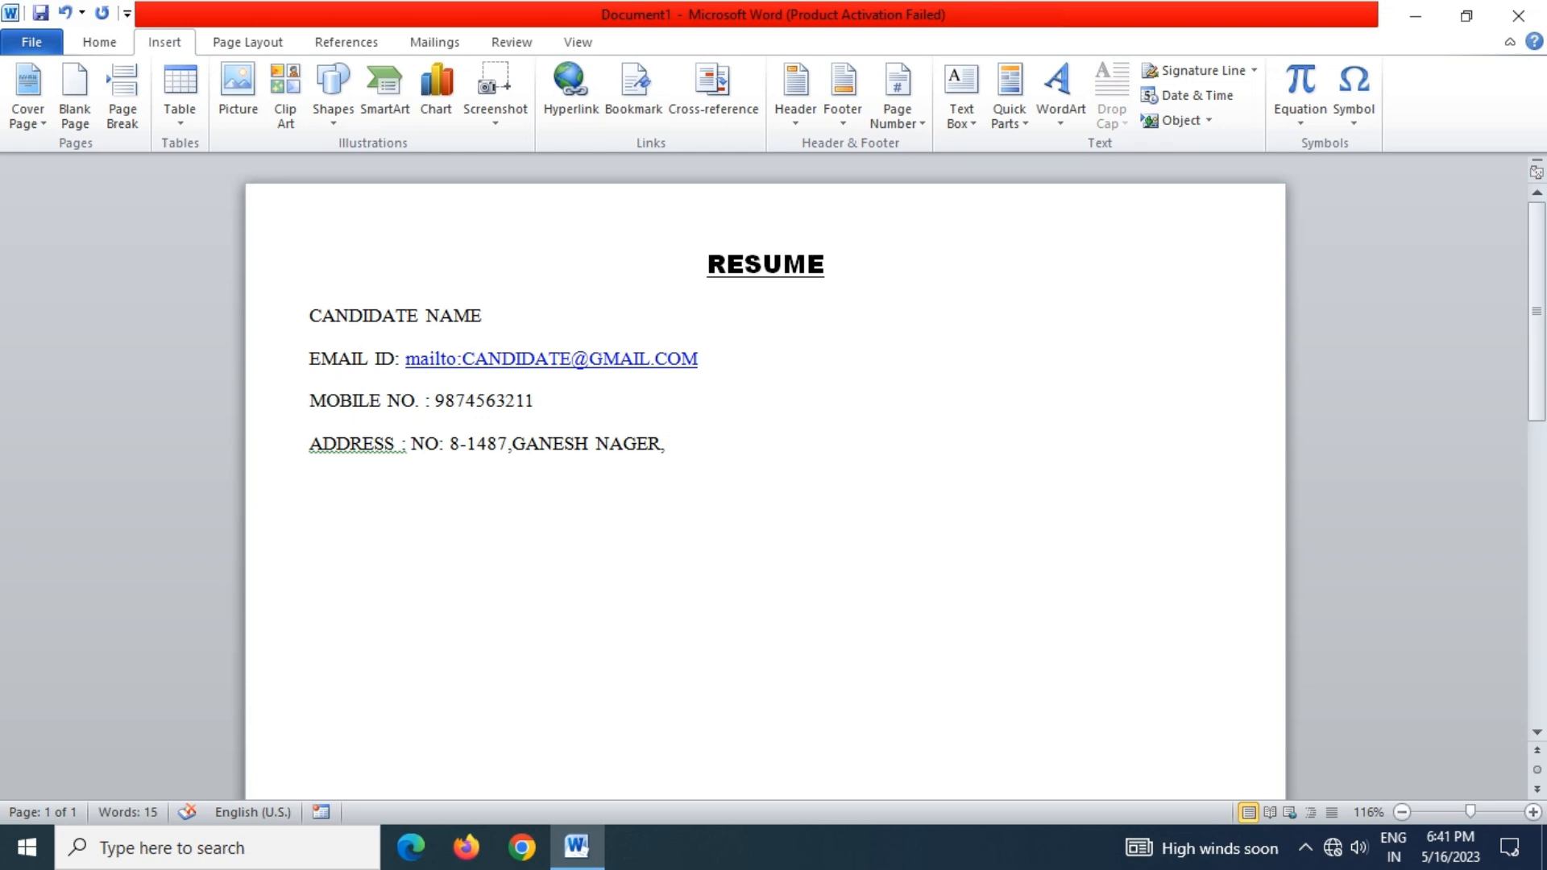
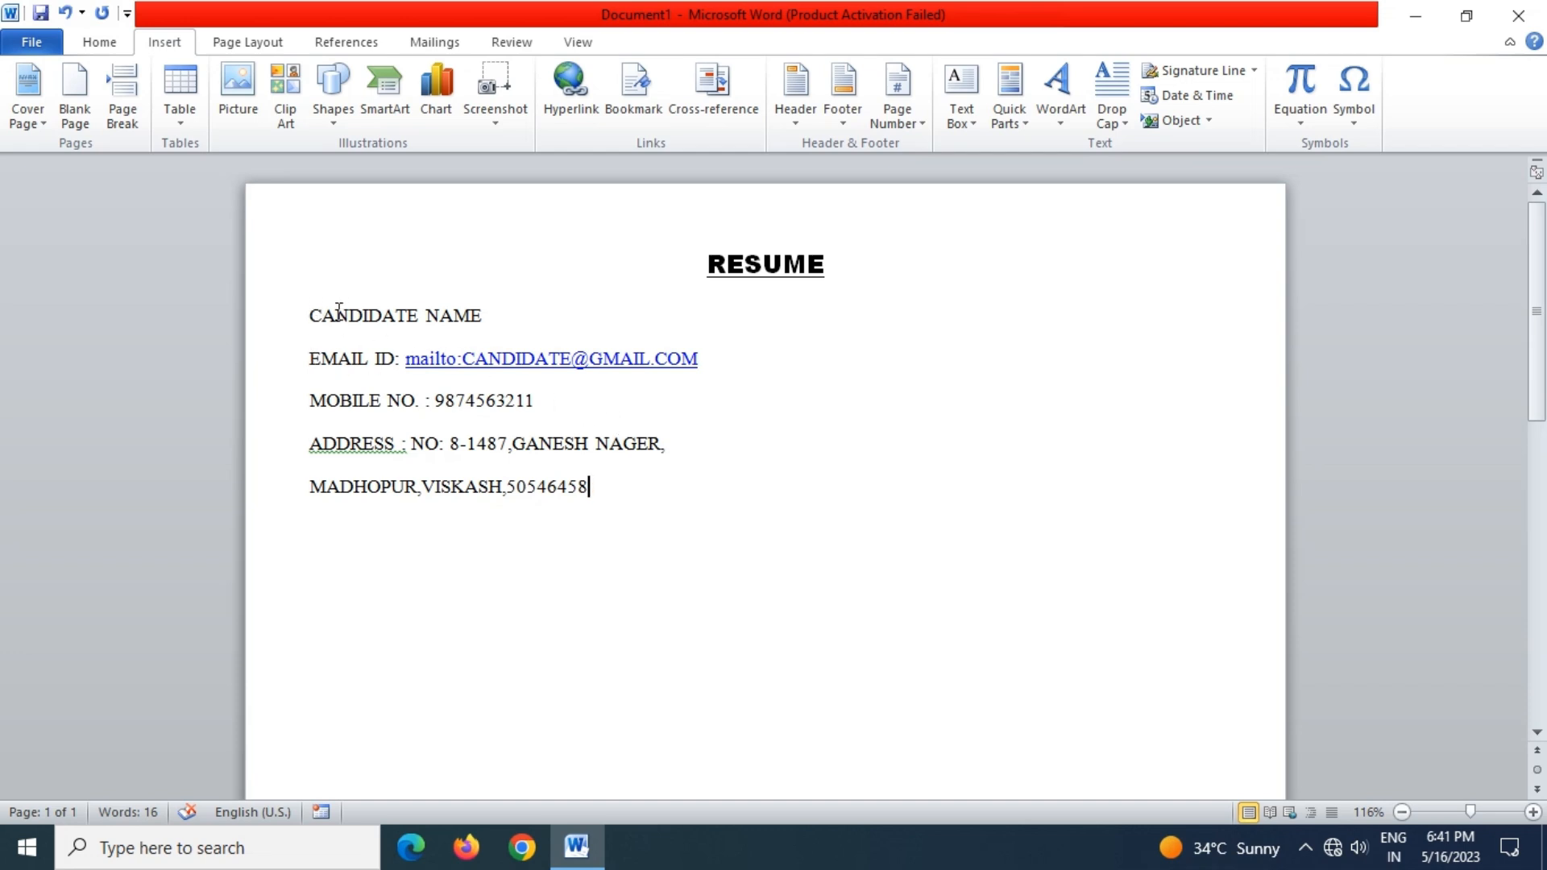
Bold the CANDIDATE NAME, EMAIL ID, MOBILE NO. and ADDRESS labels
drag(306, 357, 394, 375)
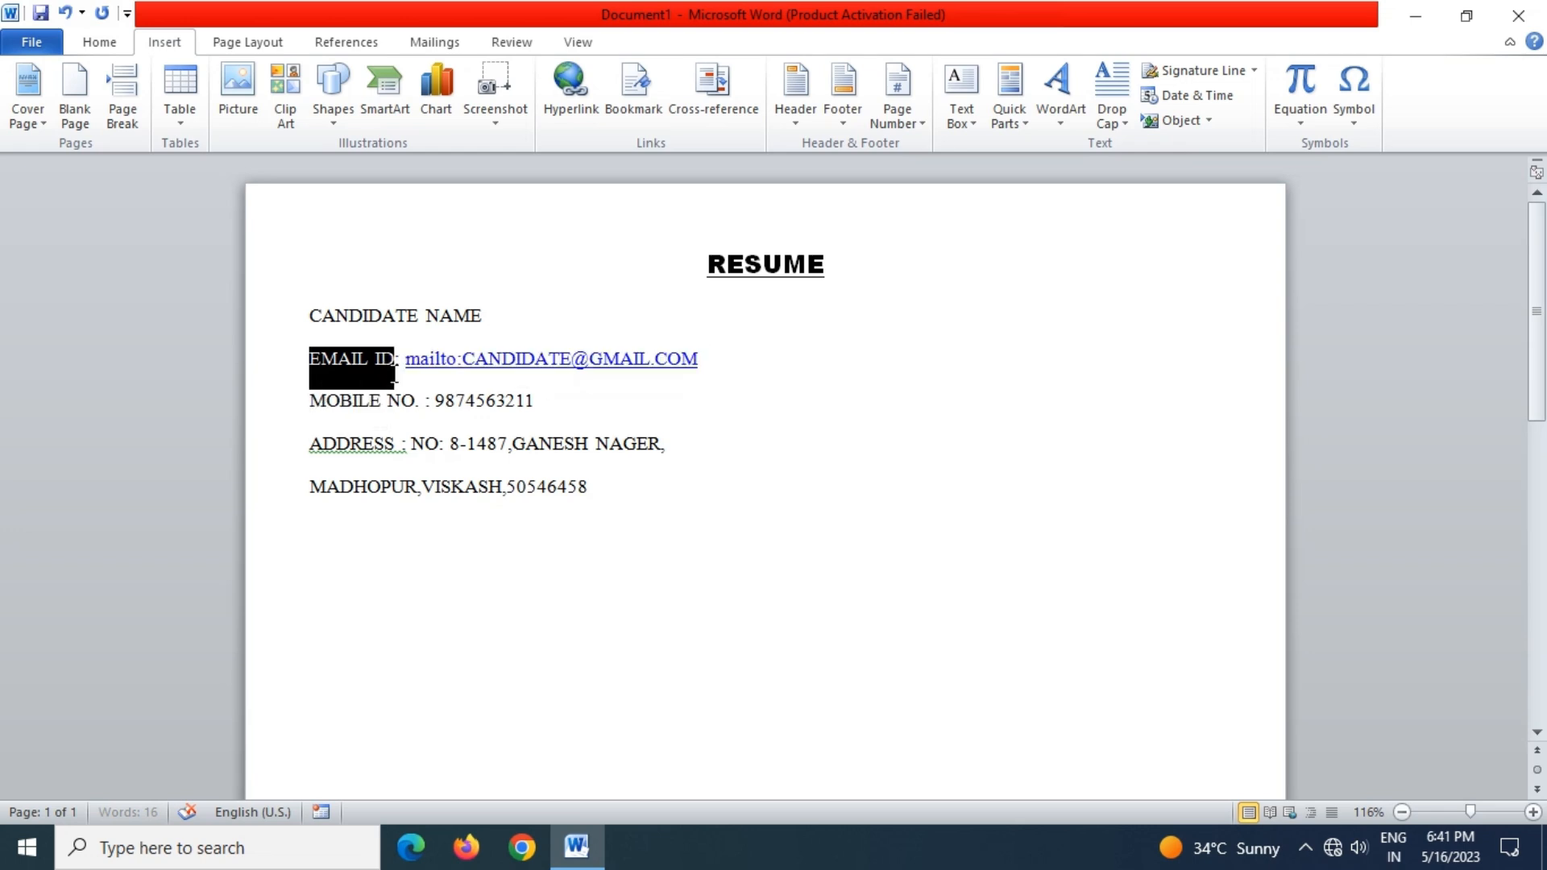
drag(304, 407, 362, 396)
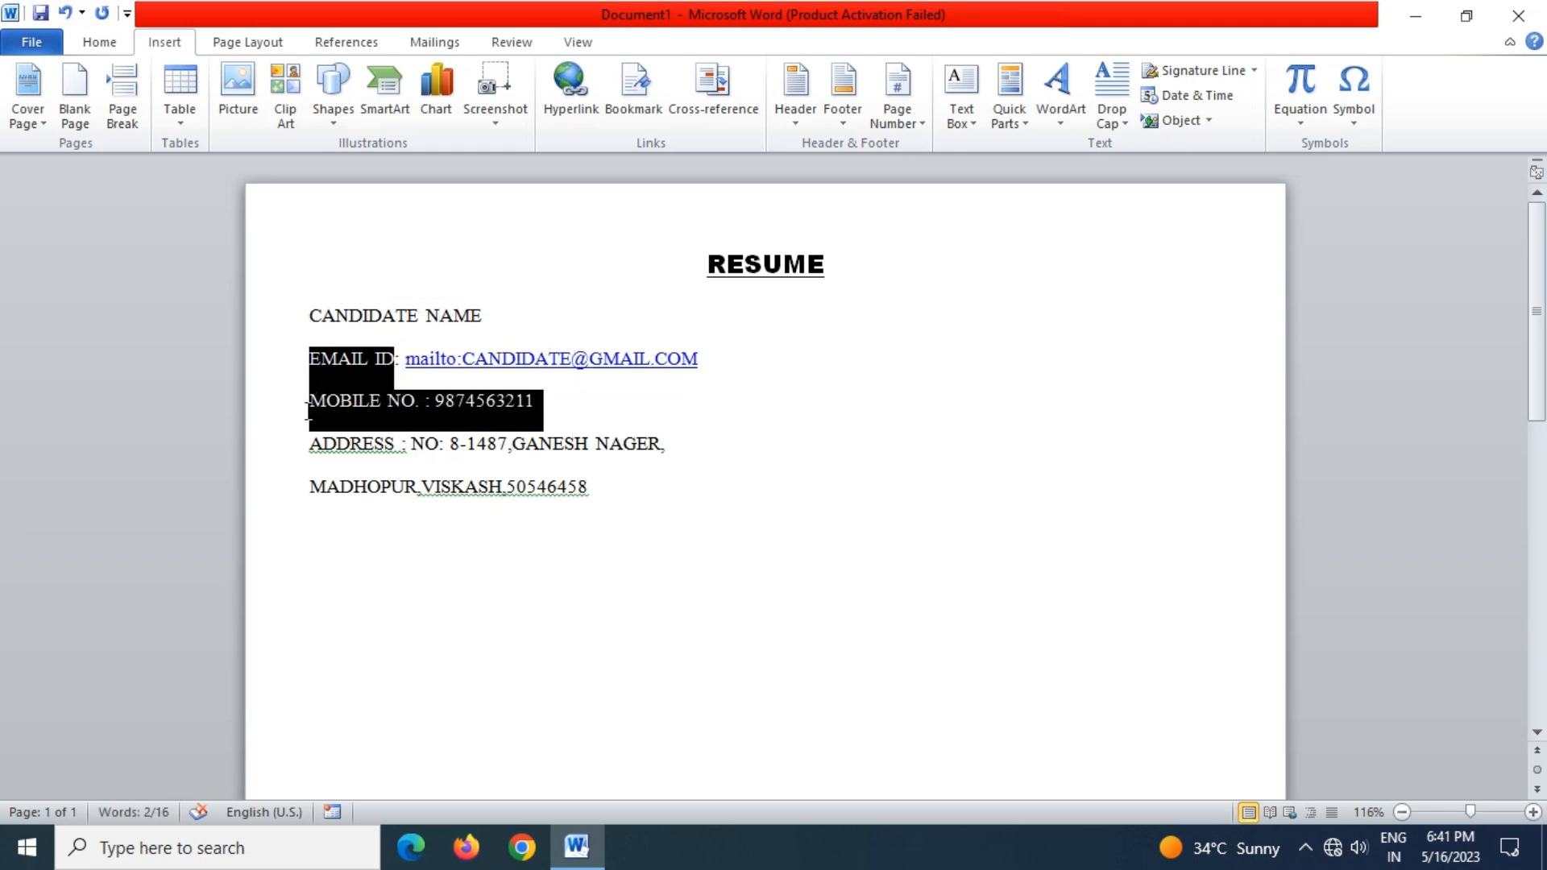
click(575, 402)
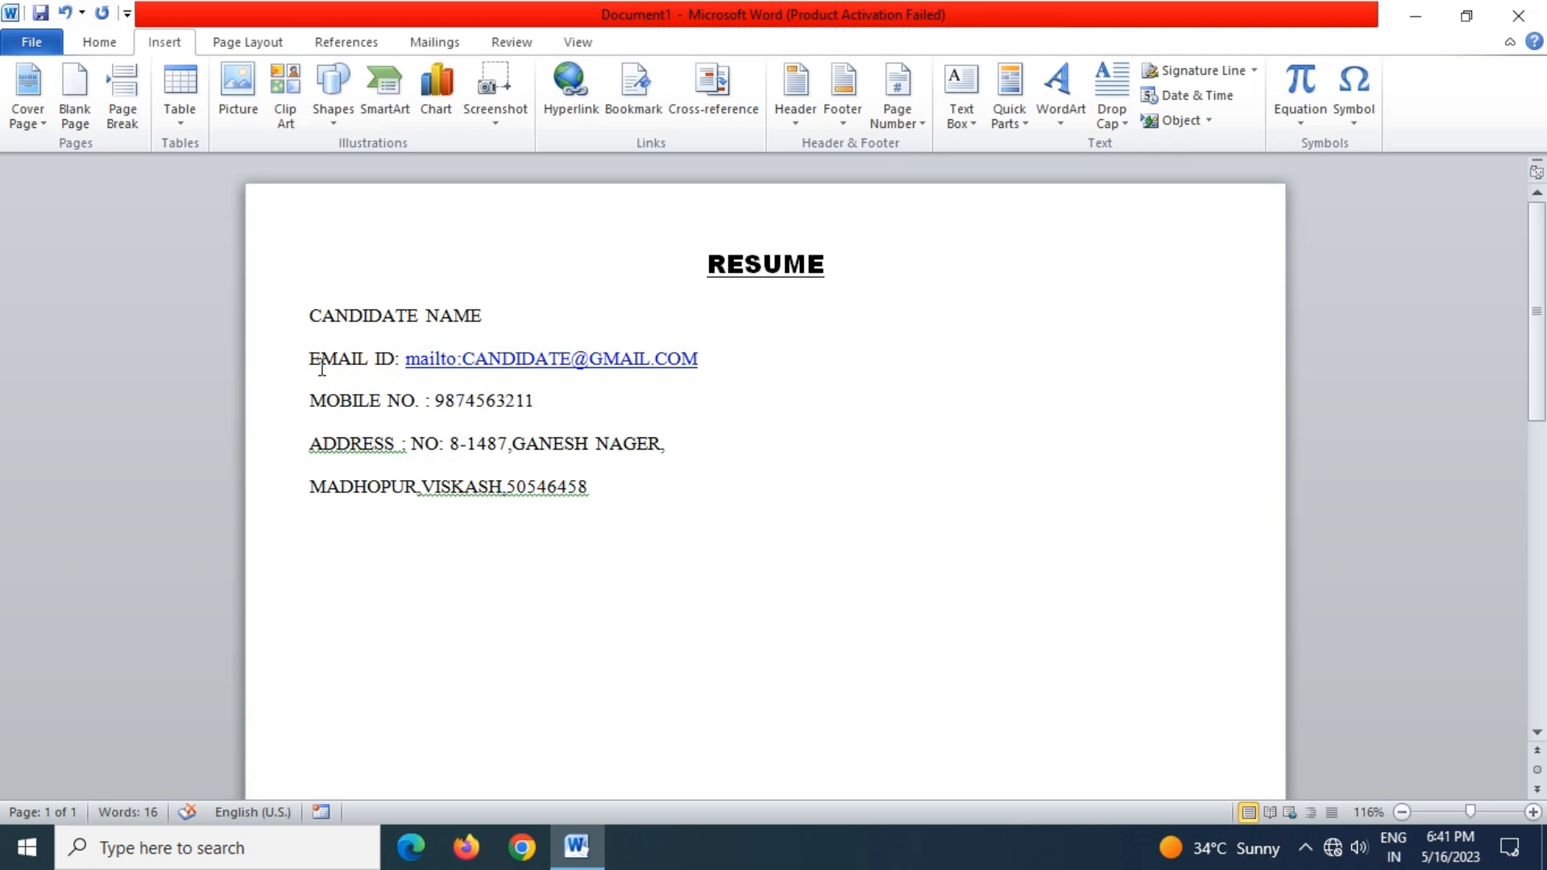
triple_click(348, 352)
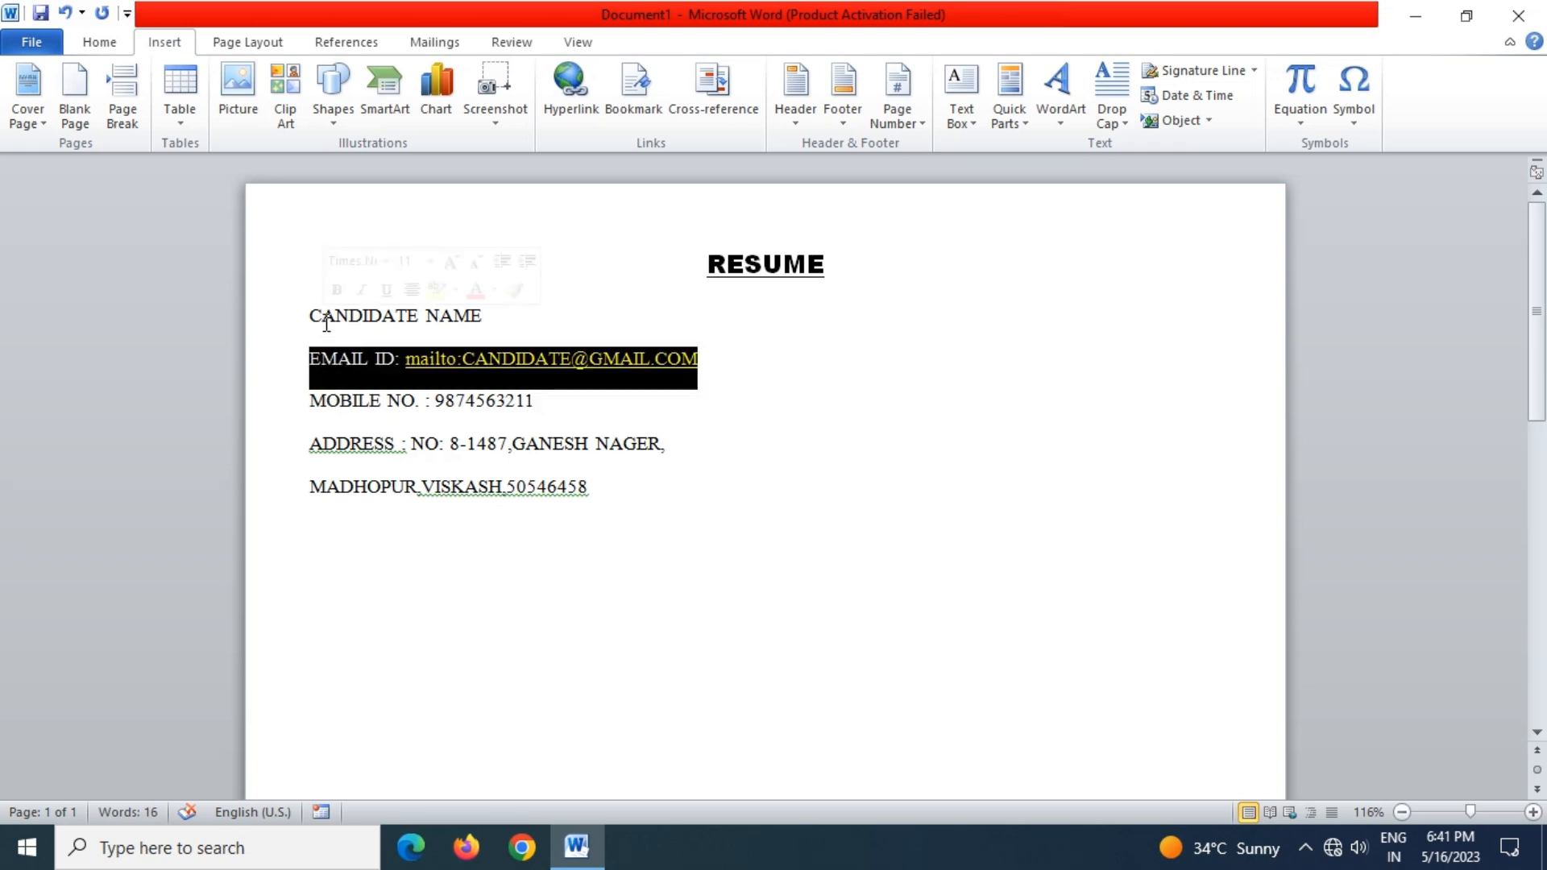
click(254, 321)
ctrl+click(302, 366)
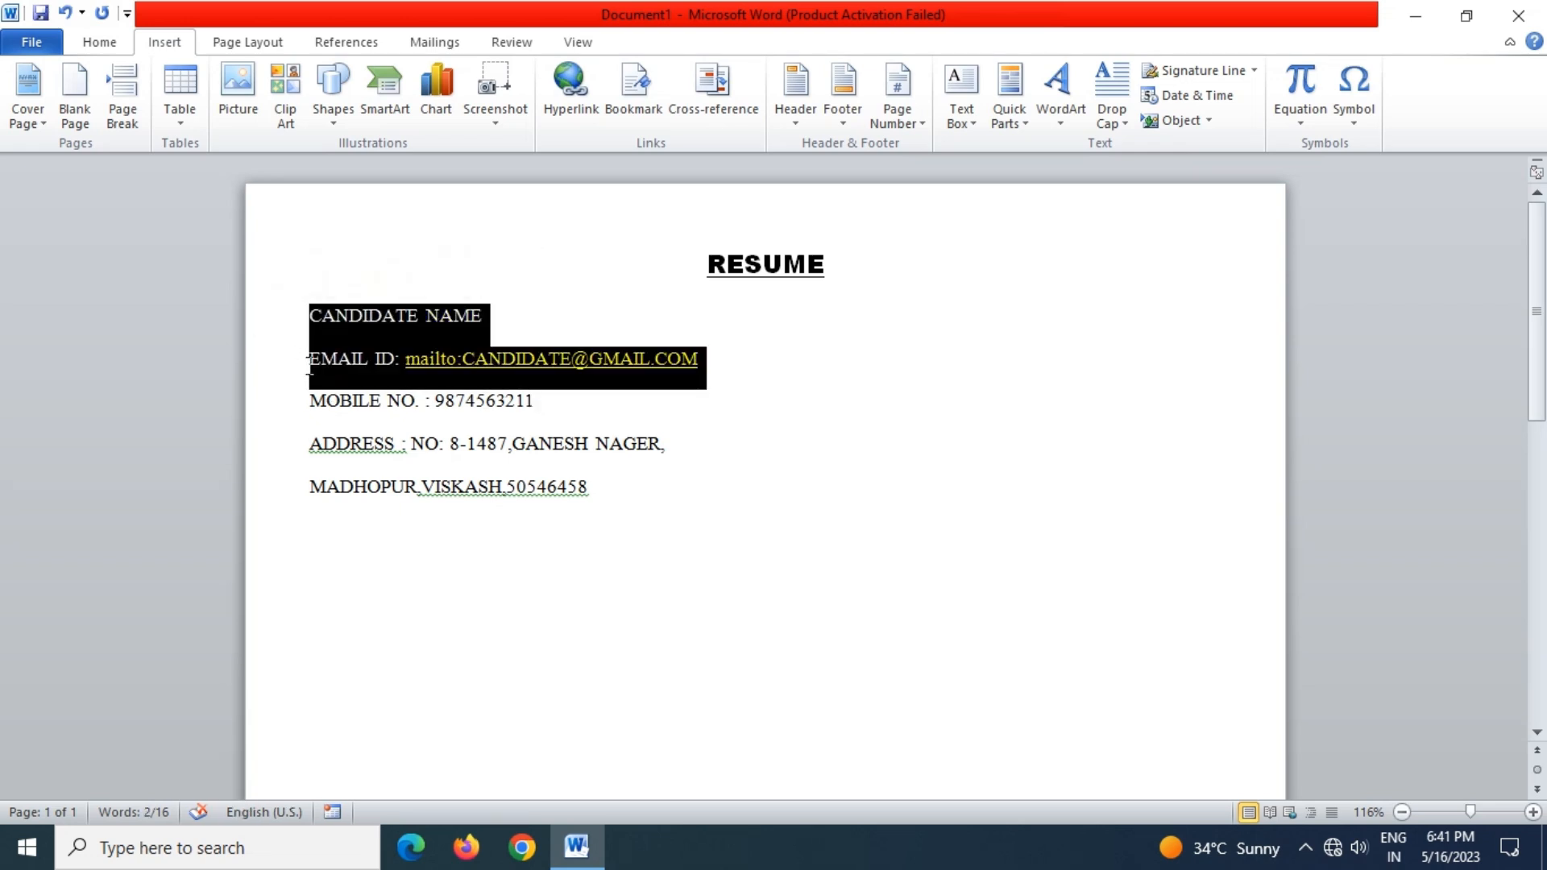
ctrl+click(712, 370)
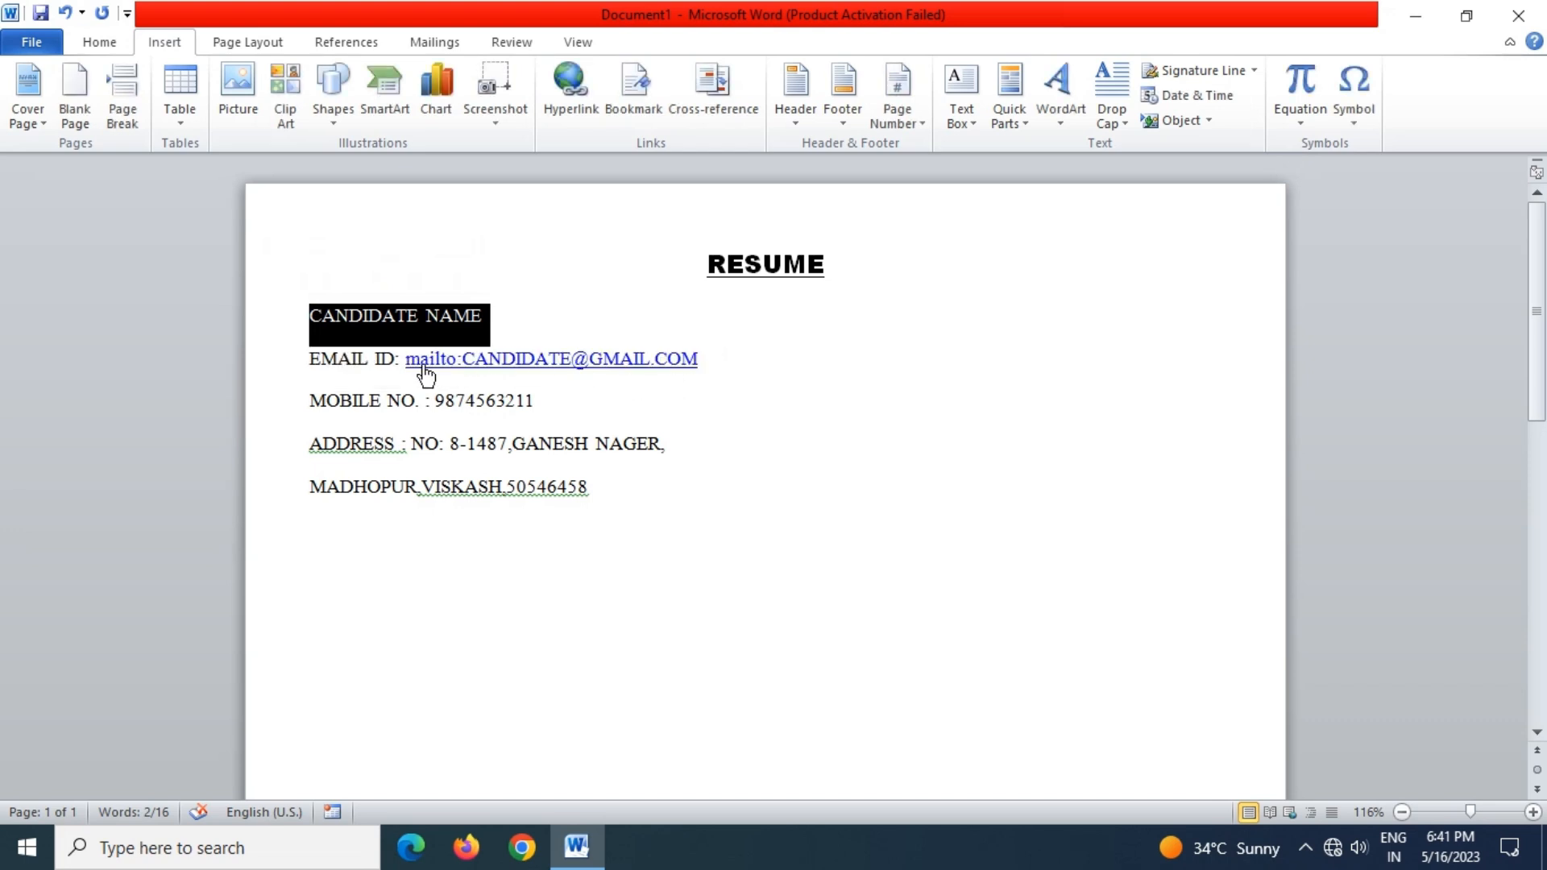
drag(396, 359, 334, 359)
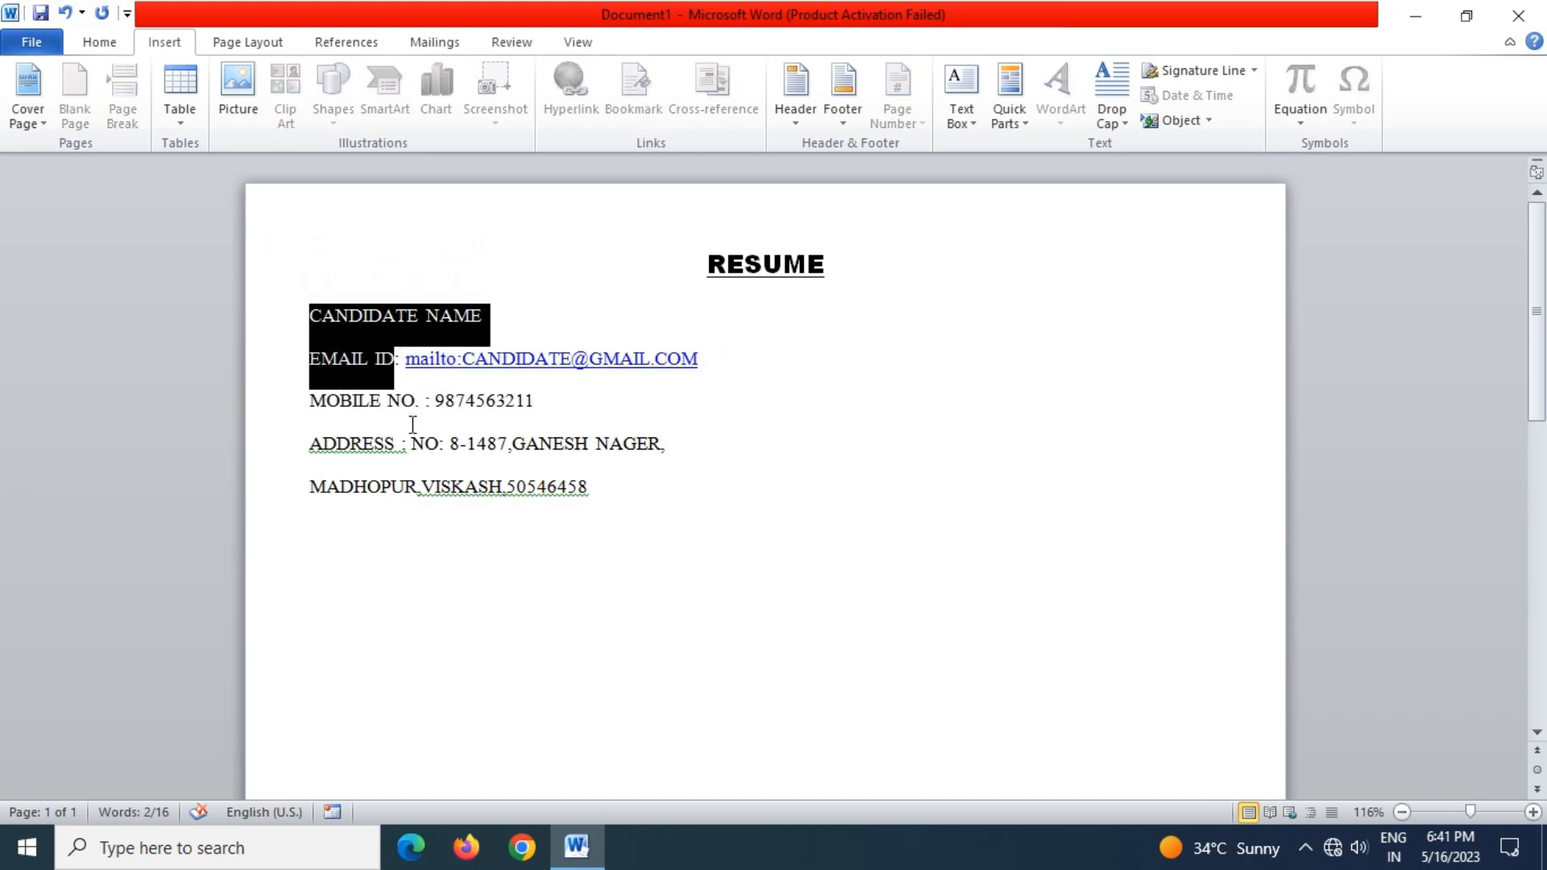
drag(415, 407, 322, 408)
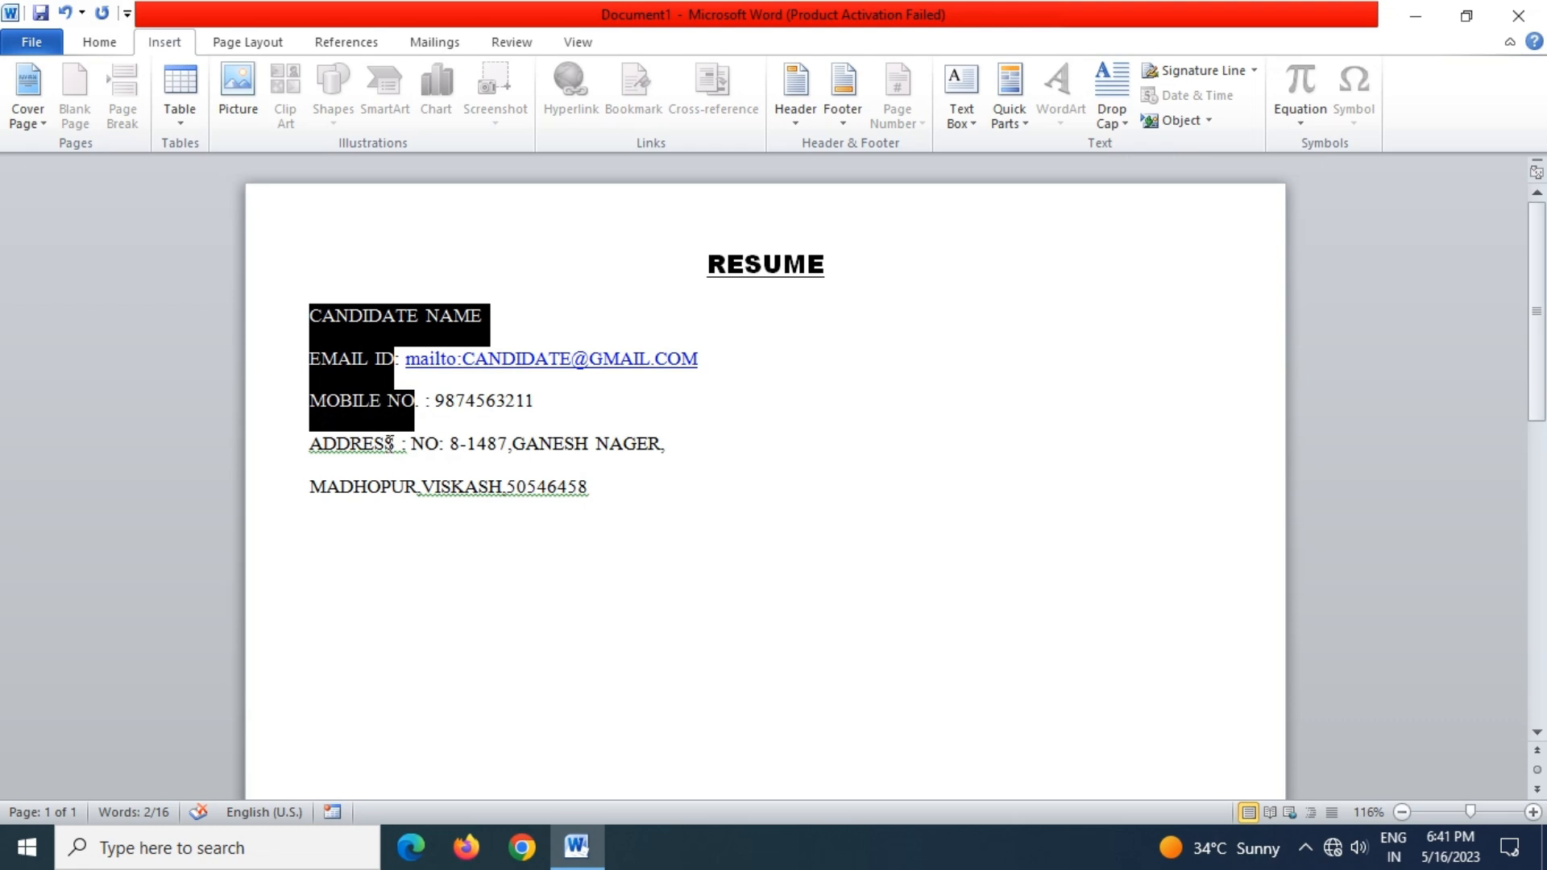
drag(408, 448, 316, 439)
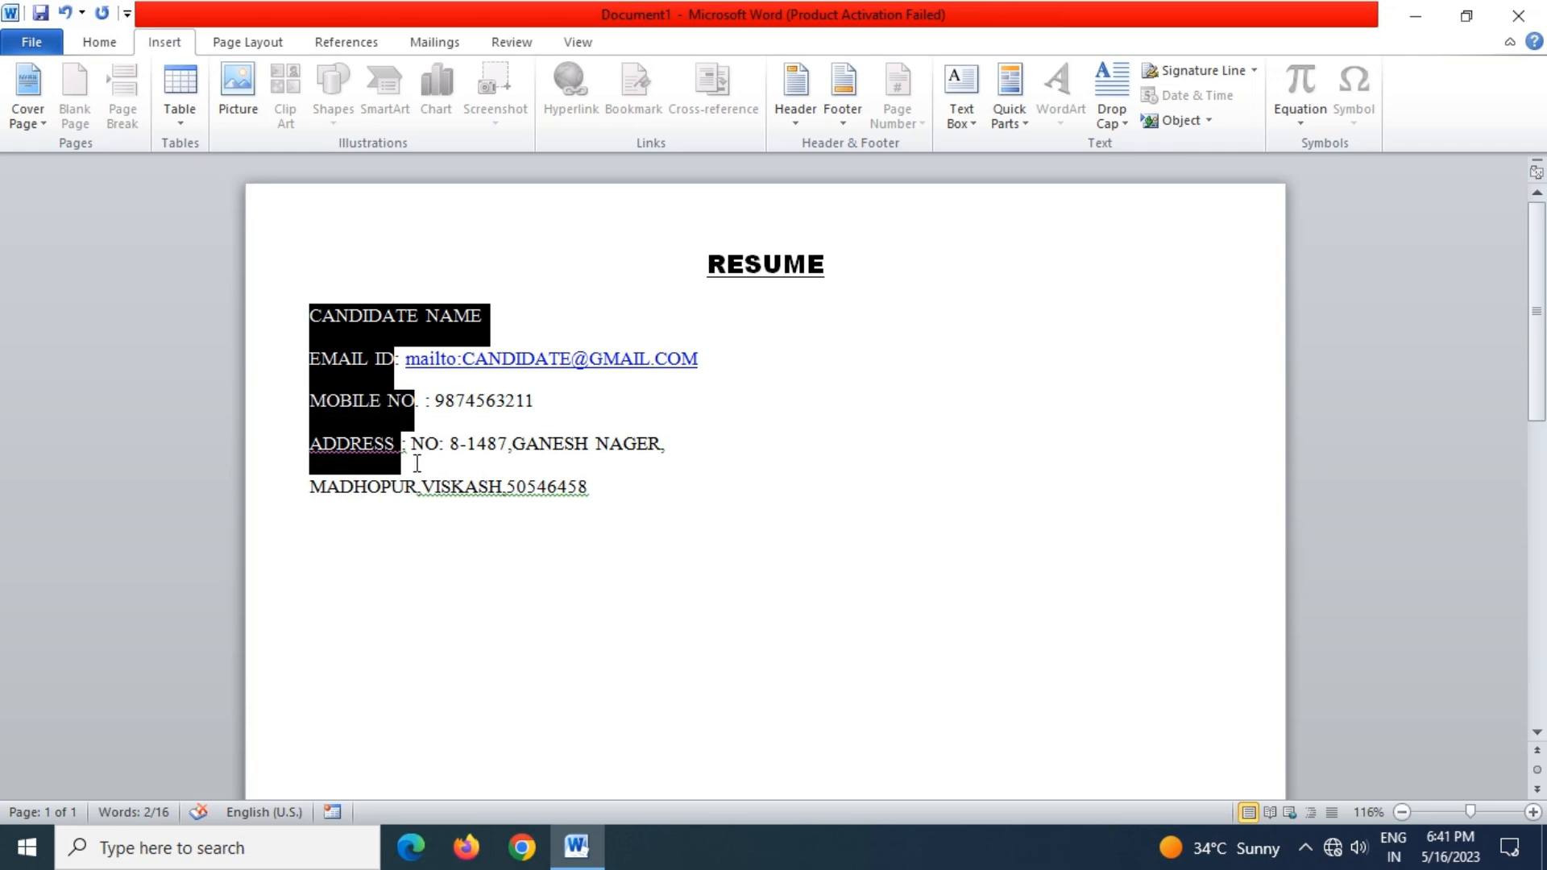
click(113, 43)
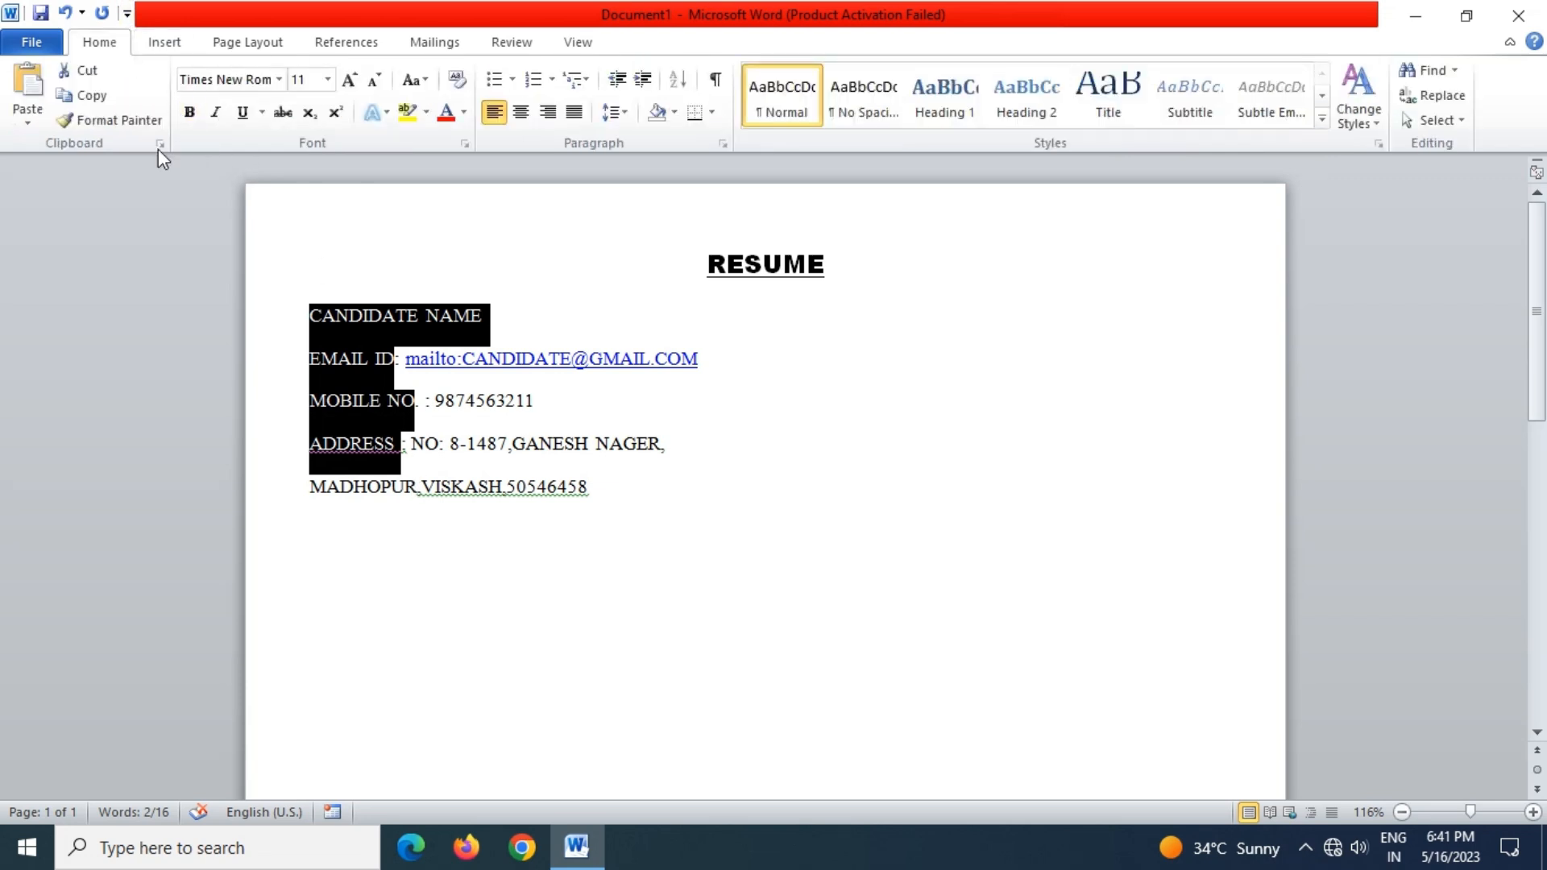
click(189, 113)
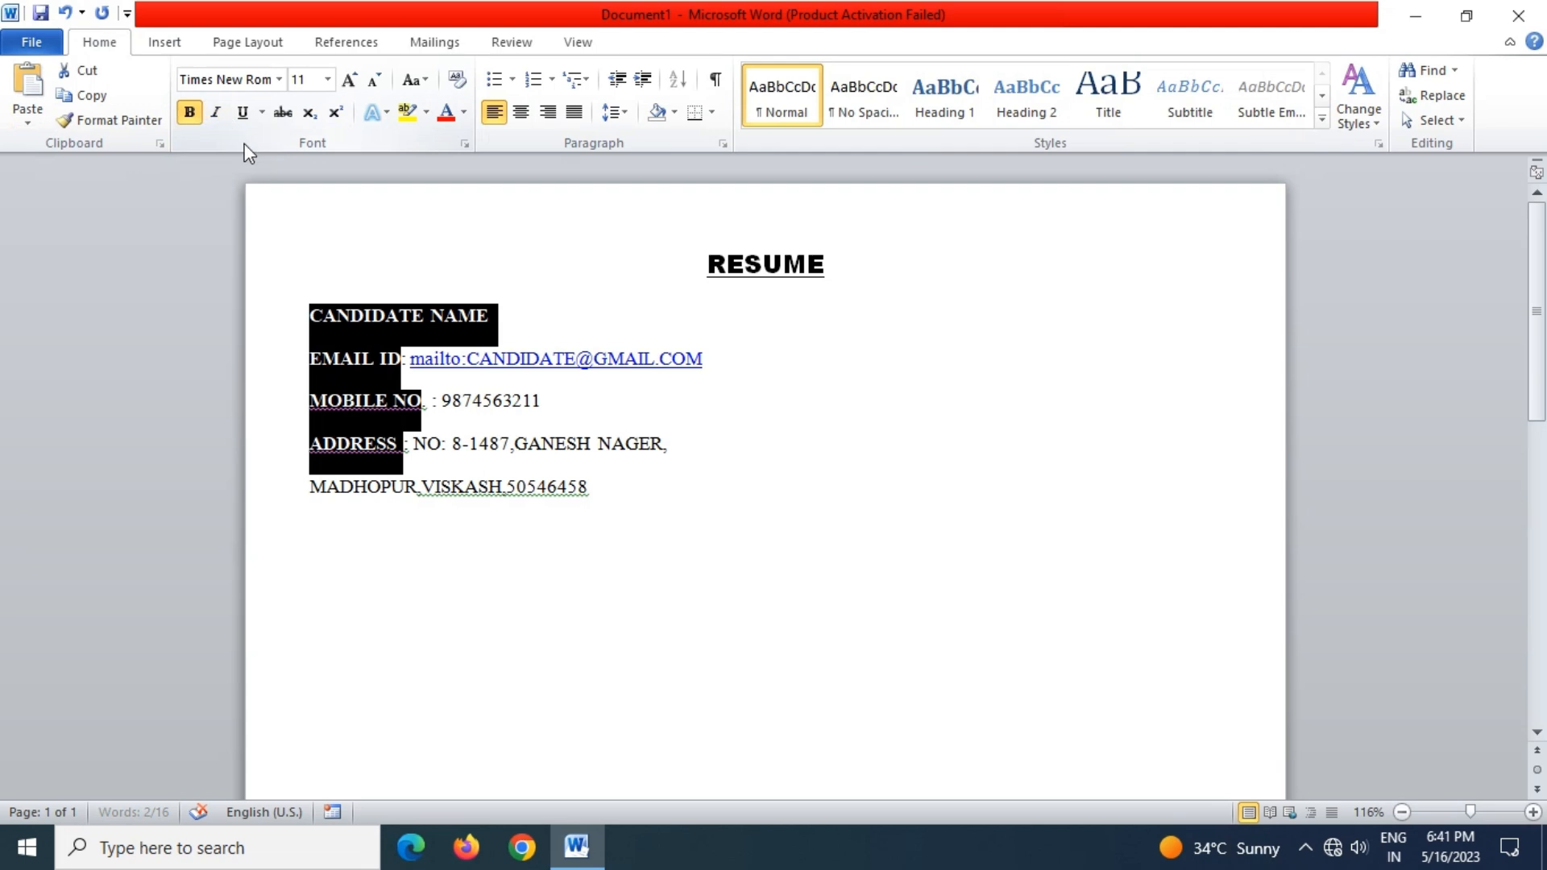
click(704, 453)
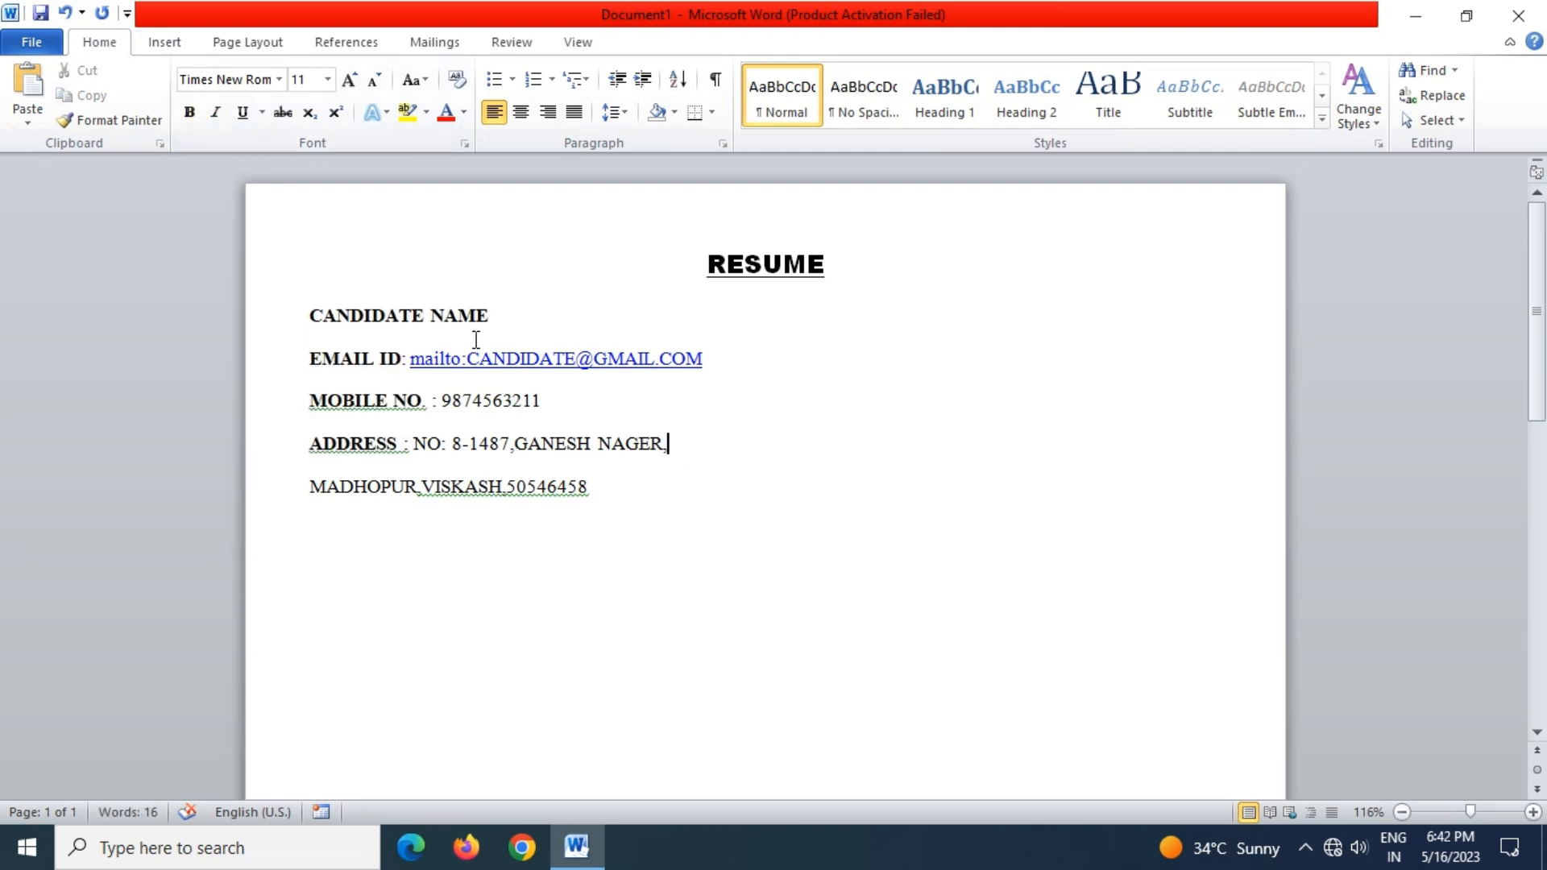
Set the e-mail, mobile number and address values to 10 pt
drag(403, 358, 468, 370)
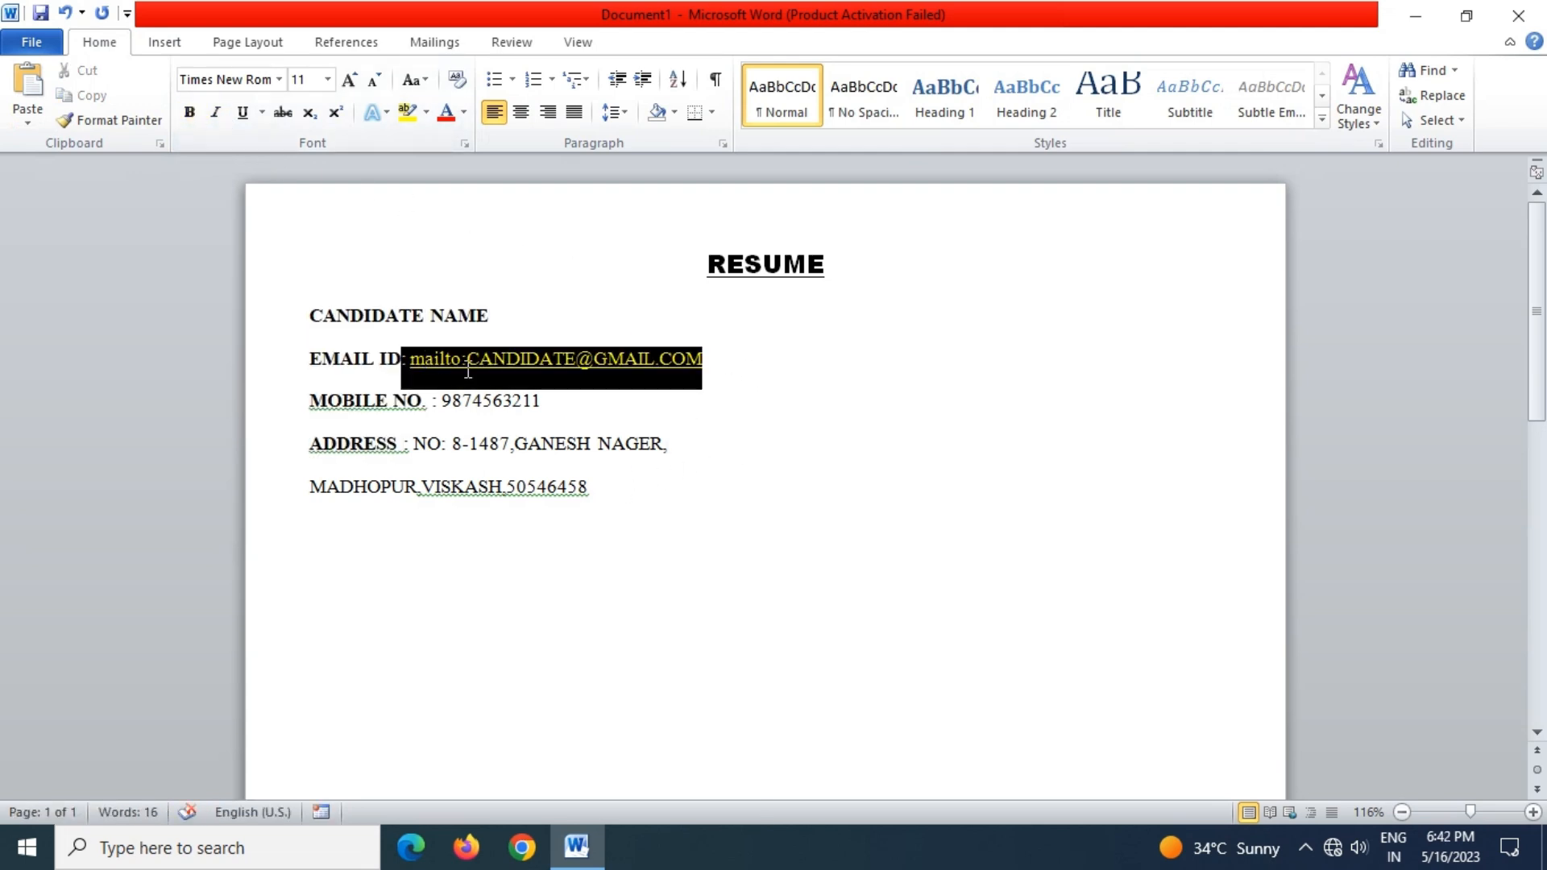
ctrl+click(439, 400)
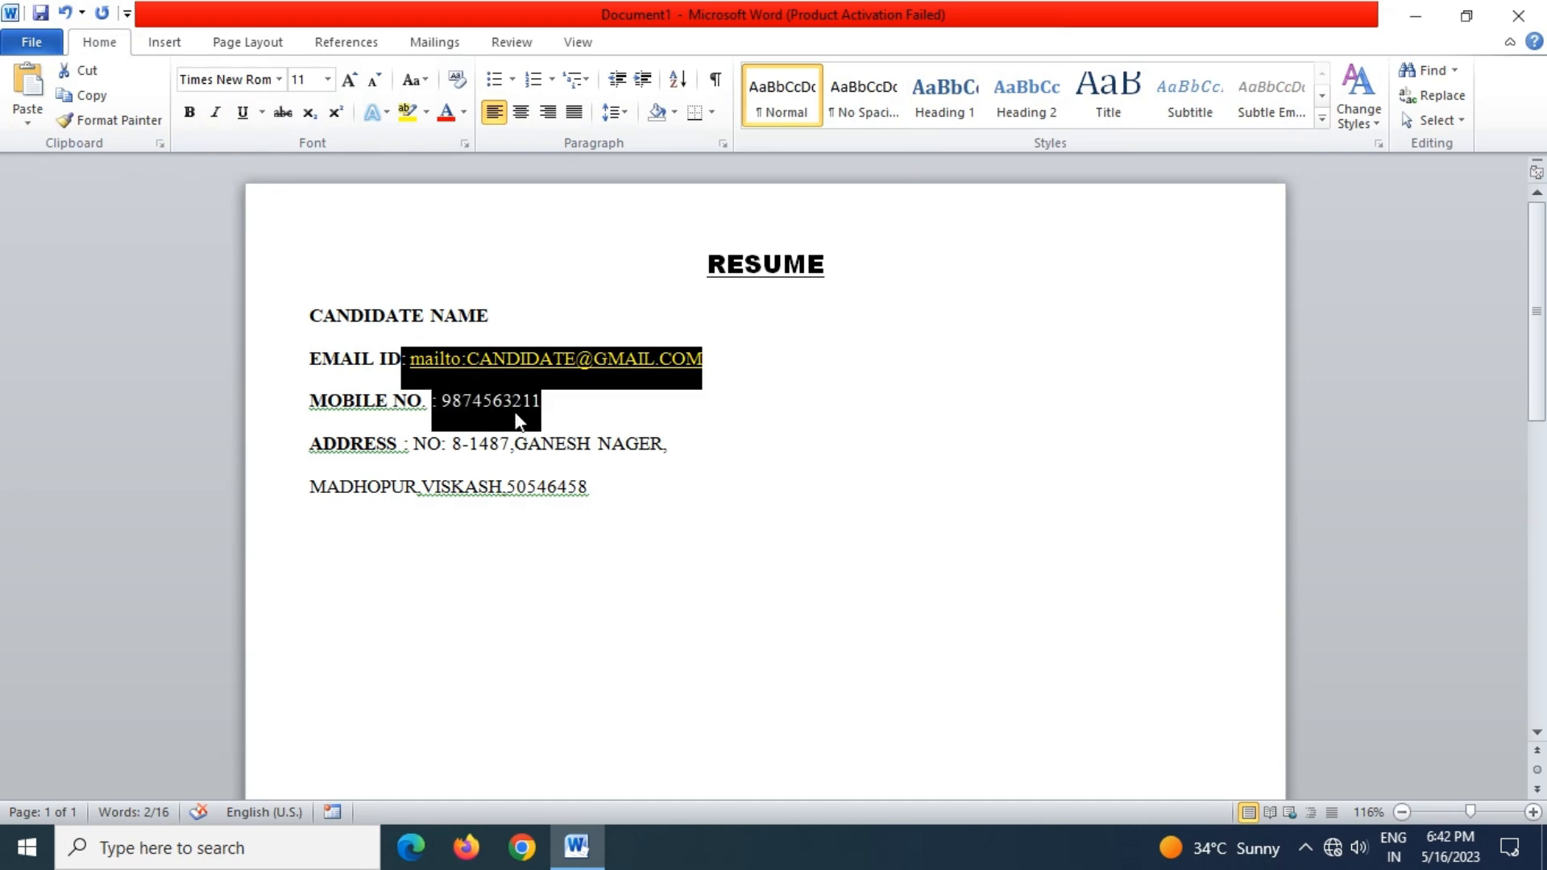
drag(413, 444, 539, 478)
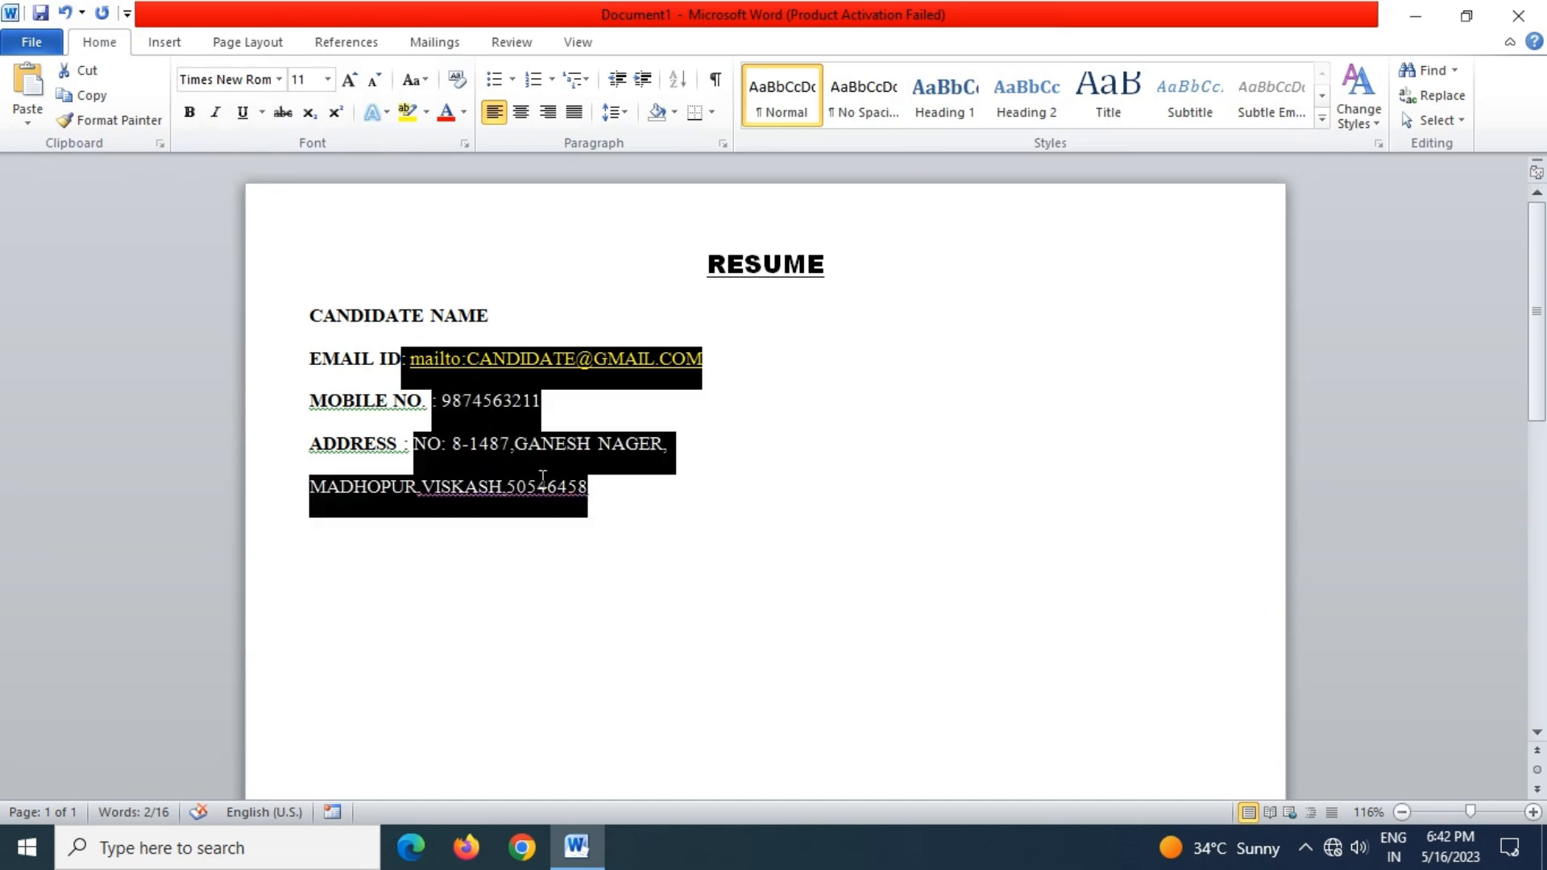
click(330, 82)
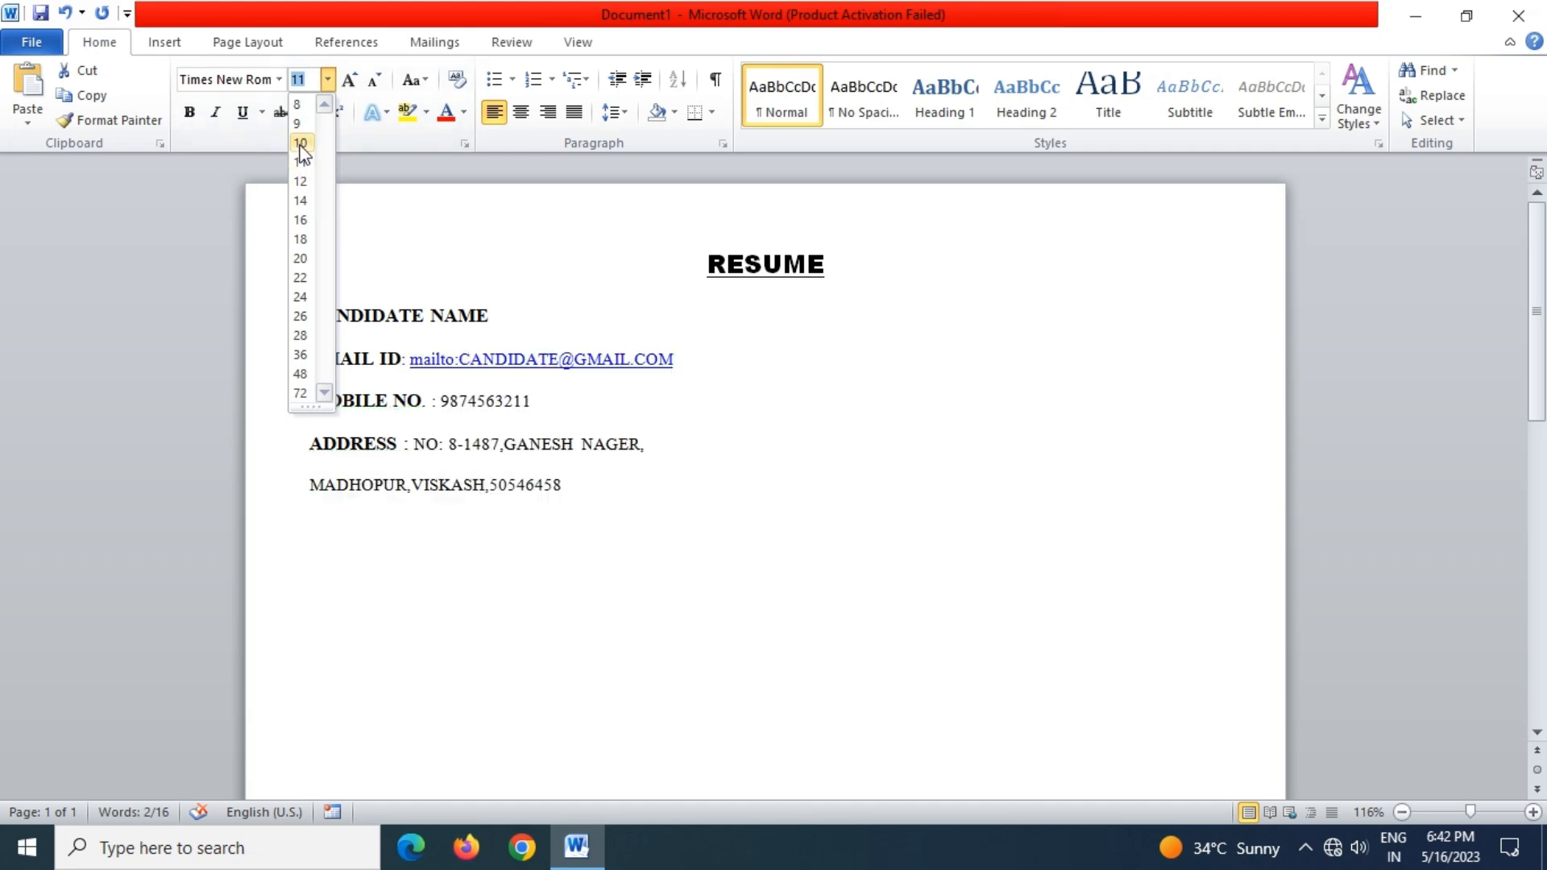
click(301, 154)
click(731, 525)
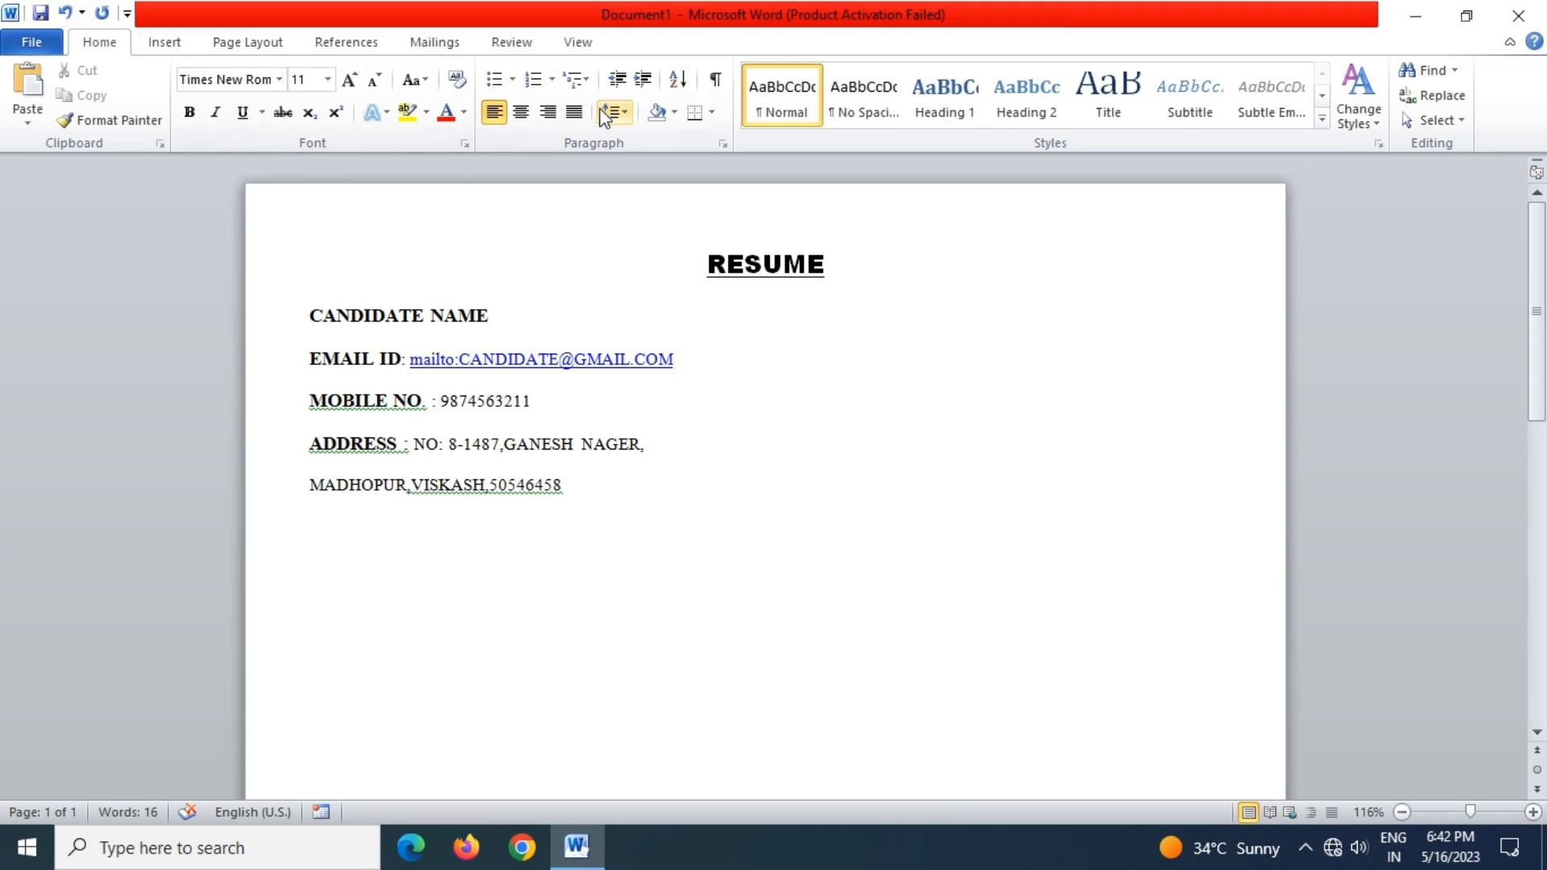
Draw a dark-styled horizontal line across the page beneath the address
click(166, 45)
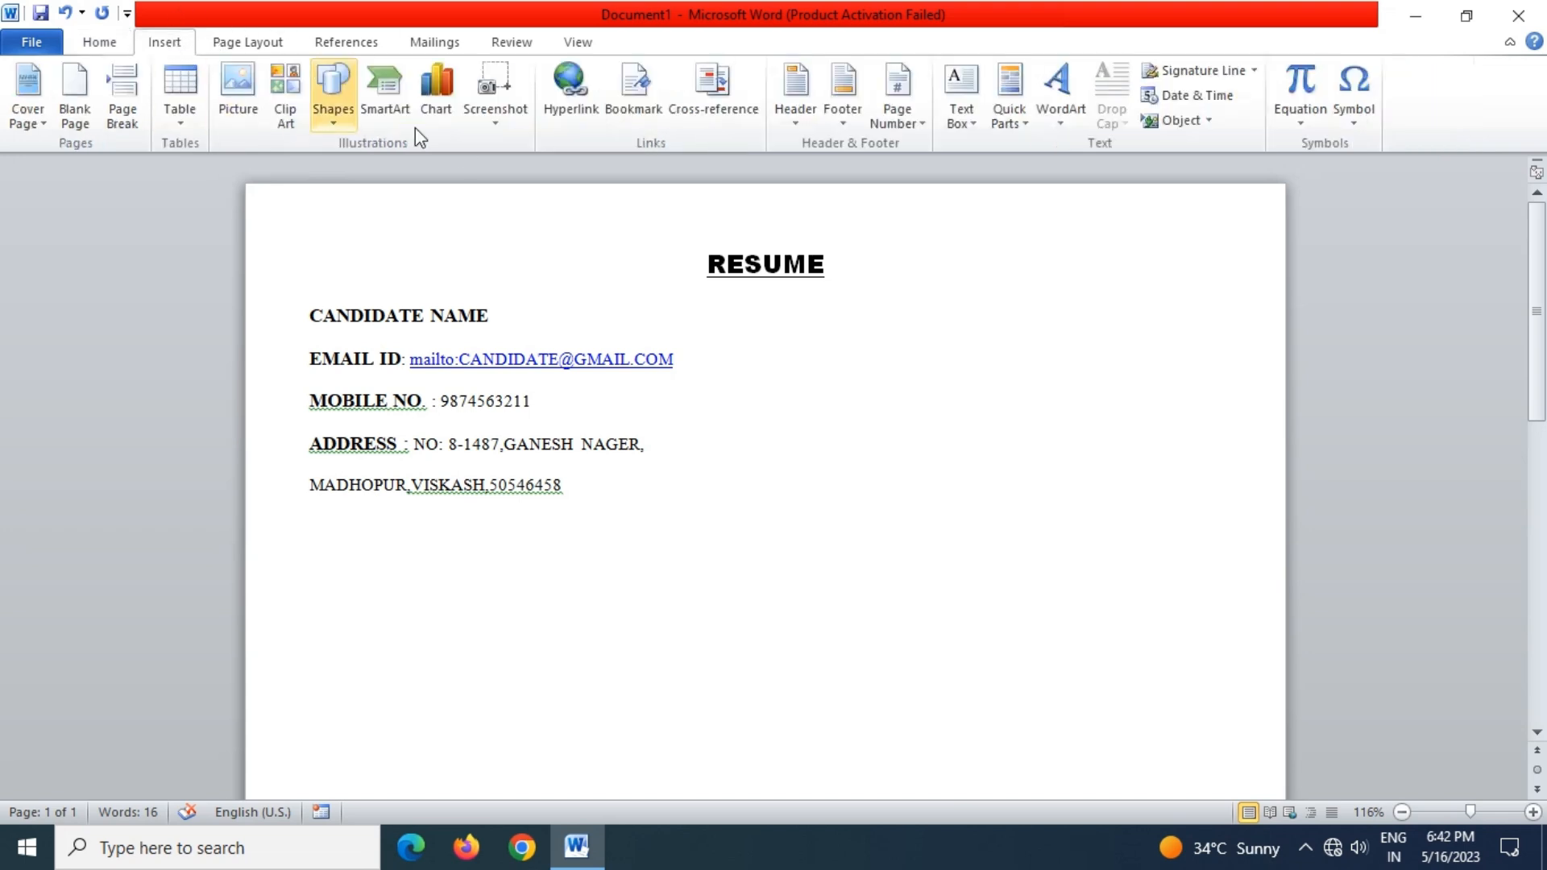
click(339, 114)
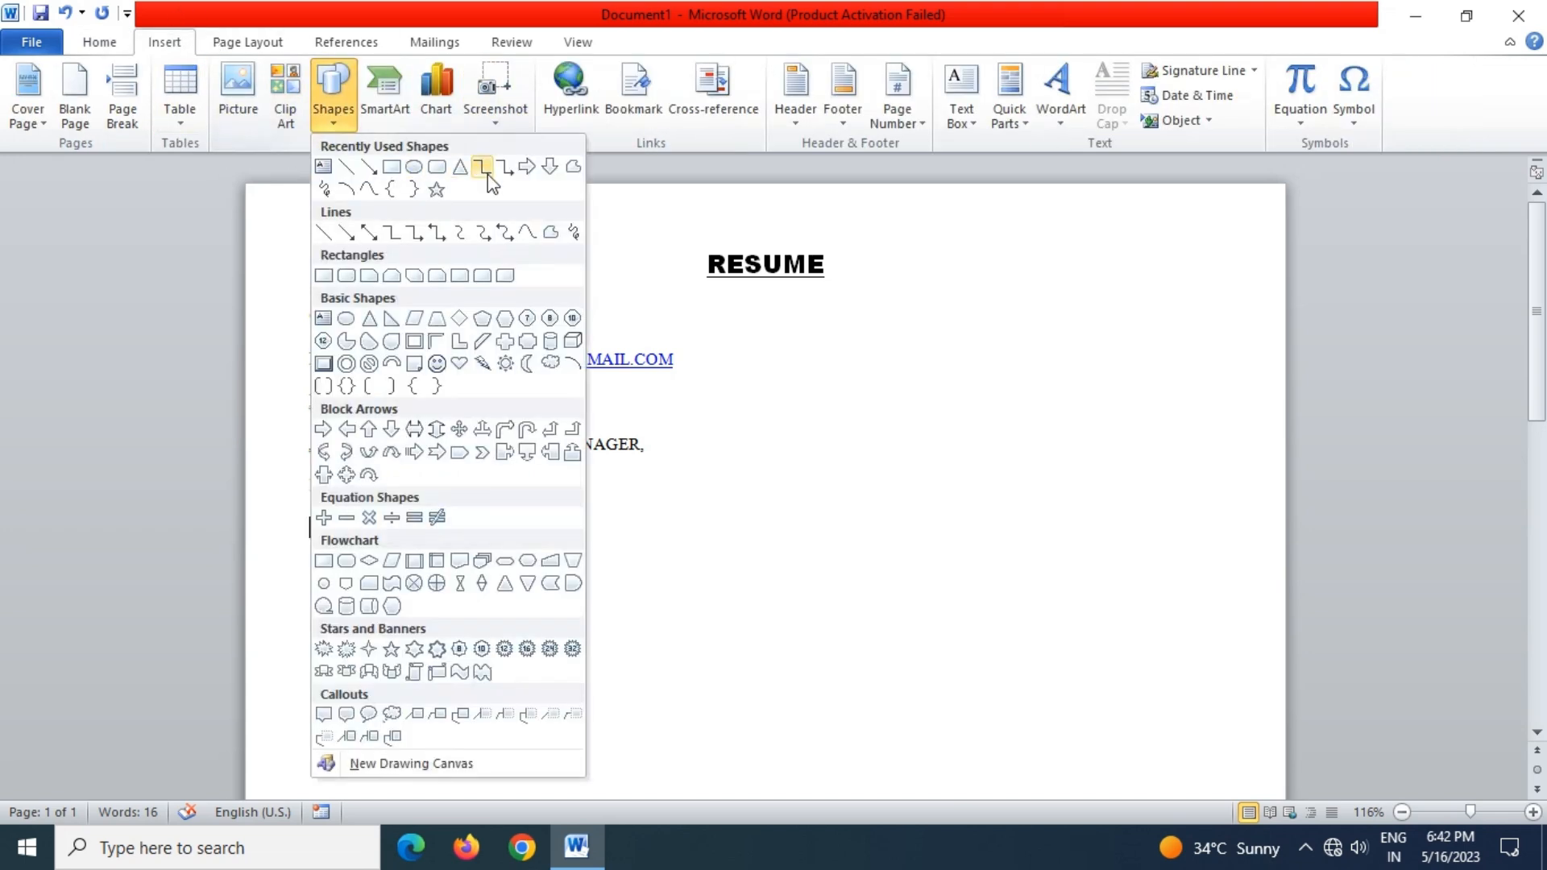
click(346, 166)
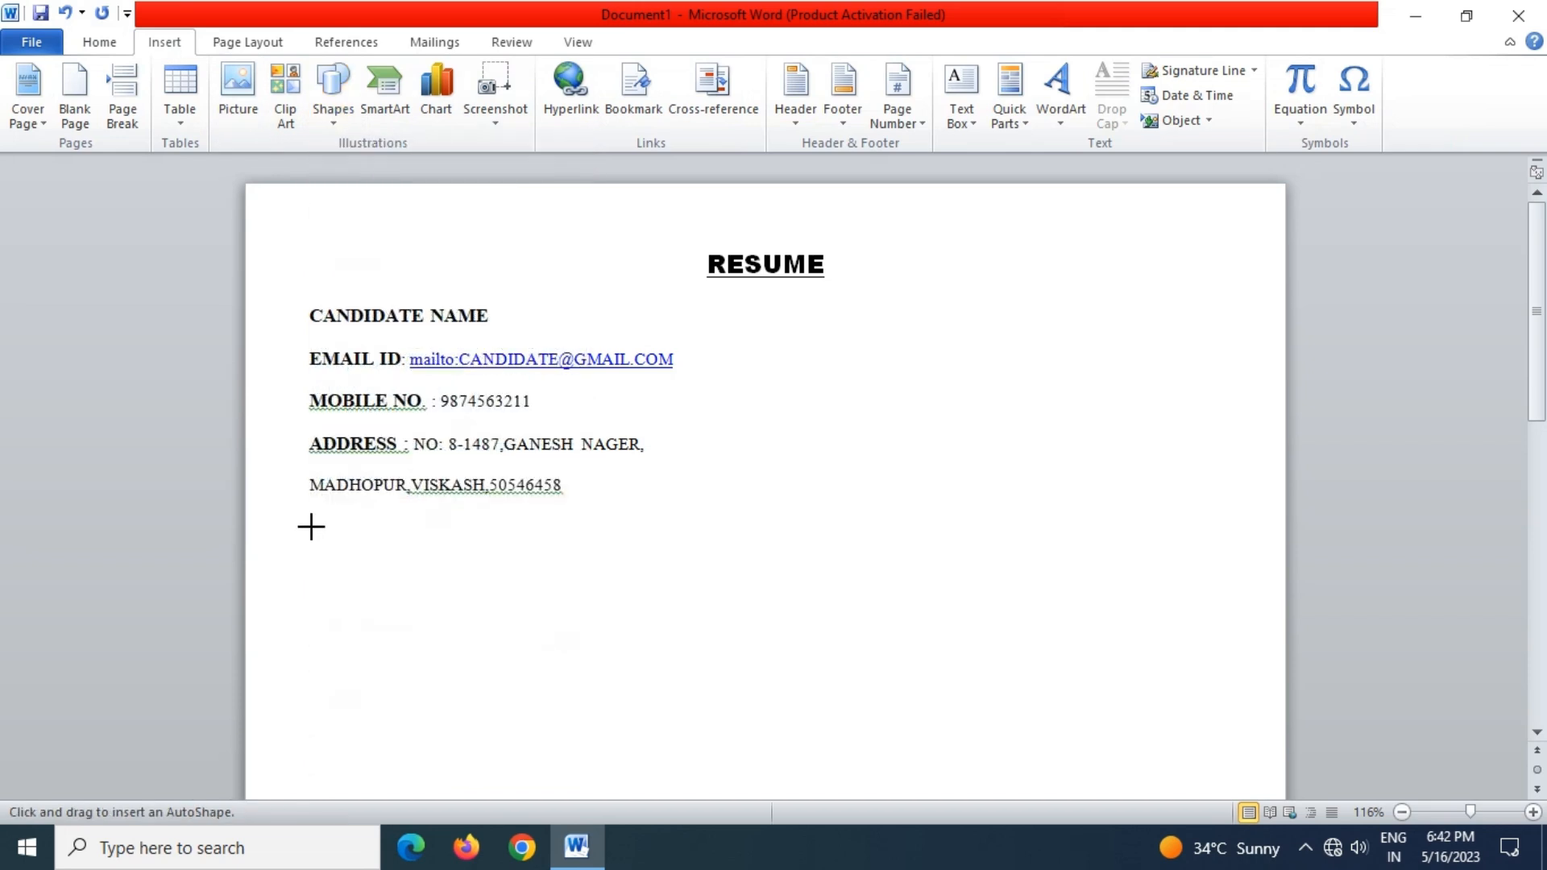
mouse_move(311, 517)
mouse_down()
mouse_move(1284, 515)
mouse_move(1227, 518)
mouse_up()
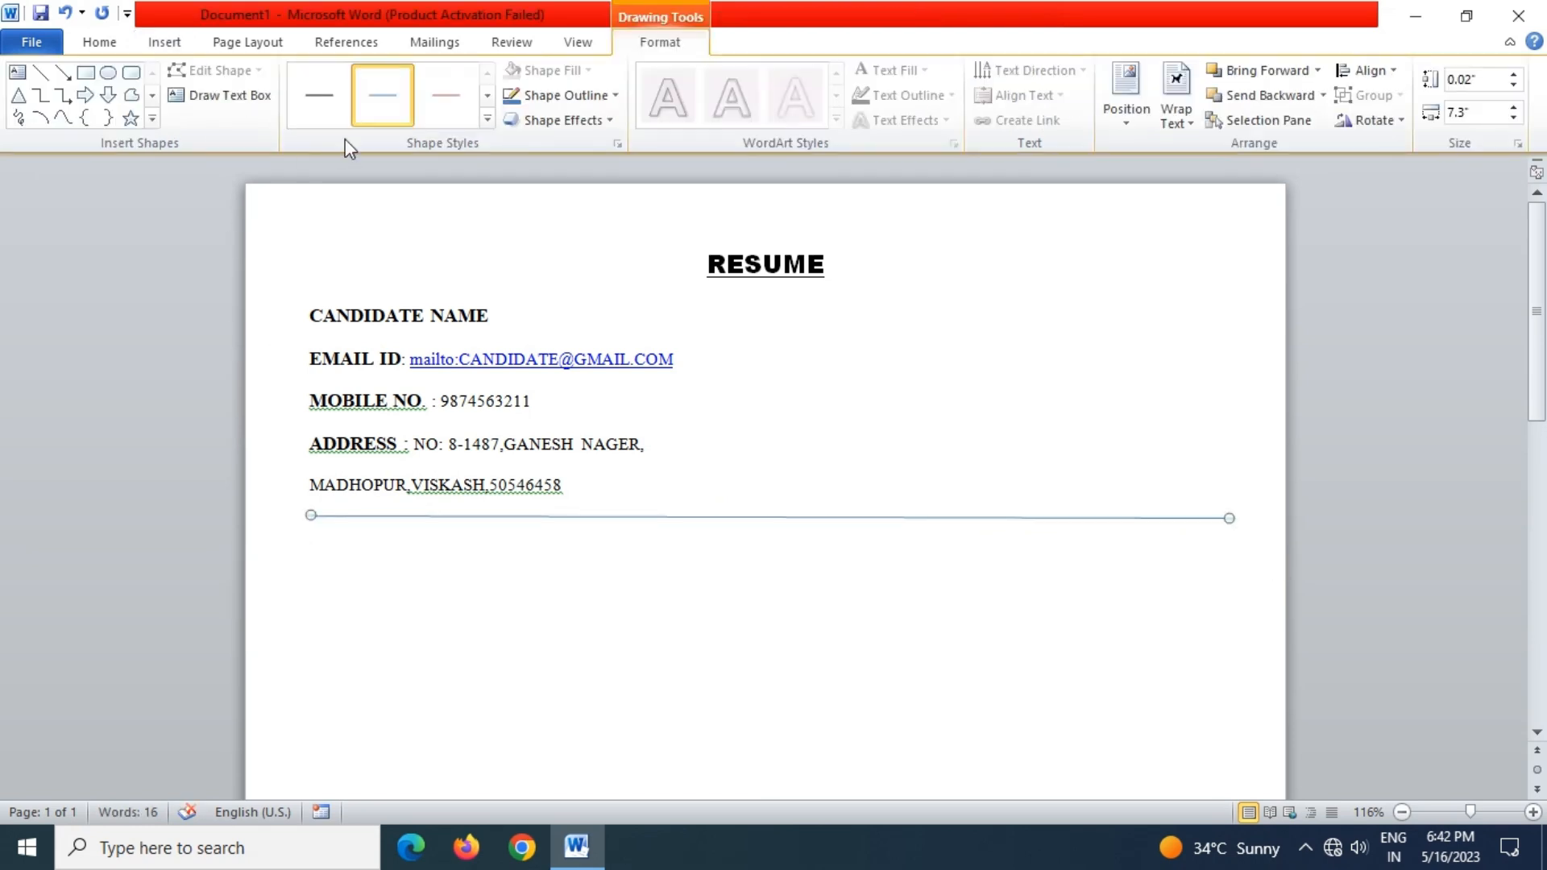
click(487, 95)
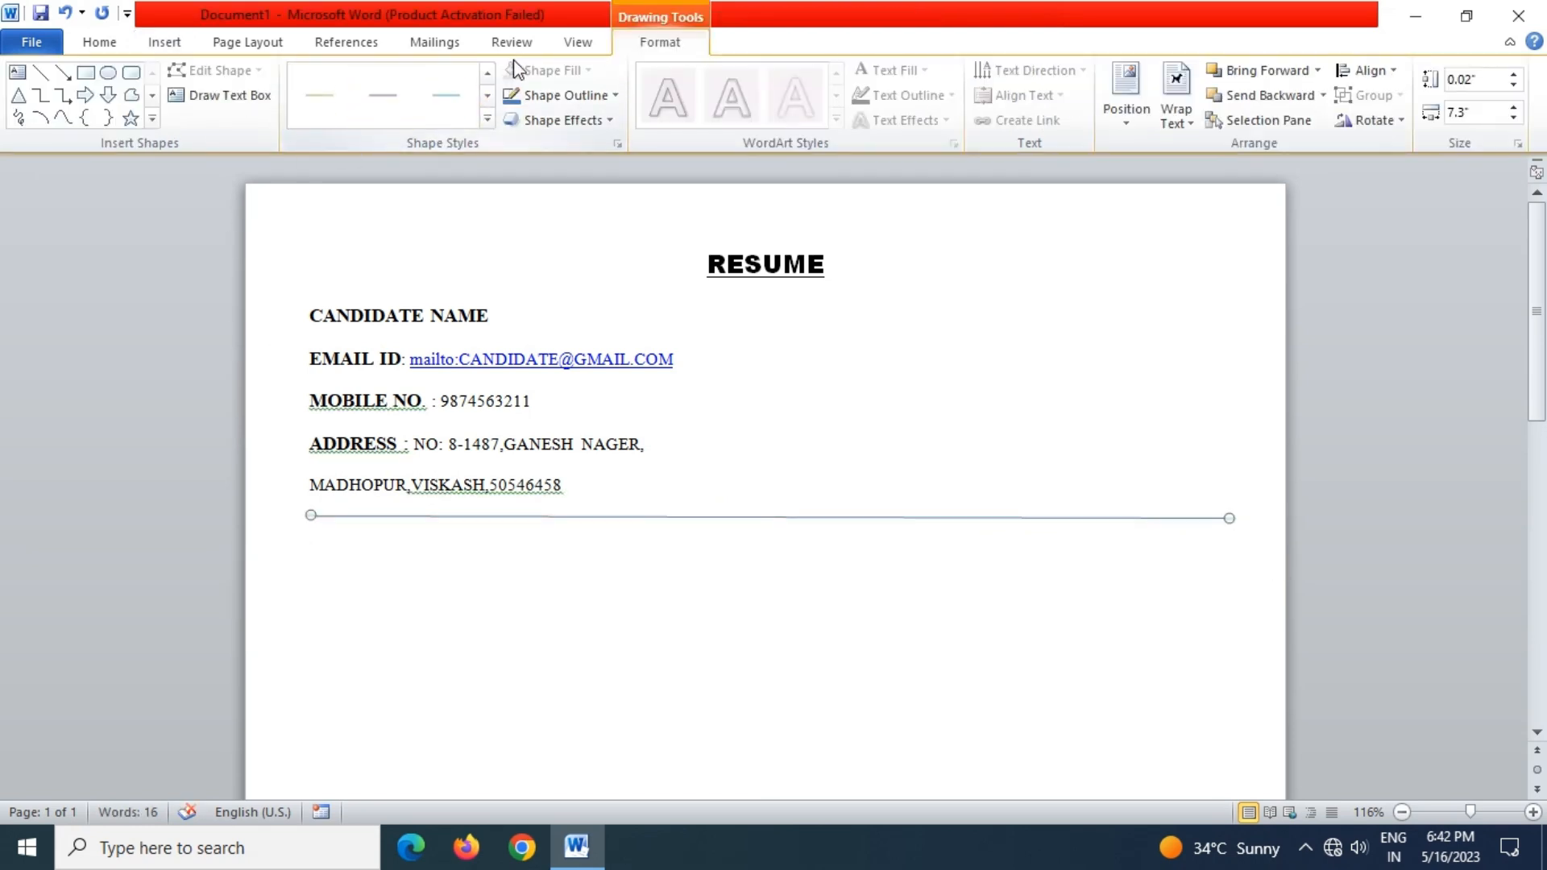
click(486, 74)
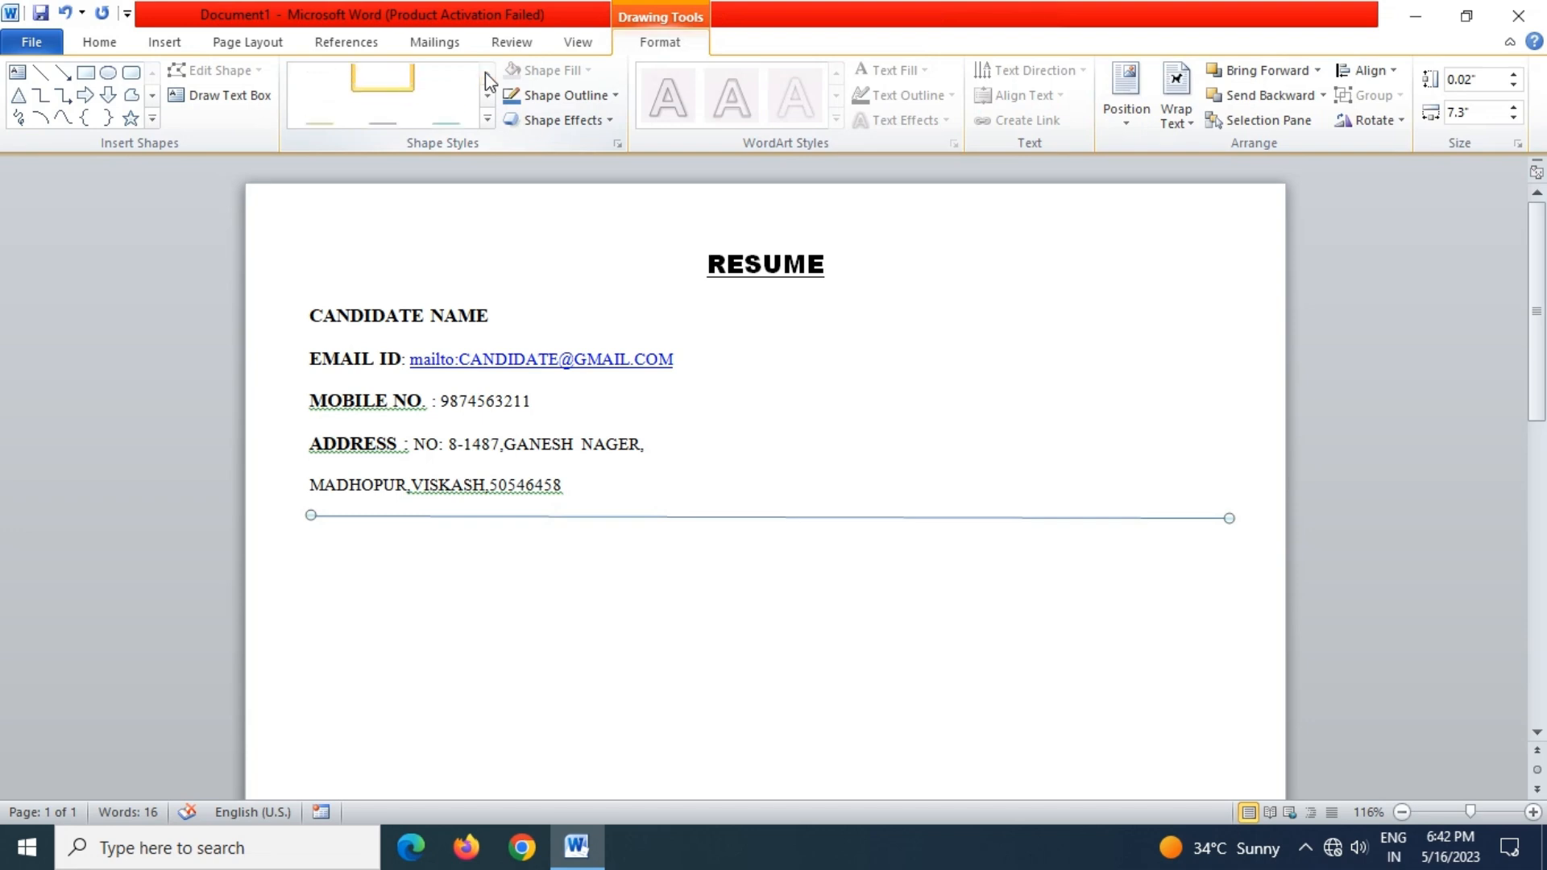
click(309, 109)
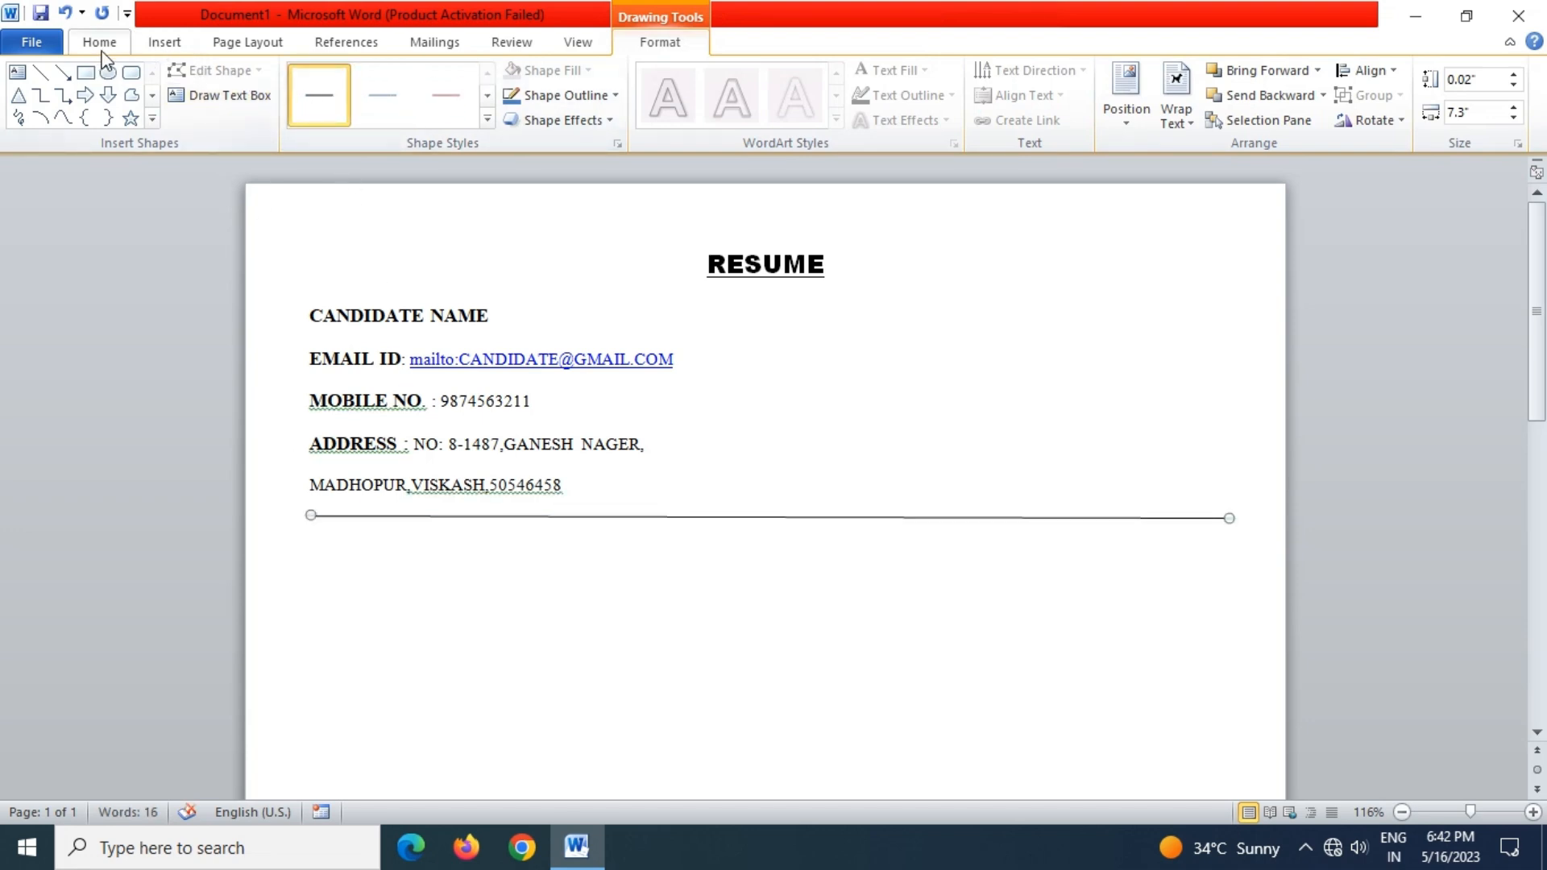
Draw a second horizontal line just below the first to form a double rule
click(155, 44)
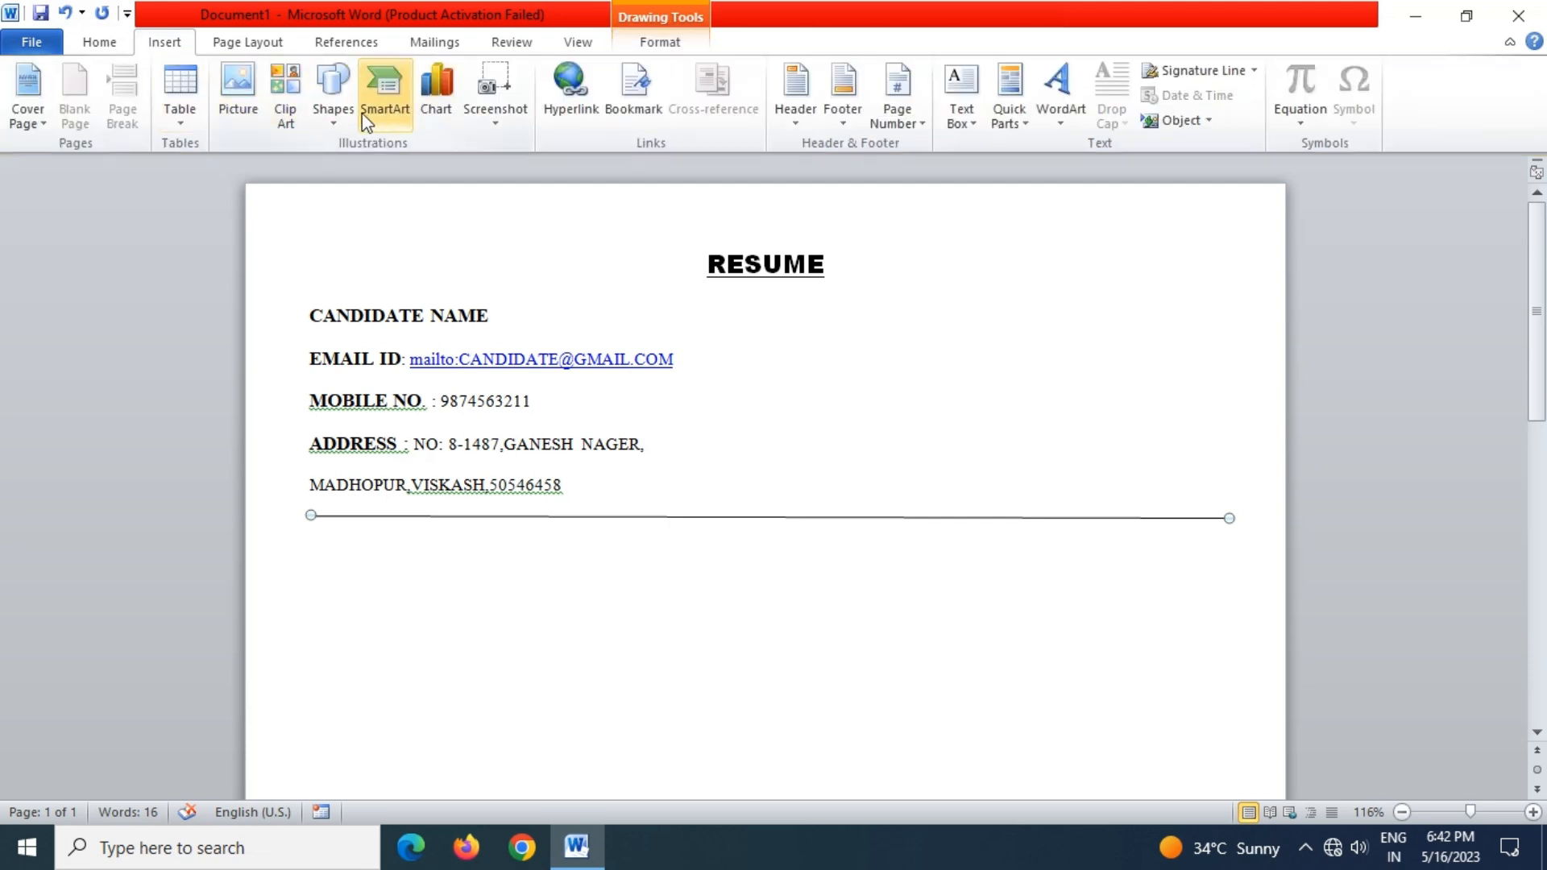
click(333, 95)
click(357, 168)
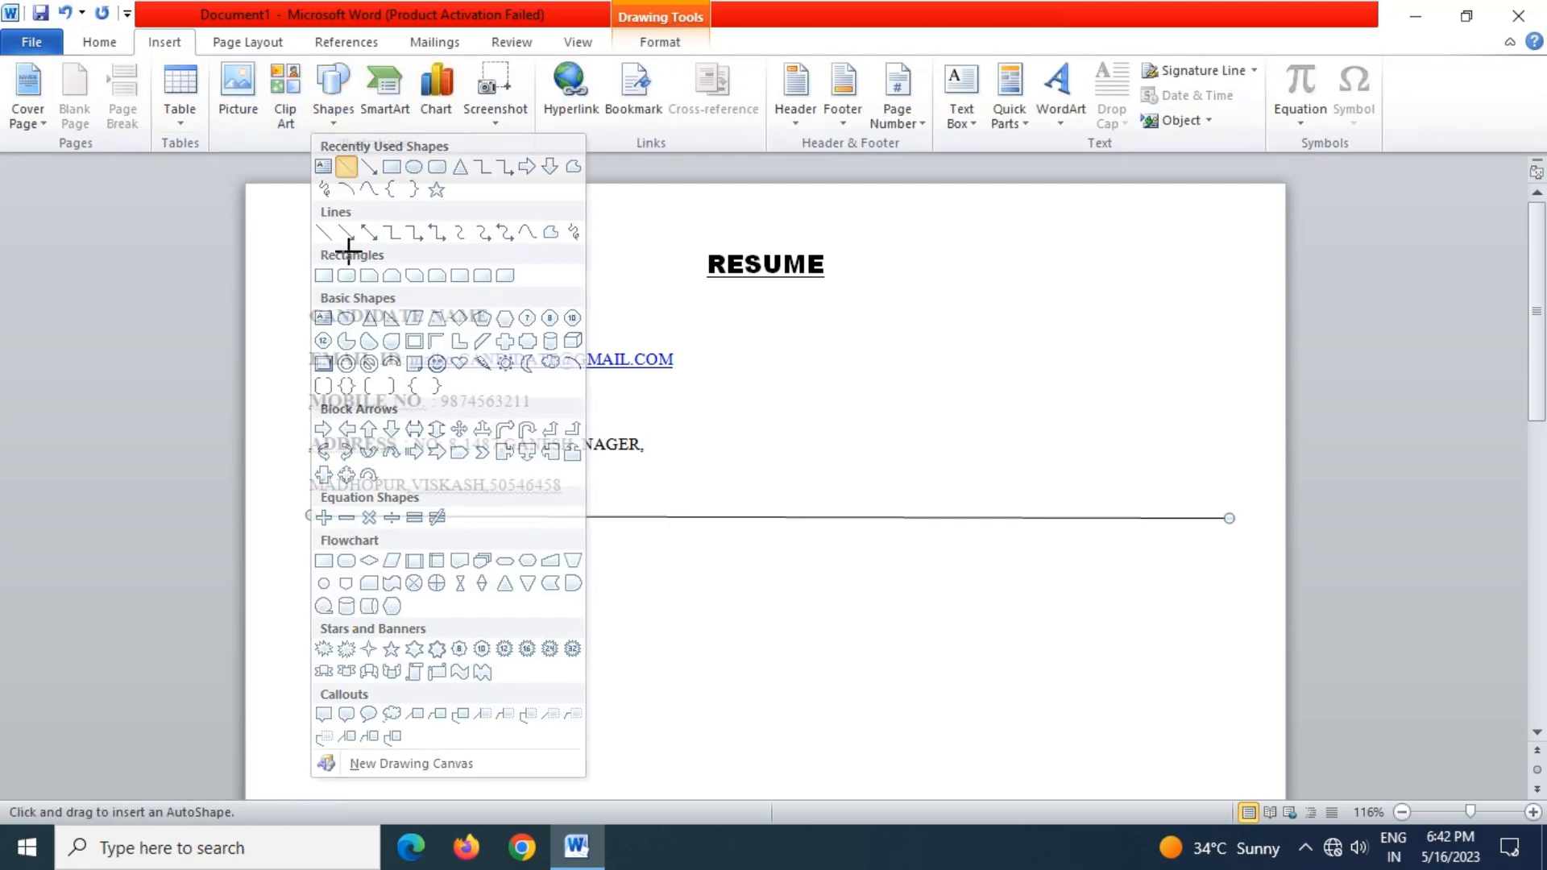
mouse_move(310, 520)
mouse_down()
mouse_move(725, 529)
mouse_move(1221, 505)
mouse_move(1229, 528)
mouse_up()
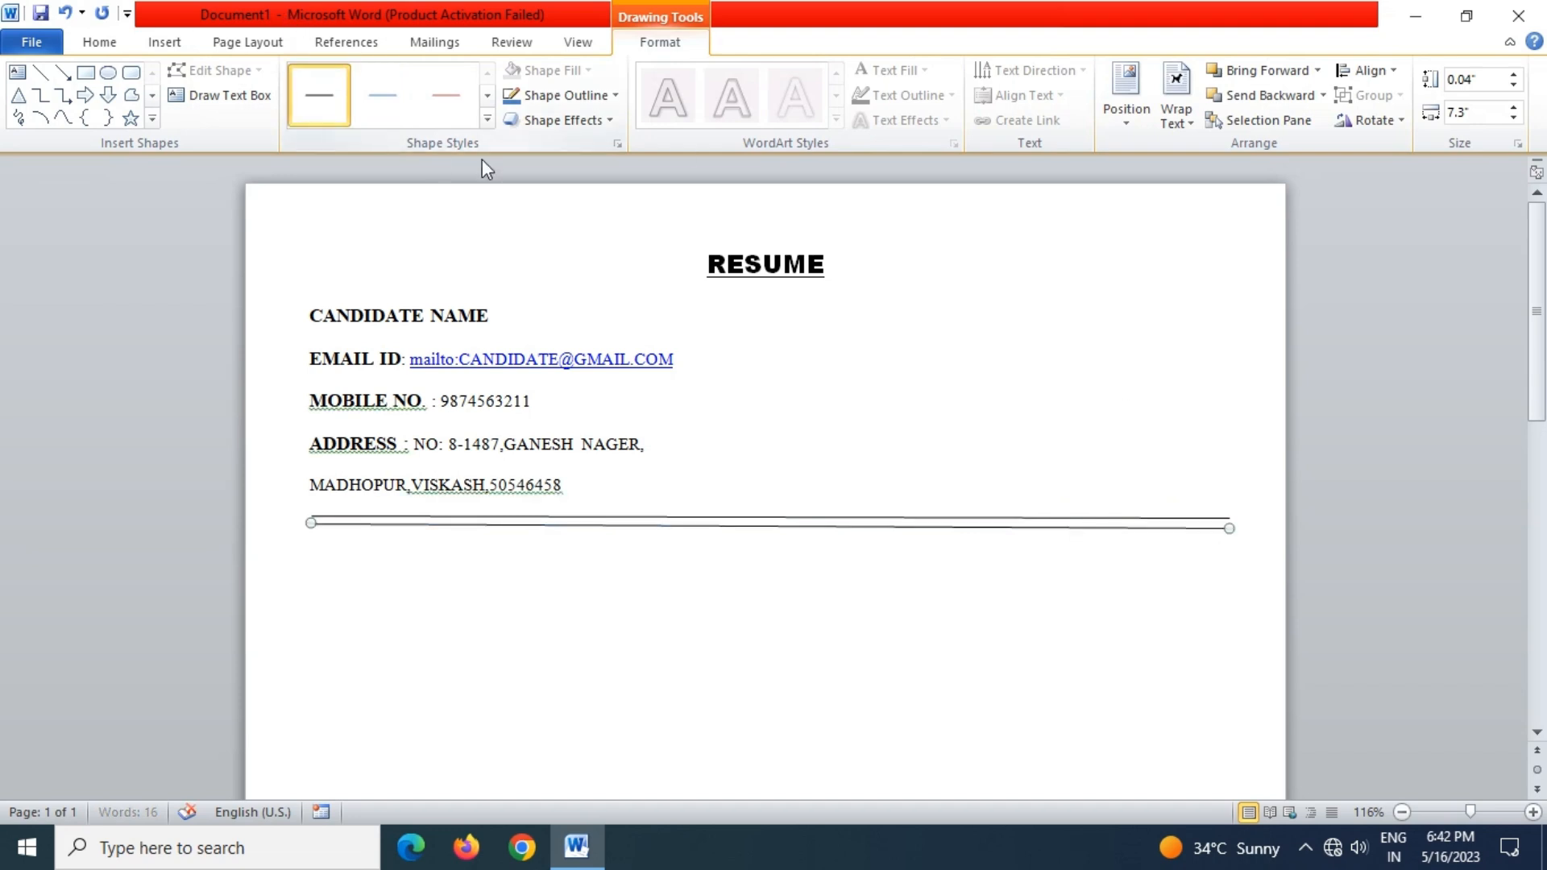
click(309, 547)
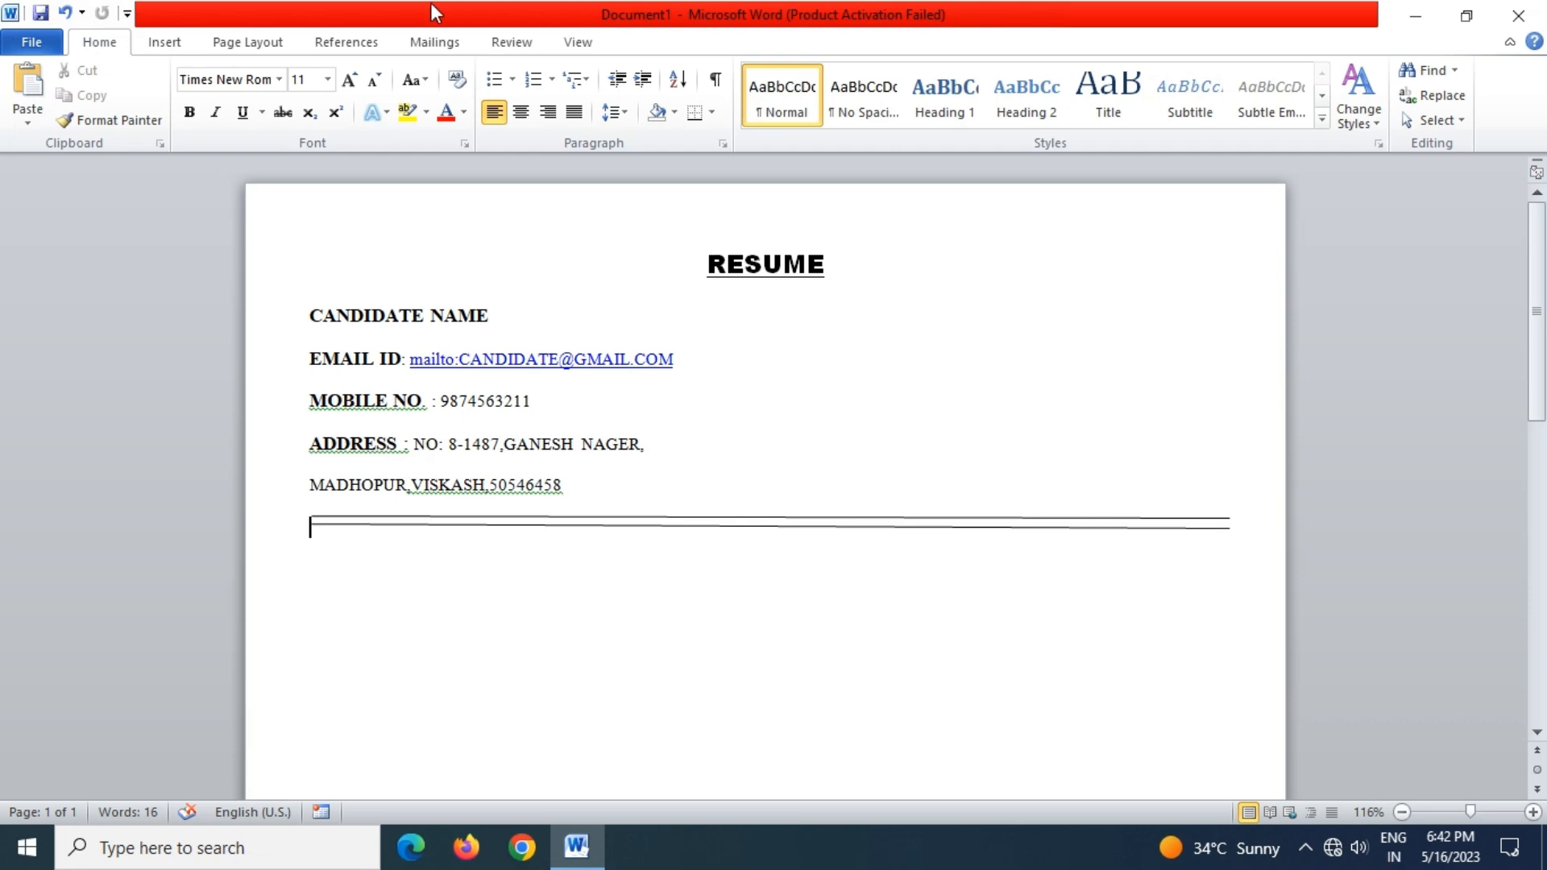
Abandon the Insert Picture dialog and open the Clip Art task pane instead
click(164, 45)
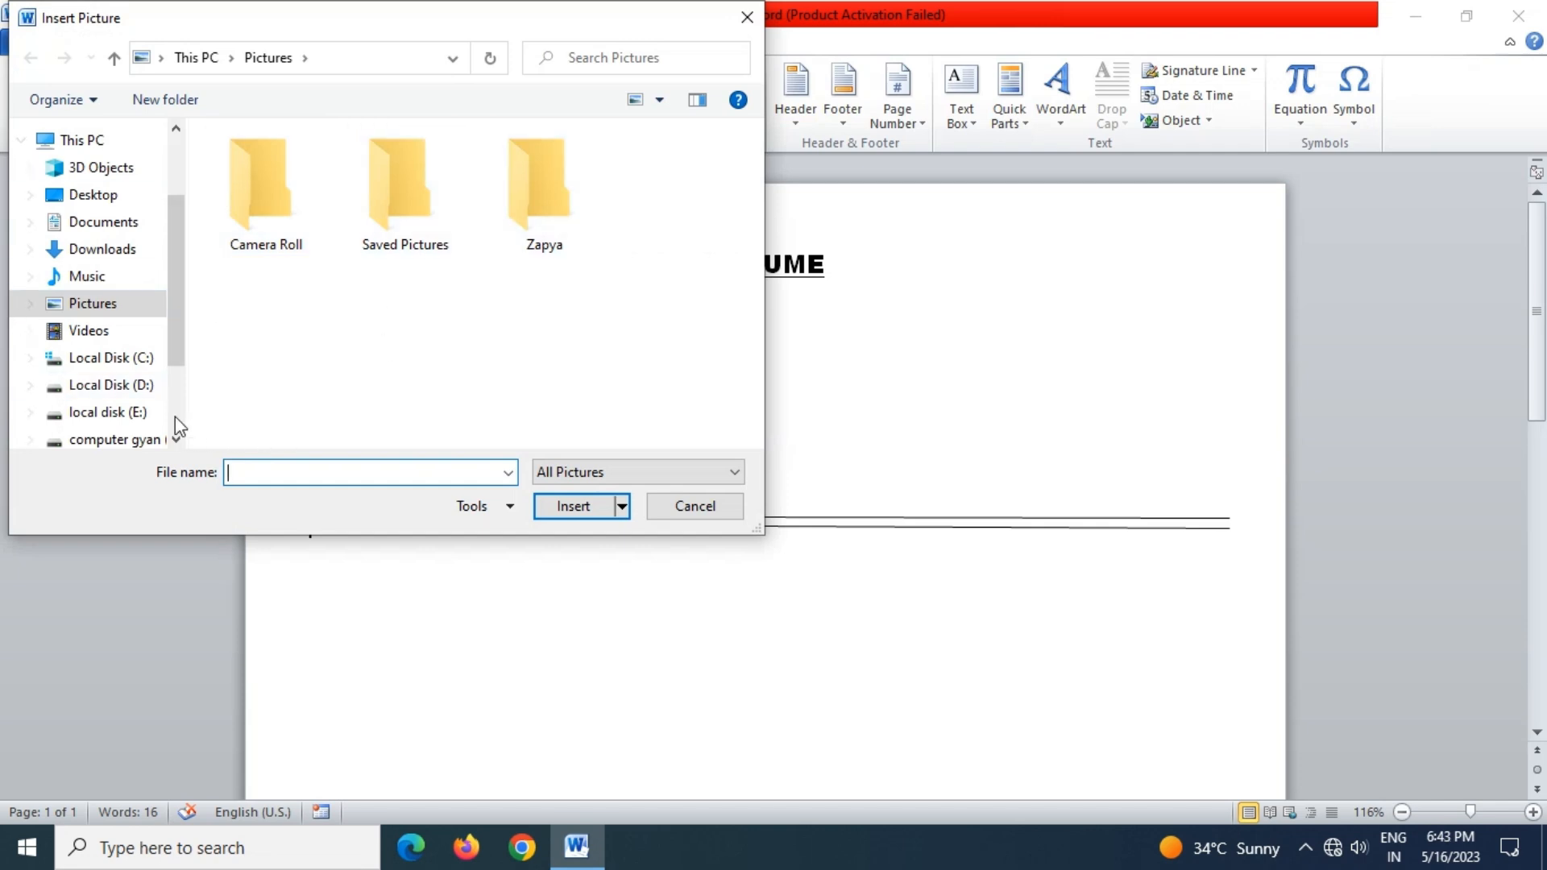
click(145, 395)
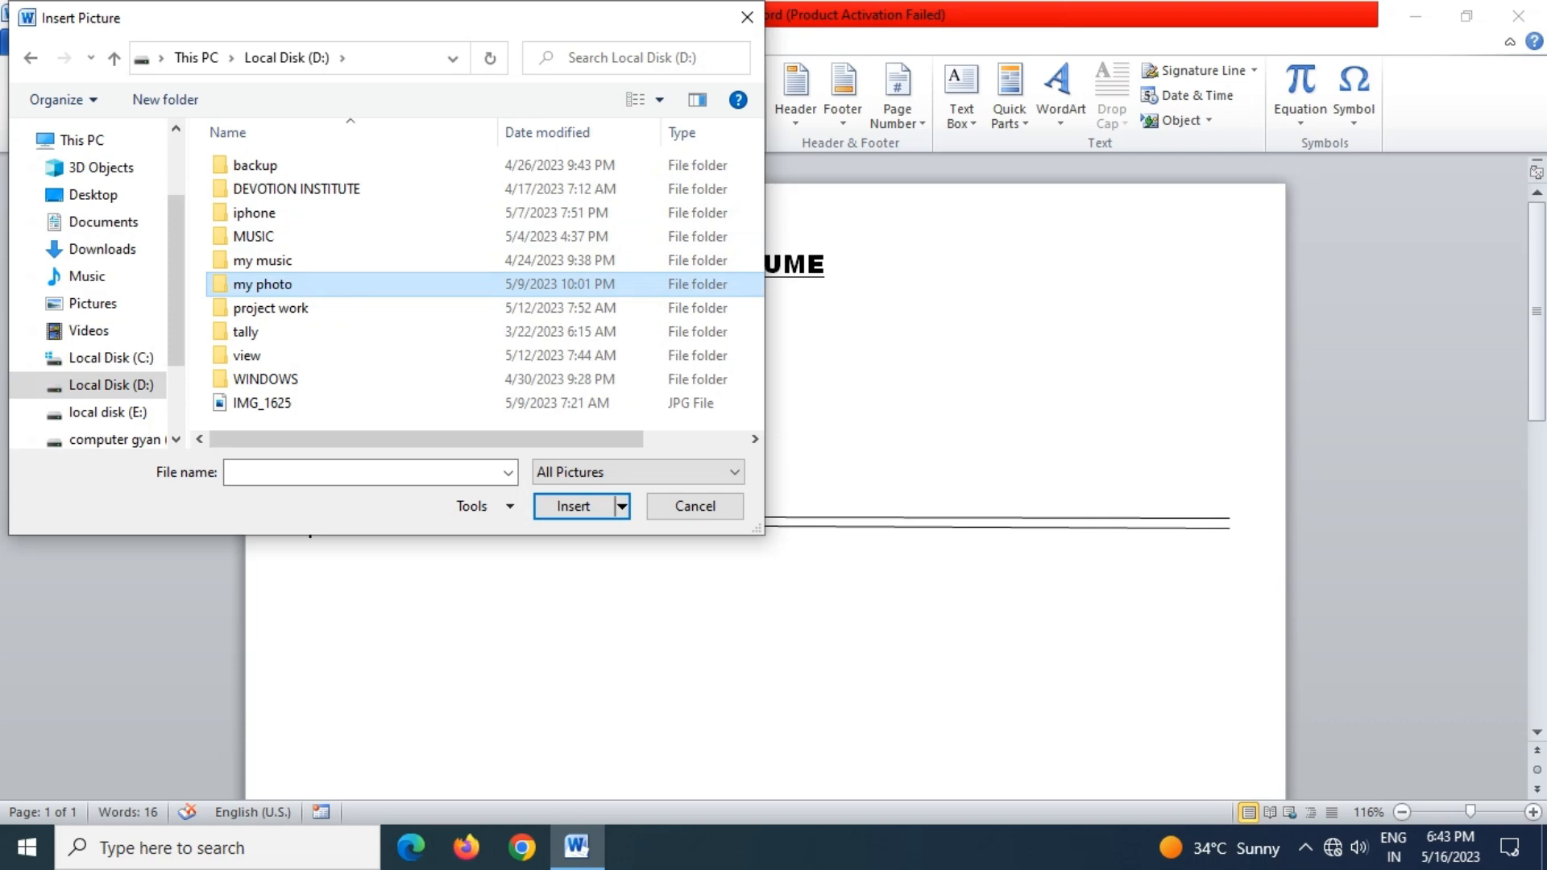
click(747, 17)
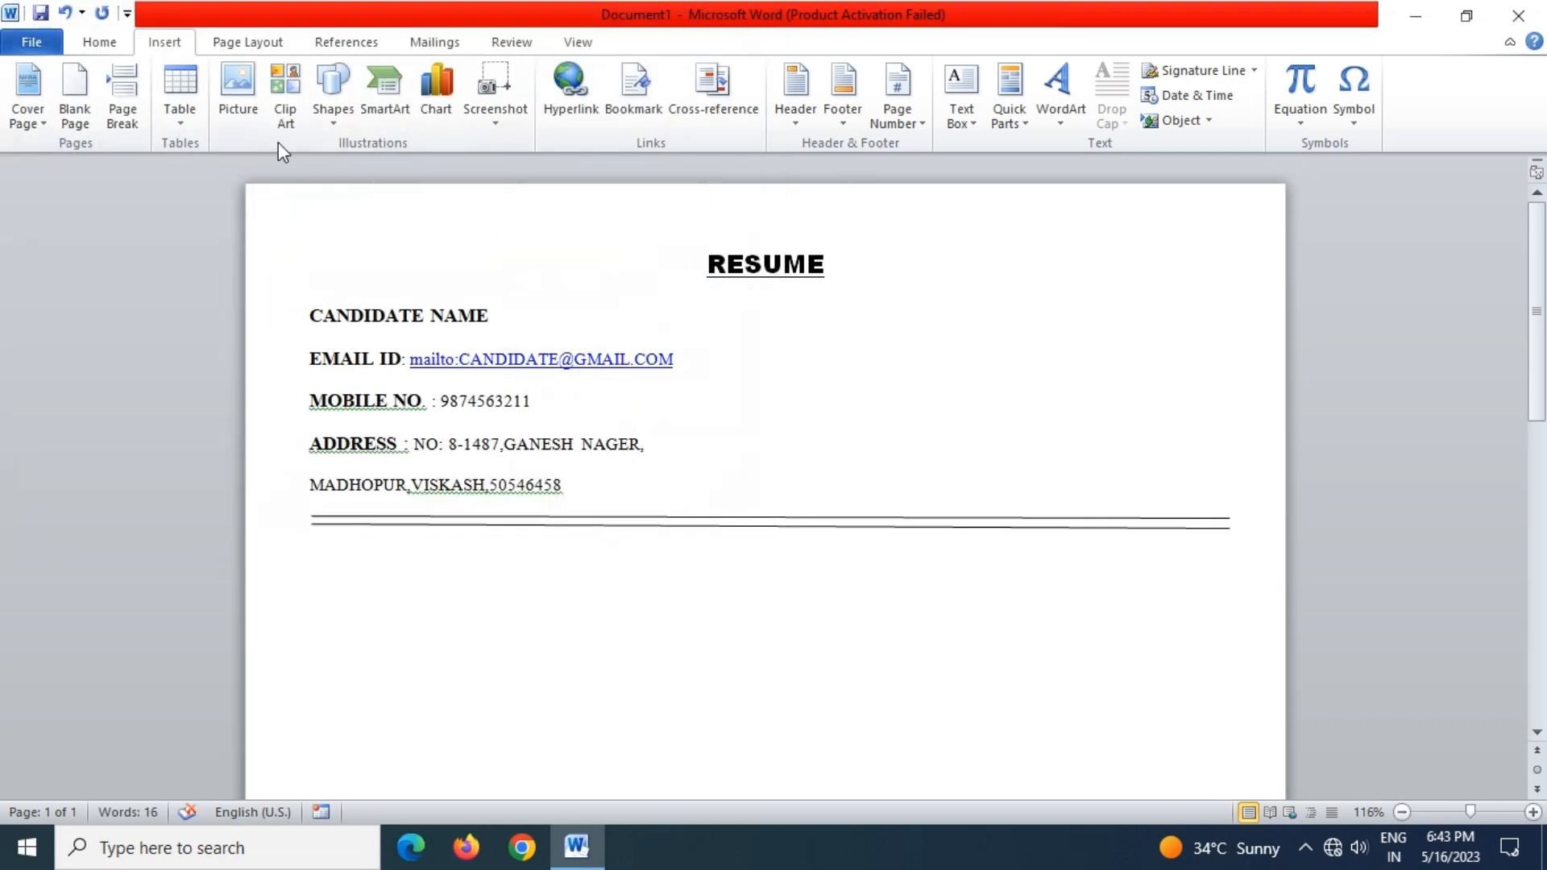
click(284, 121)
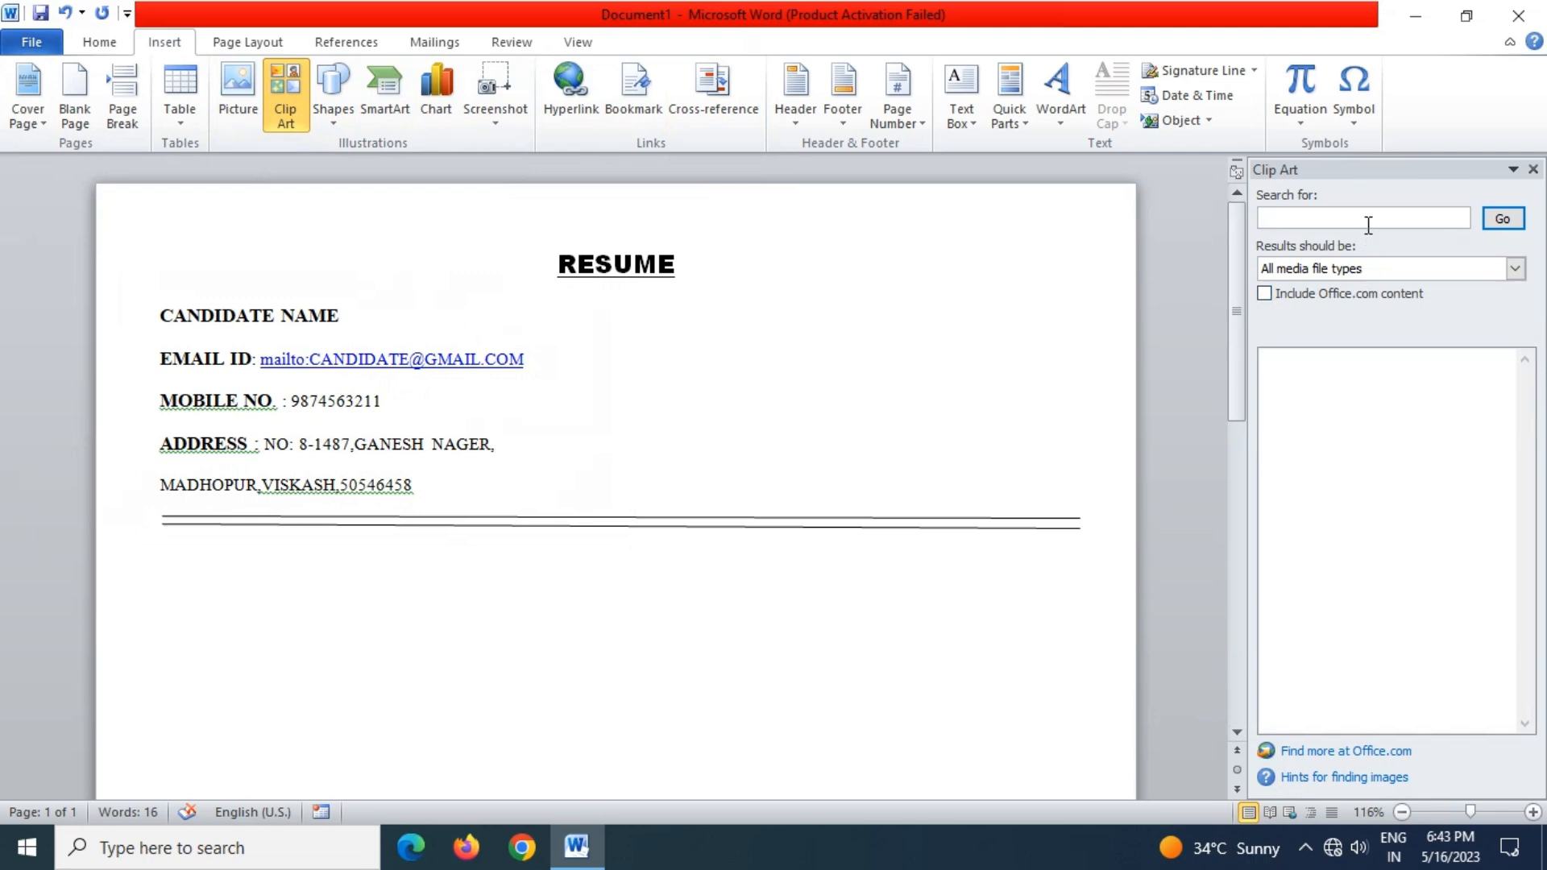
Search Clip Art for MAN, then replace the term with PHOTO and search again
click(1367, 219)
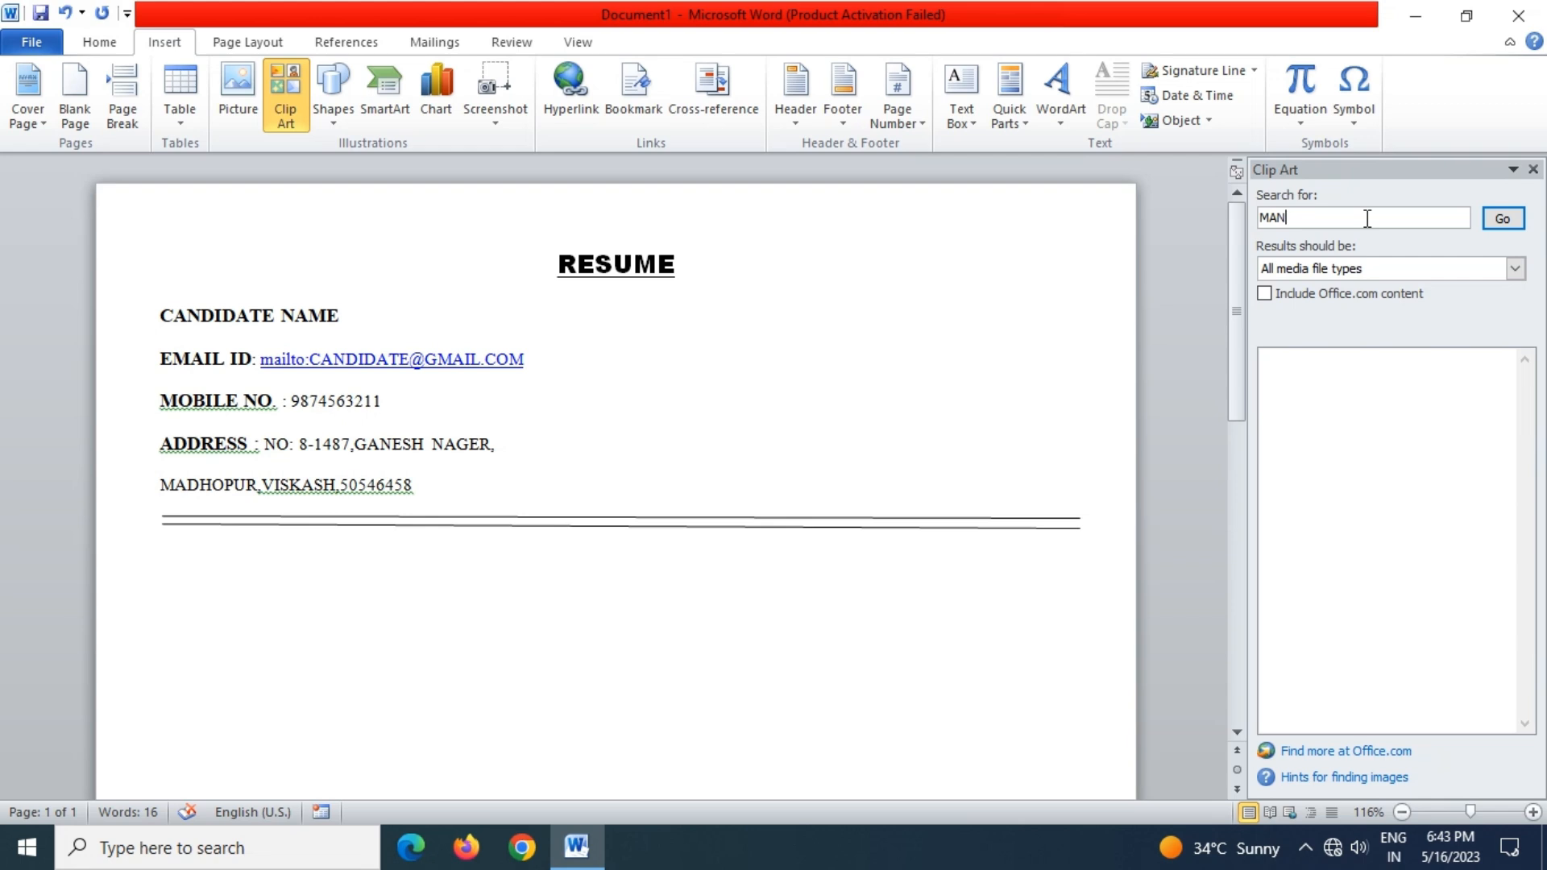
click(1503, 218)
scroll(1370, 483, down, 2)
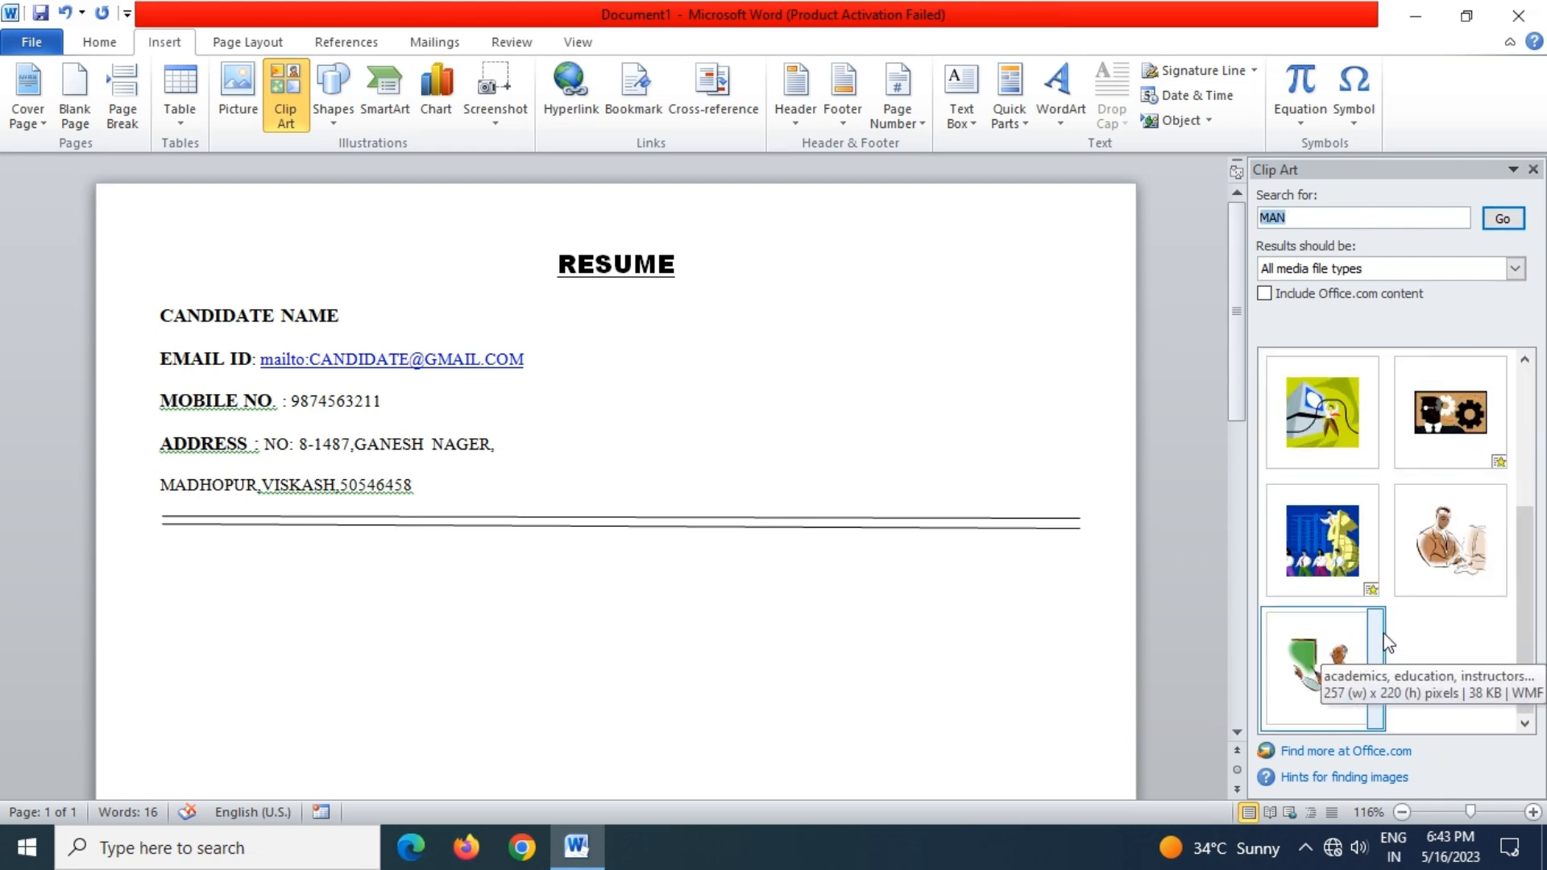
scroll(1418, 583, up, 2)
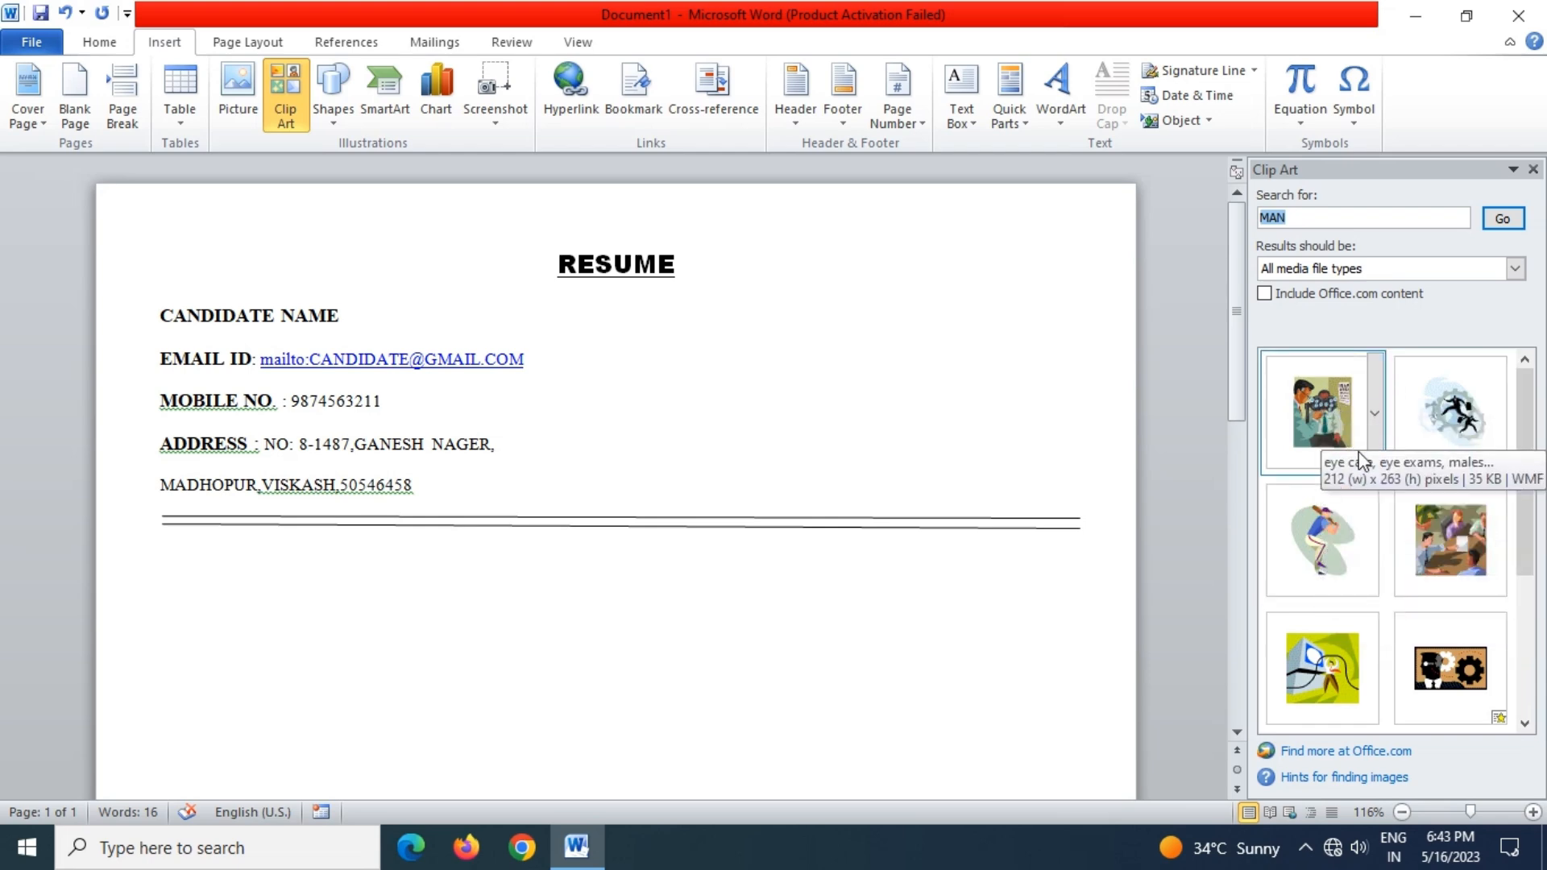
click(1360, 218)
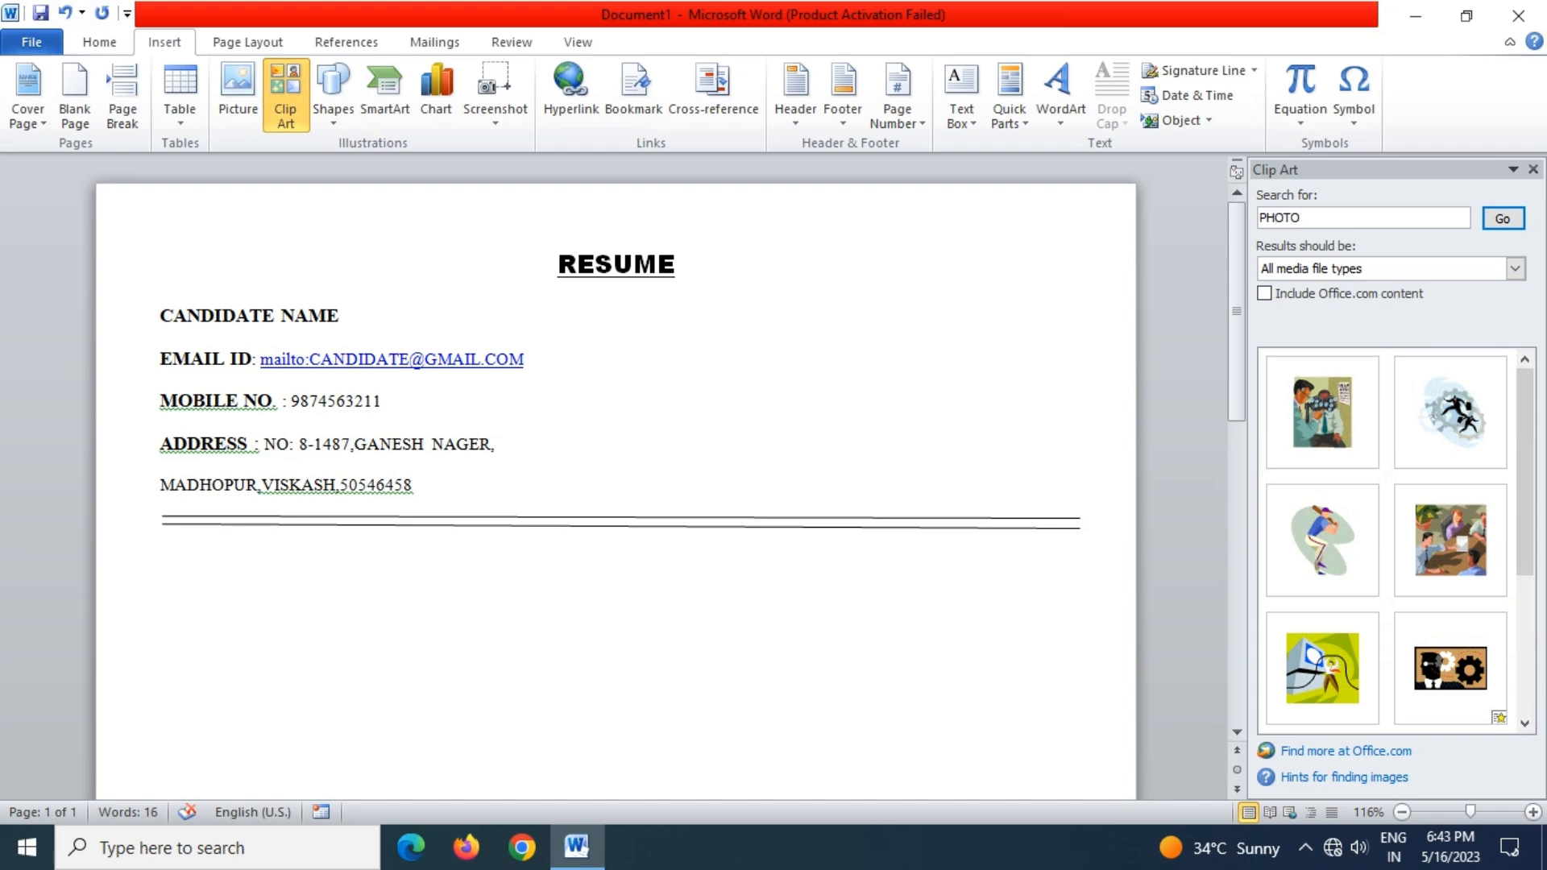
text(PHOTO)
key(Return)
Drag the camera clip art into the resume, move it right and resize it smaller
drag(1287, 674, 983, 314)
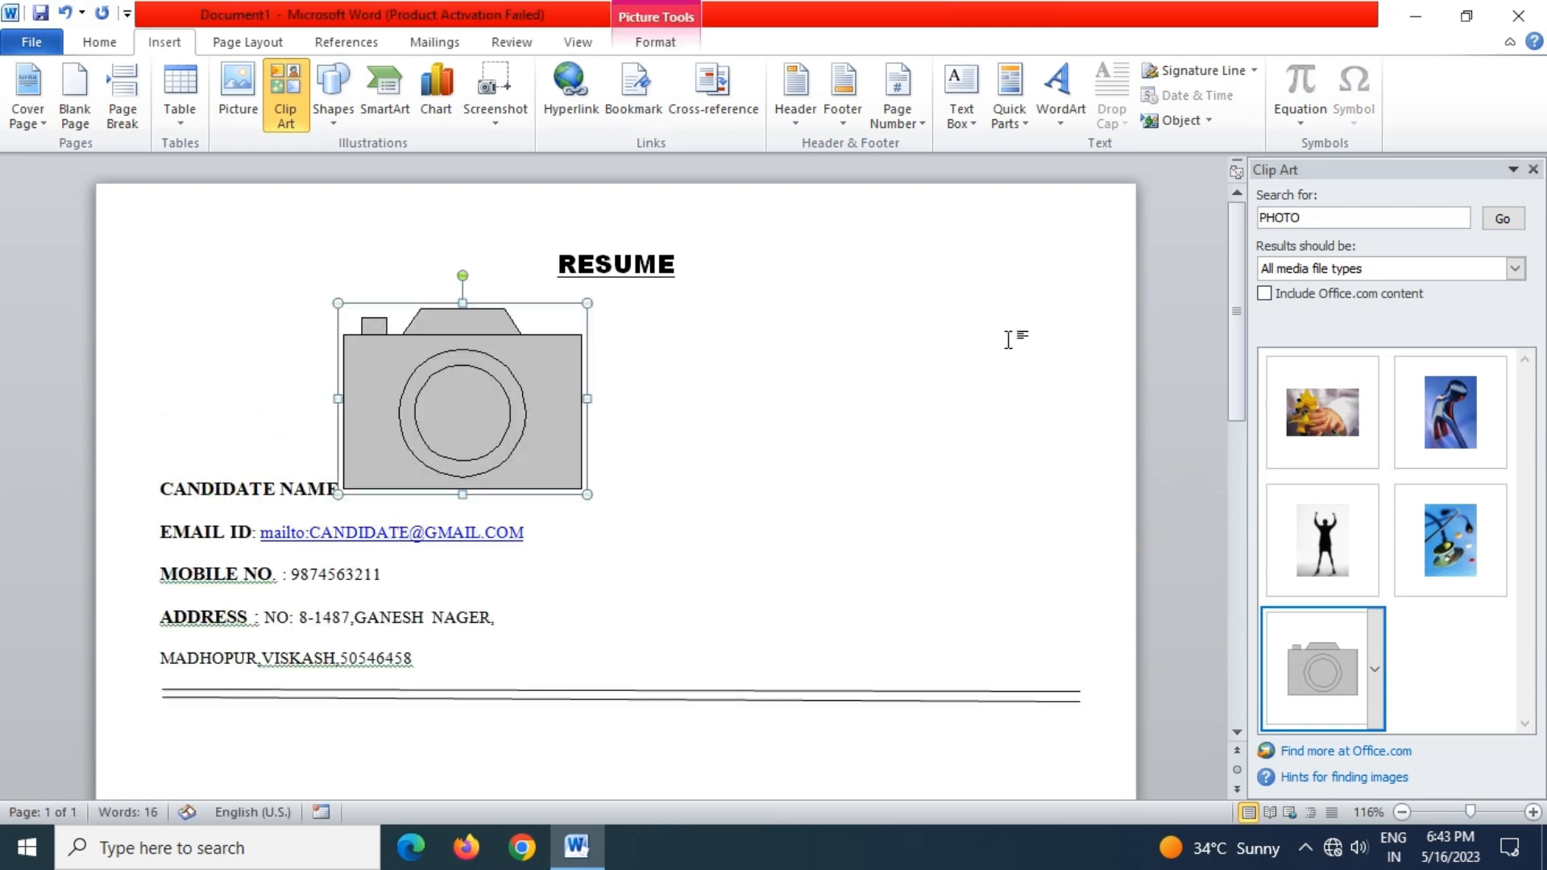
drag(505, 406, 969, 329)
drag(337, 304, 390, 342)
click(322, 342)
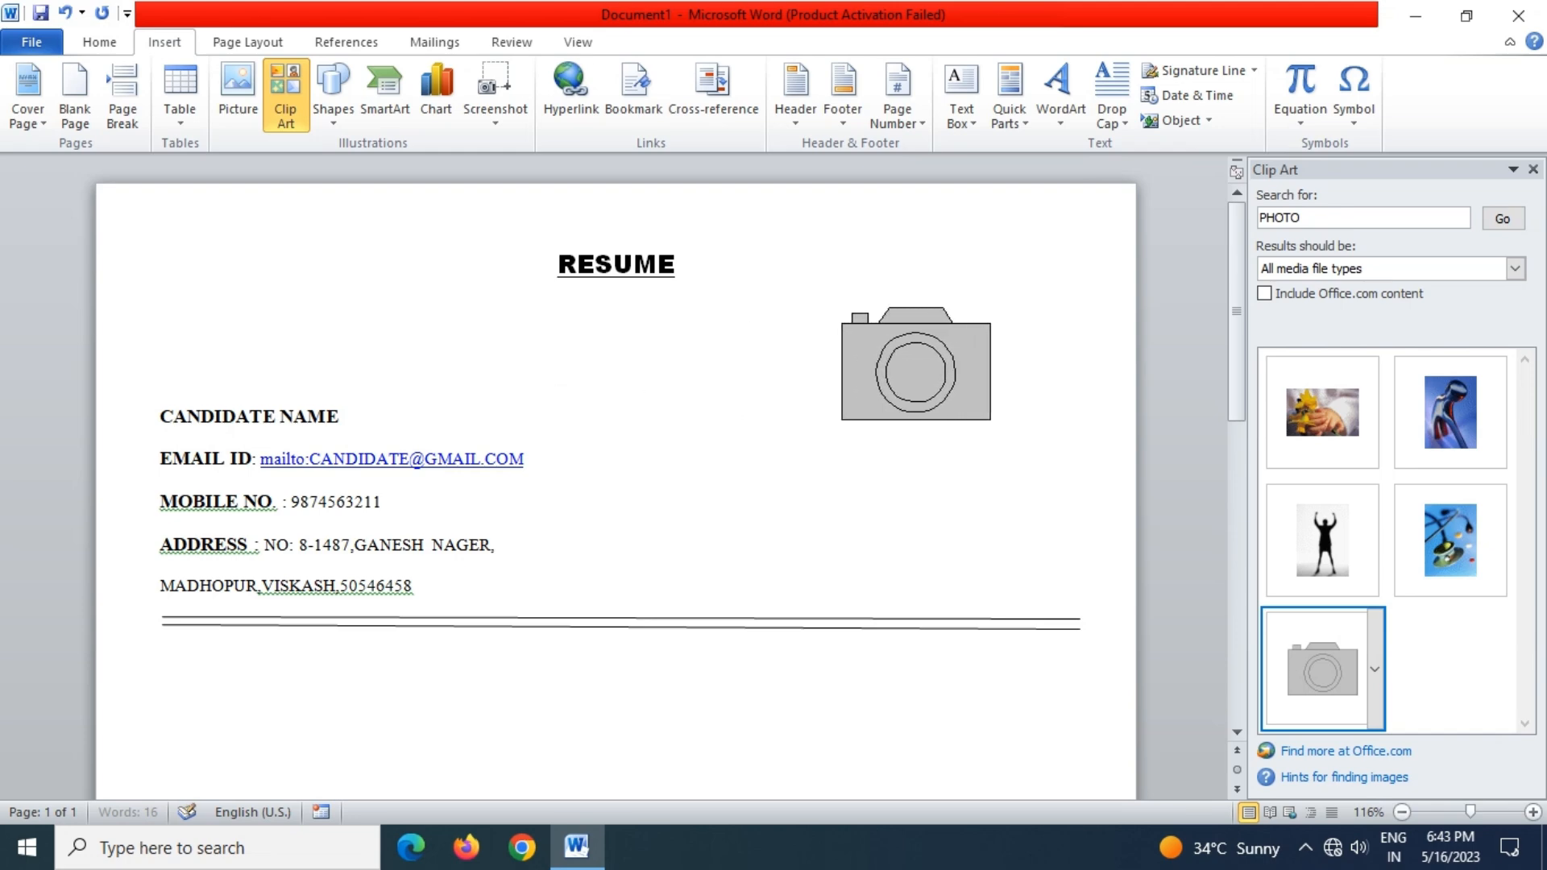
click(869, 343)
drag(861, 304, 941, 364)
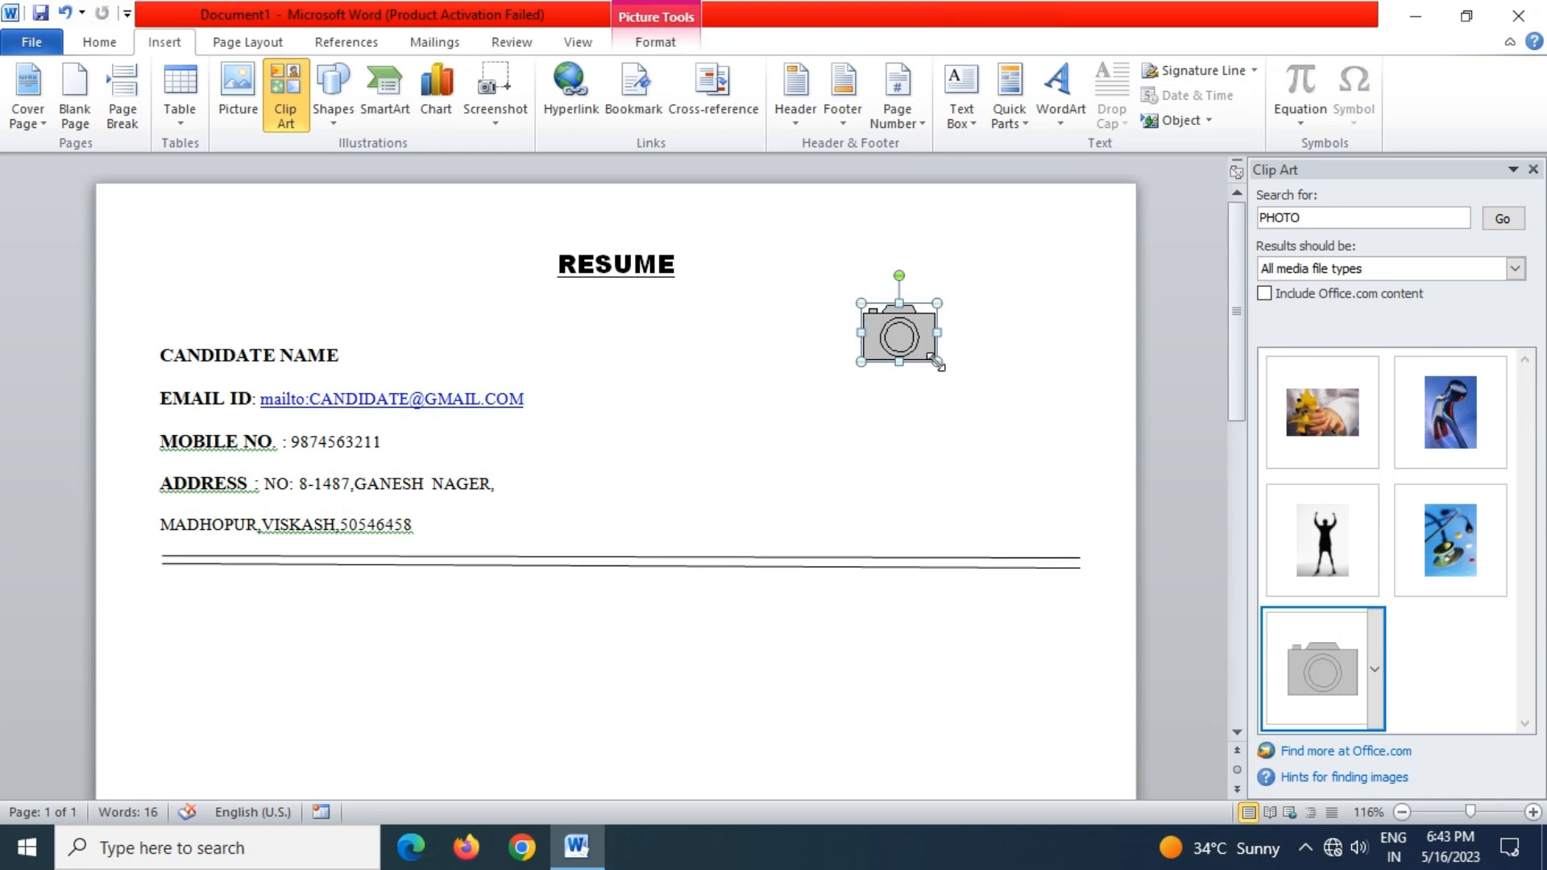
drag(937, 363, 958, 378)
Fix spacing after MADHOPUR's comma and before 50546458, and remove the space before ADDRESS's colon
click(467, 642)
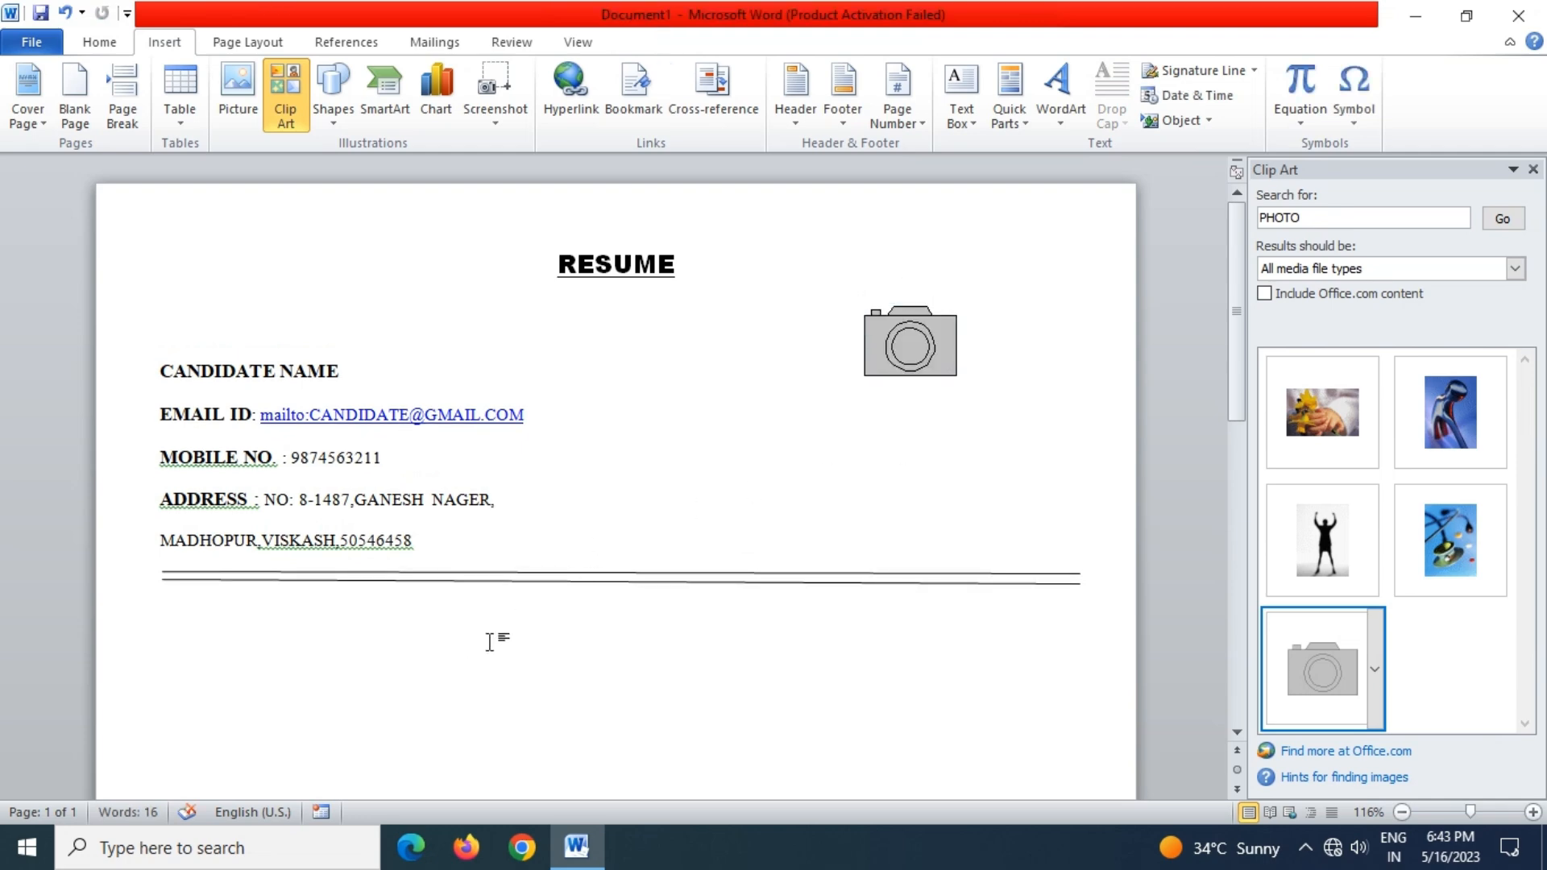
scroll(811, 539, down, 2)
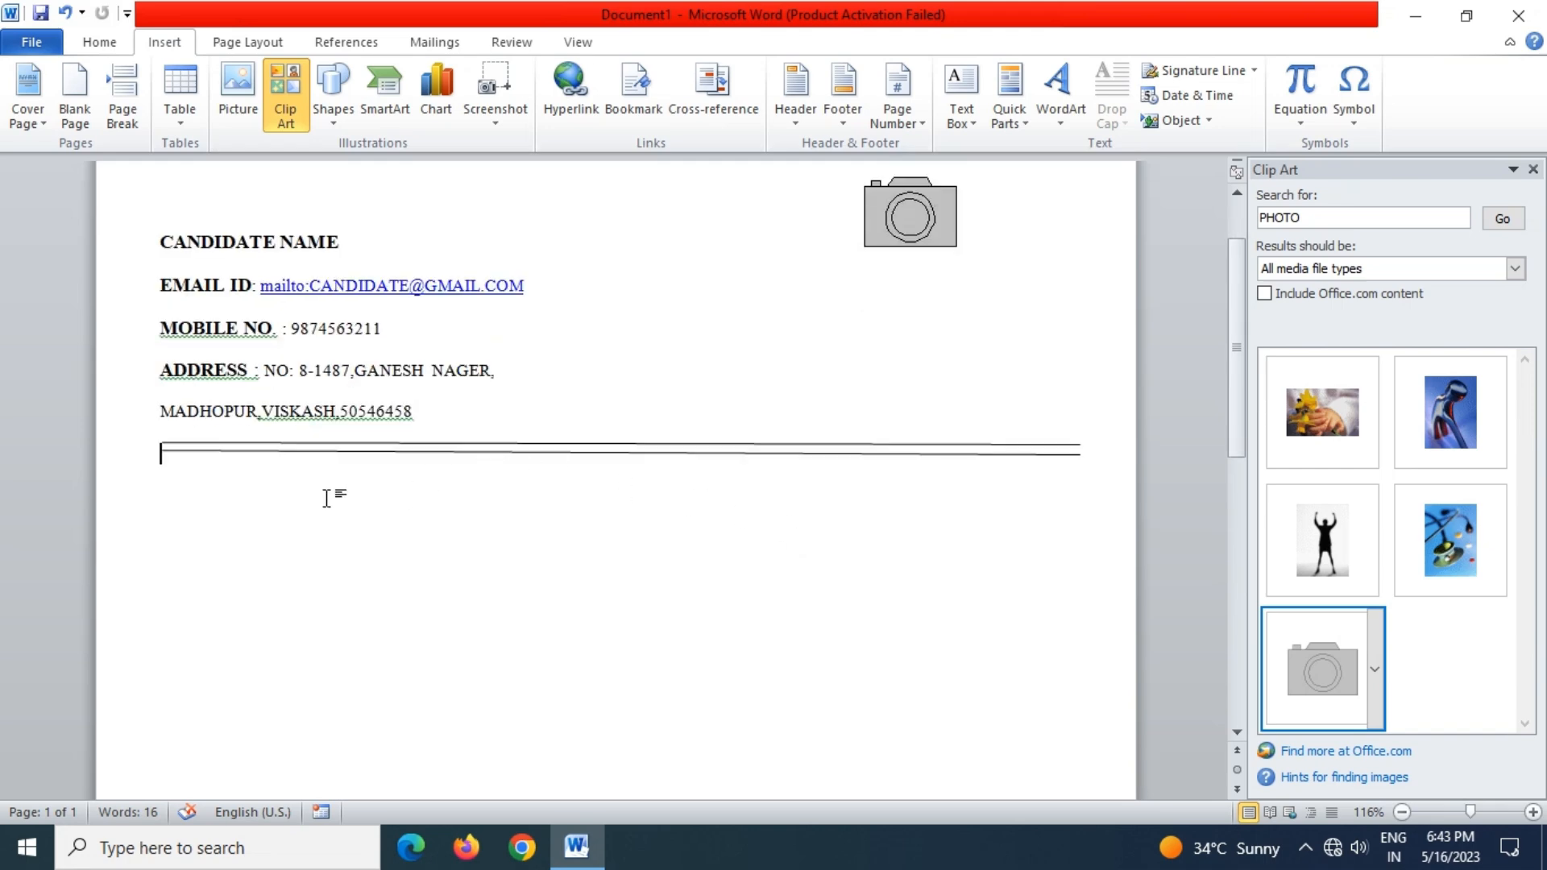
right_click(313, 414)
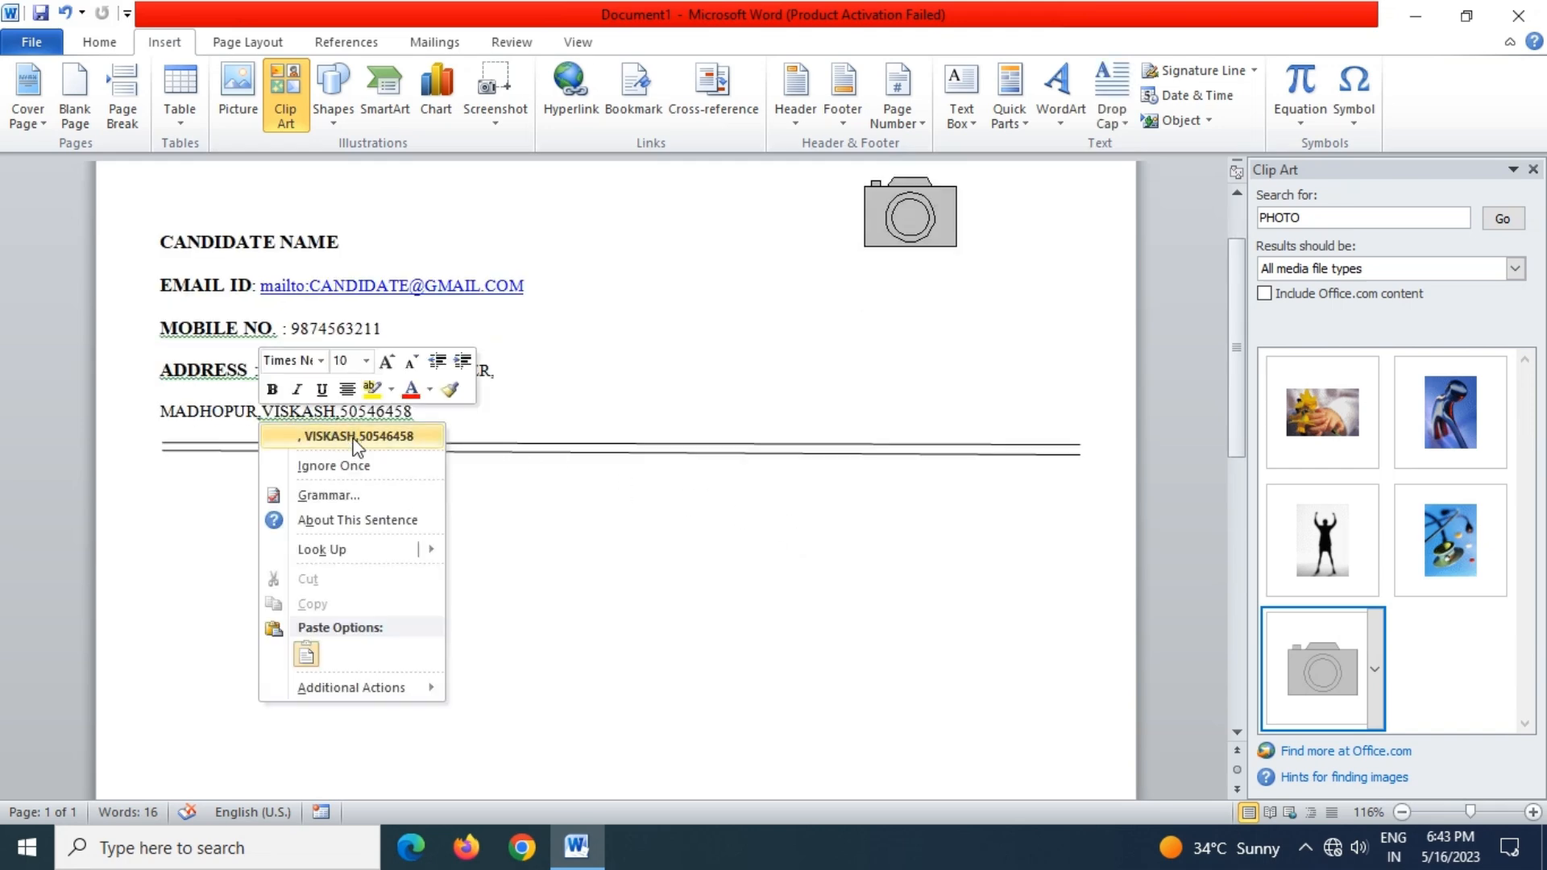
click(357, 436)
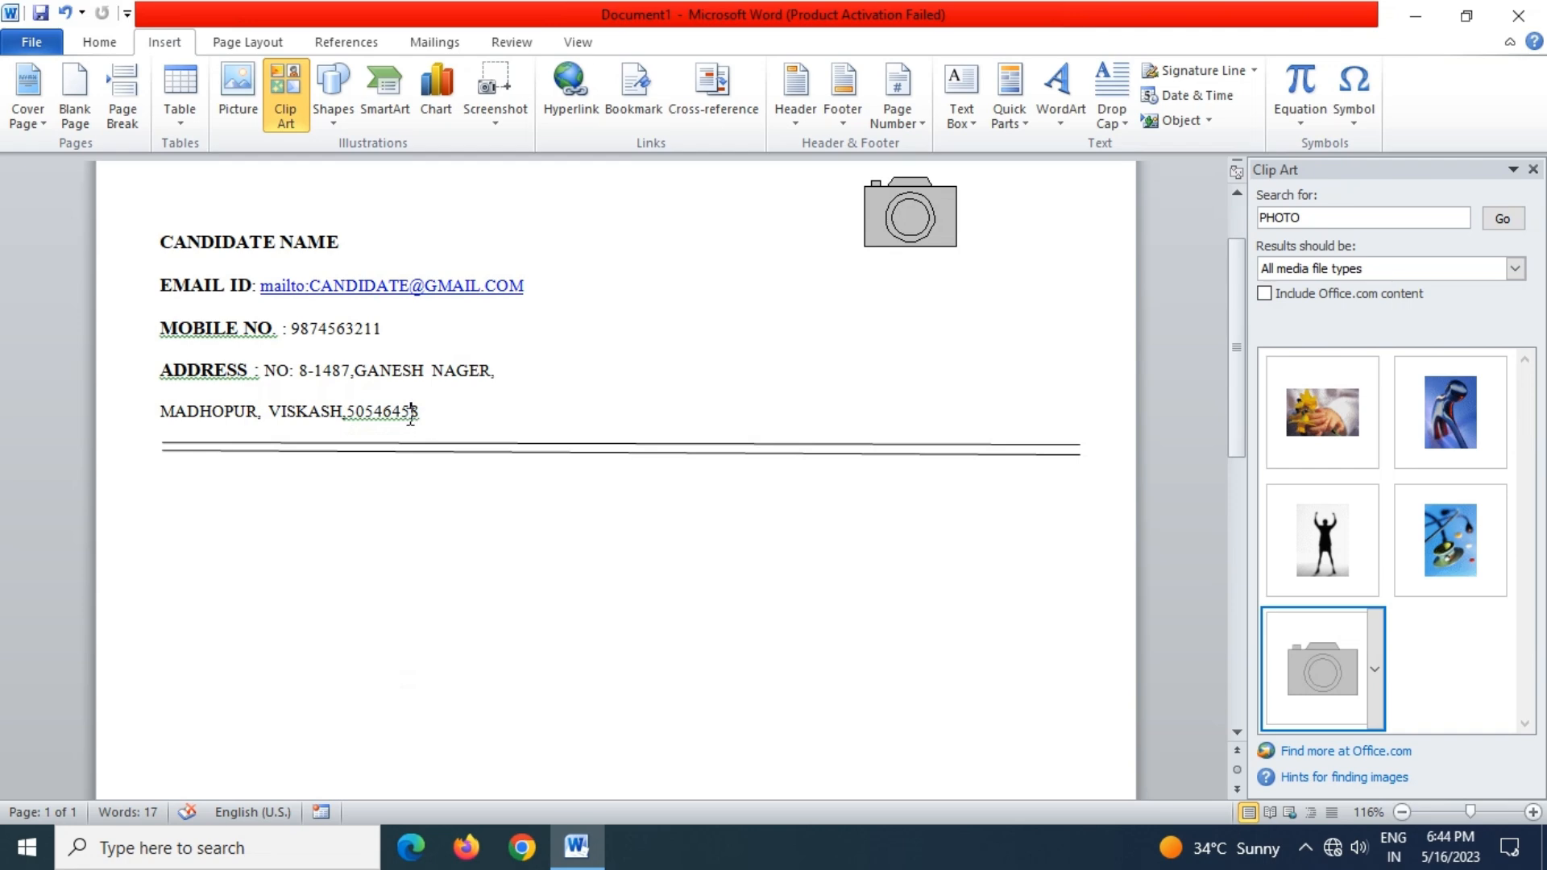
right_click(411, 413)
click(421, 436)
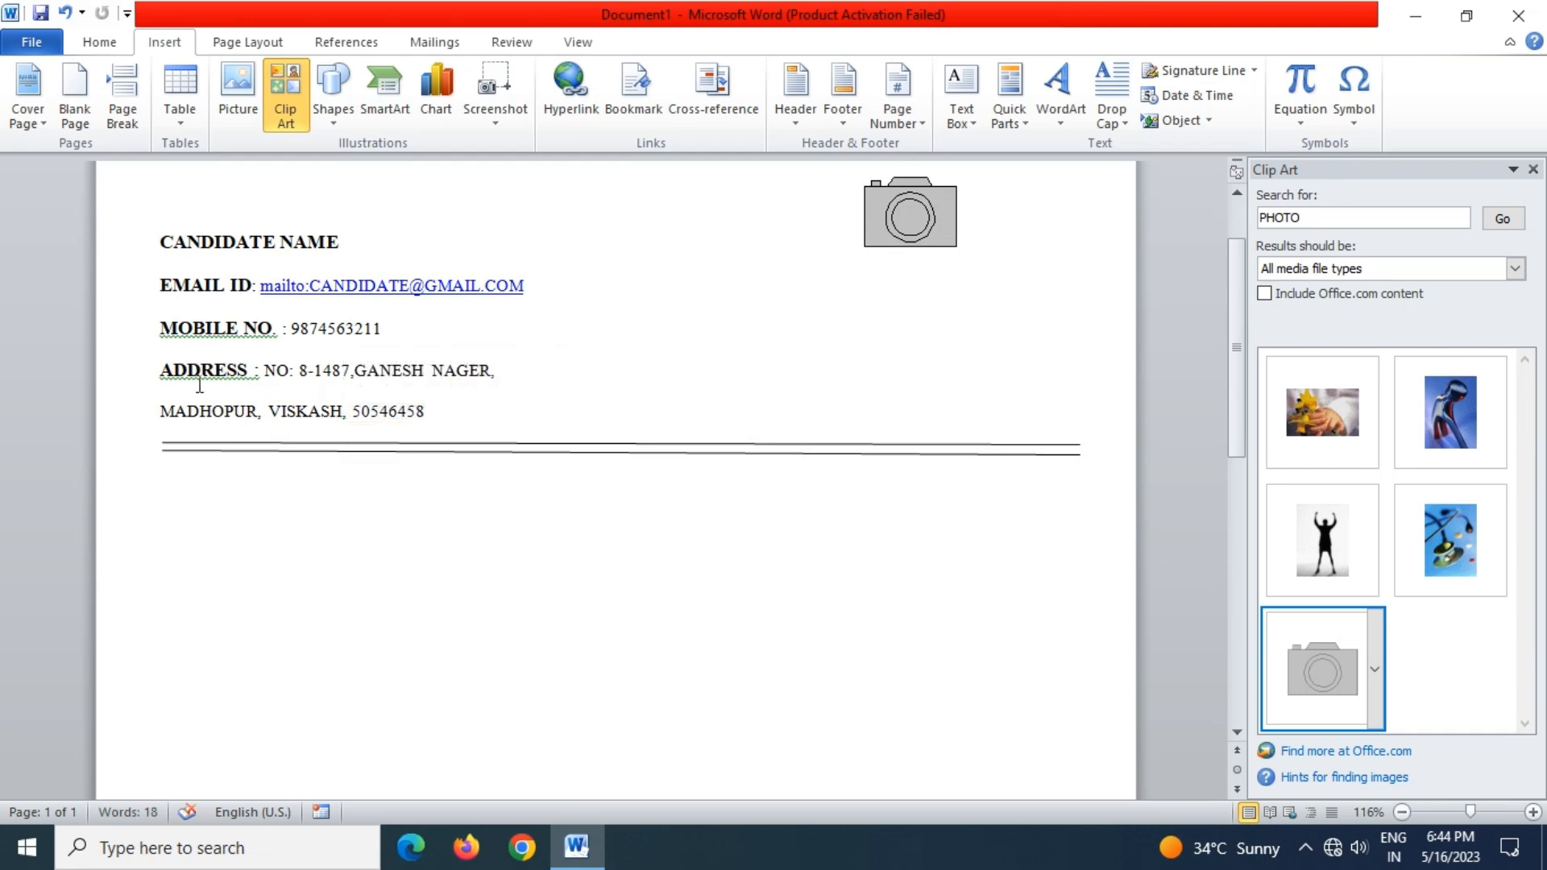
right_click(201, 371)
click(278, 394)
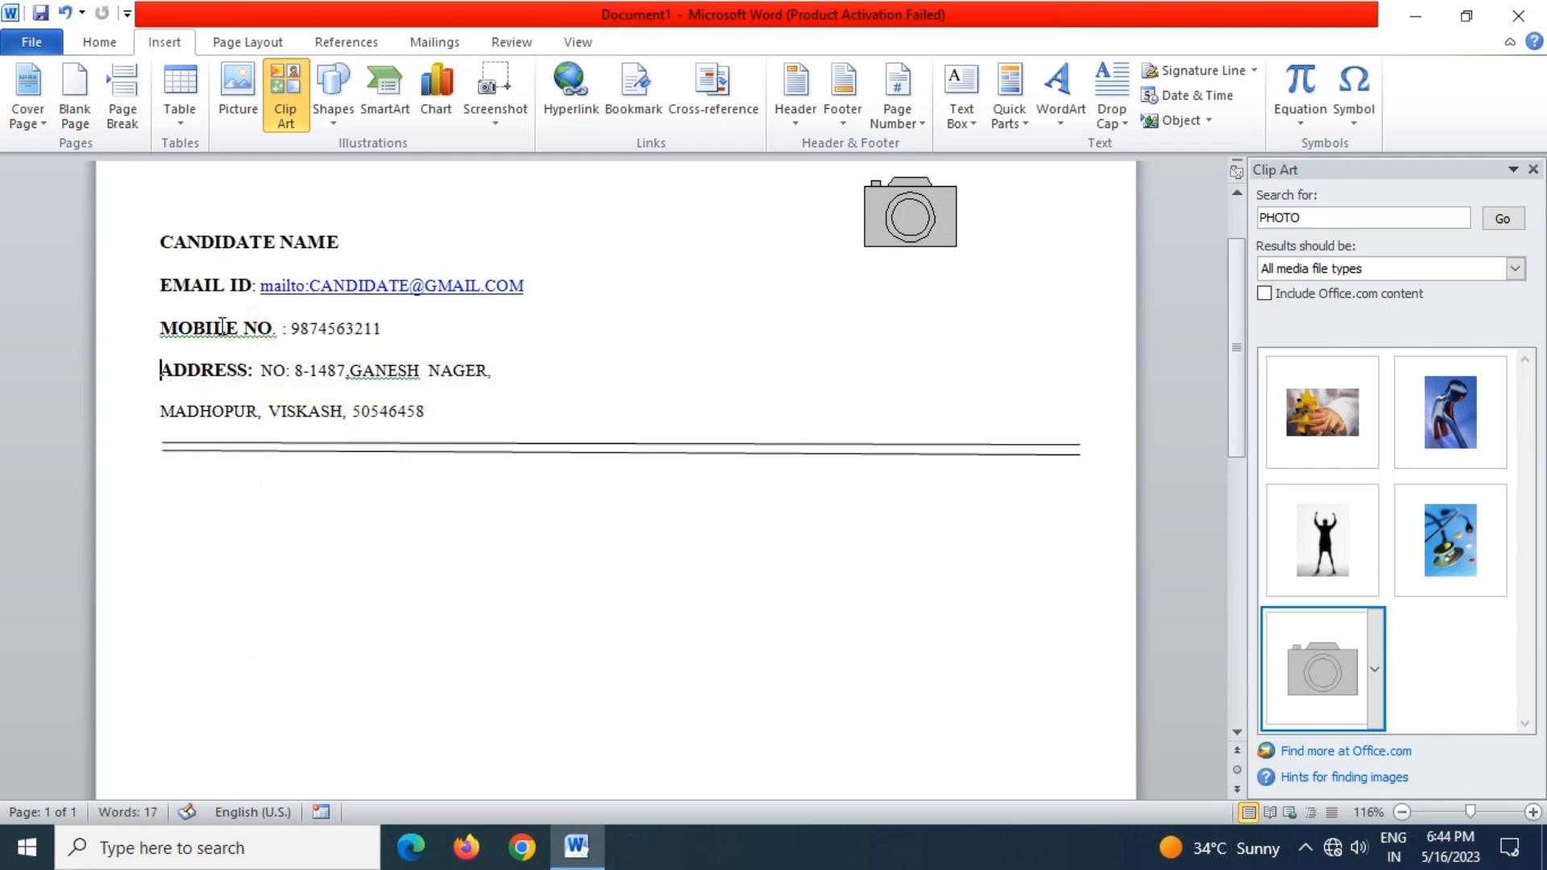
right_click(224, 326)
click(310, 385)
scroll(419, 398, down, 1)
right_click(388, 309)
click(415, 331)
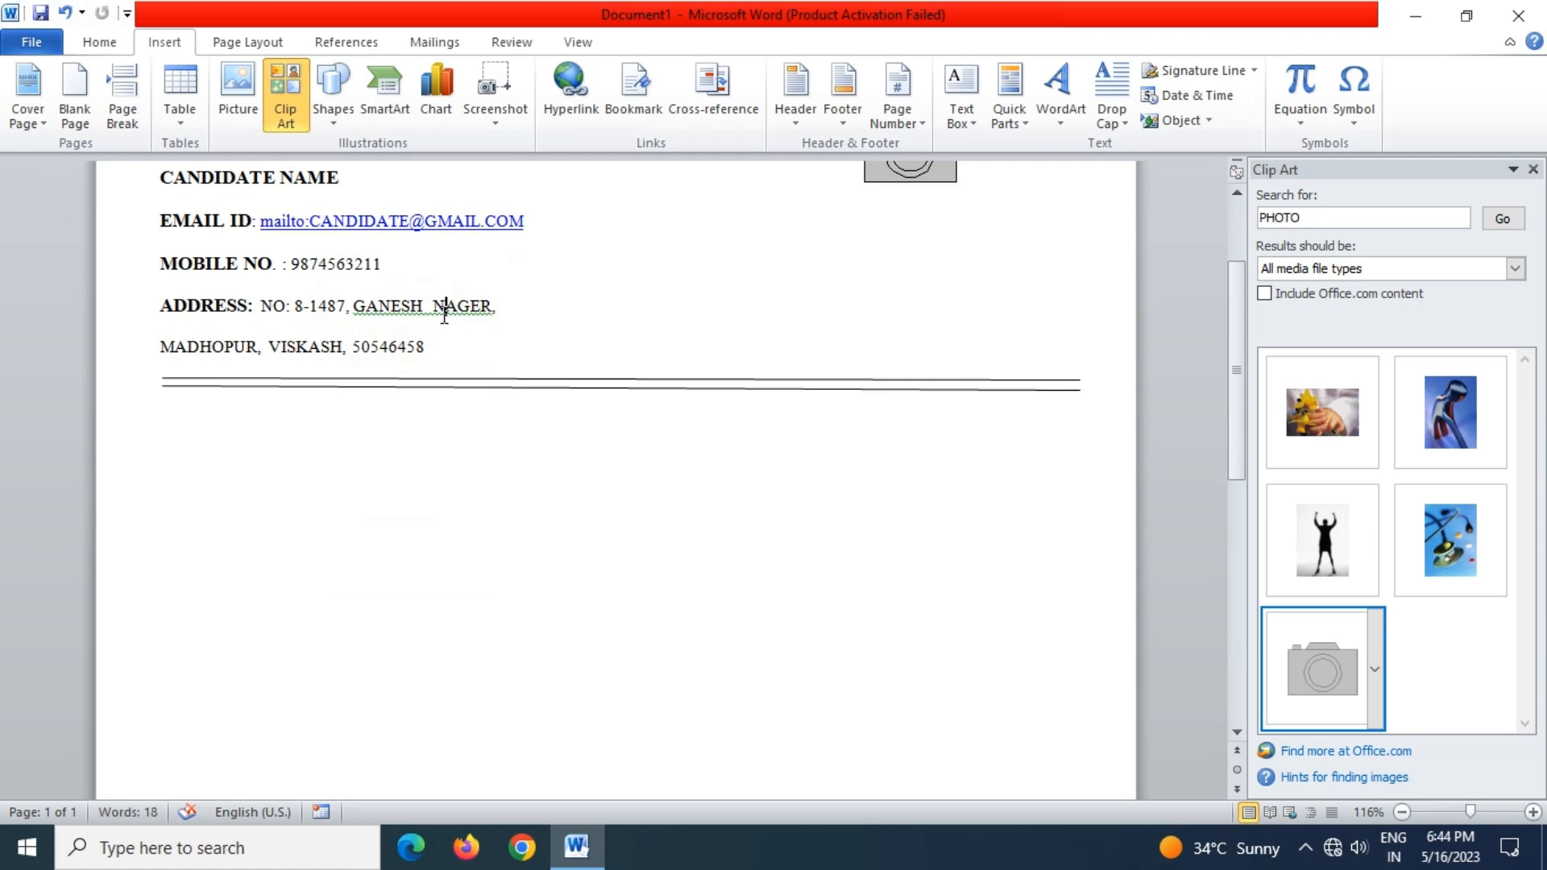
right_click(487, 311)
click(580, 331)
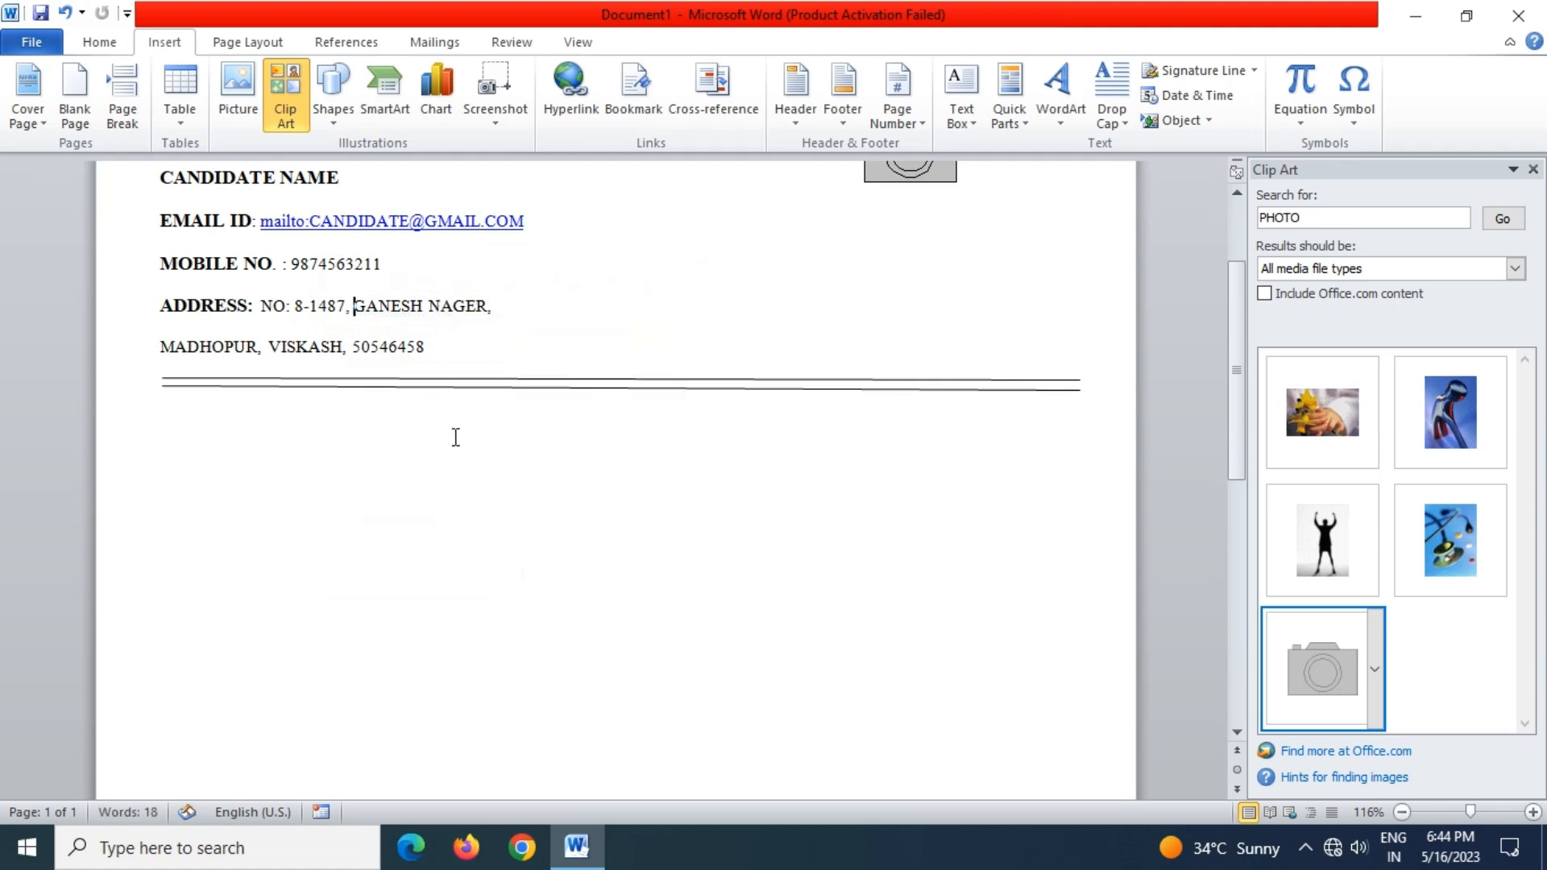
Add a blank line above the border, then remove it again
click(207, 438)
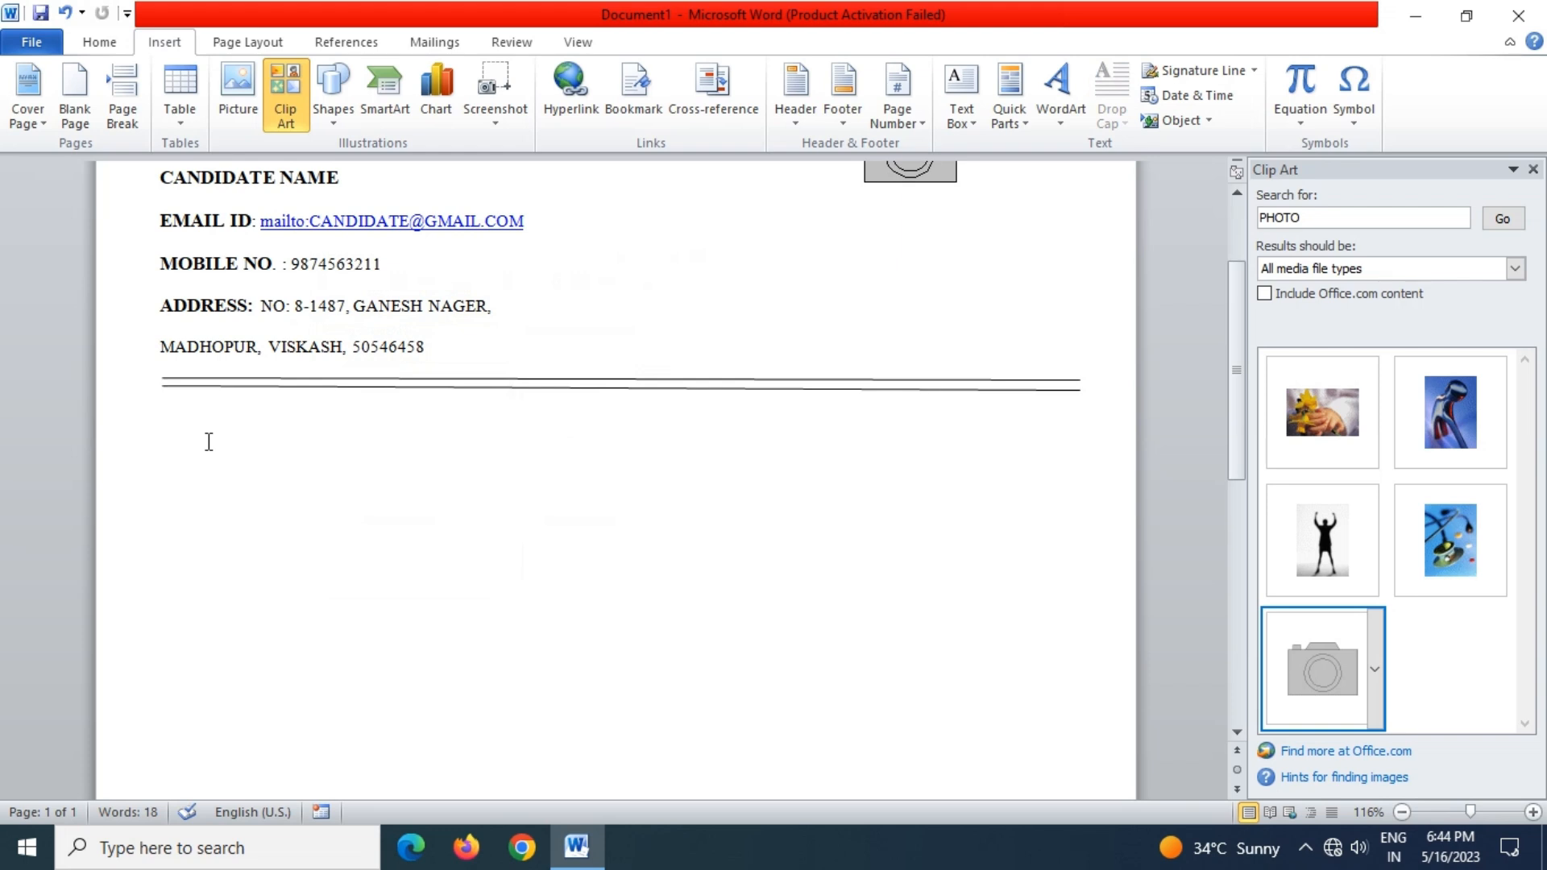
key(Return)
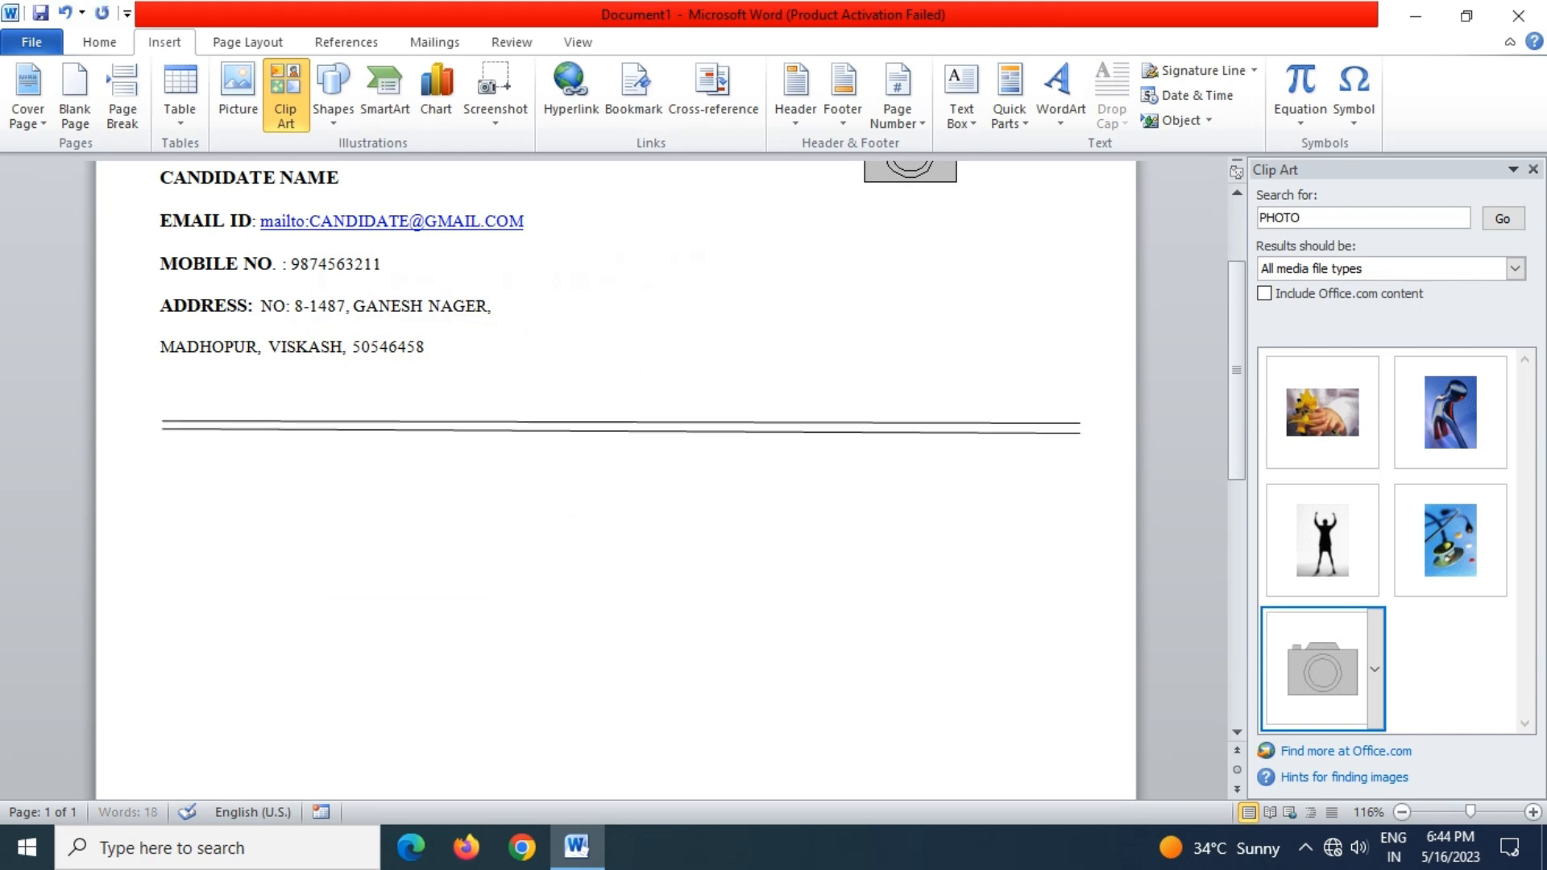
key(BackSpace)
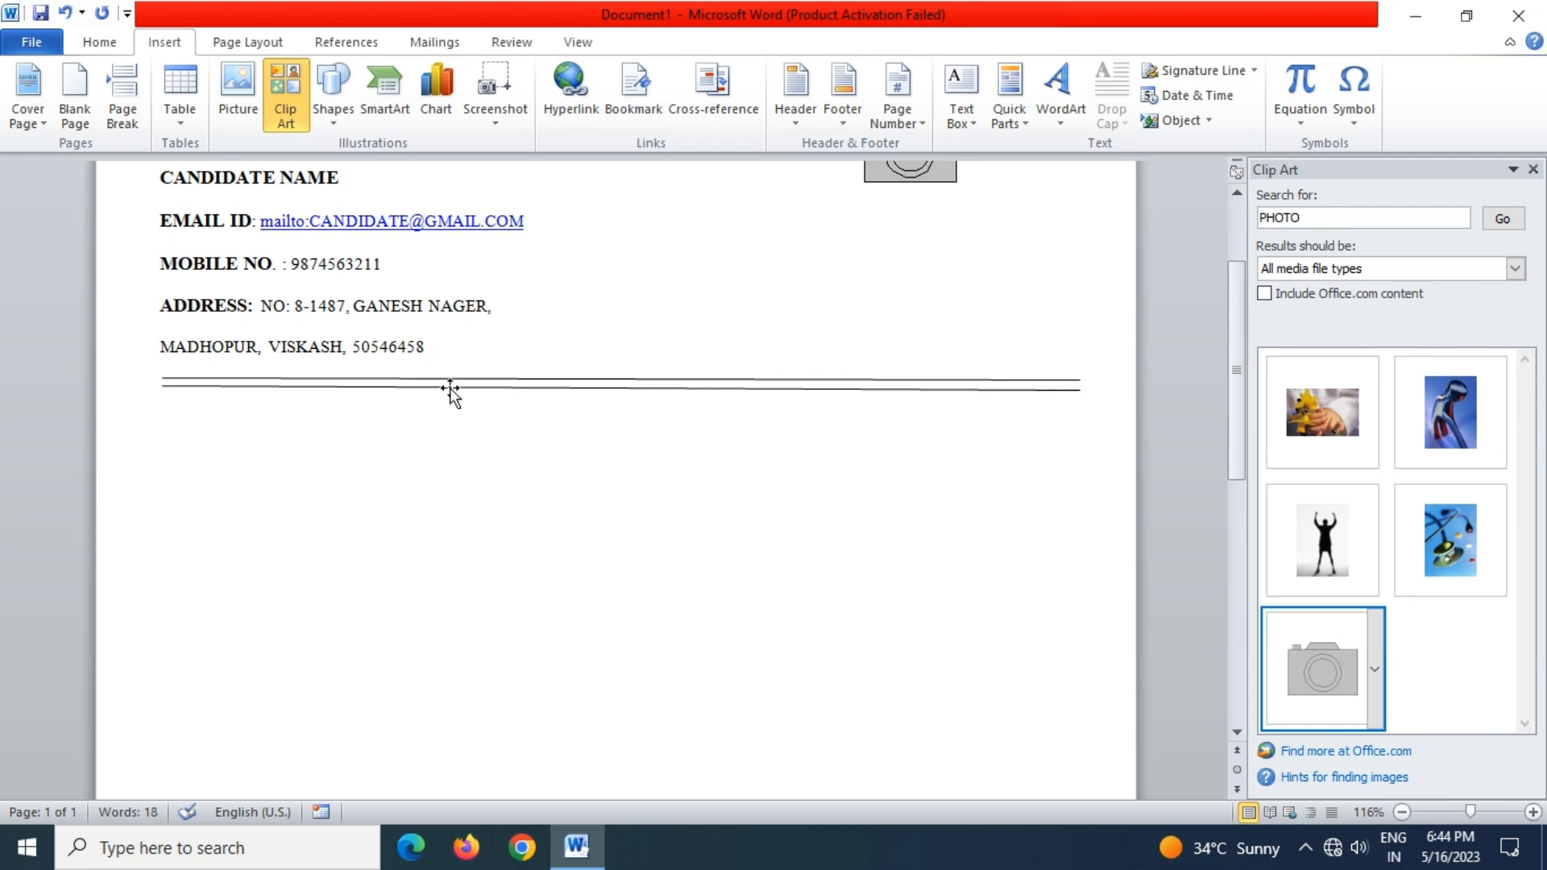
Type the heading CARRER OBJECTIVE below the double border and start a new line
click(196, 434)
text(CARRE)
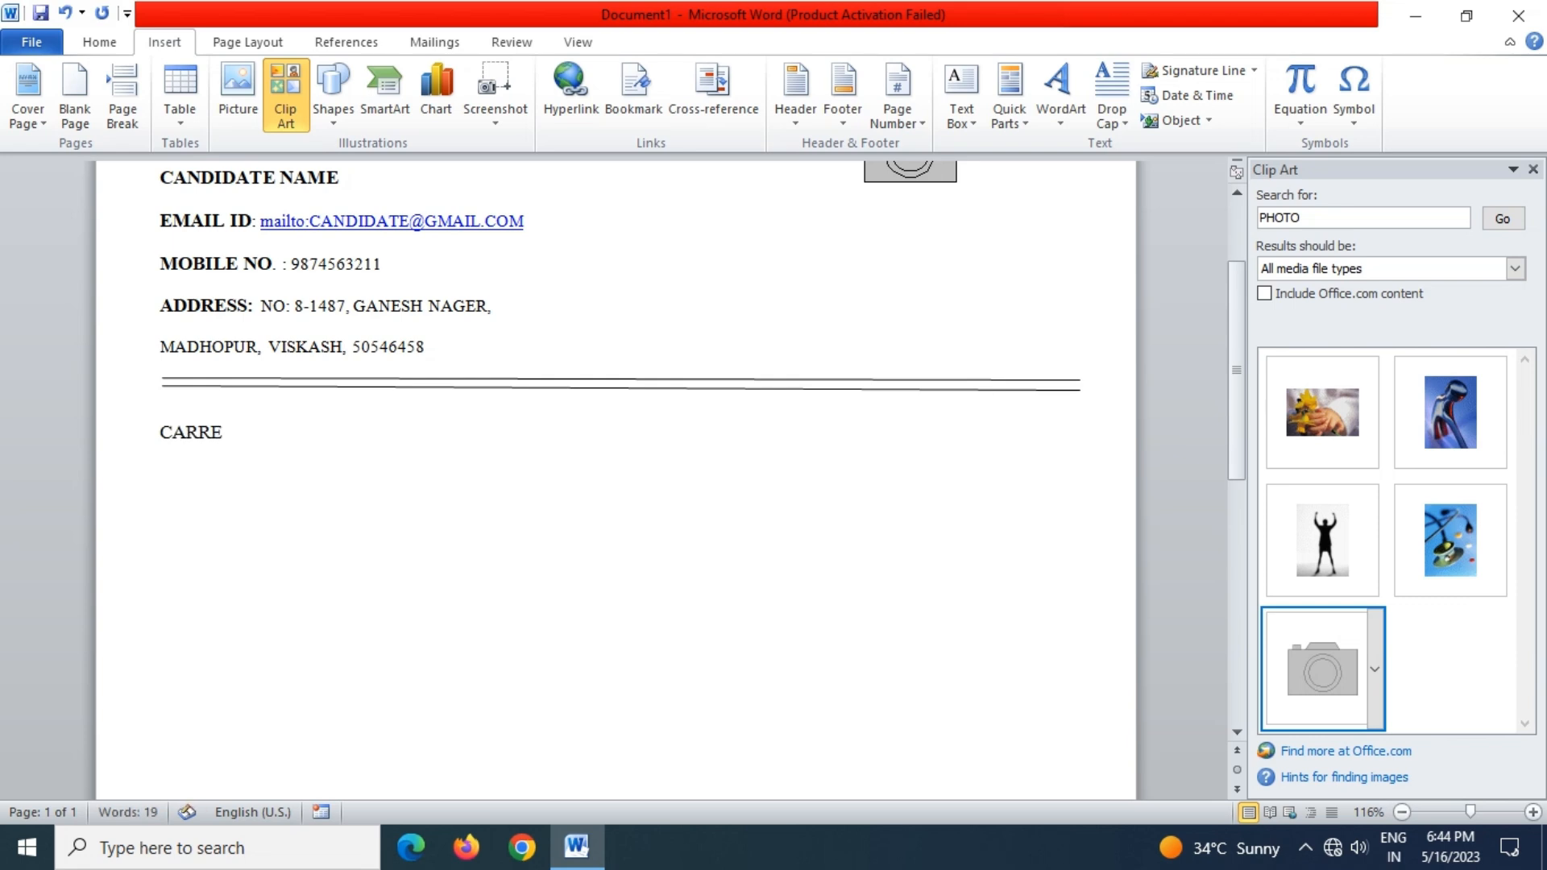
text(R OBJEC)
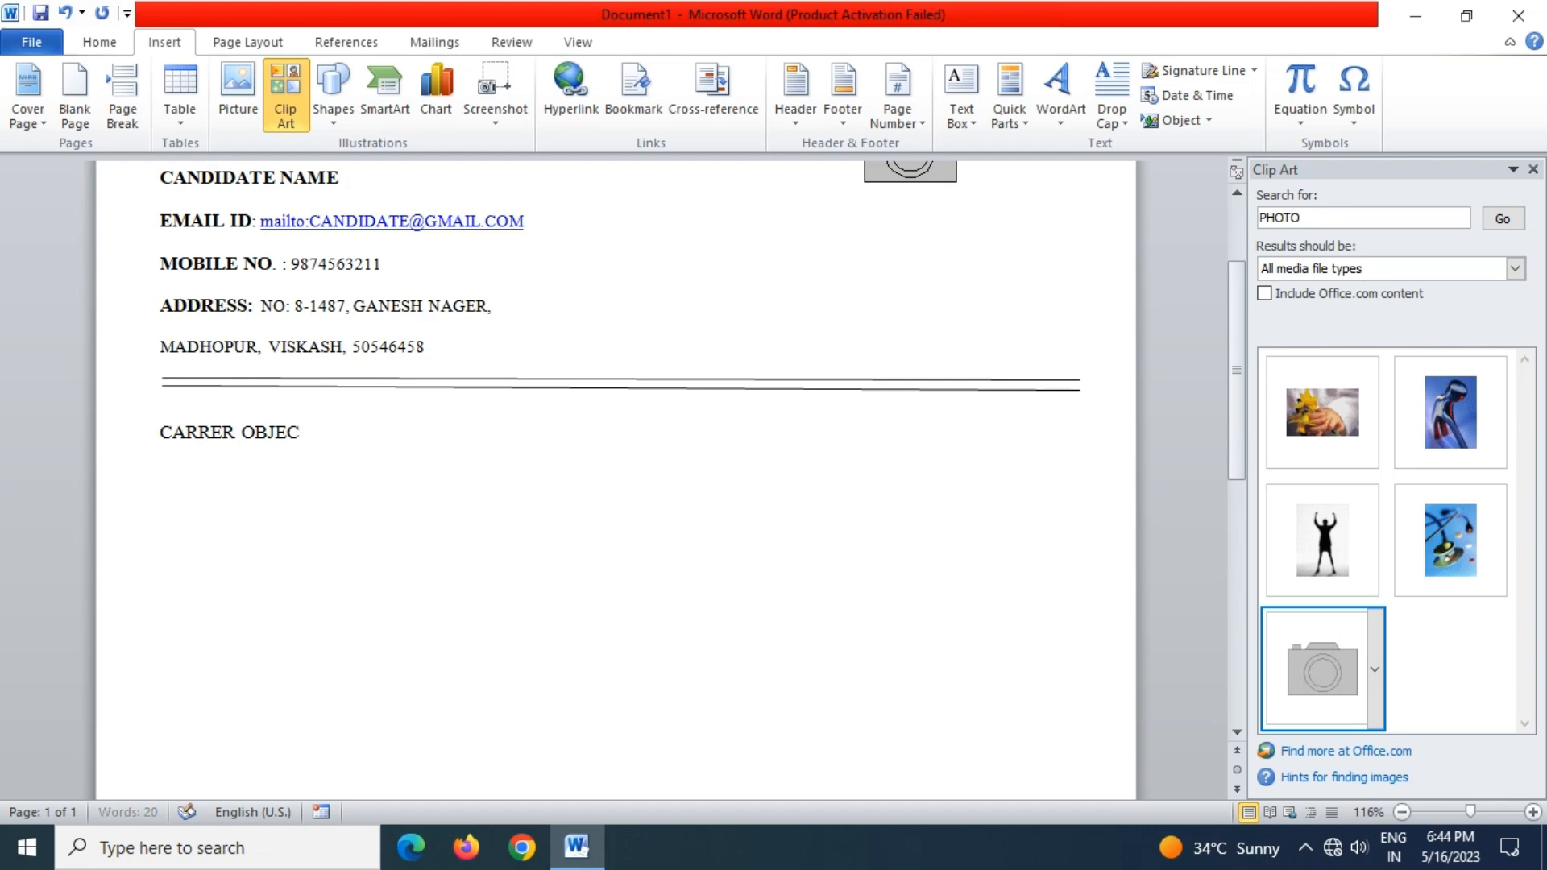
text(TIVE)
key(Return)
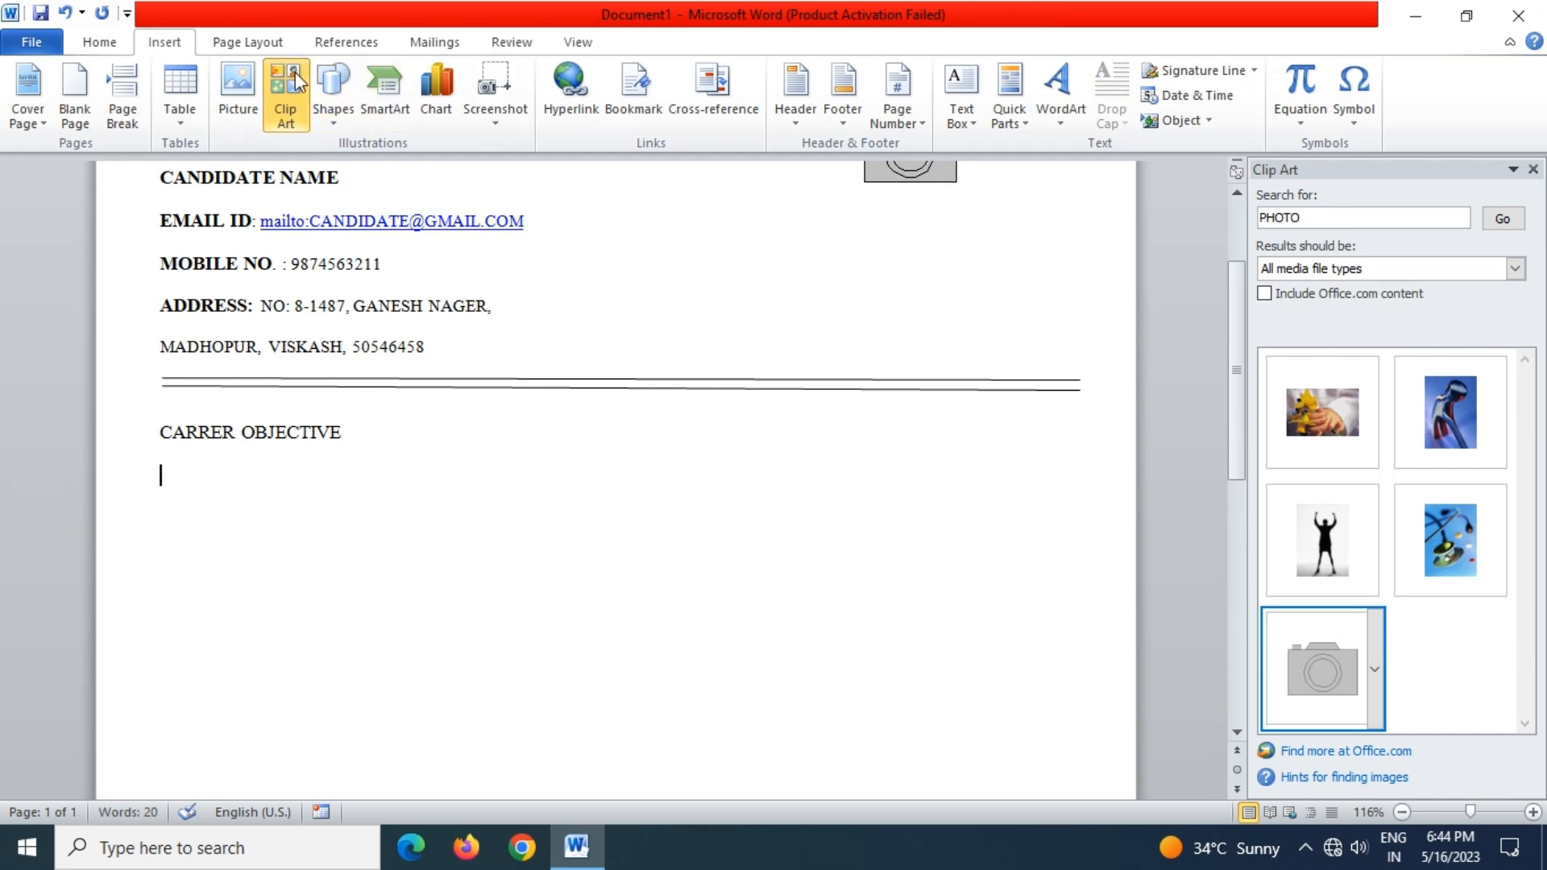
Add a bullet: 'OBTAIN A RESPONSBLE POSITION IN AN ORGANIZATION WITH THE BEST CAPABITITES, SKILL AND KNOWLEDGE'
click(125, 42)
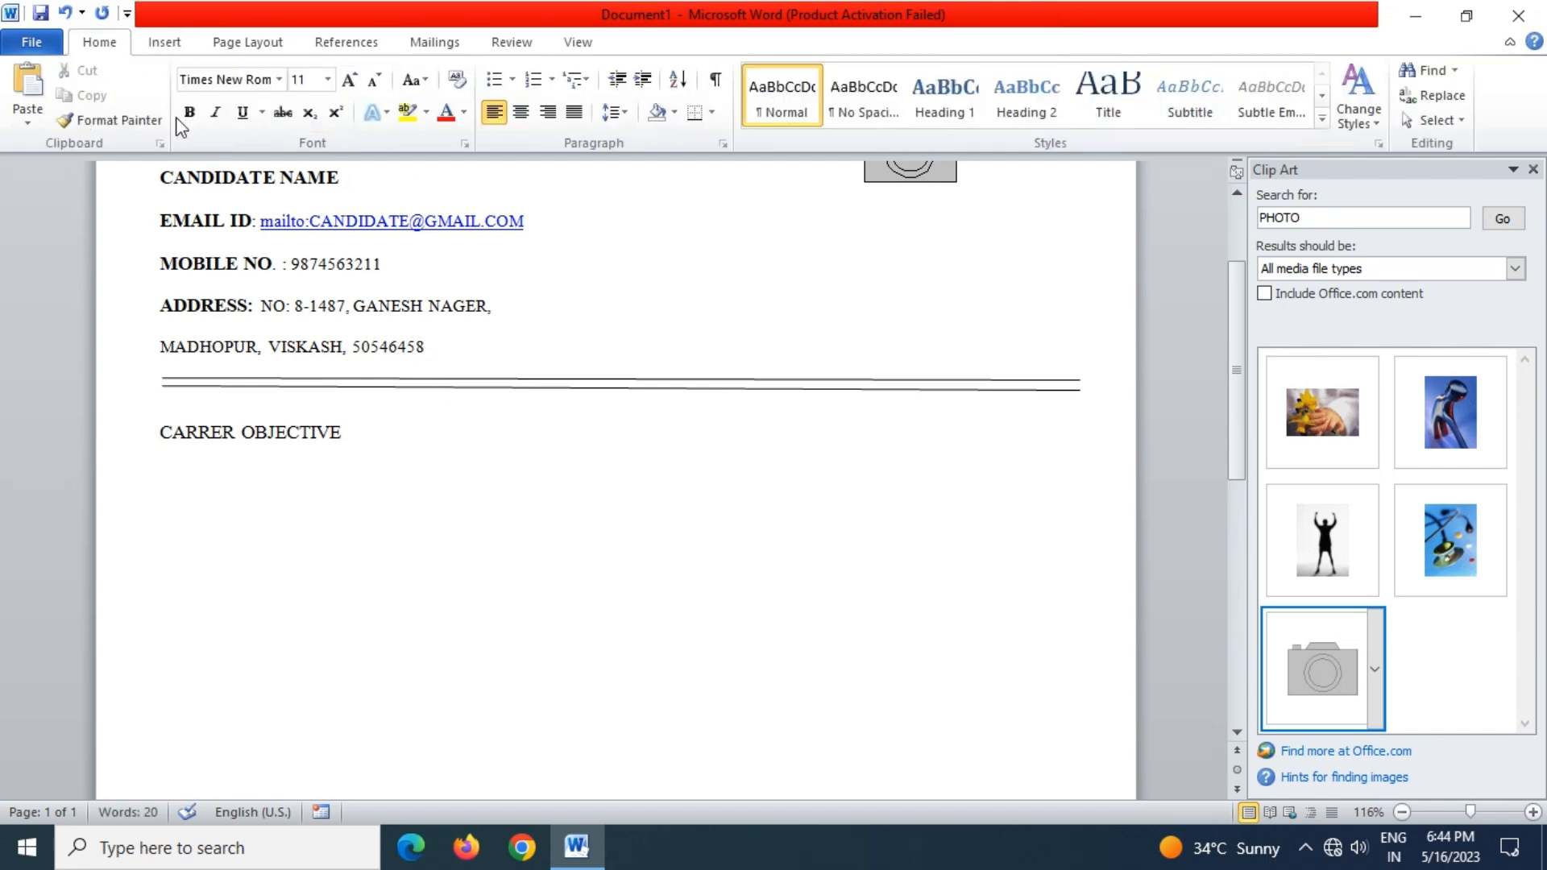
click(494, 79)
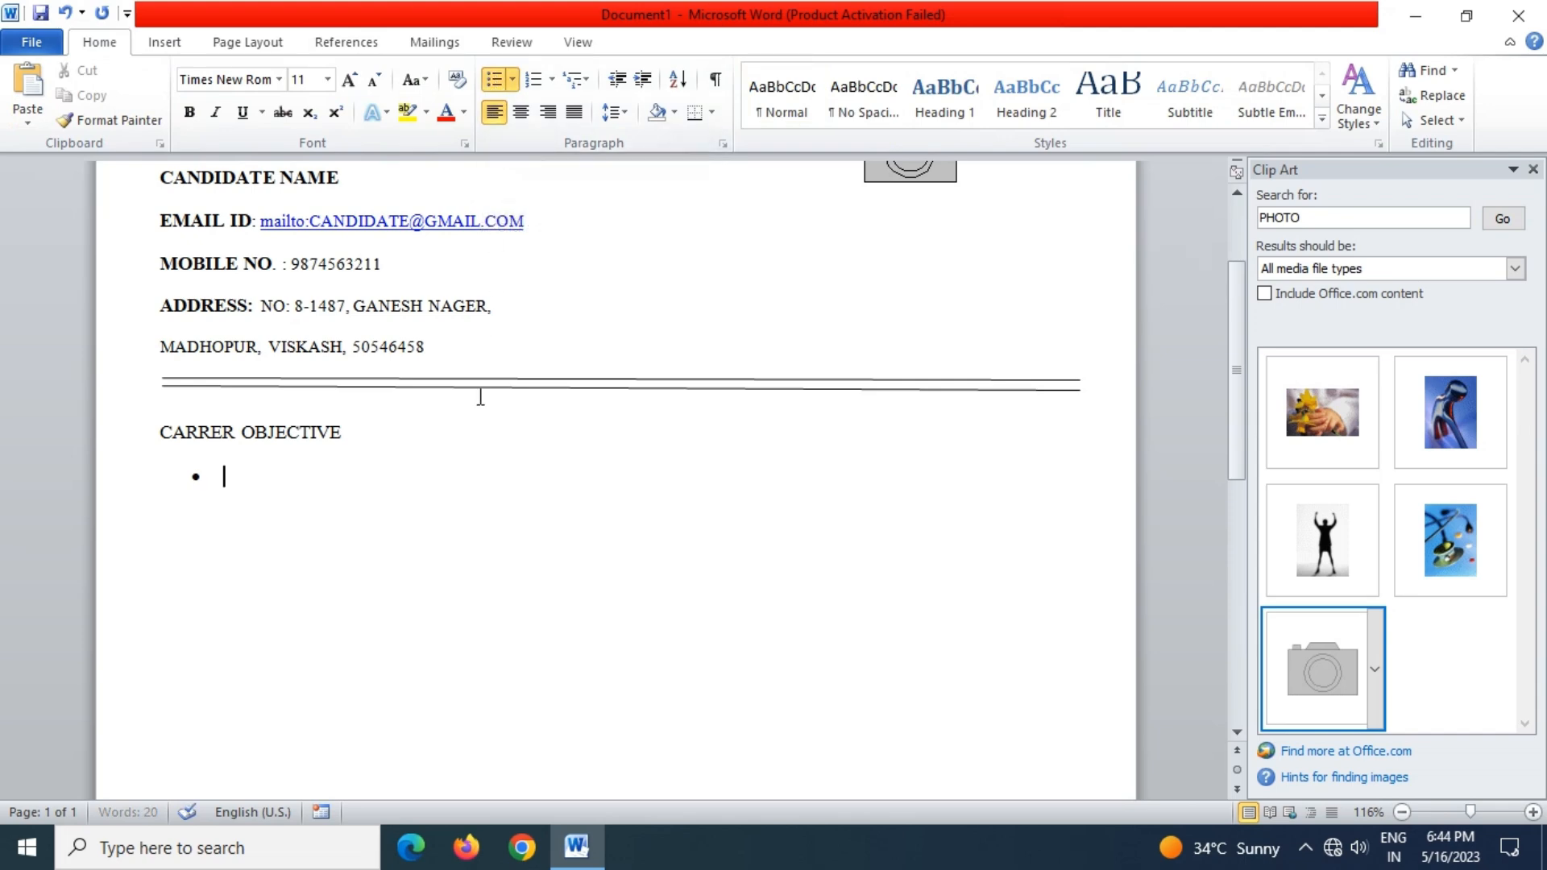
text(OBTAIN A RESPON)
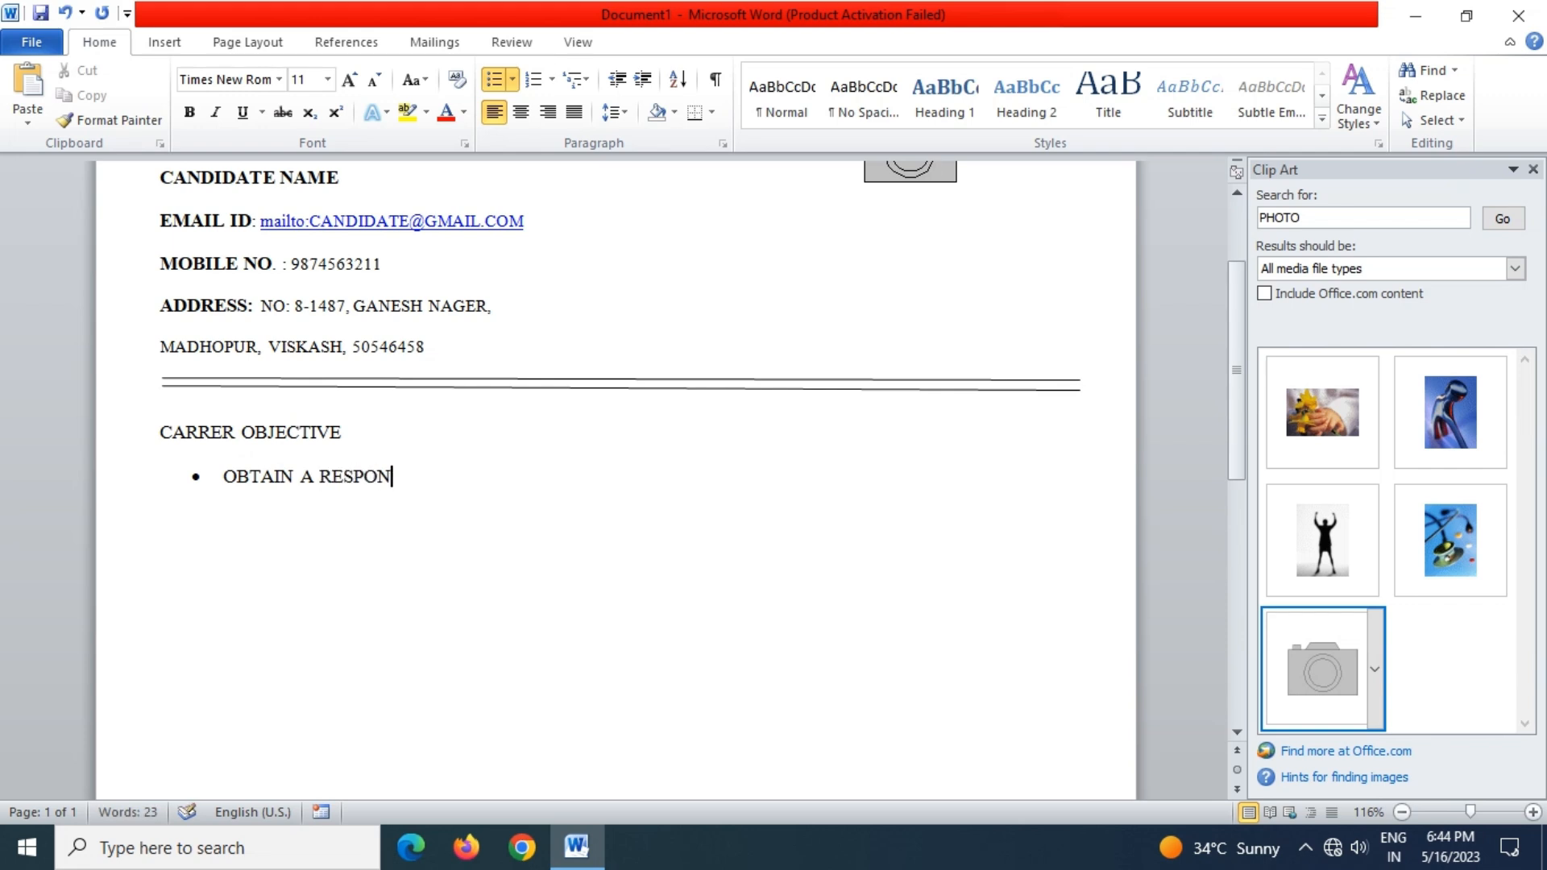
text(SBLE PO)
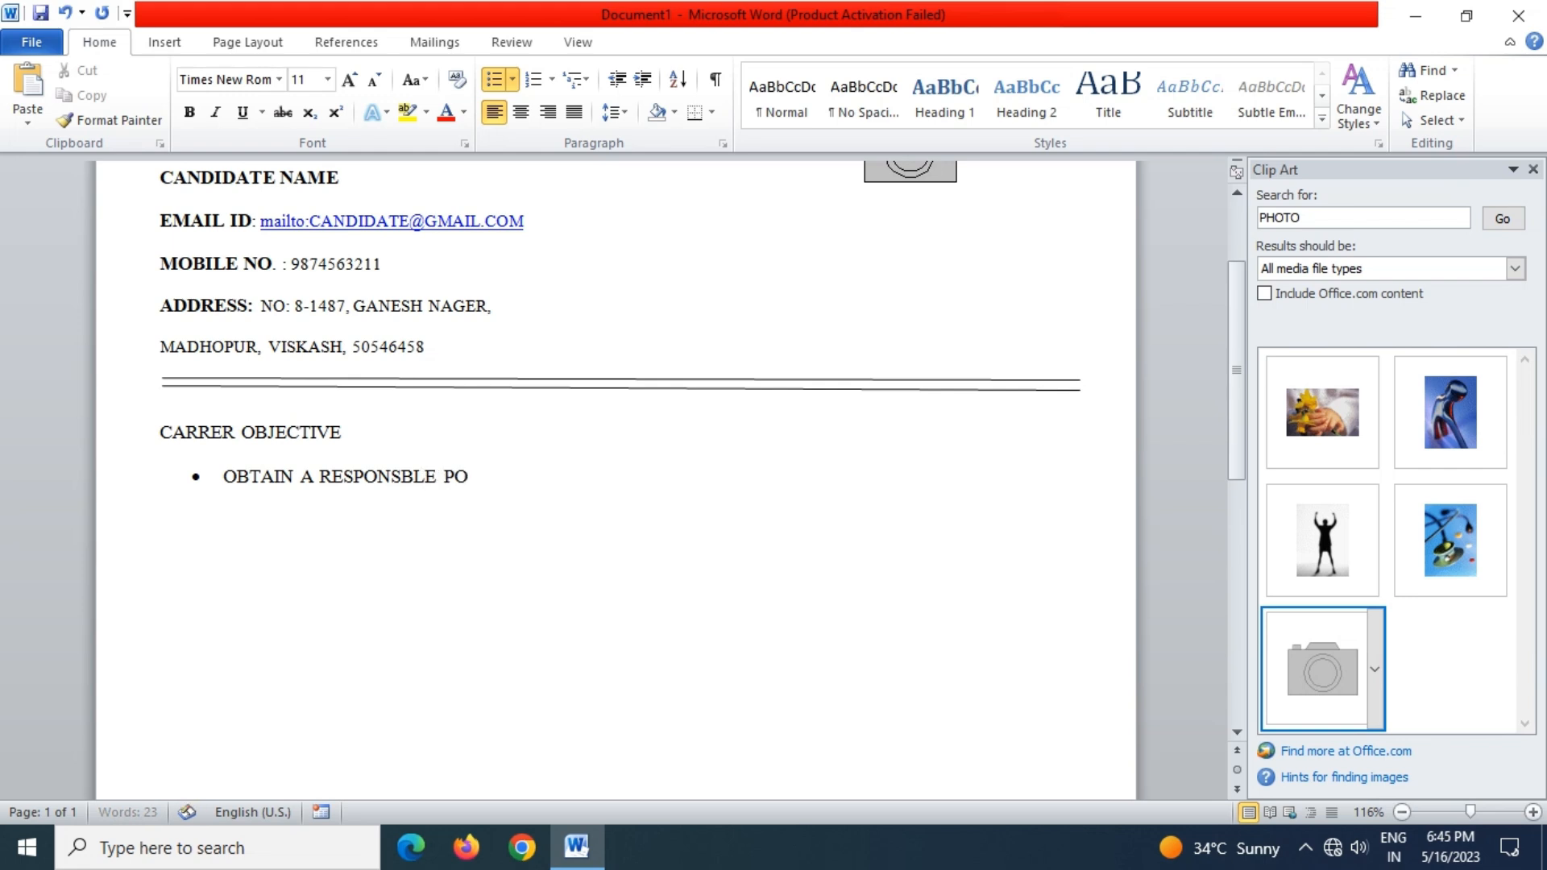
text(SITION IN A)
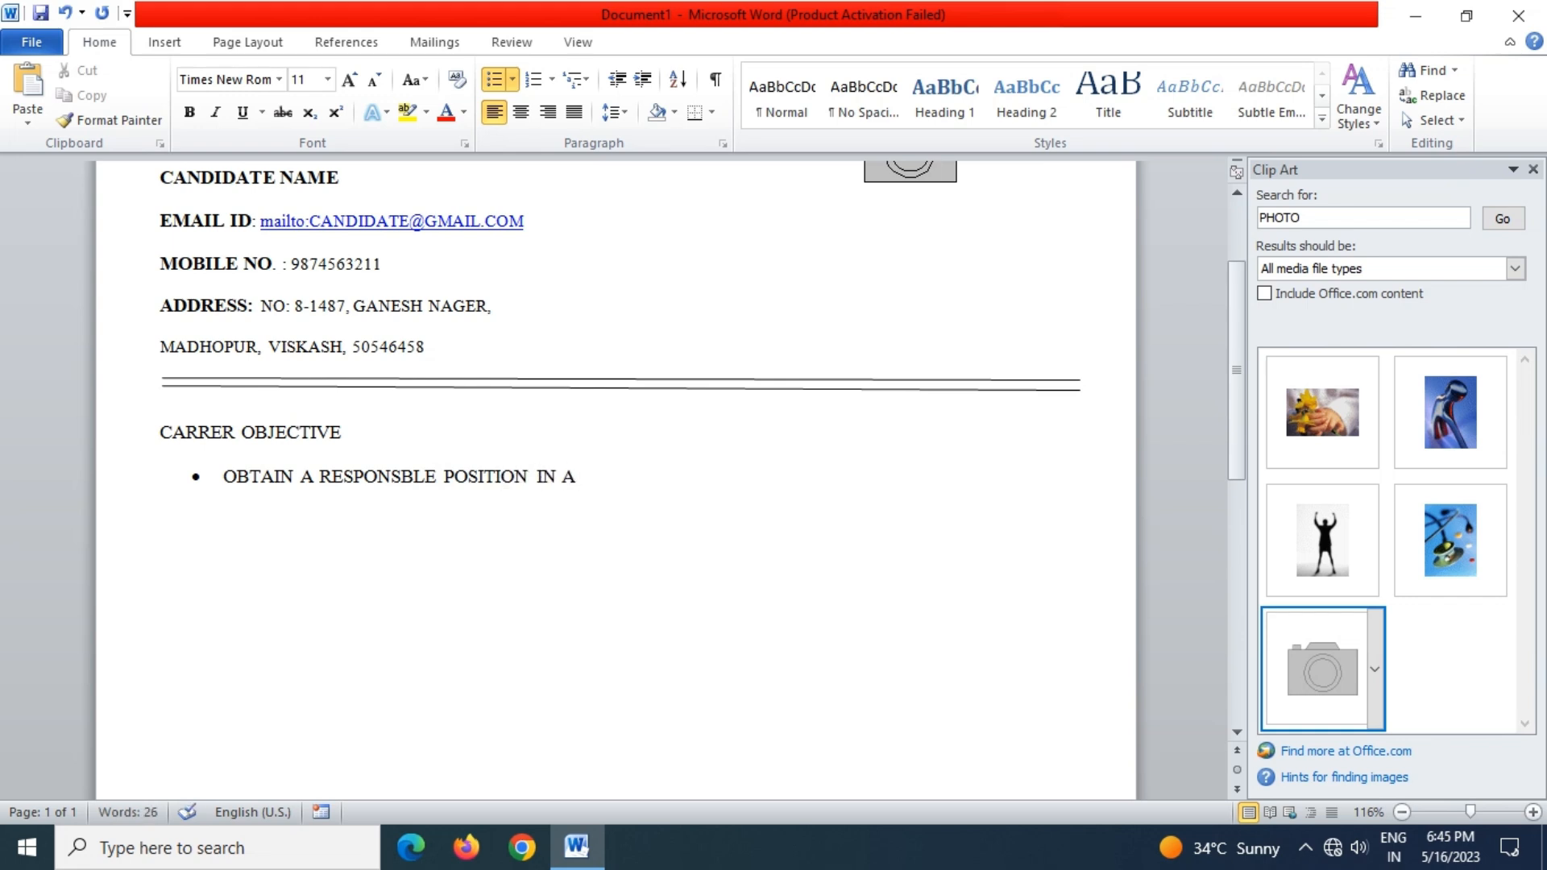
text( N ORGANIZATION)
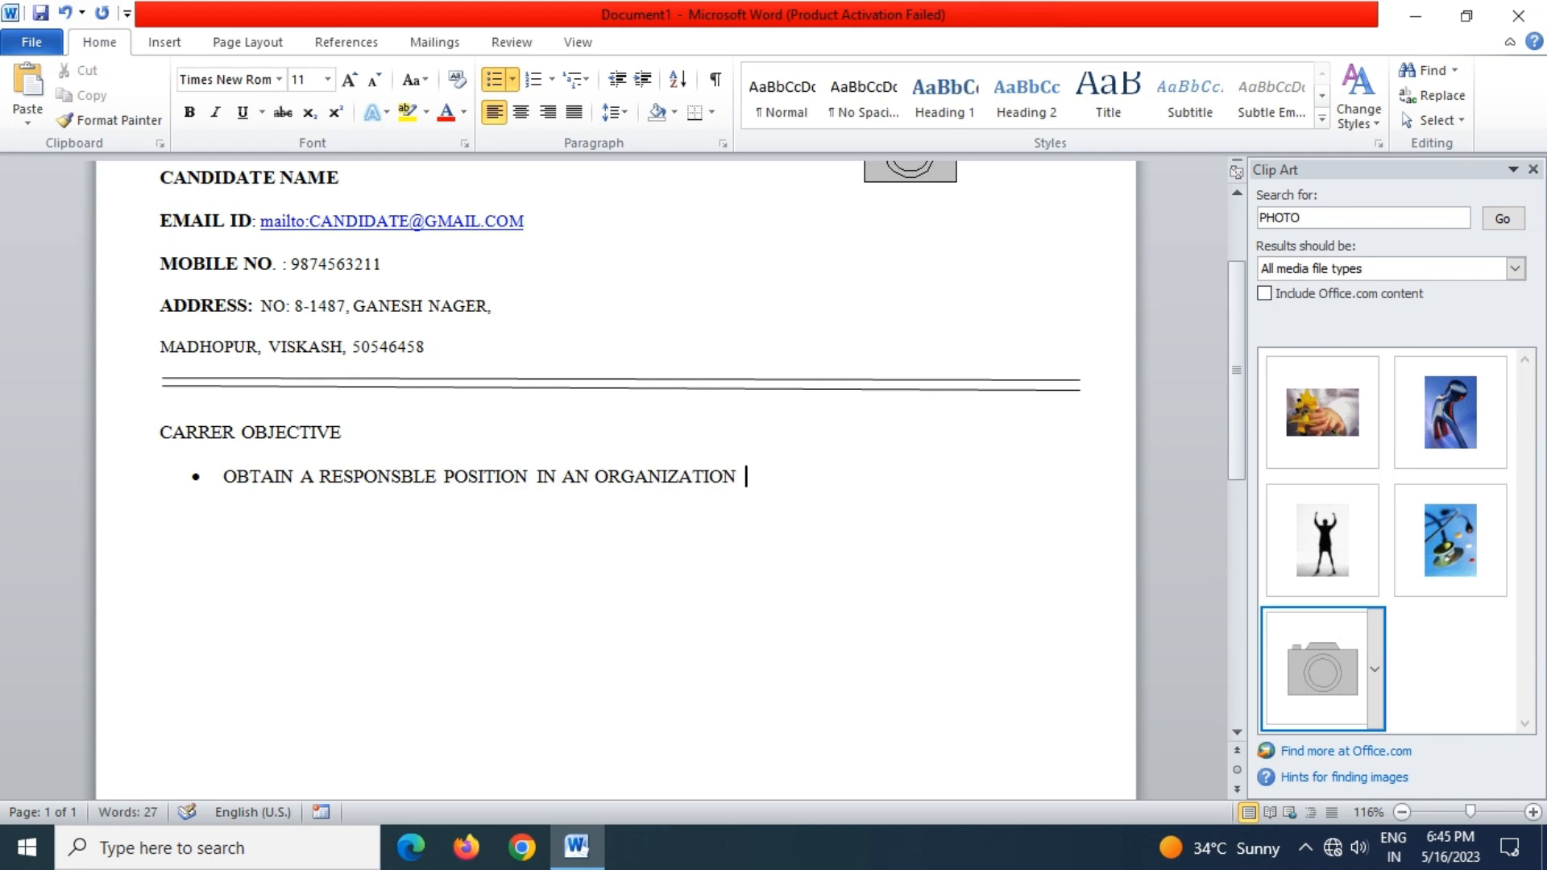
text( WITH THE BEST )
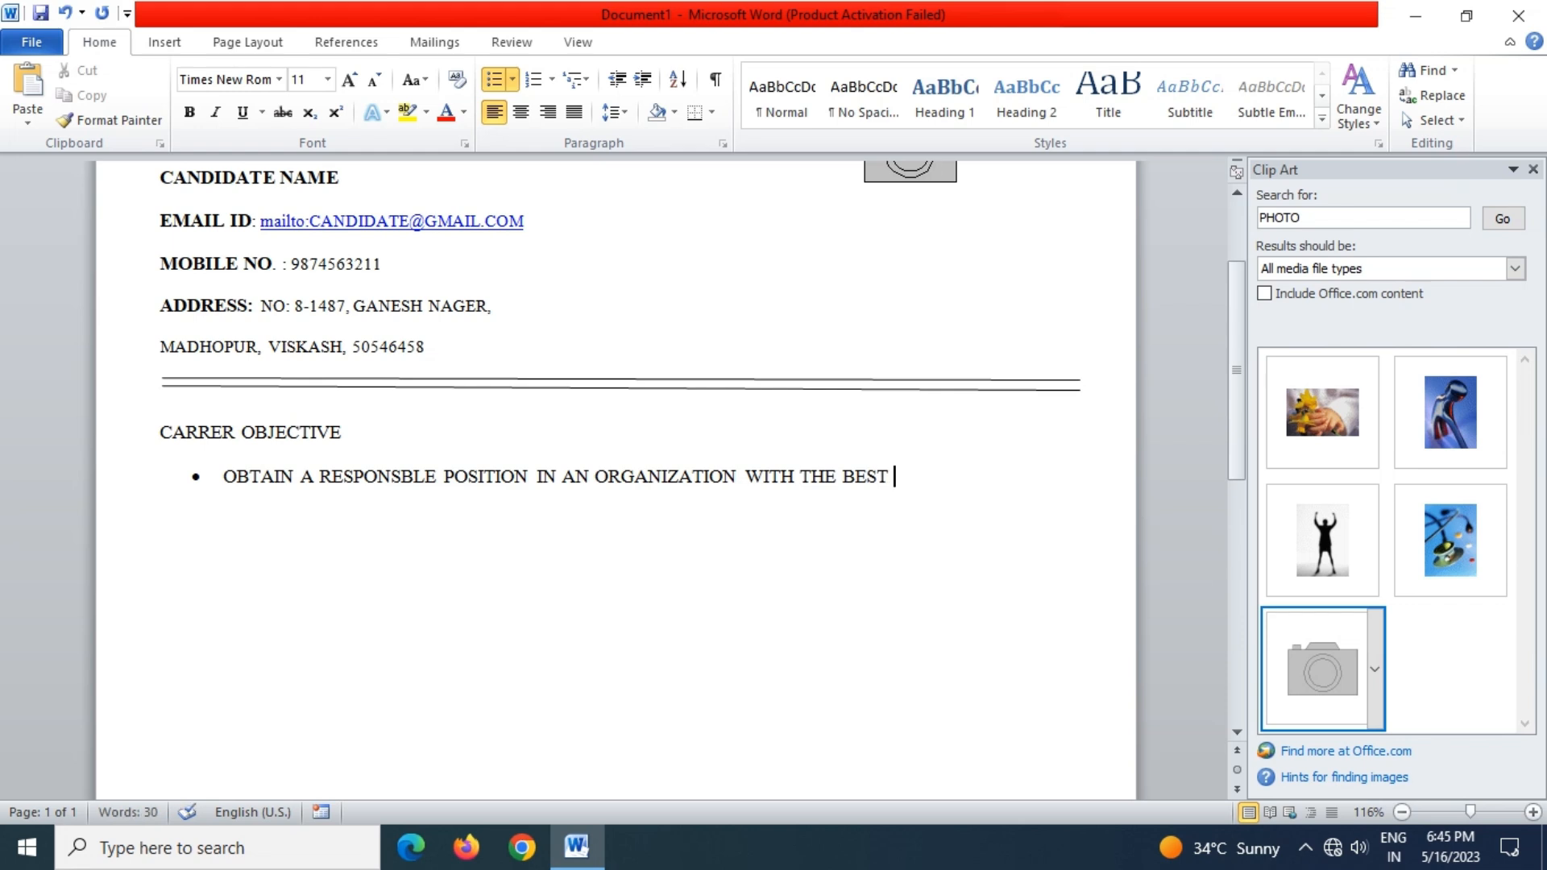
text(CAPABI)
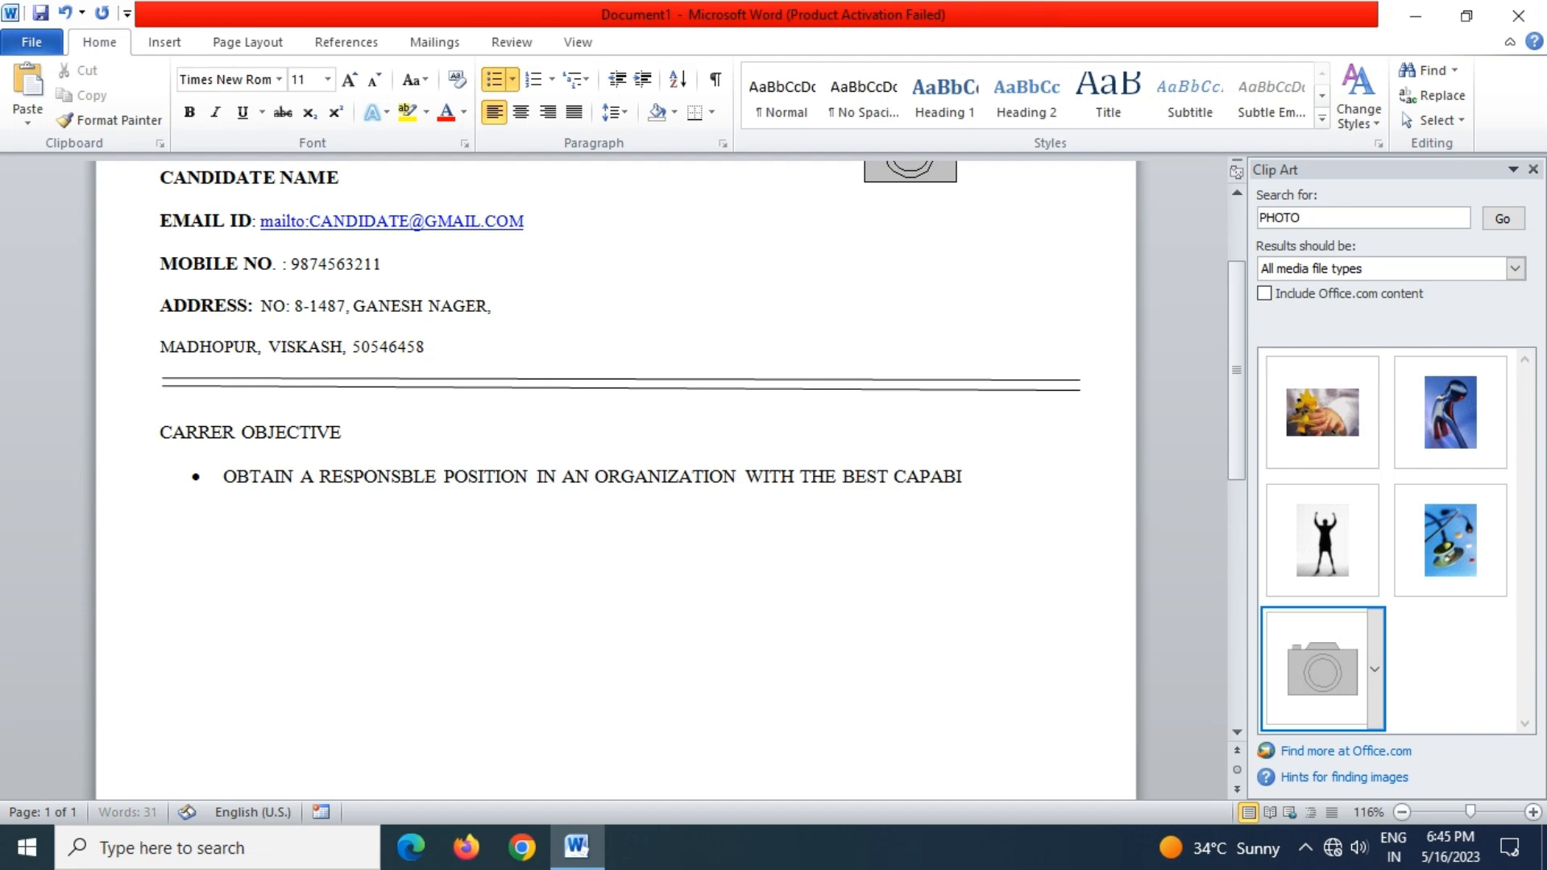
text(TITES)
key(BackSpace)
text(, SKILL)
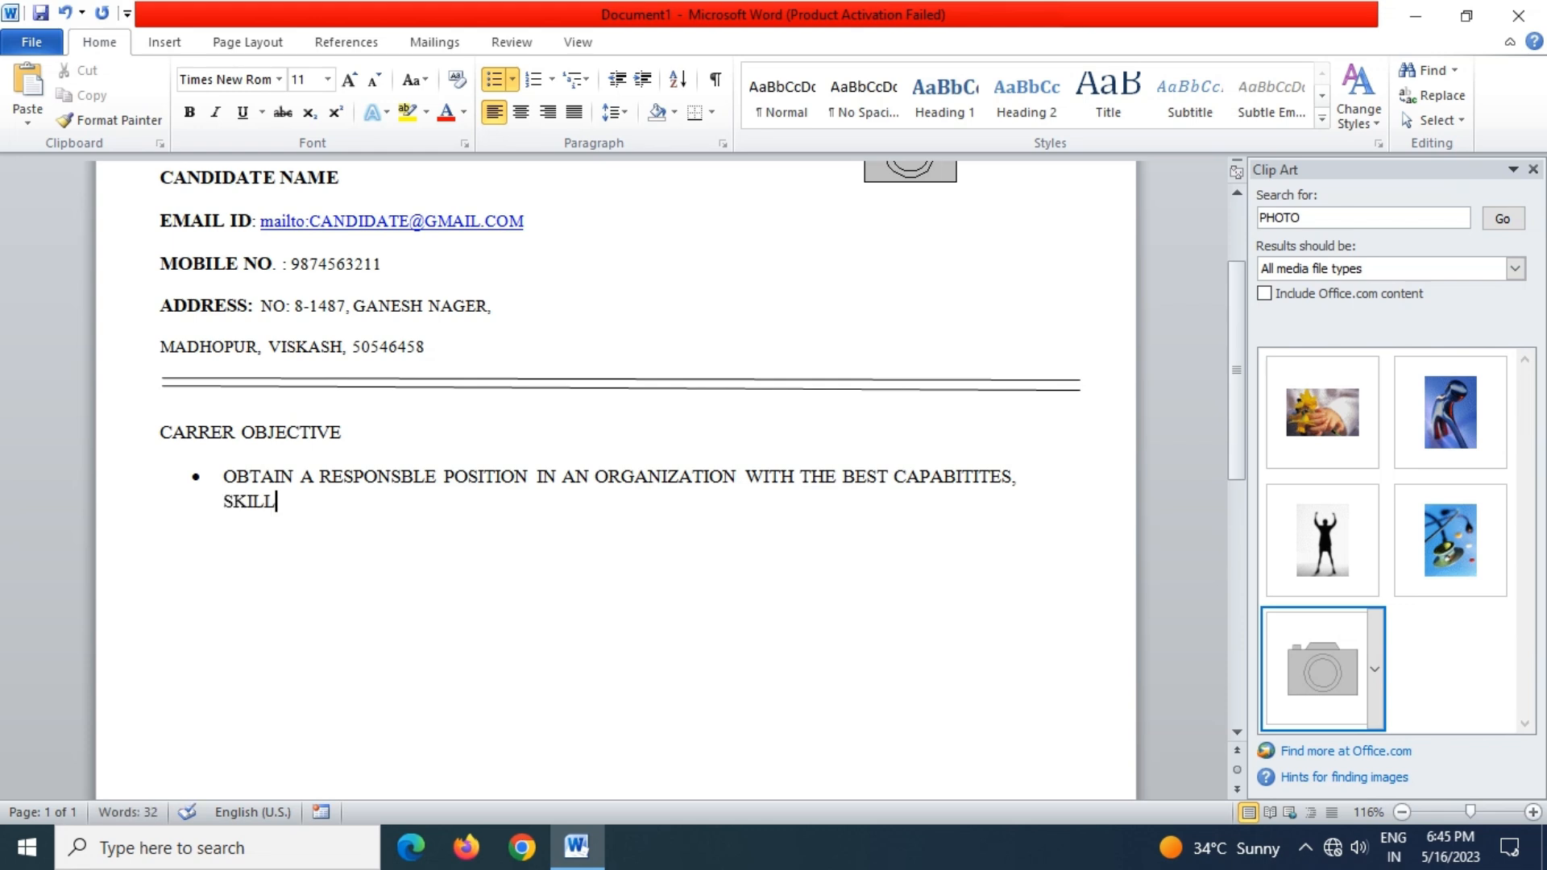
text(  AND KN)
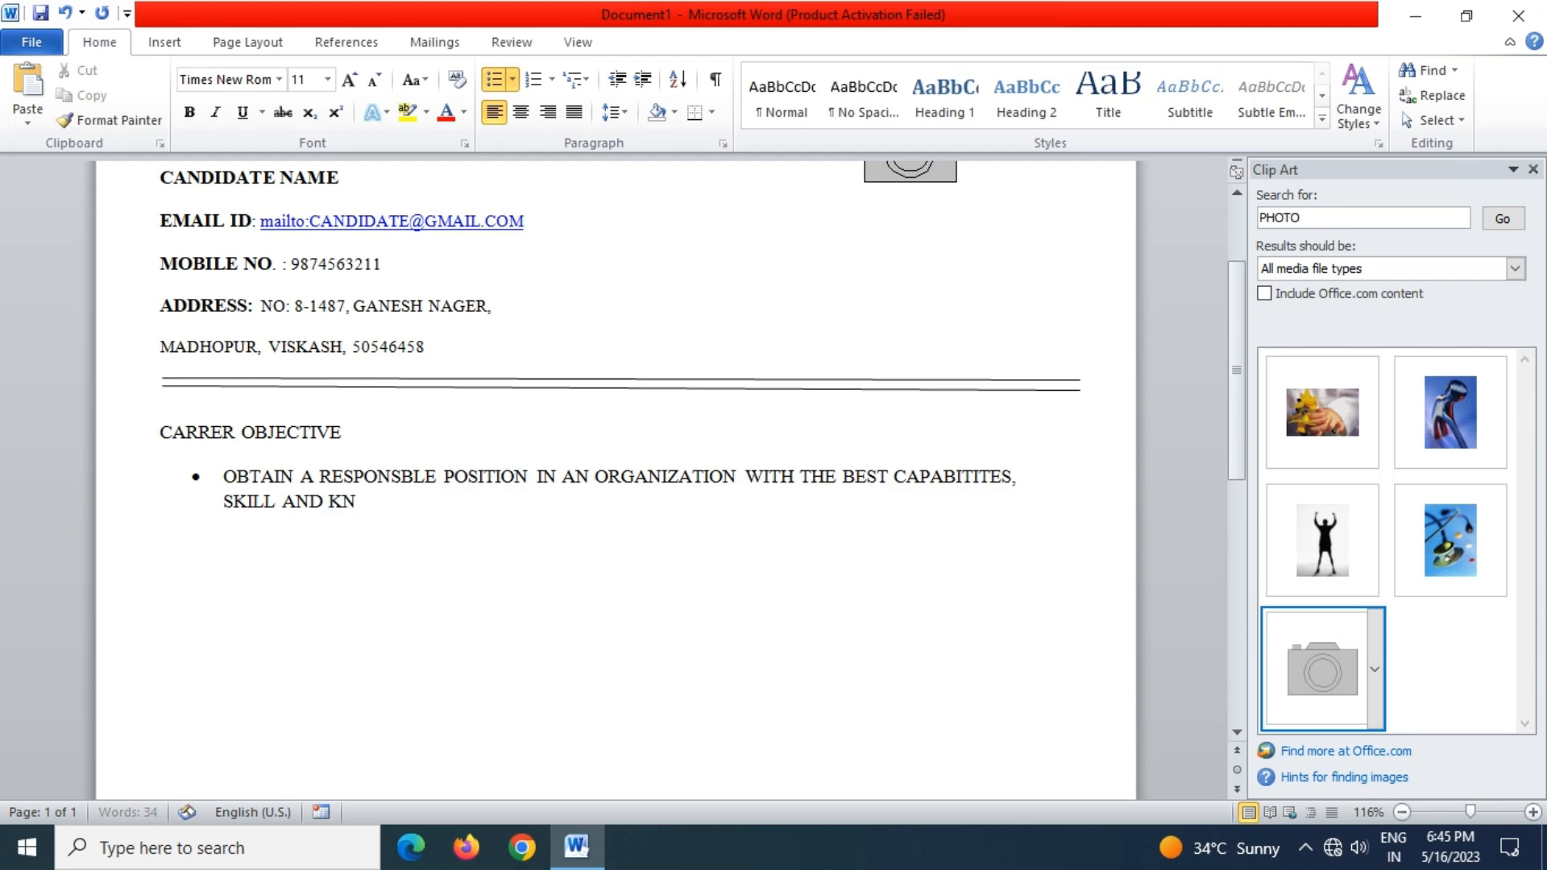
text(OWLEDGE)
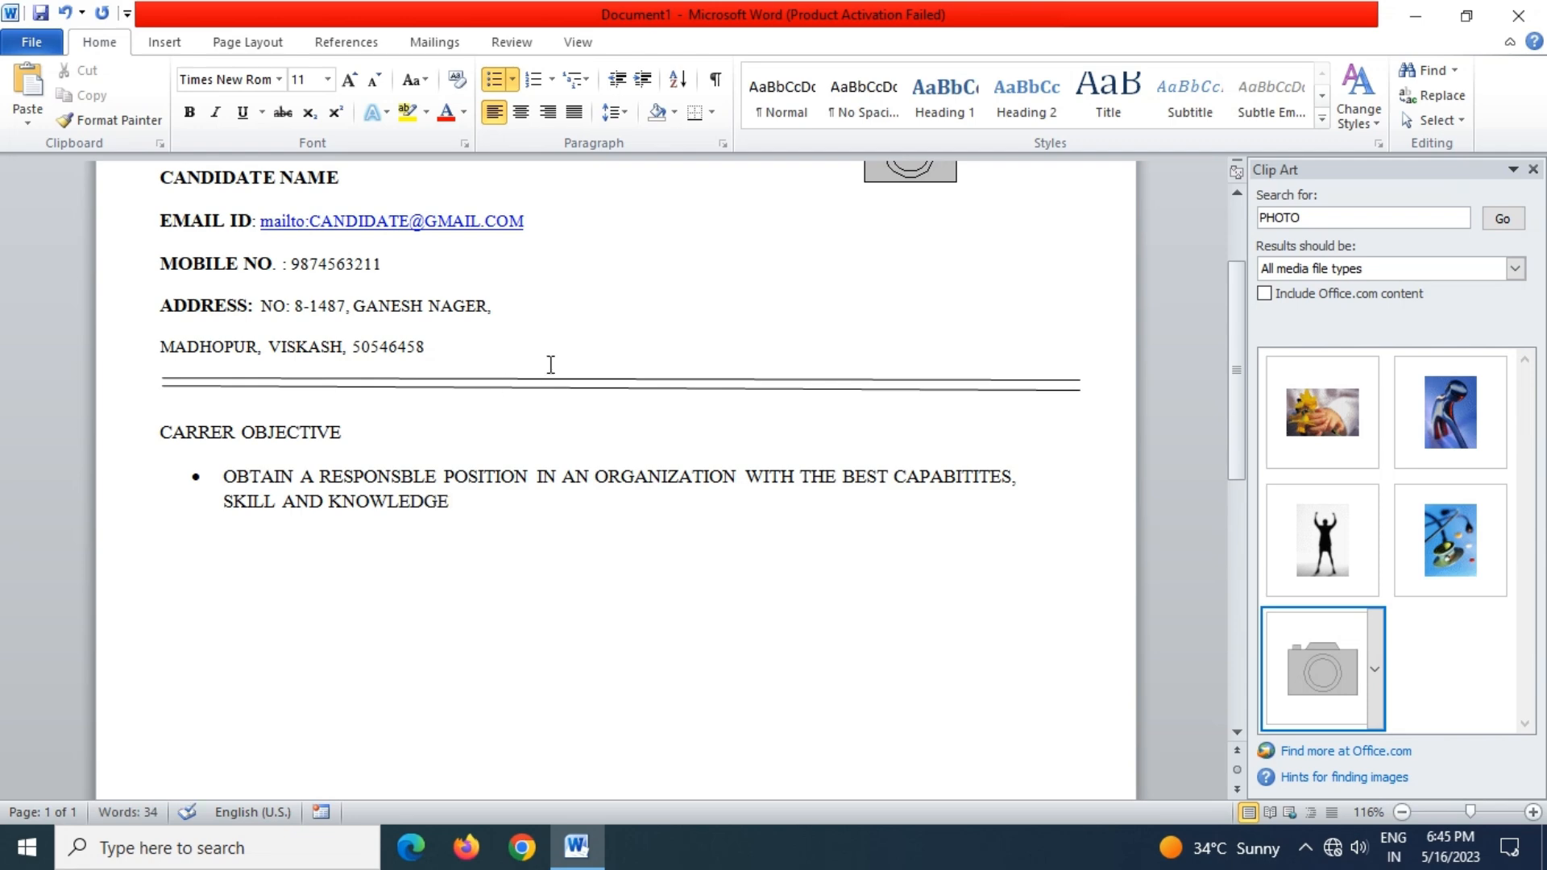
Make the CARRER OBJECTIVE heading bold at font size 12
drag(347, 455, 160, 439)
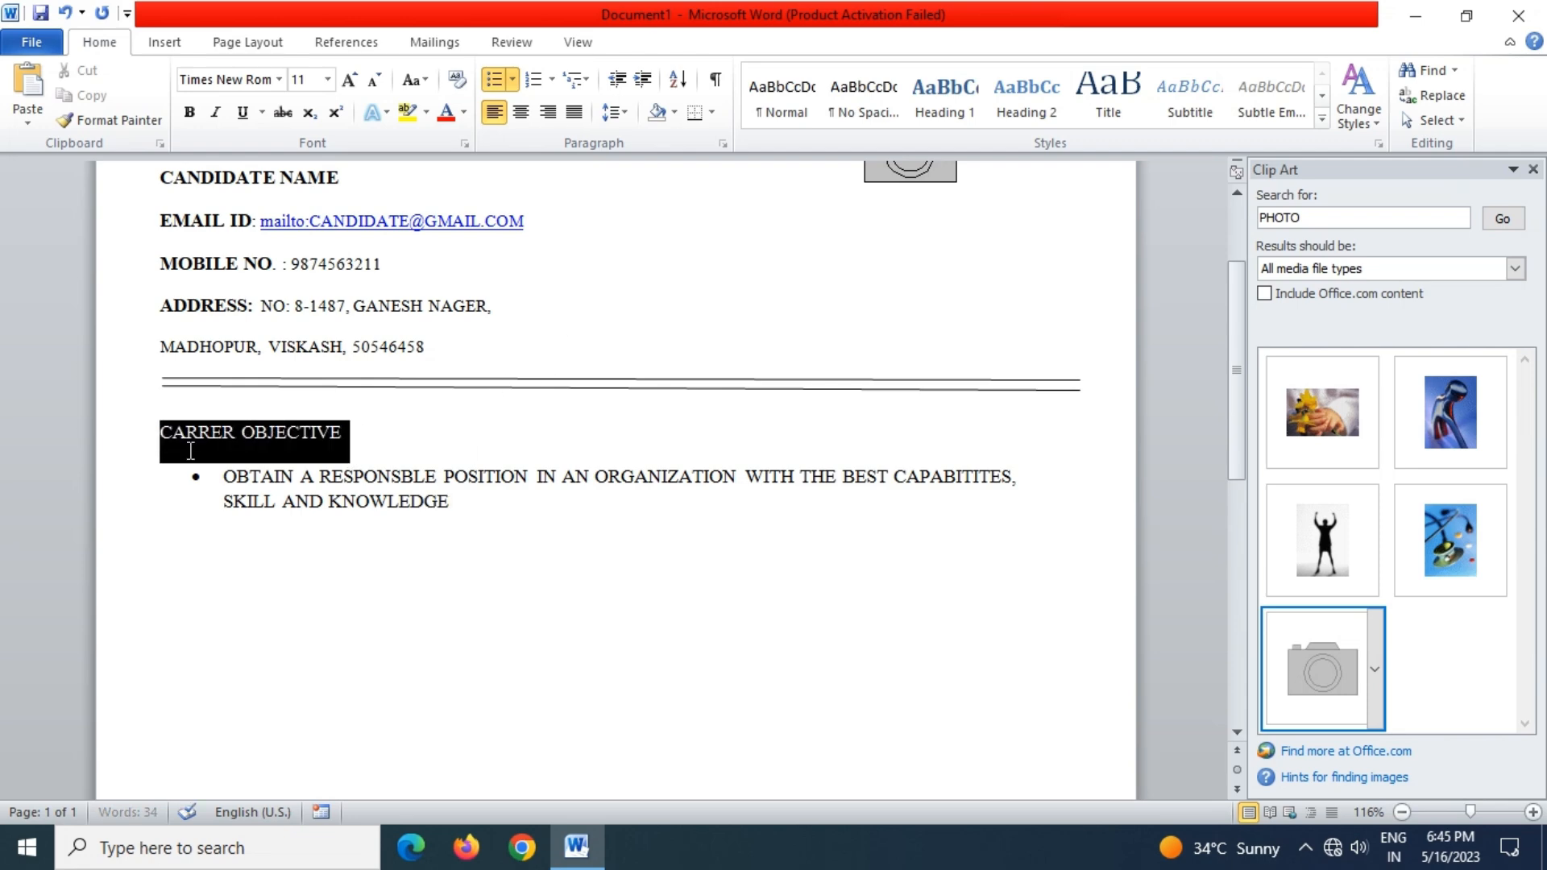
click(191, 112)
click(328, 79)
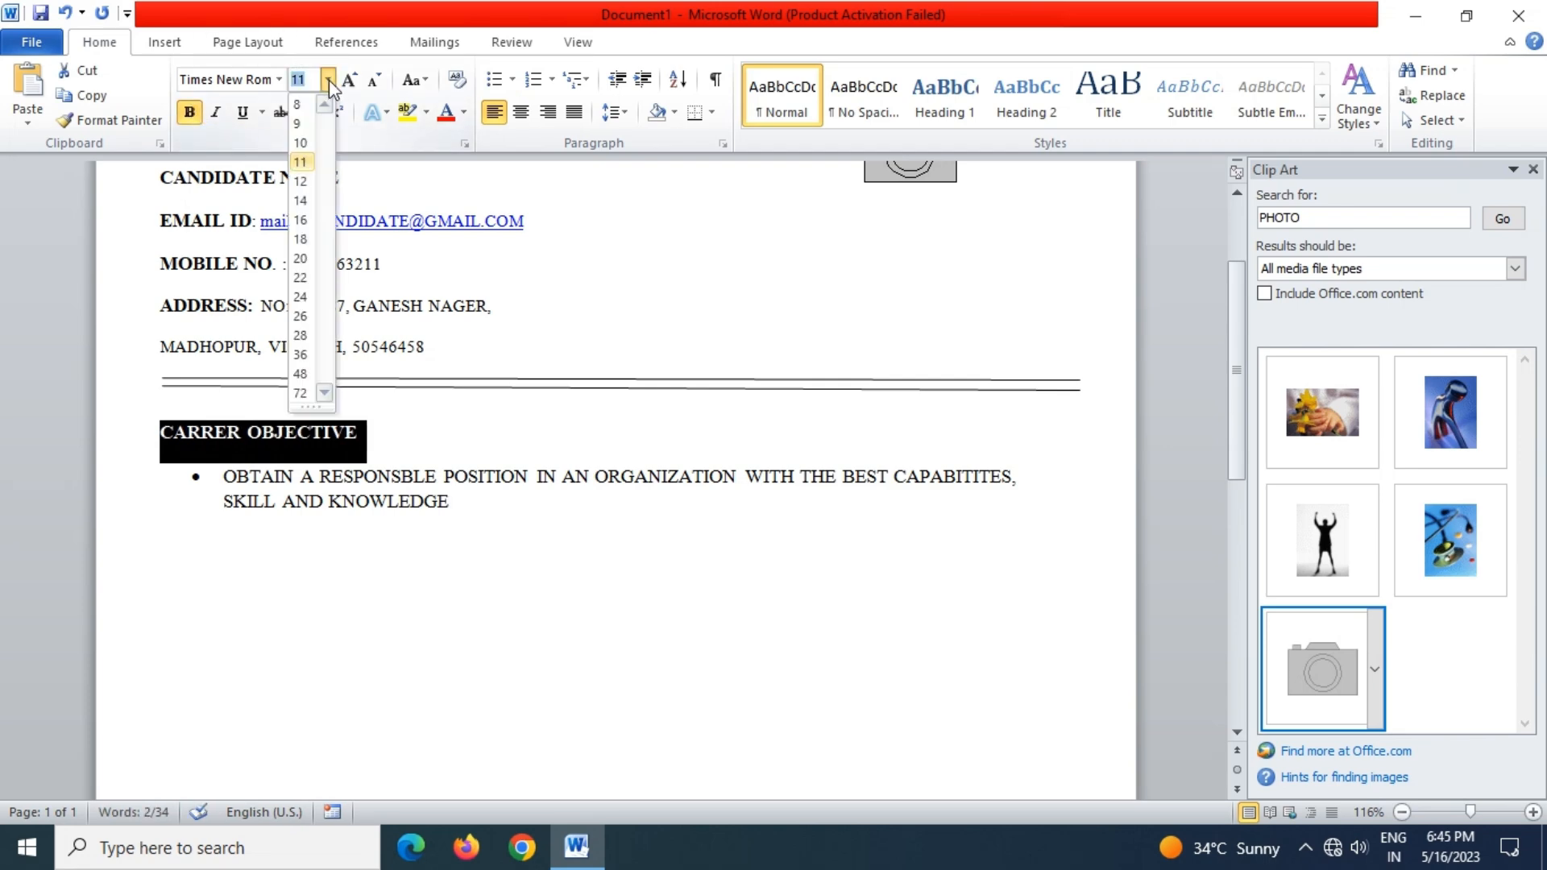
click(303, 181)
Reduce the objective bullet text to font size 10
drag(205, 479, 468, 522)
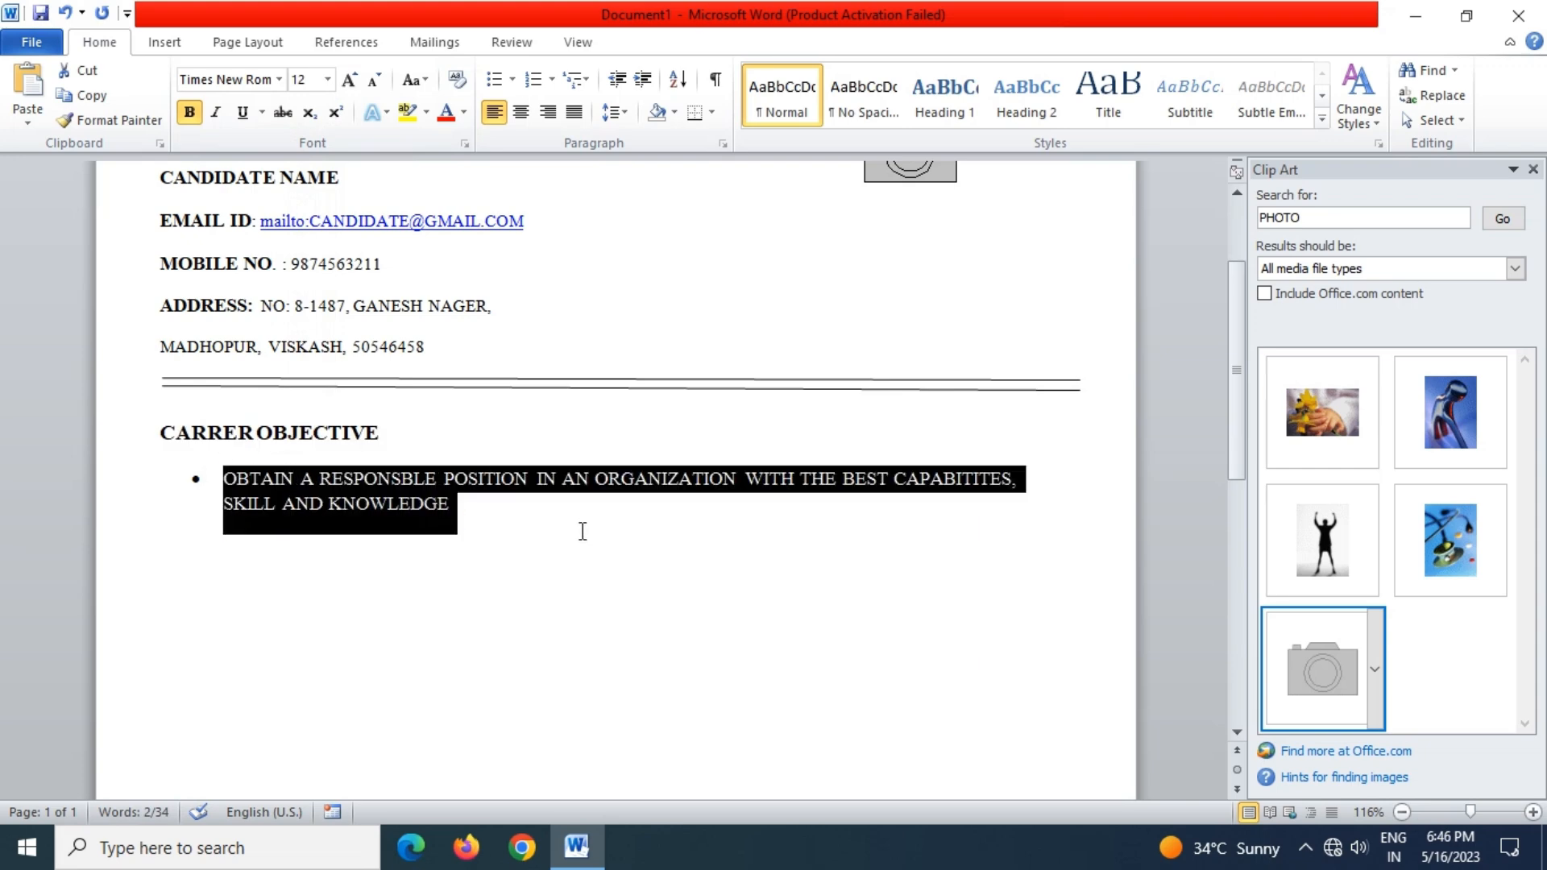
click(328, 79)
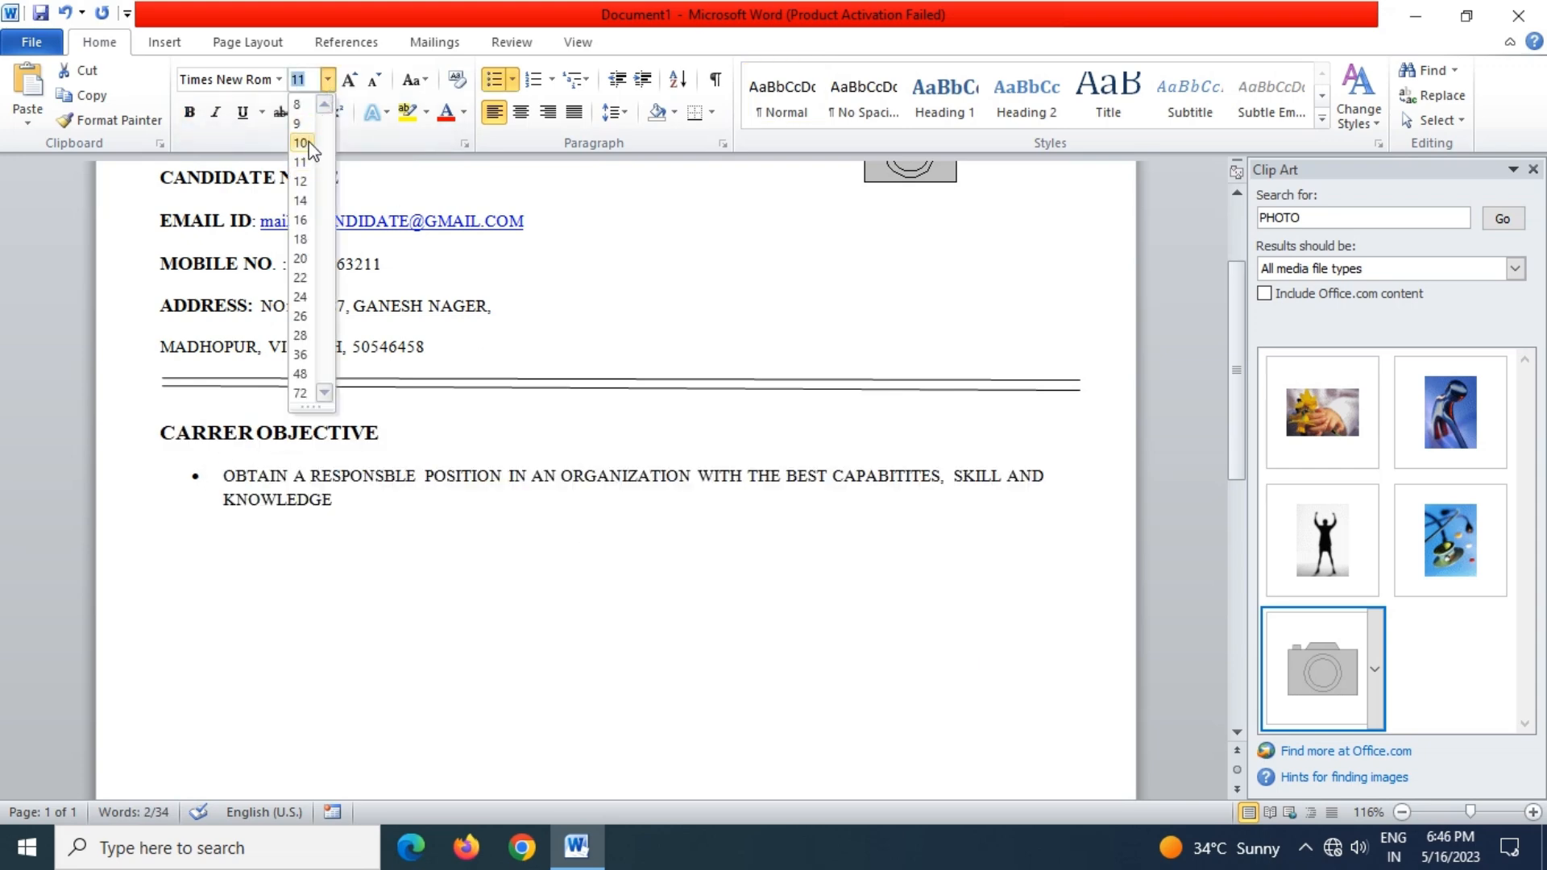
click(301, 143)
click(361, 500)
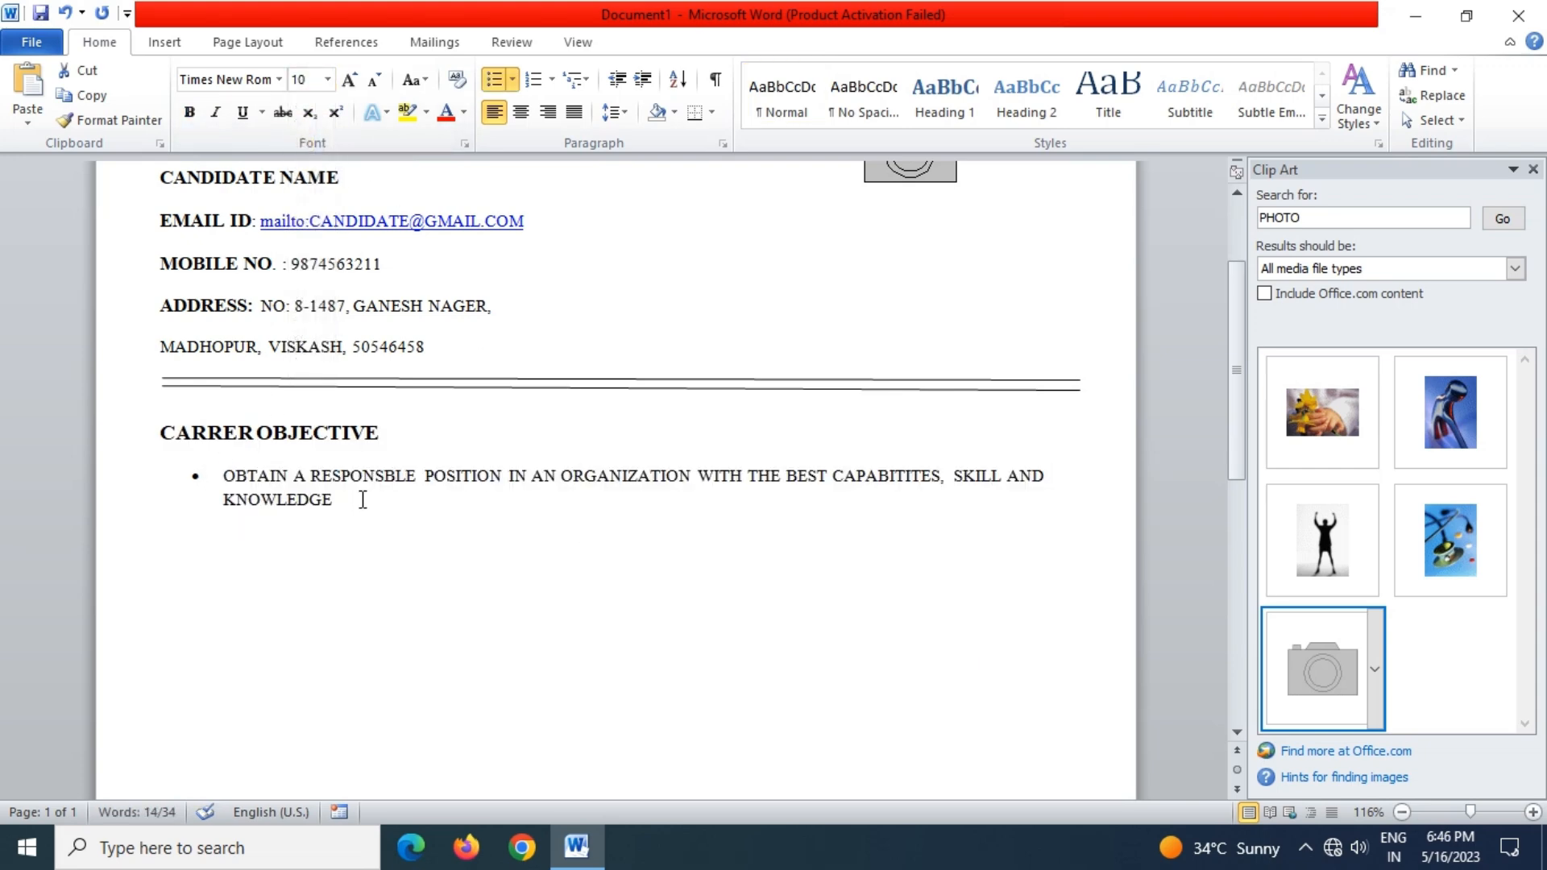
key(Home)
click(172, 558)
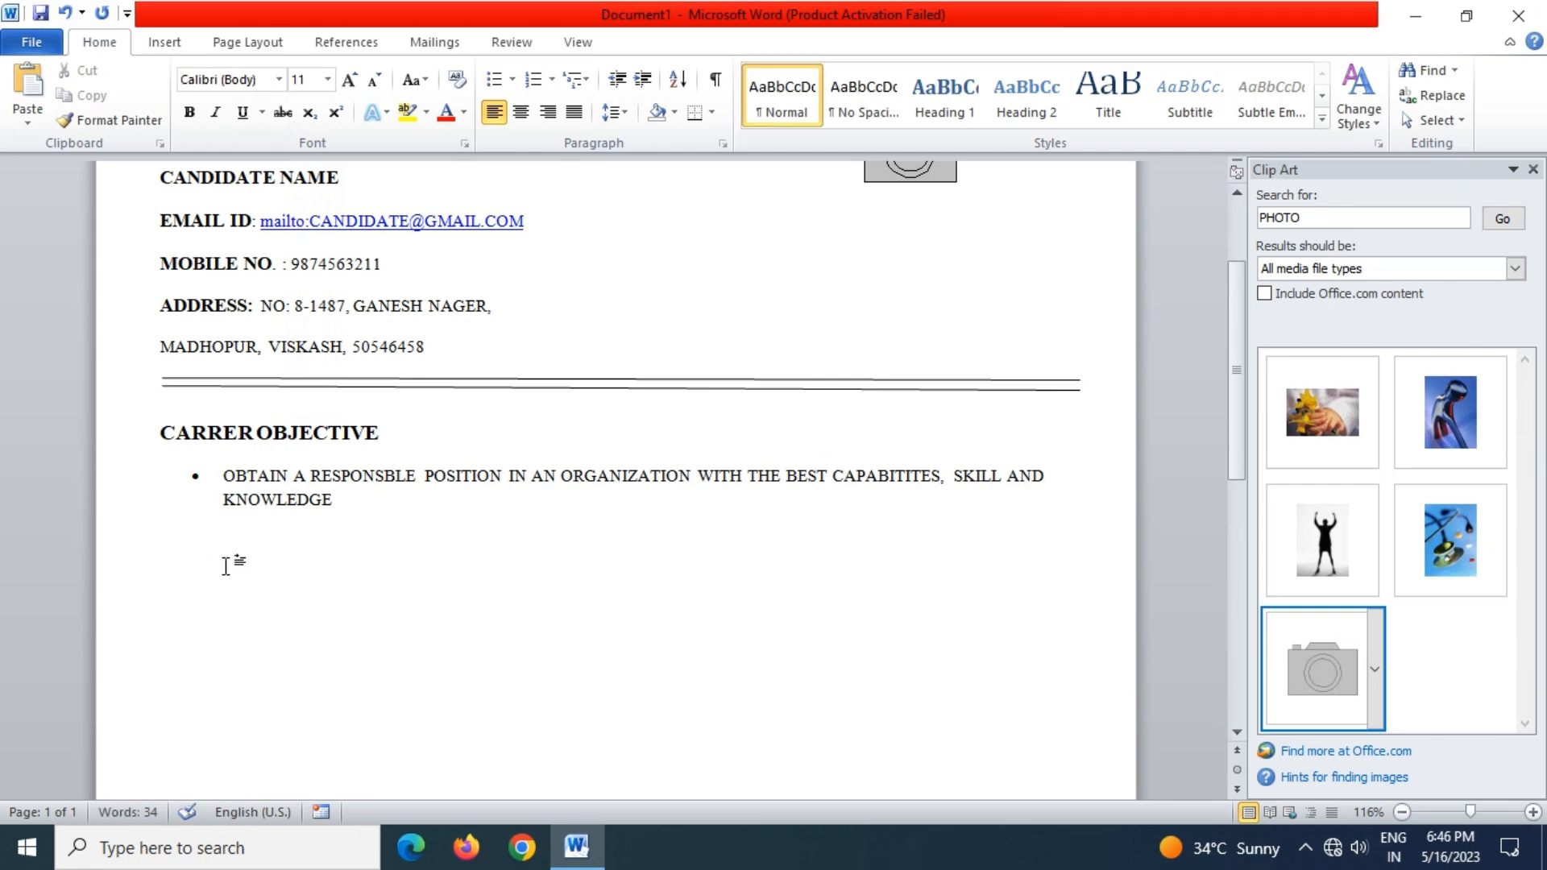
Type heading ACADMIC QUALIFICATION with a bullet '12TH FROM NARYAN JR COLLEGE', TH superscripted
text(ACADMIC)
text(QU)
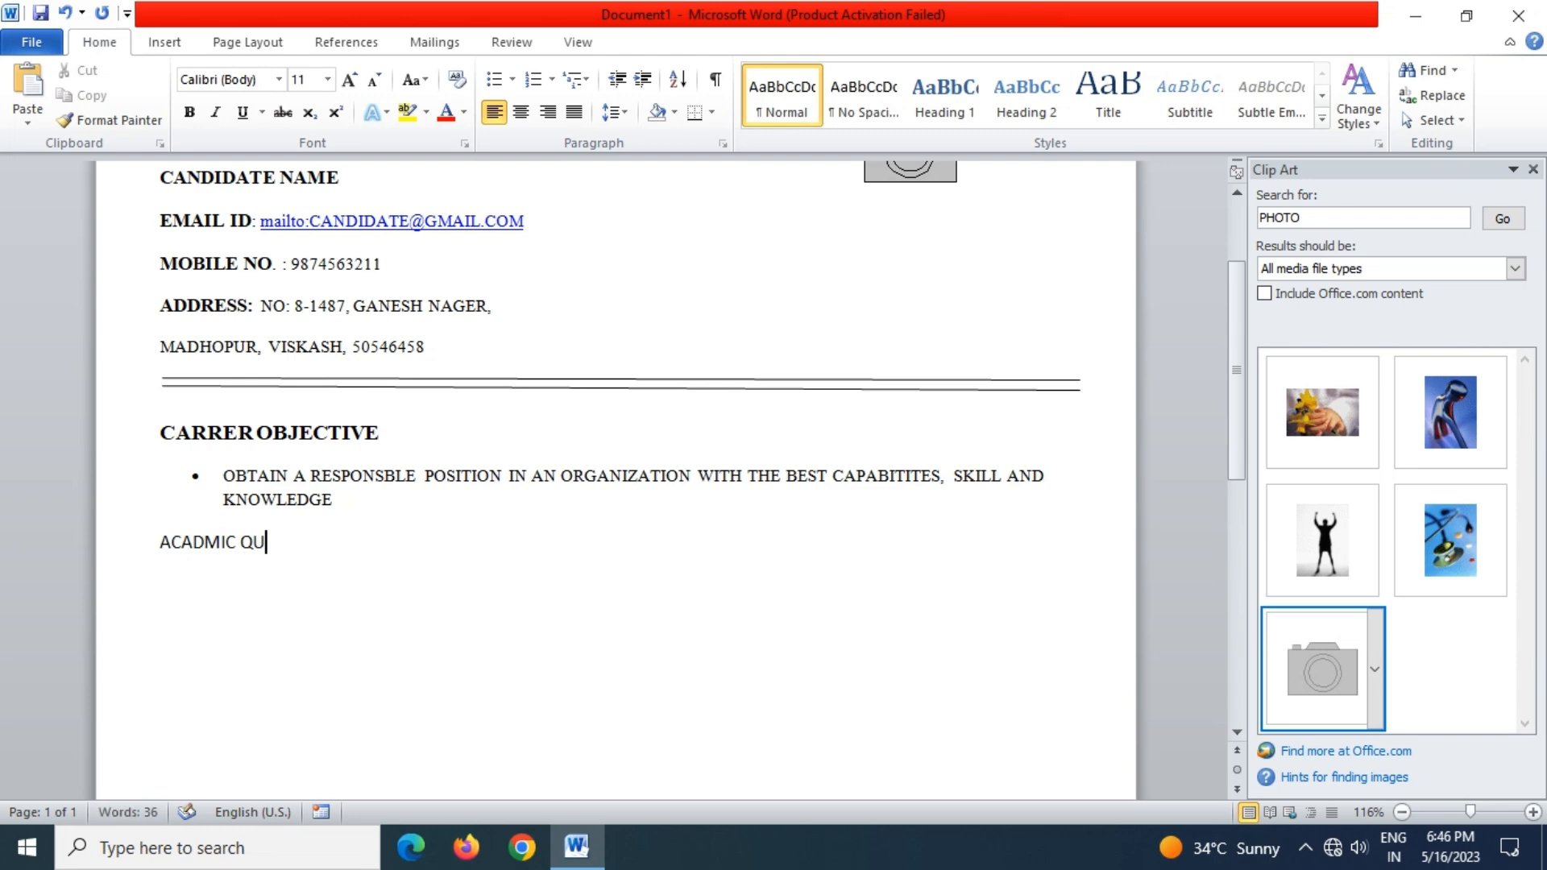
text(ALIFICATION)
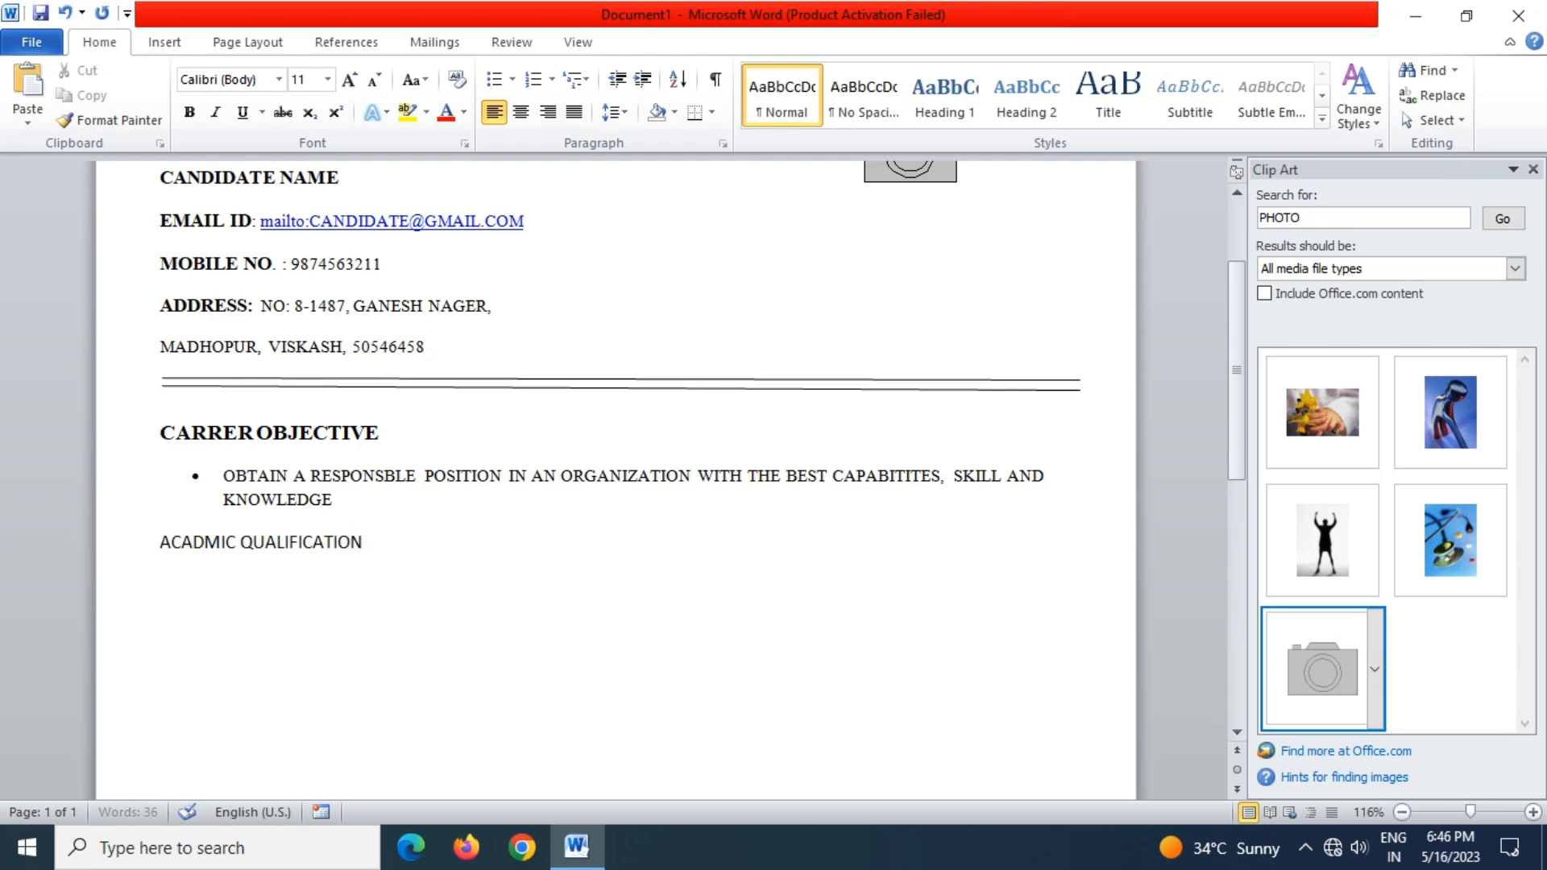
key(Return)
click(495, 79)
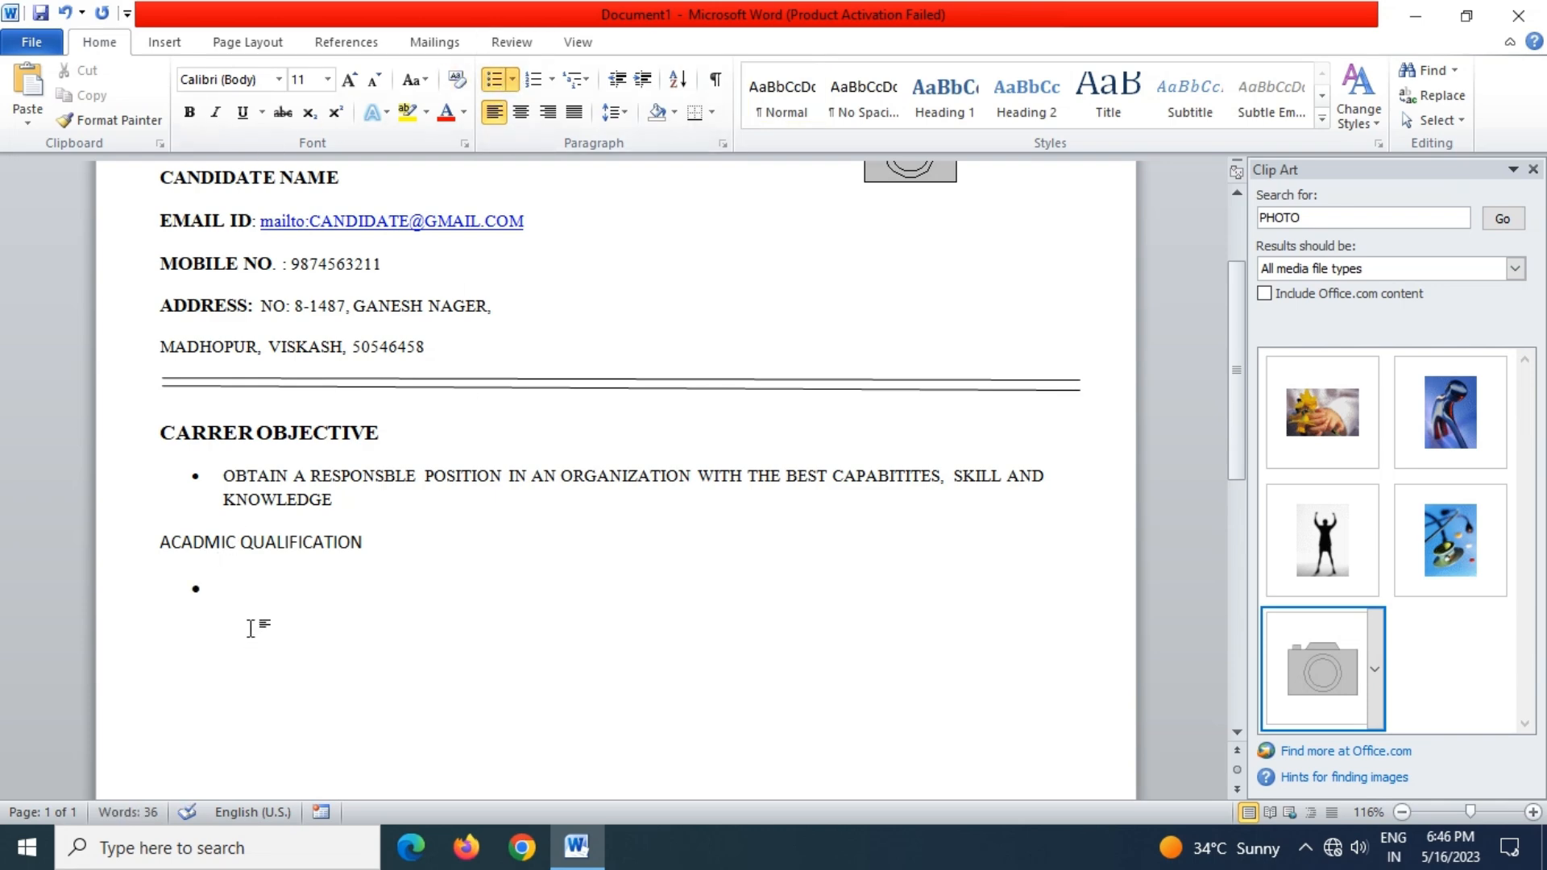
text(12)
key(ctrl+shift+equal)
text(TH)
key(ctrl+shift+equal)
text(FROM NAR)
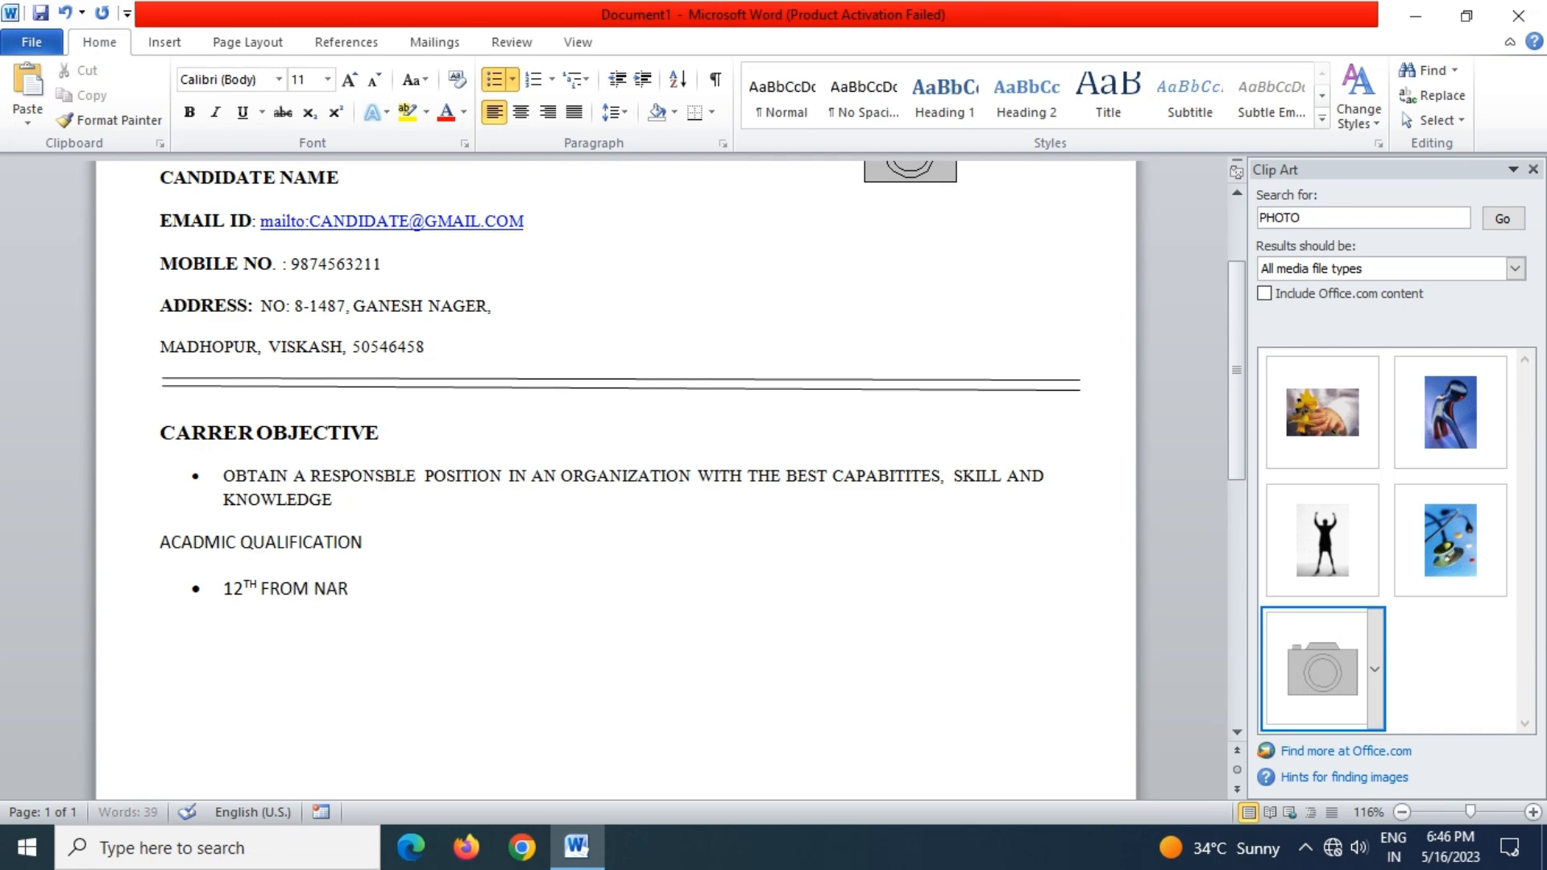
text(YAN JR COLLEGE)
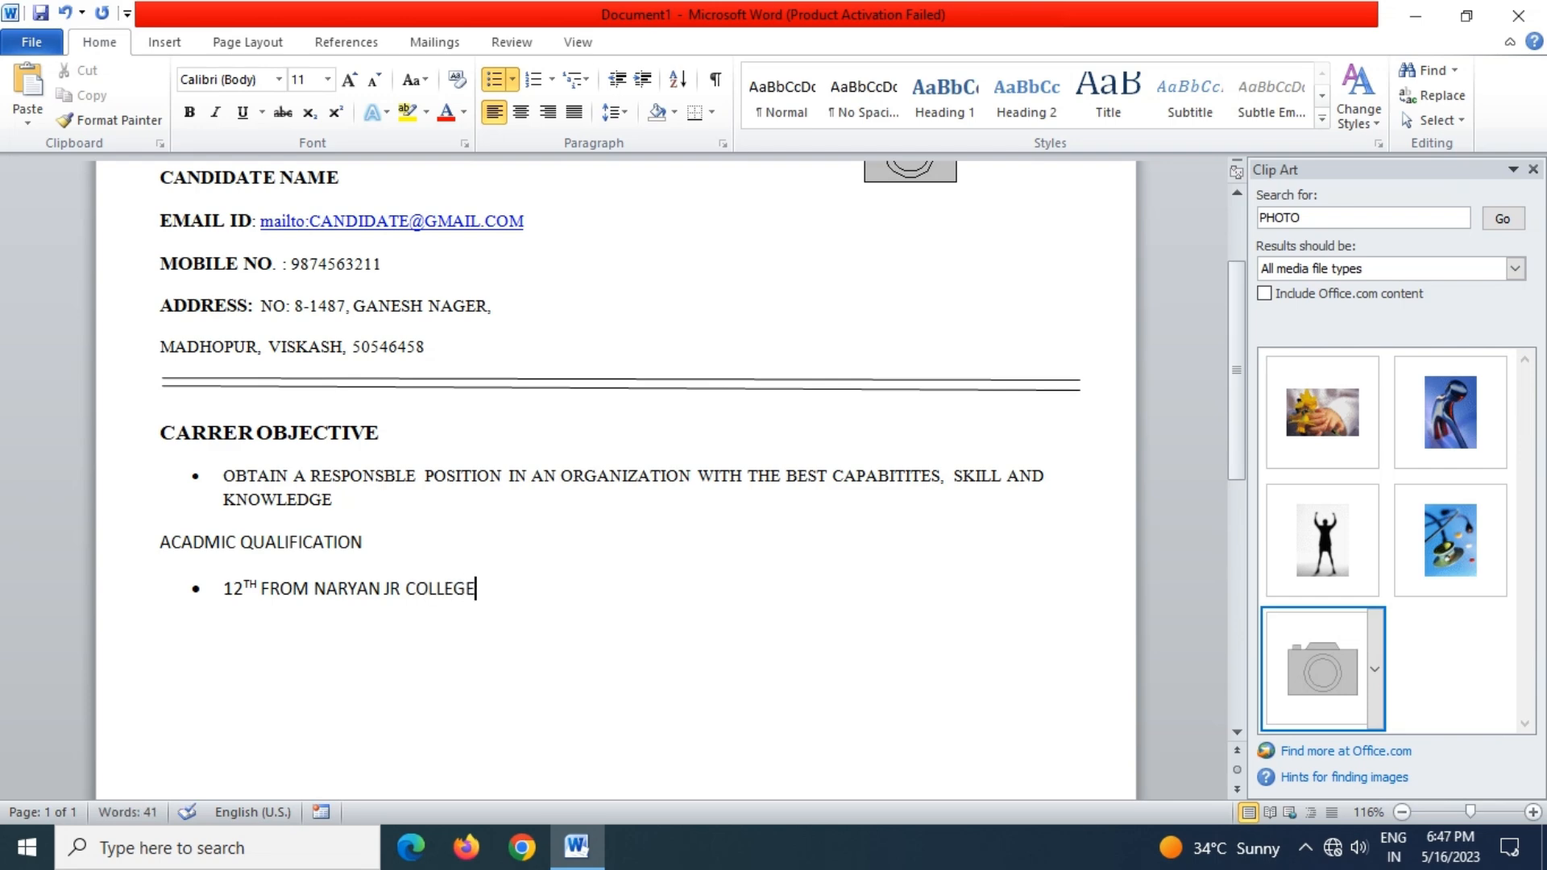
Add a second bullet '10TH FROM ST THERESA HIGH SCHOOL' with superscript TH
key(Return)
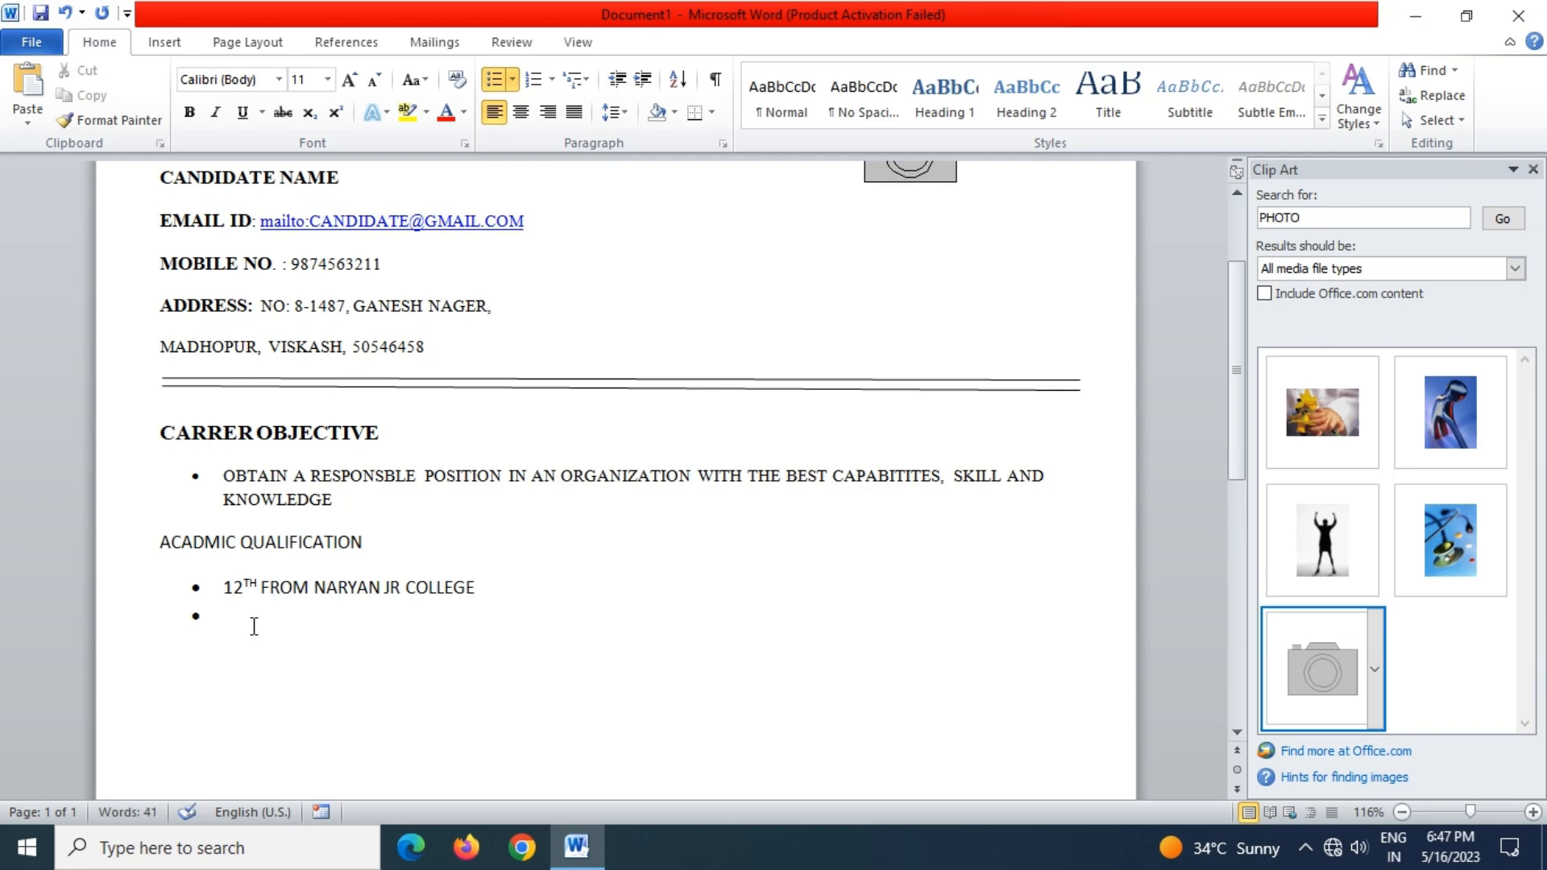
text(10)
key(ctrl+shift+plus)
text(TH)
key(ctrl+shift+plus)
text(FROM ST THER)
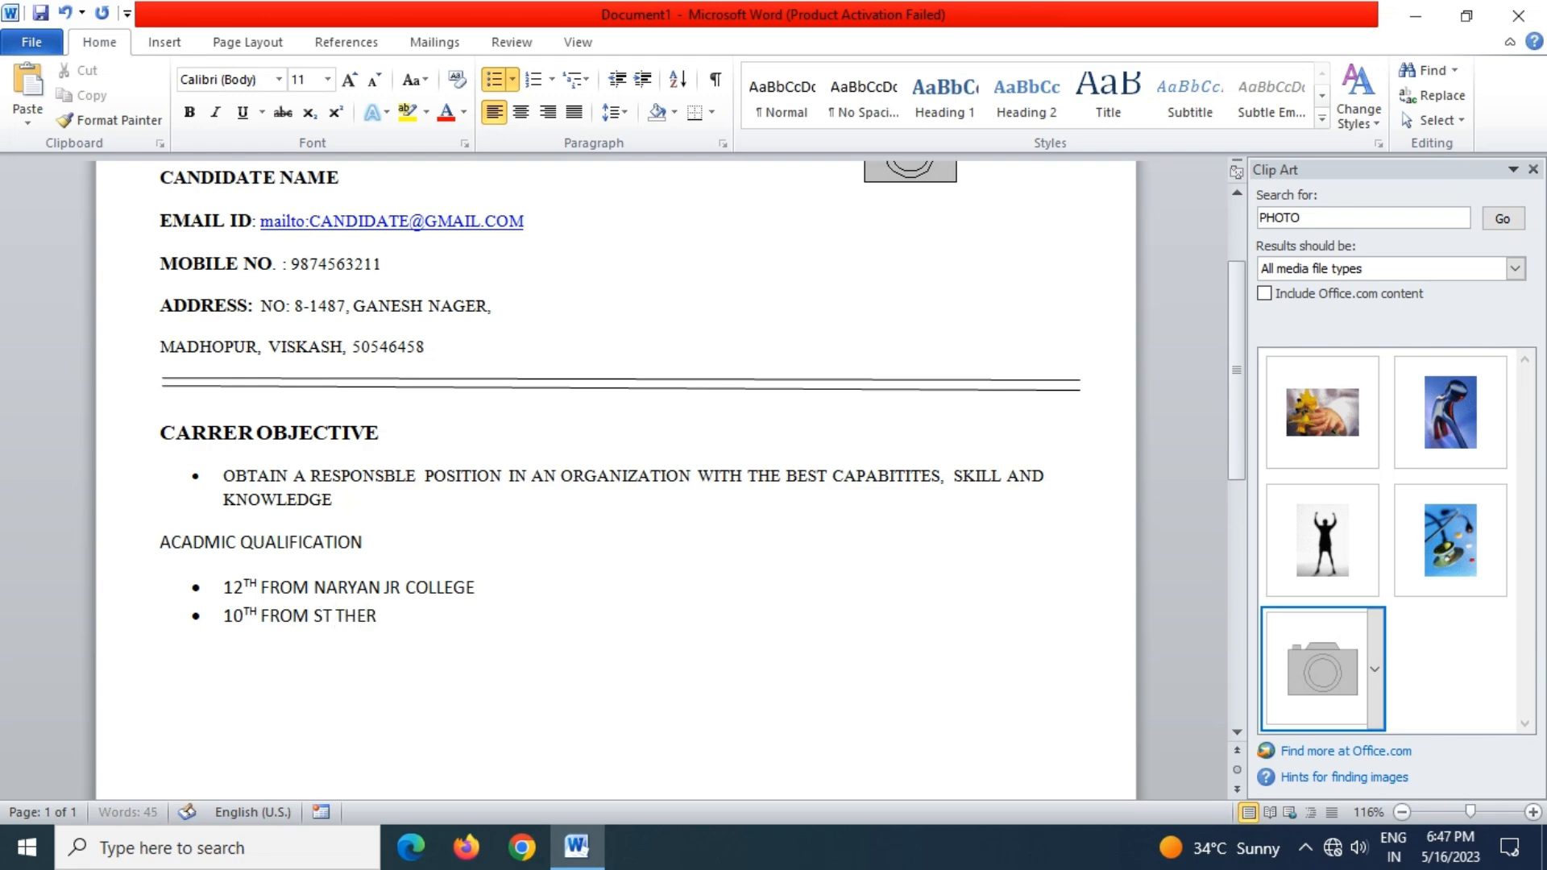
text(ESA HIGH SCHOOL)
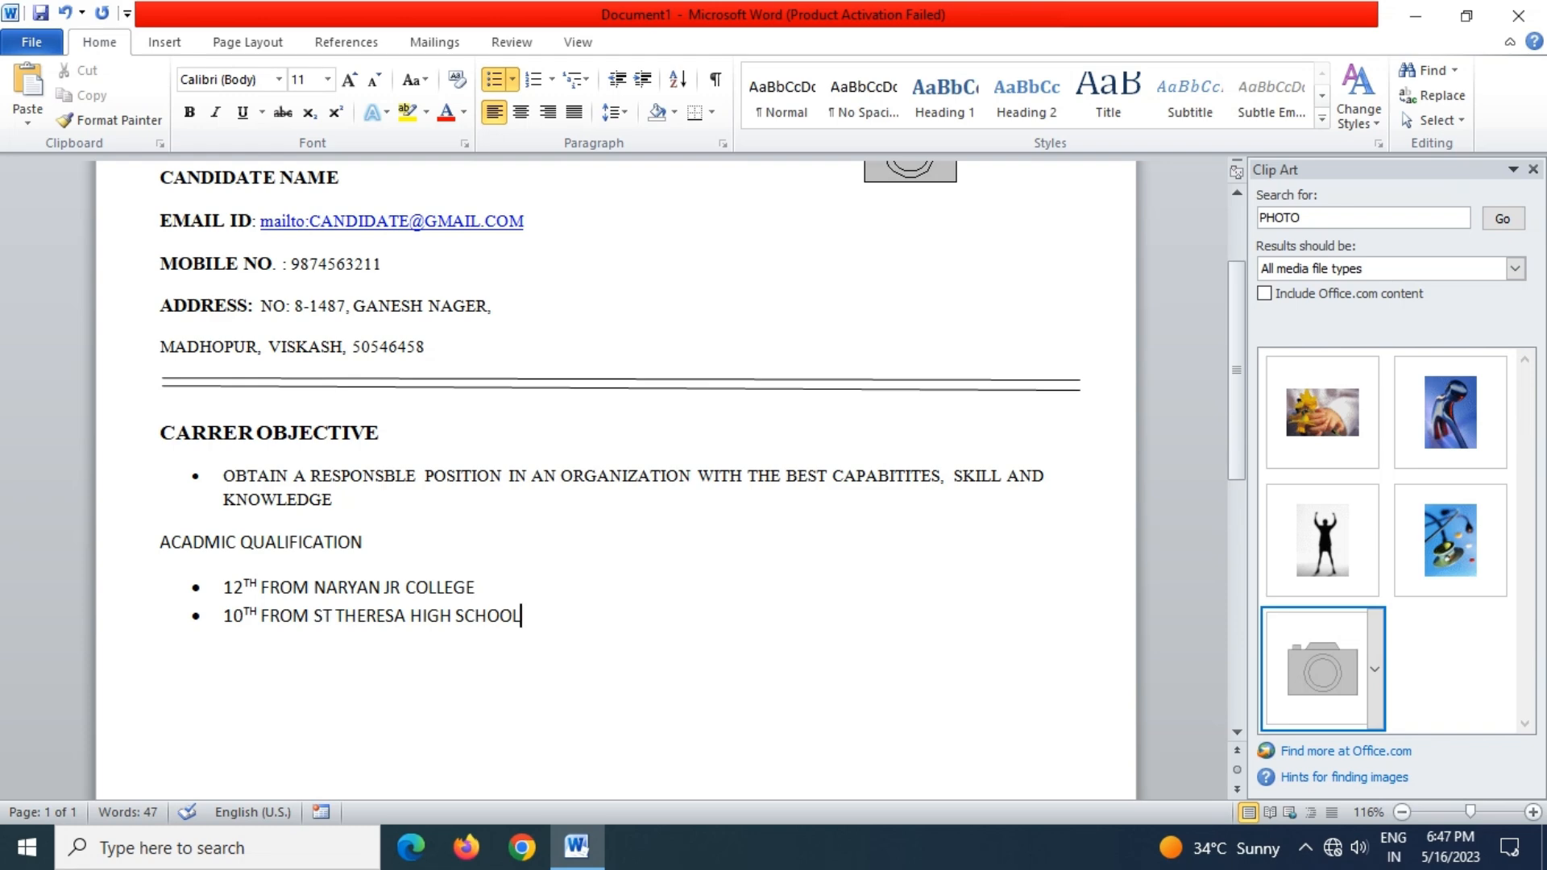
Make the ACADMIC QUALIFICATION heading bold at font size 12
double_click(167, 667)
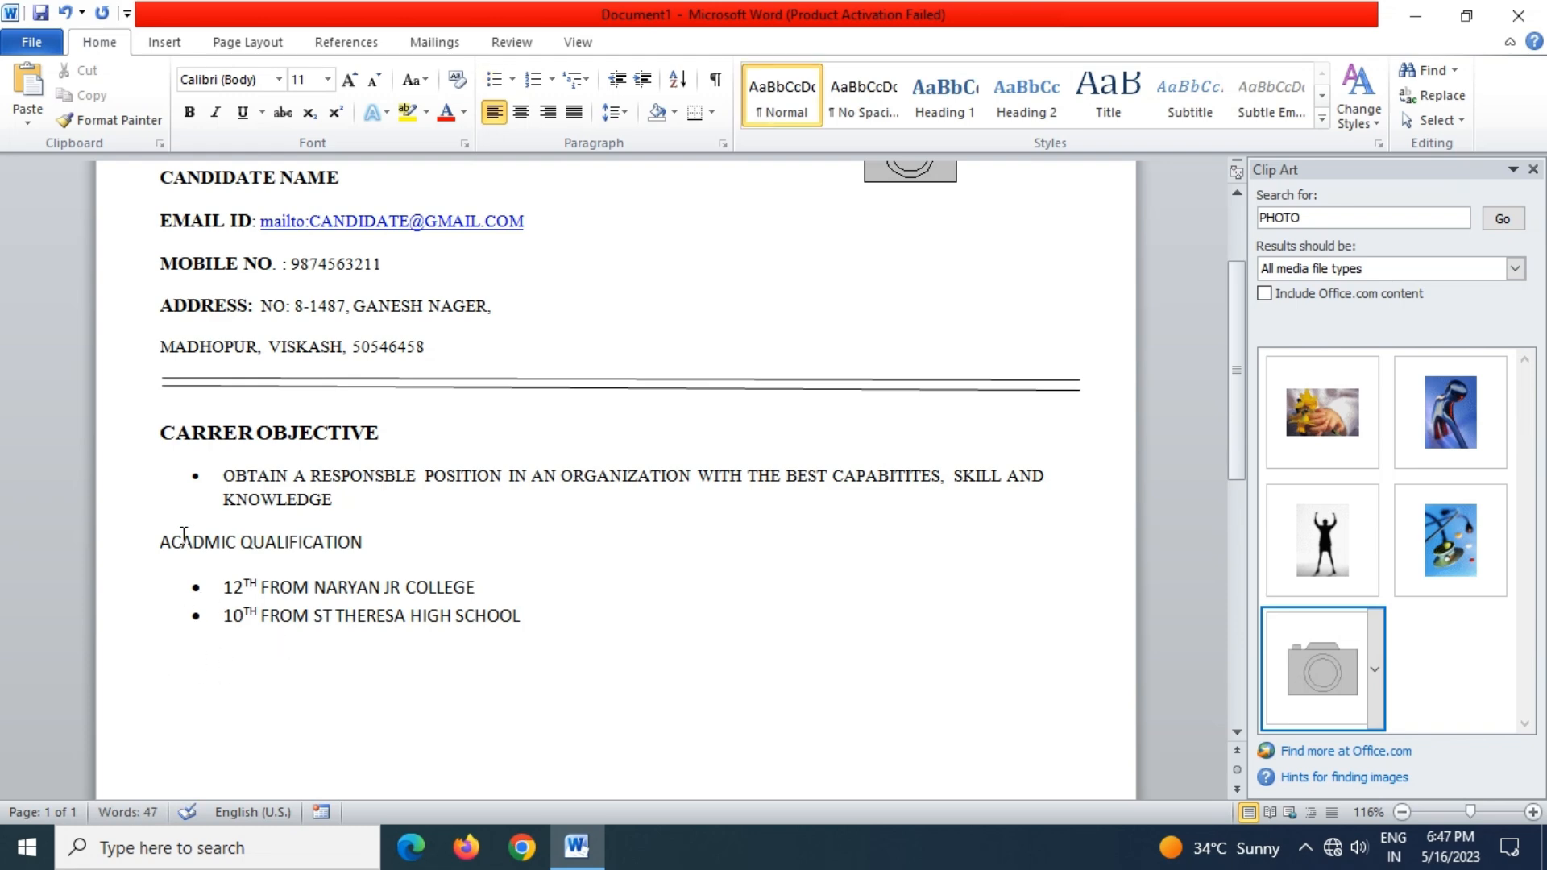
drag(155, 541, 372, 550)
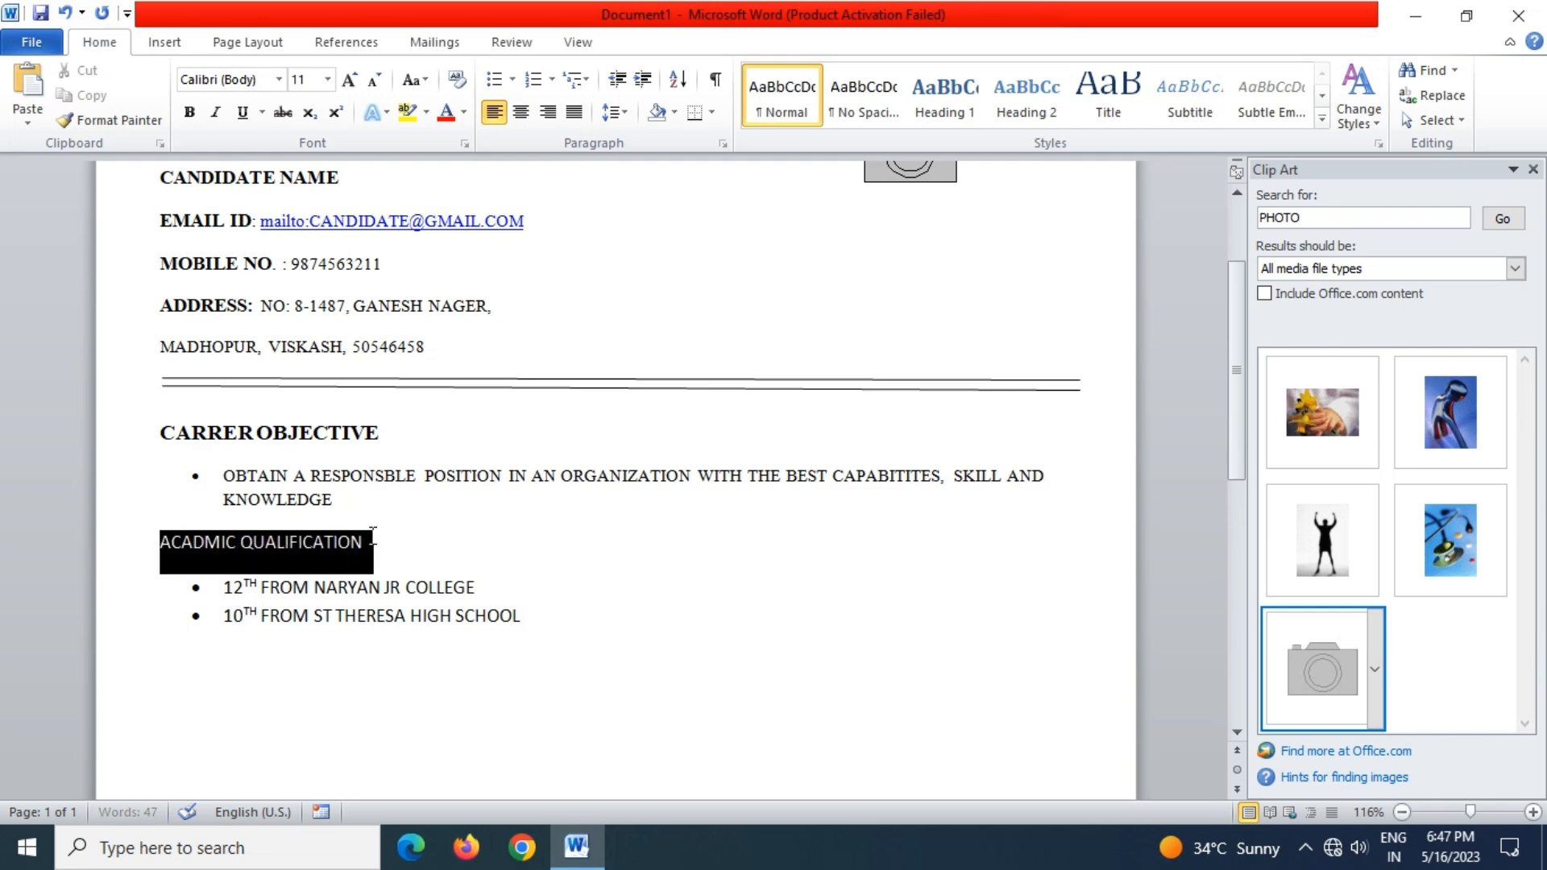
click(191, 113)
click(327, 79)
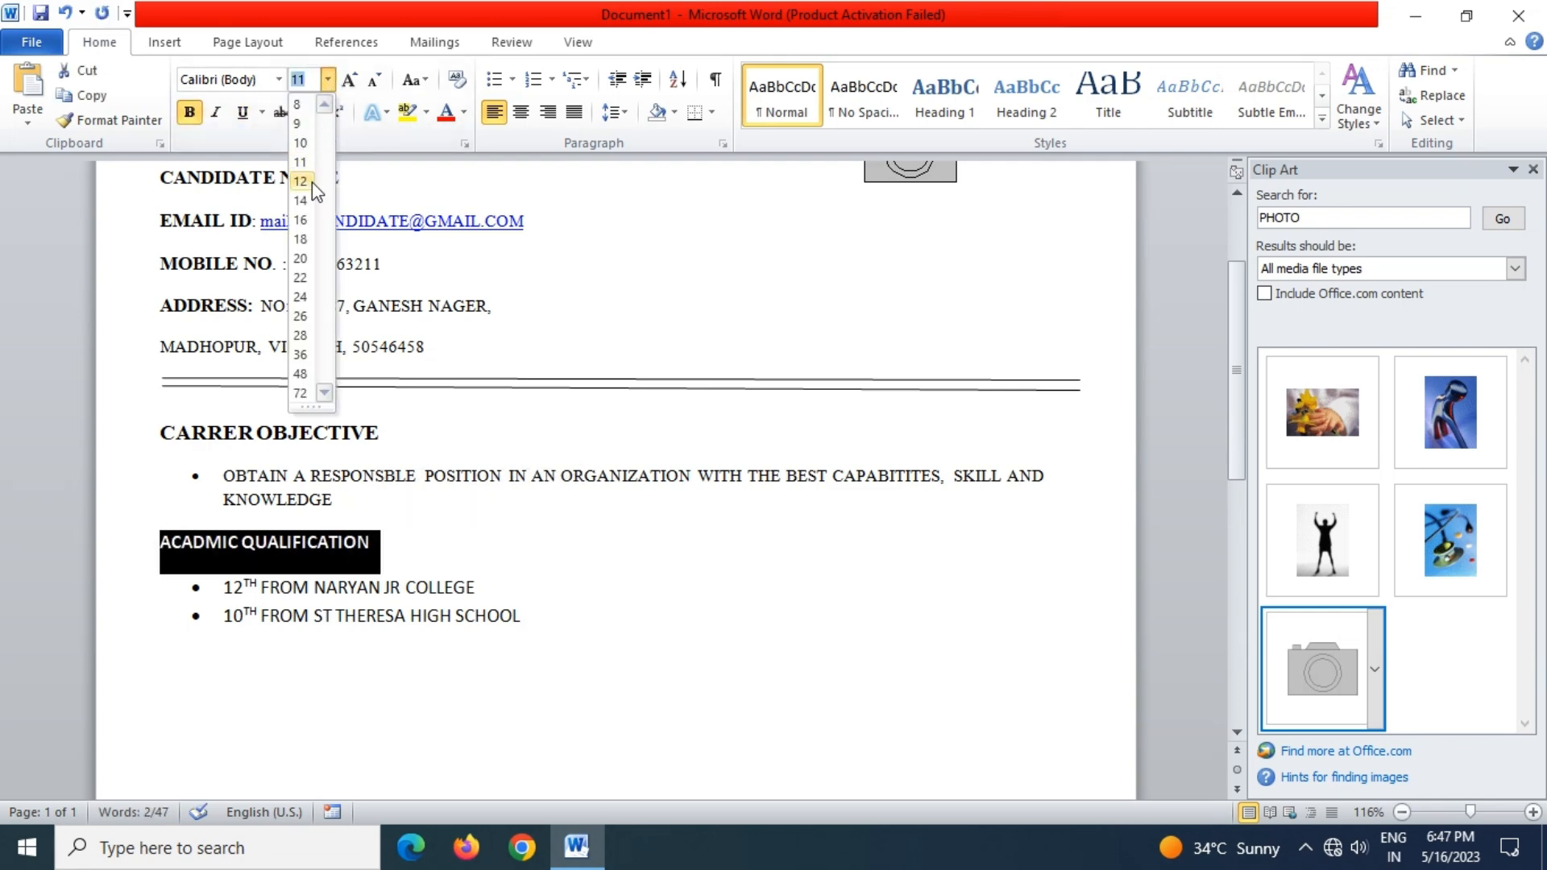
click(312, 182)
click(241, 654)
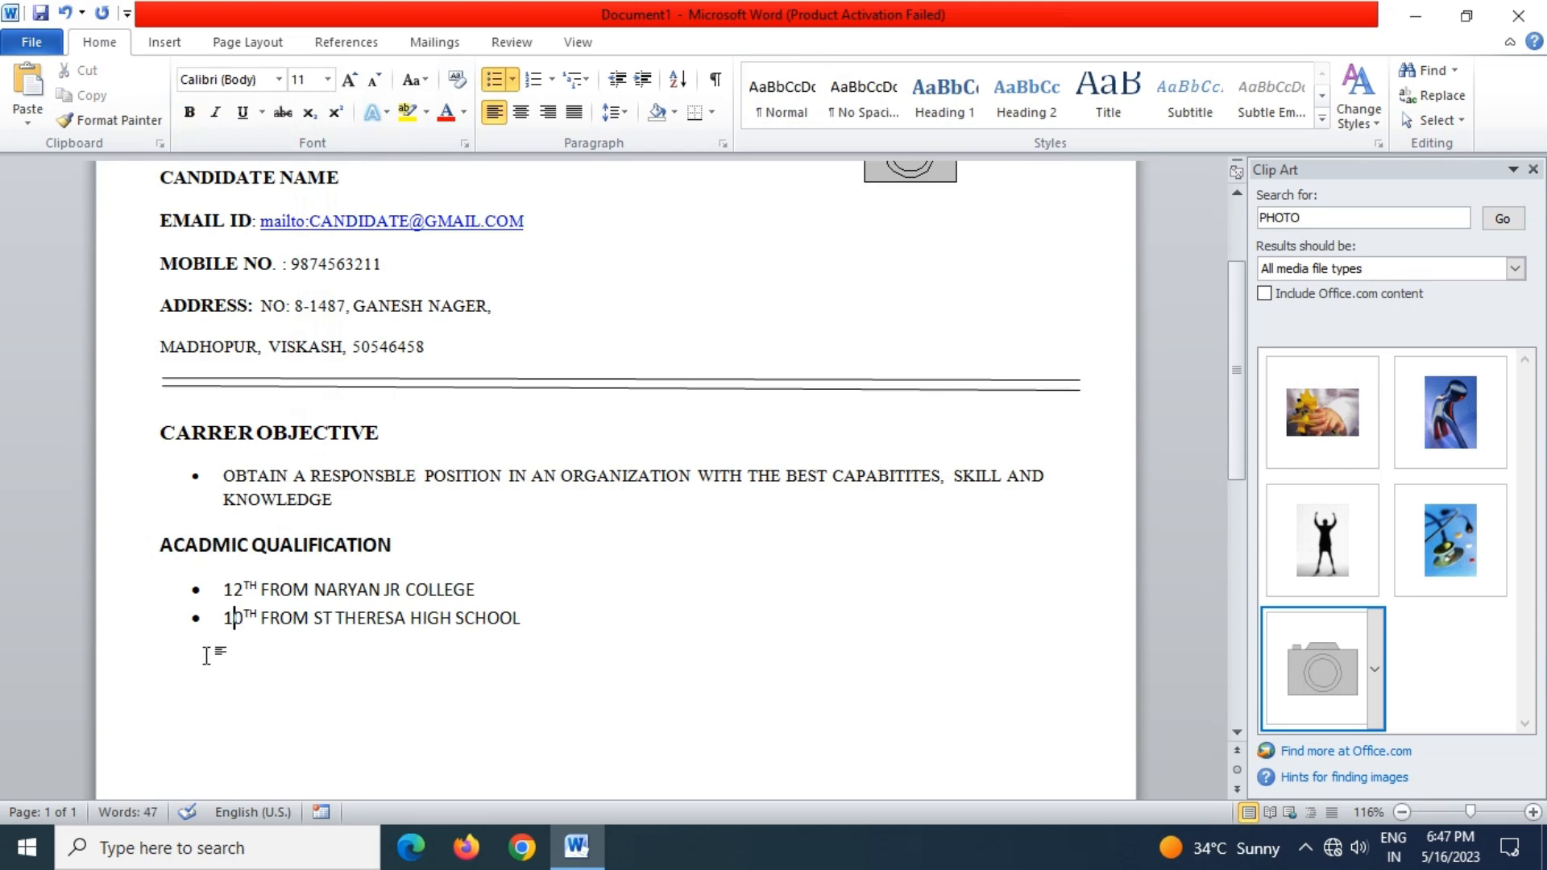
Add a PROFESSIONAL SKILL heading with bullets BASIC KNOWLEDGE OF COMPUTER and TYPING
click(183, 660)
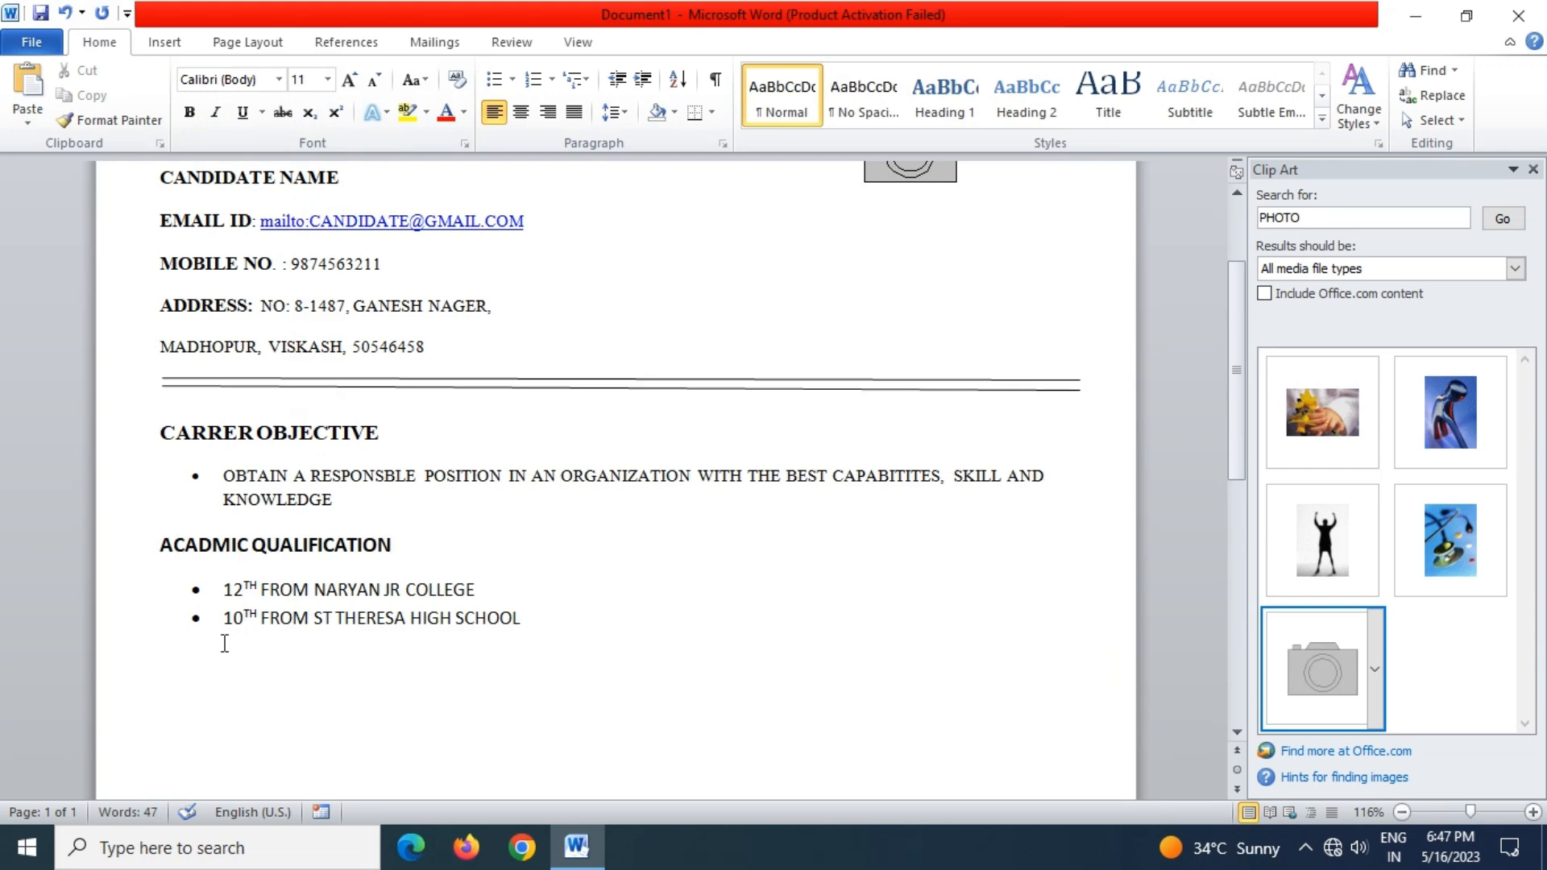
text(PROFESSIONAL S)
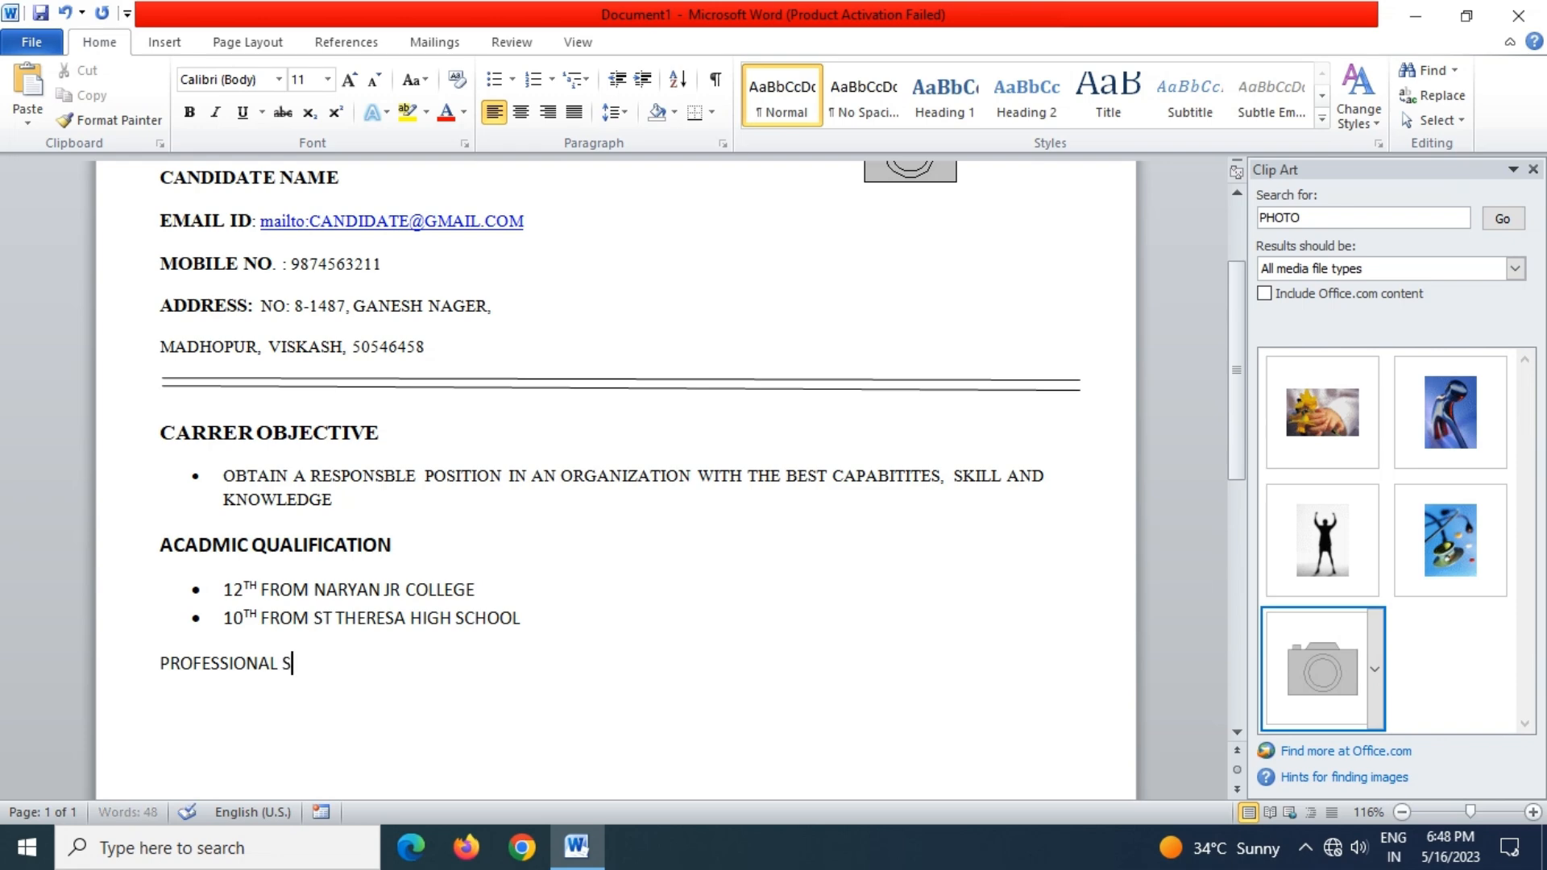
text(KILL)
key(Return)
click(495, 82)
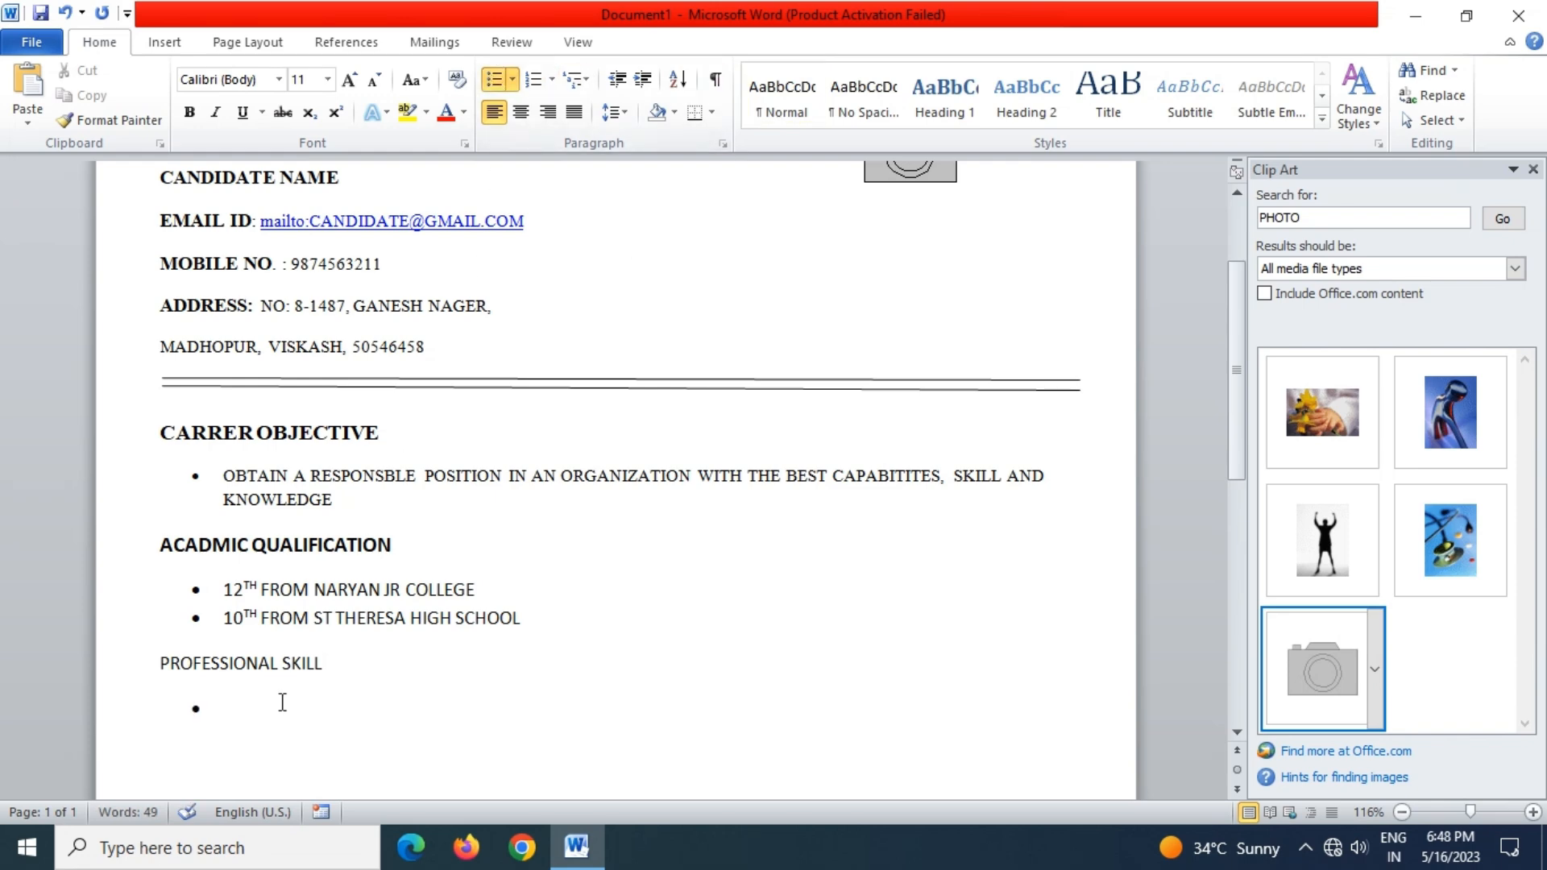
text(BASIC KNOWLEDGA)
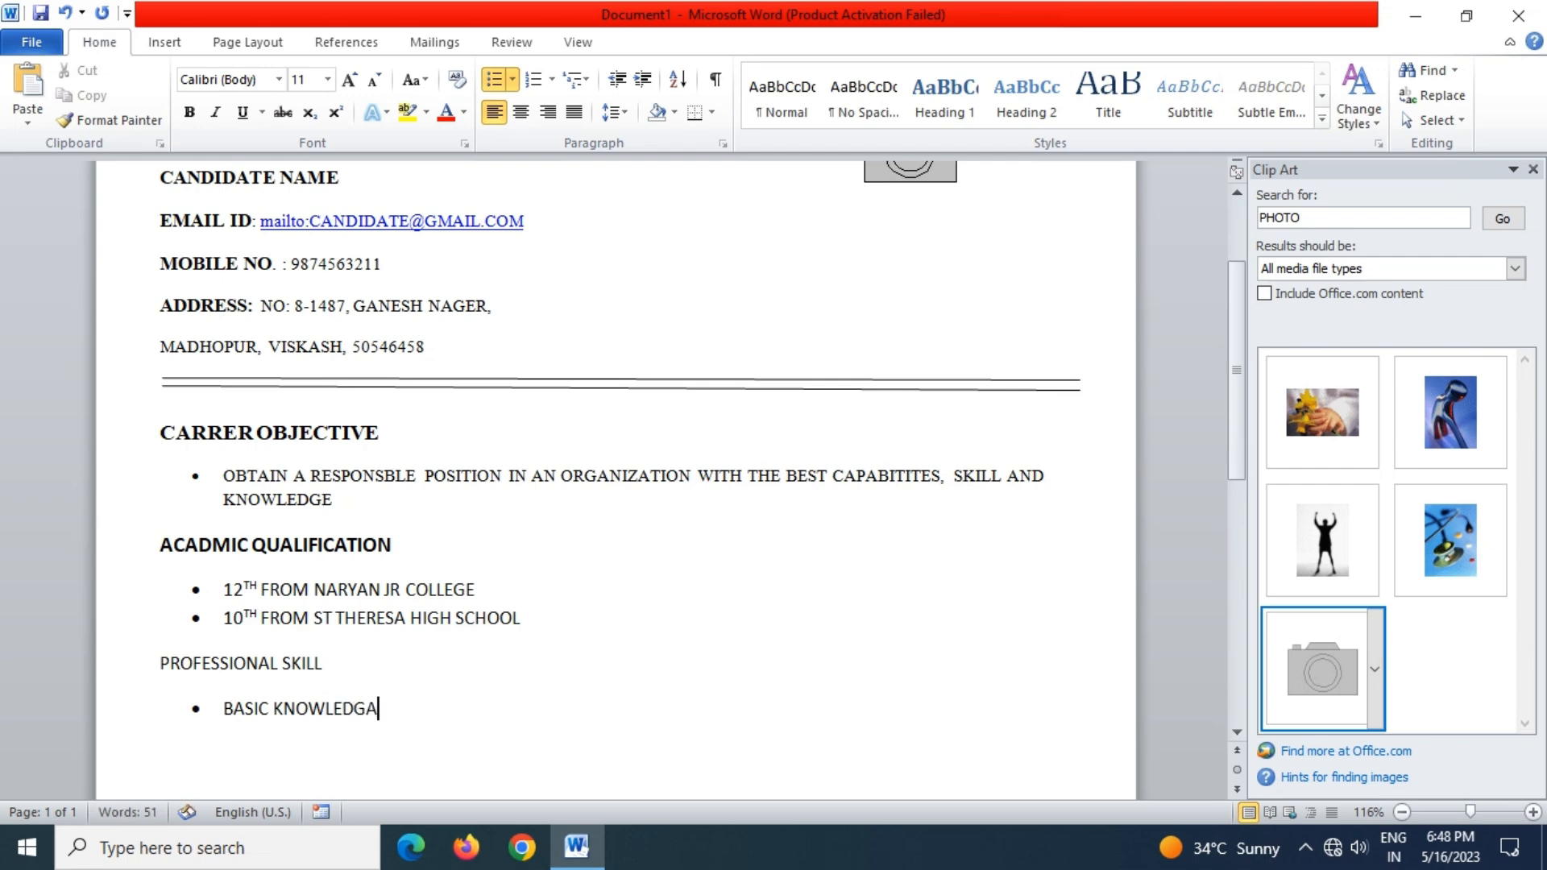
key(BackSpace)
text(E OF COMPUTER)
key(Return)
text(TYPING)
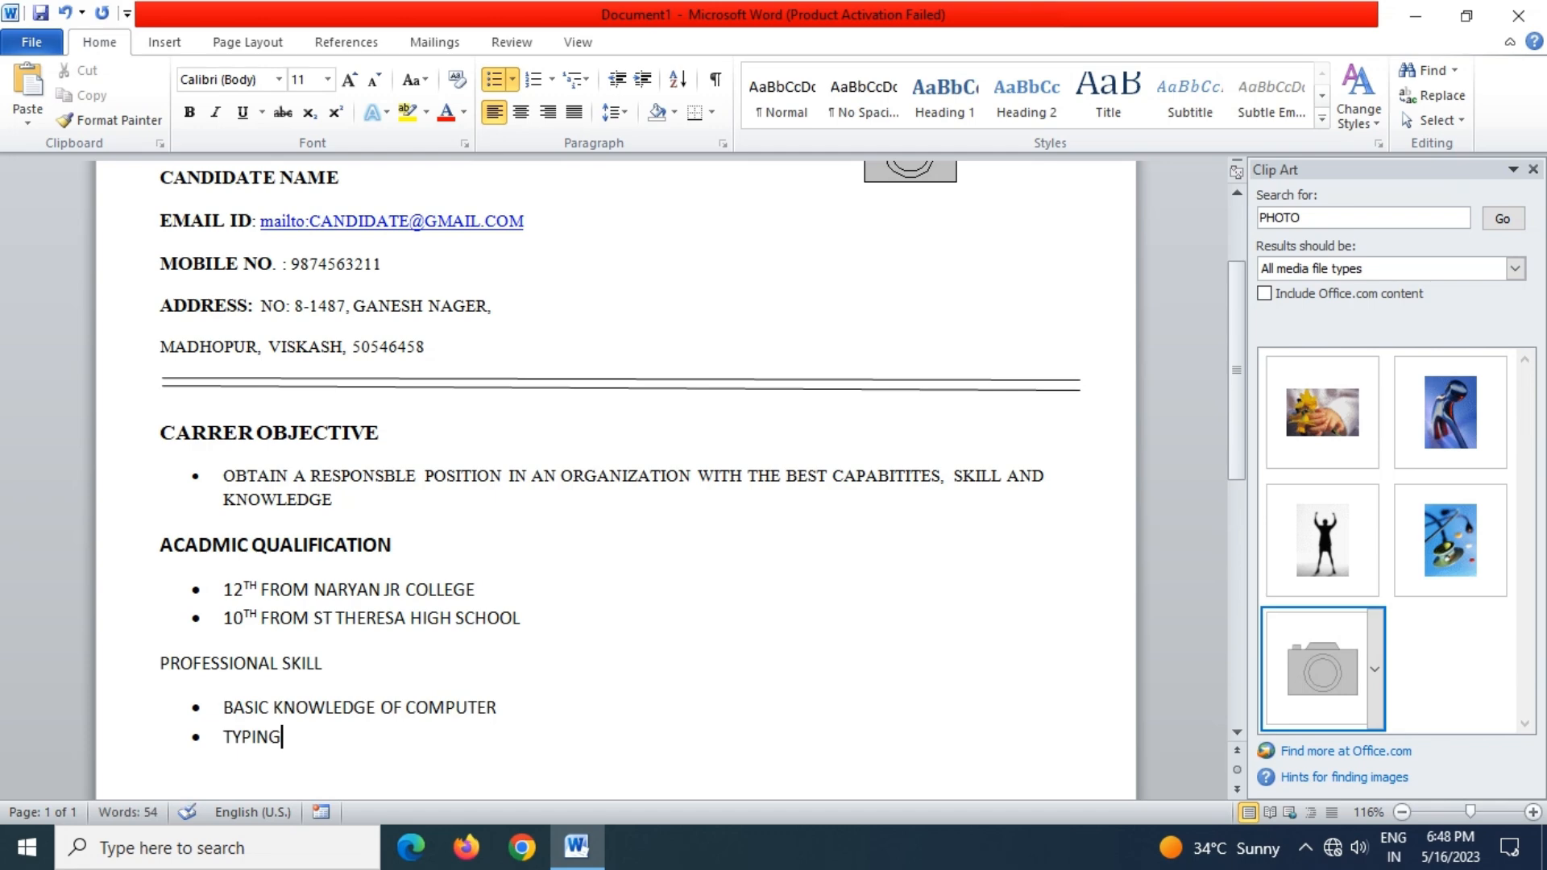
key(Return)
key(Return)
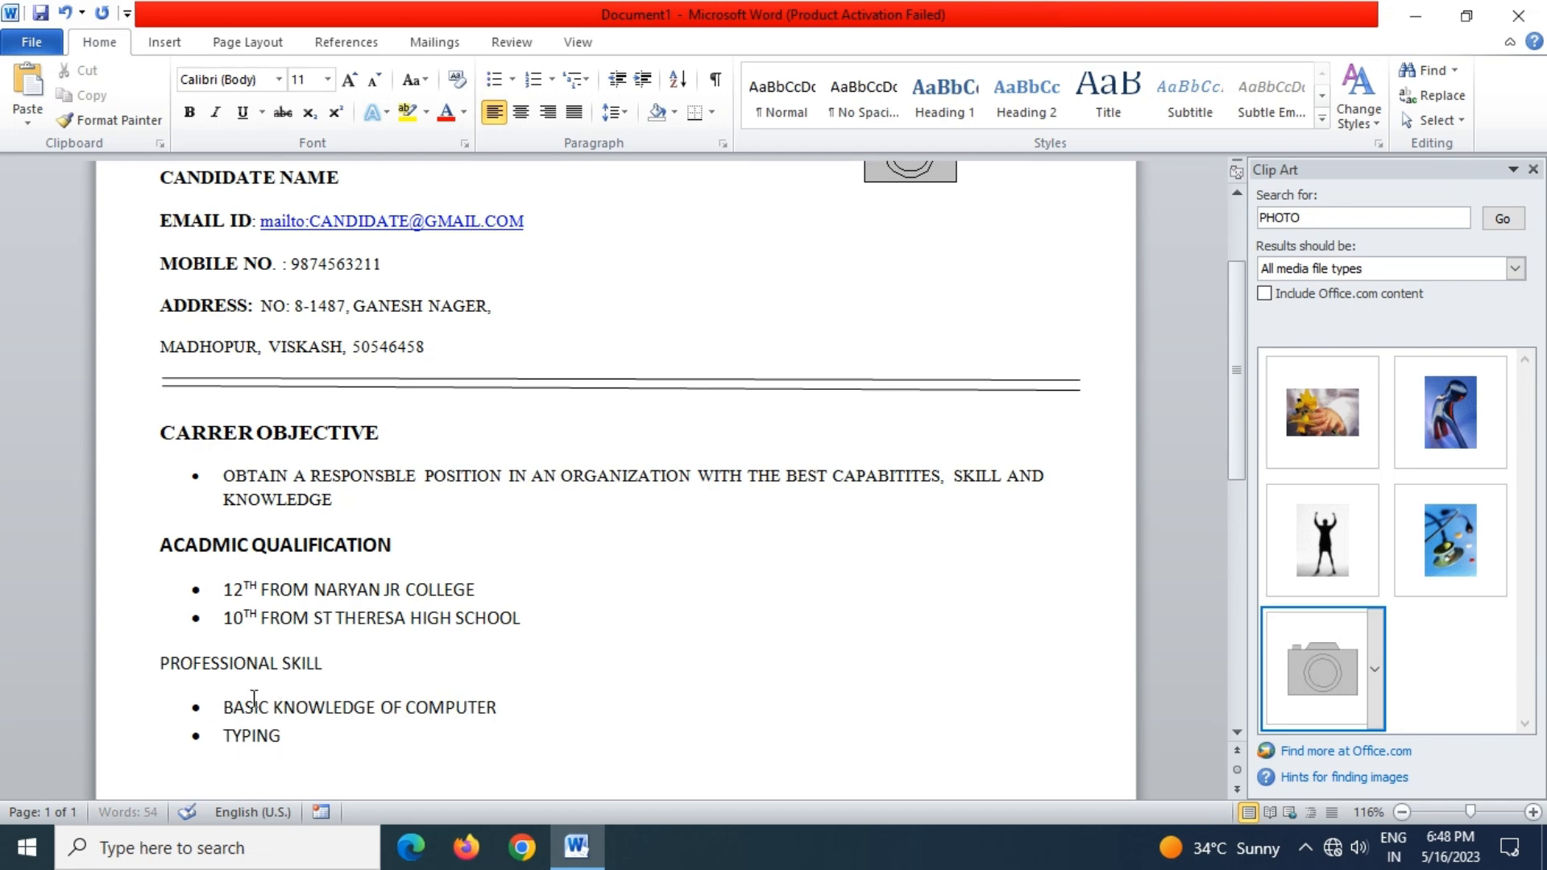
Make the PROFESSIONAL SKILL heading bold at font size 12
click(162, 660)
drag(162, 659, 336, 667)
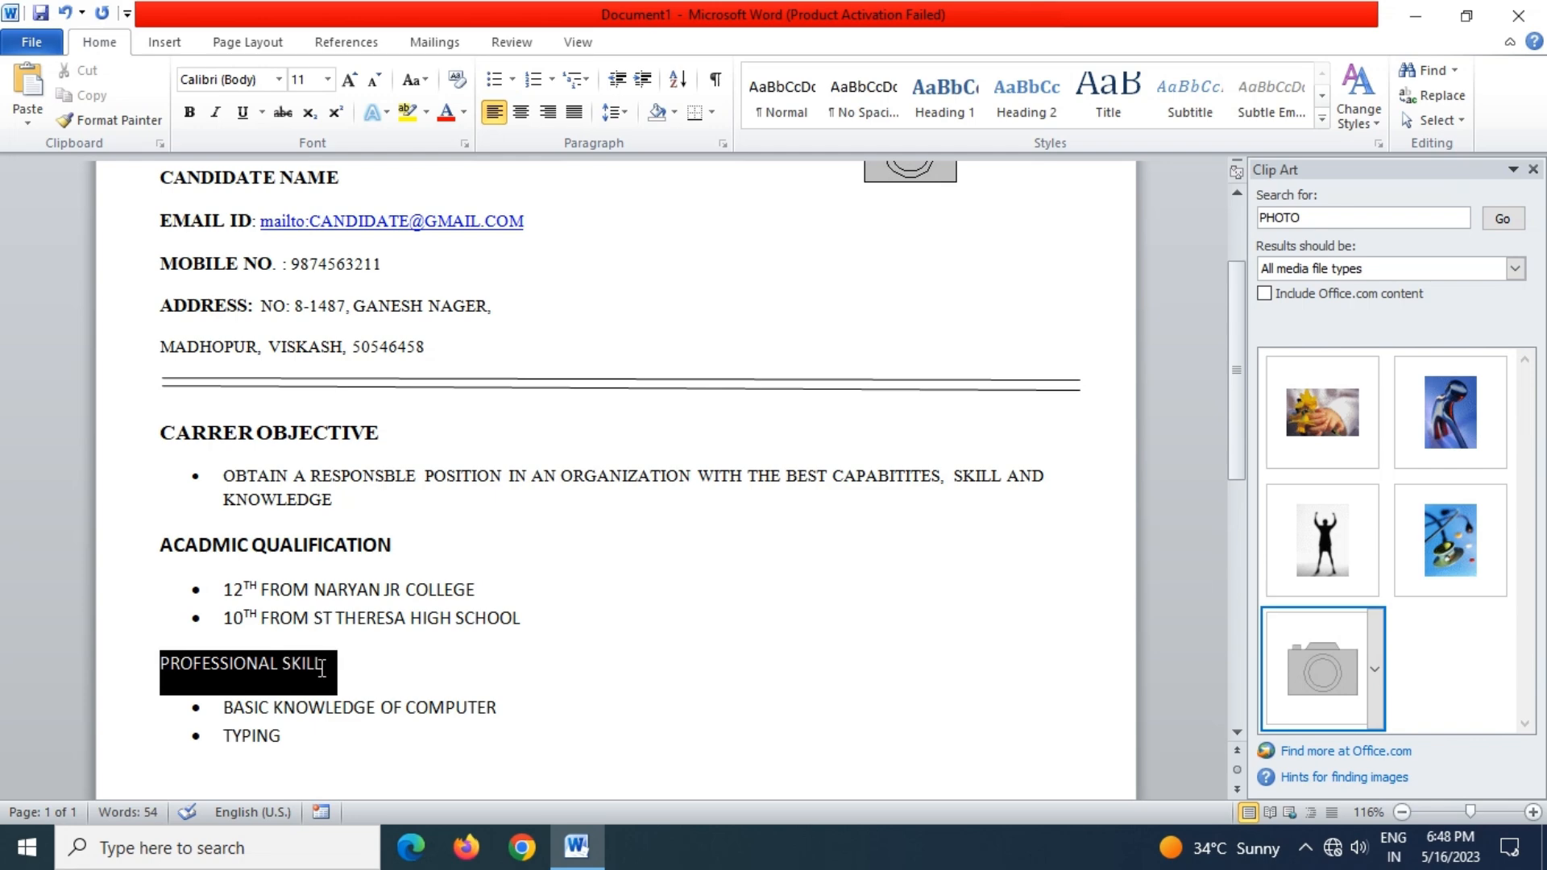
click(188, 112)
scroll(322, 580, down, 1)
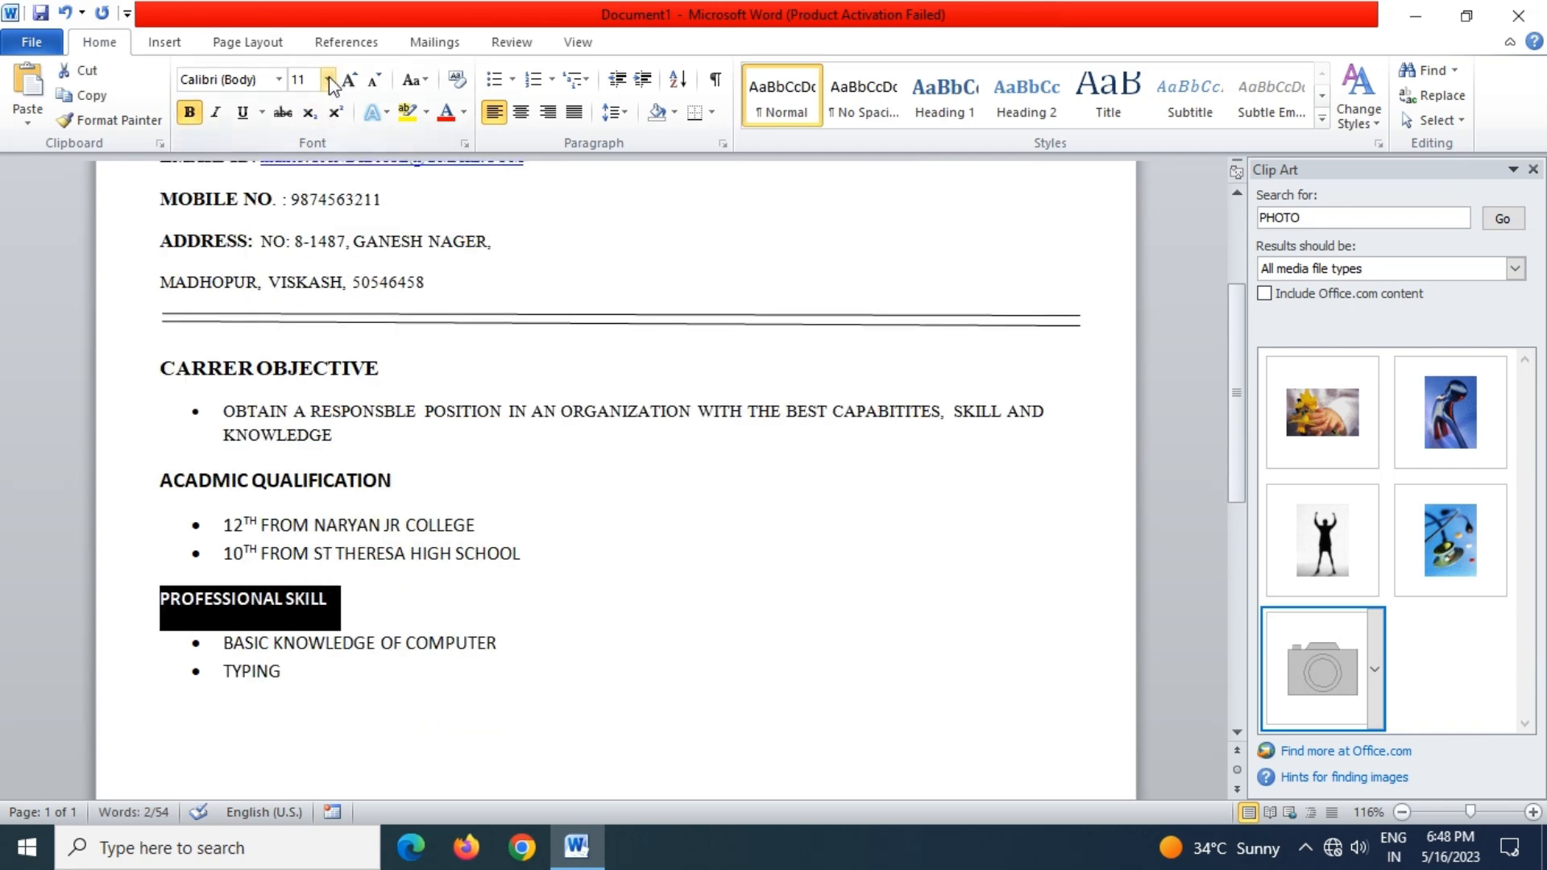
click(329, 80)
click(301, 183)
scroll(278, 580, down, 1)
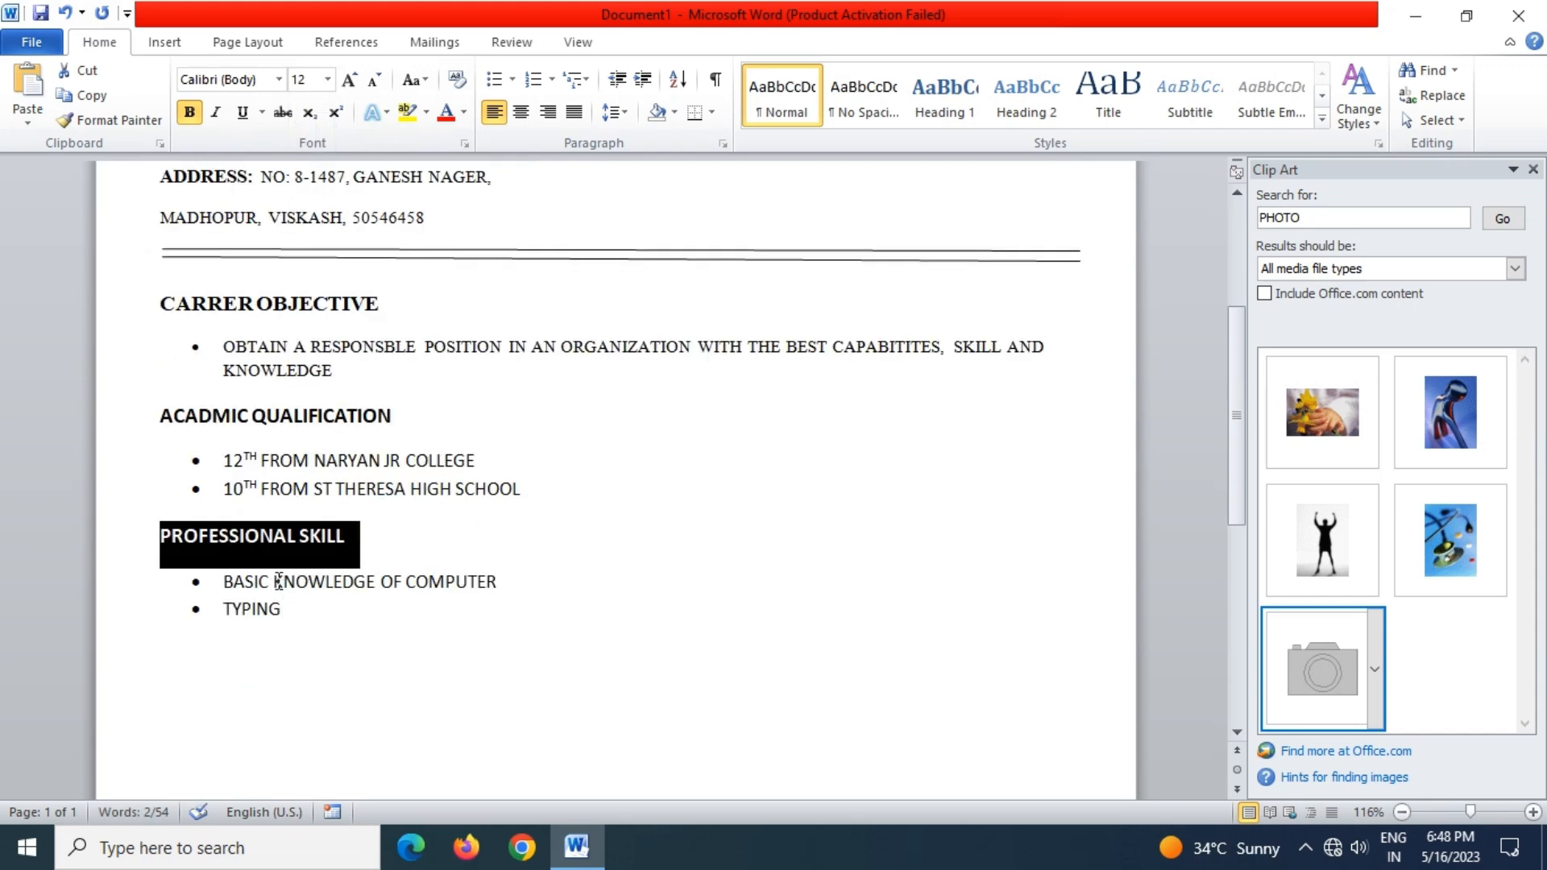
click(256, 349)
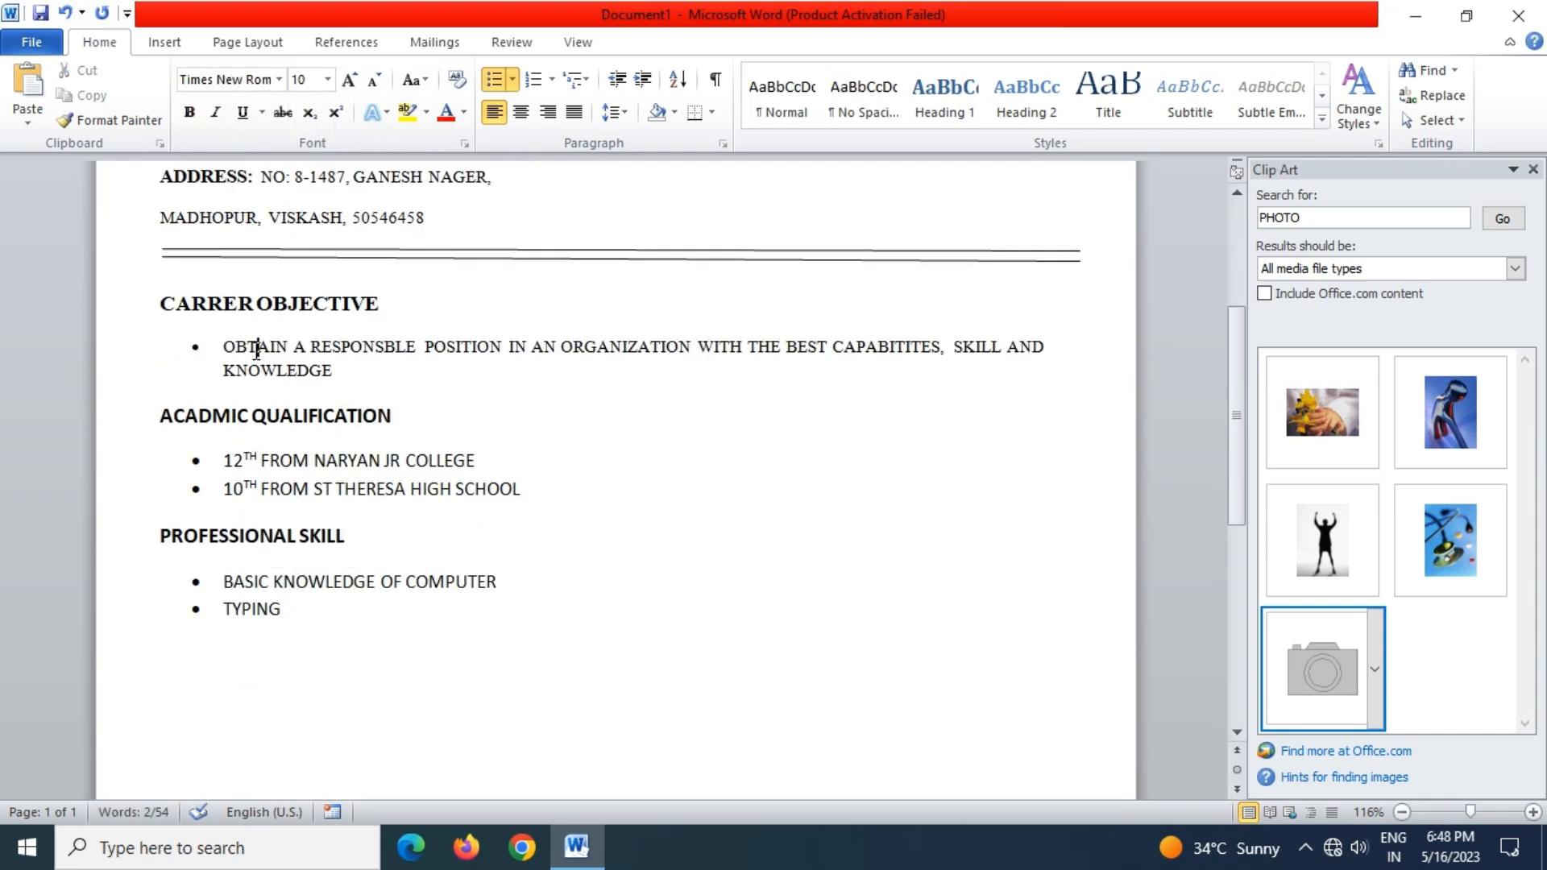
Set the qualification and skill bullet lines to font size 10
click(255, 460)
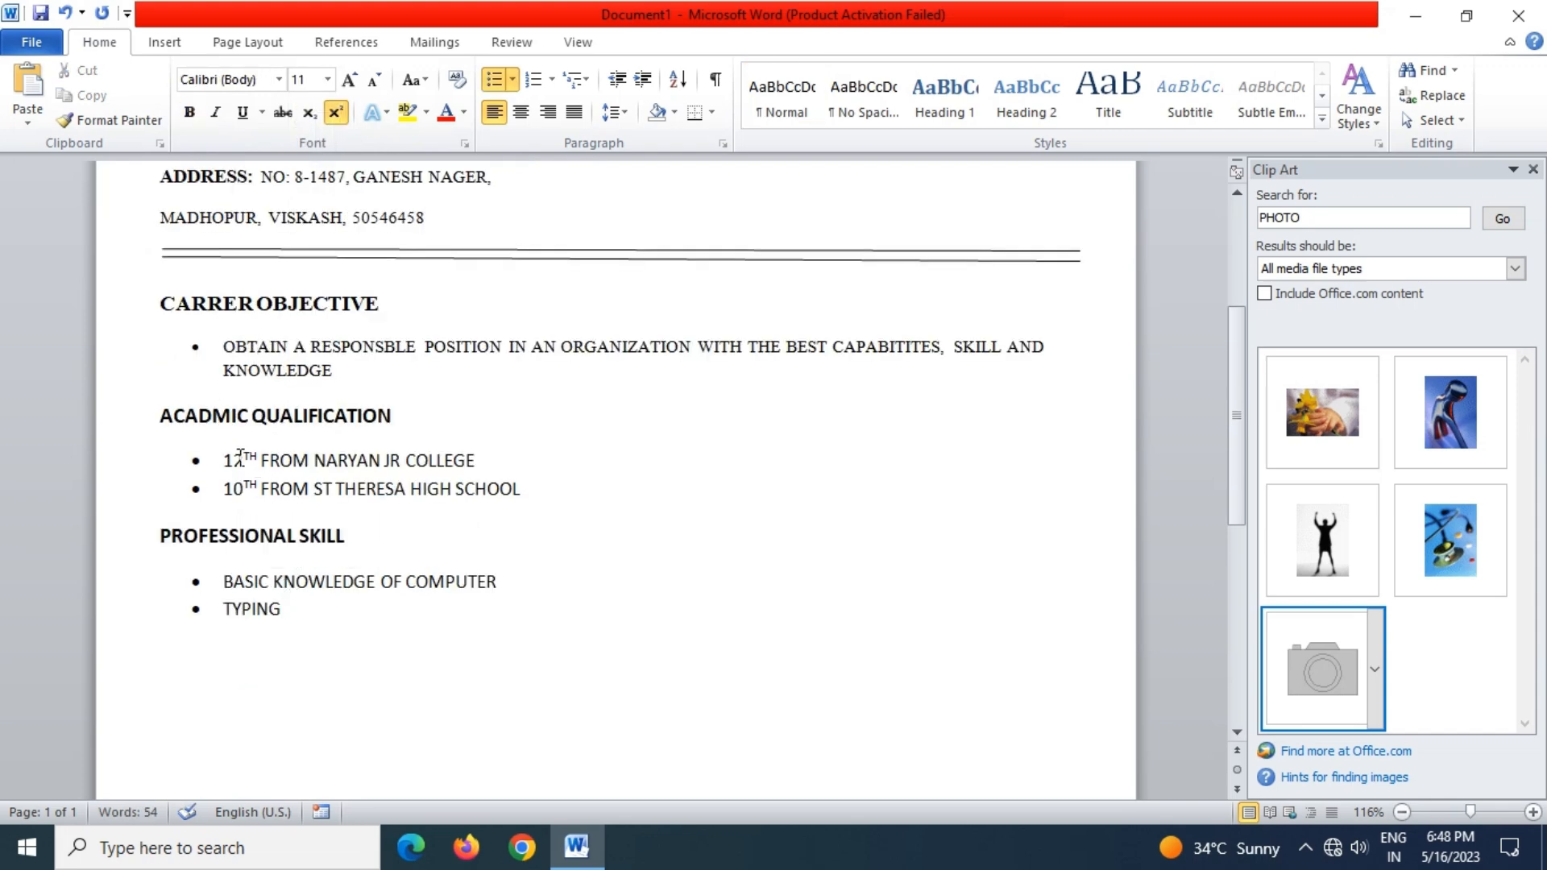
drag(225, 461, 516, 503)
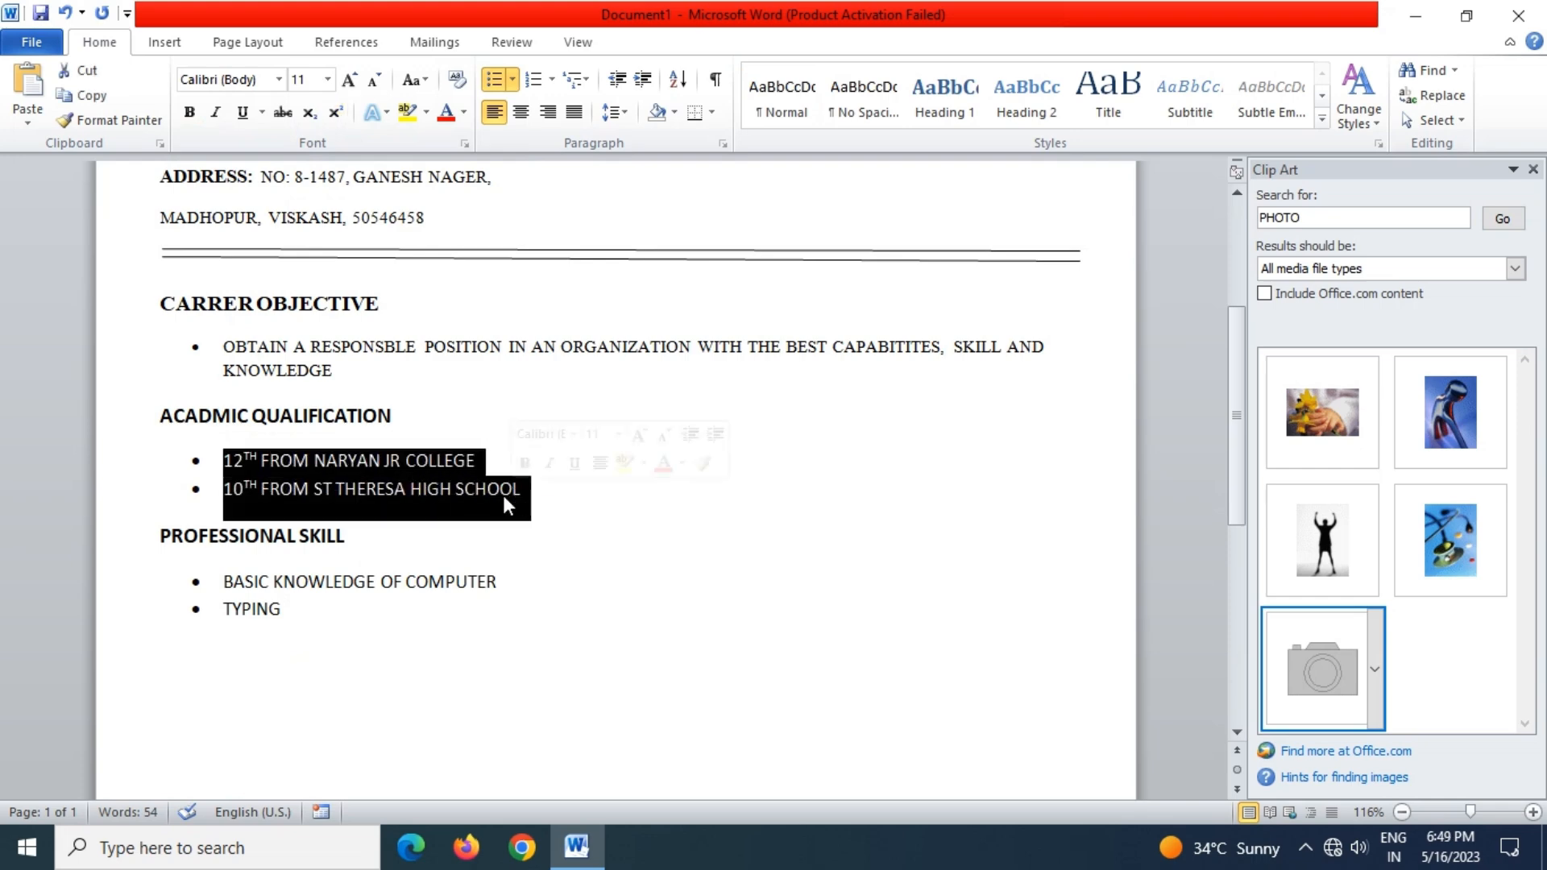
drag(225, 580, 321, 615)
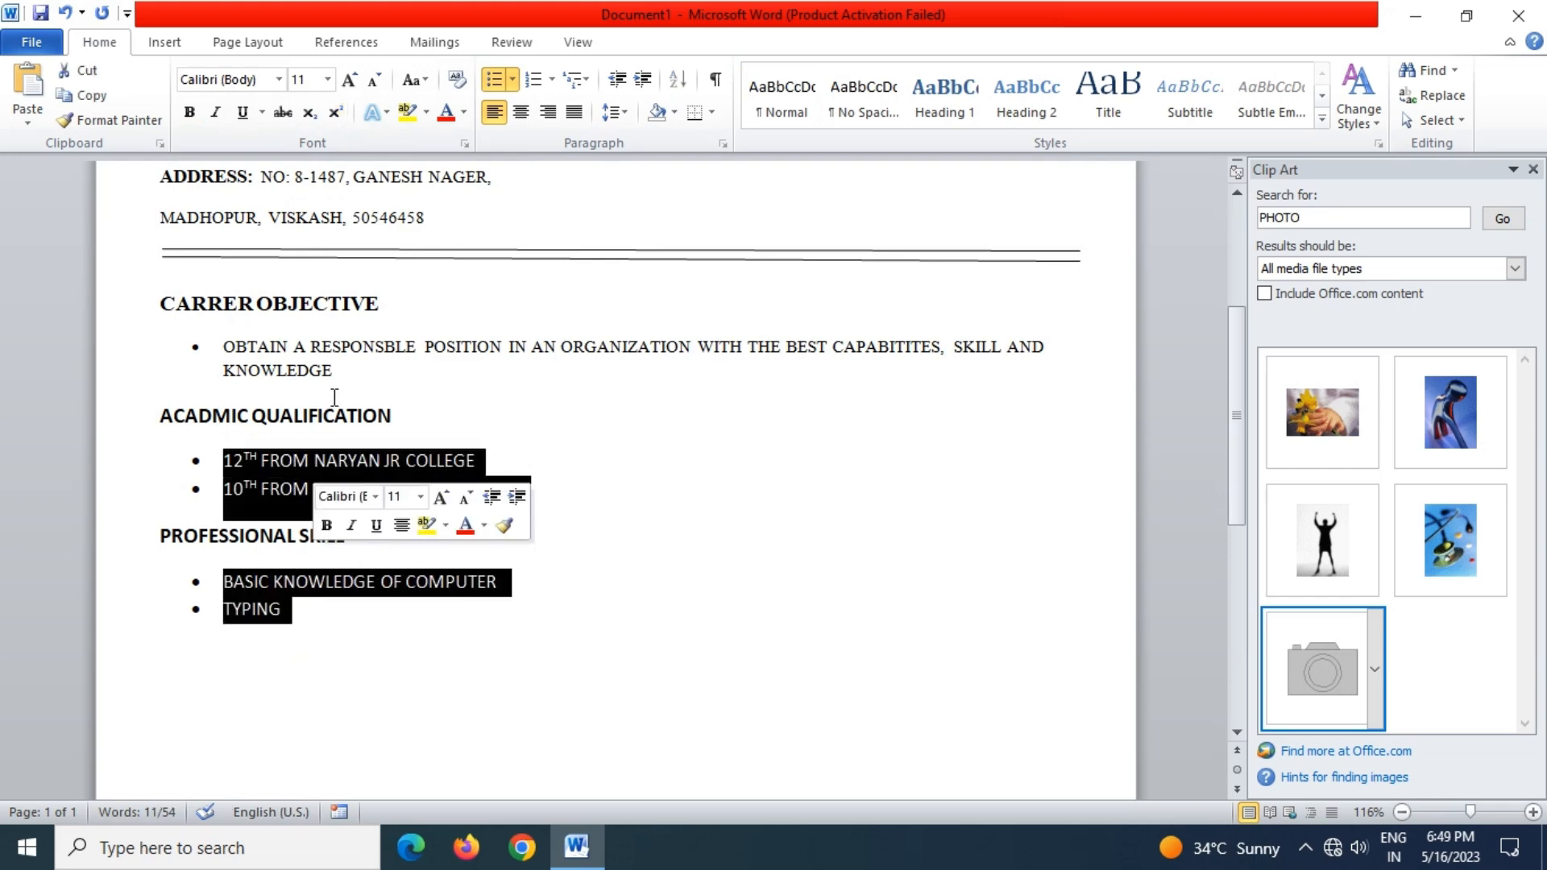
click(327, 79)
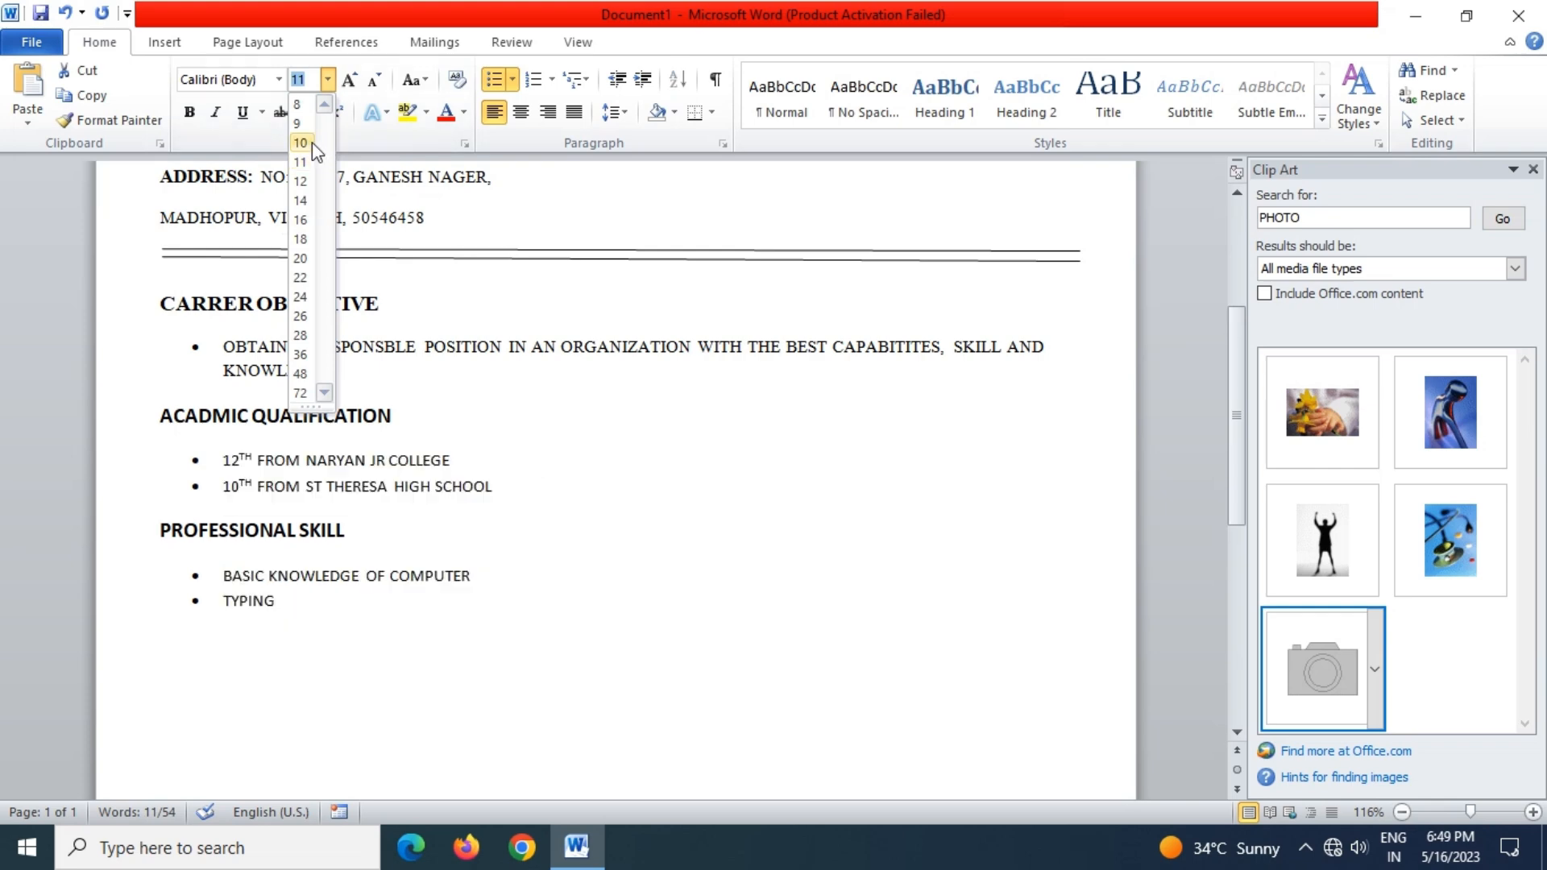
click(300, 143)
click(296, 618)
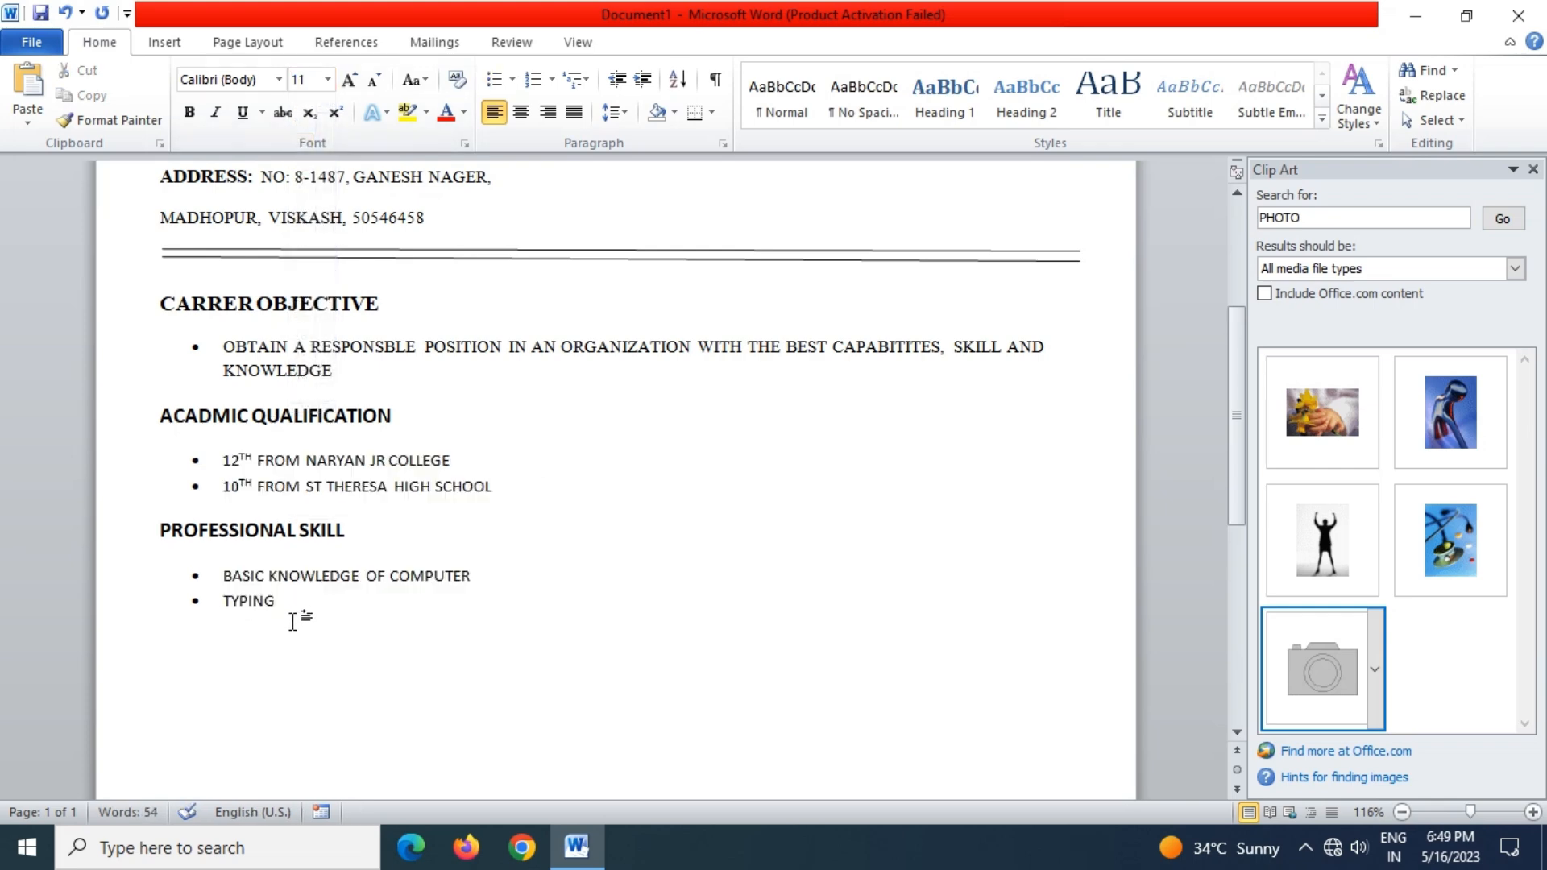
click(159, 645)
click(170, 643)
Type the WORK EXPERIENCE heading on the unindented line after Professional Skill
key(BackSpace)
key(BackSpace)
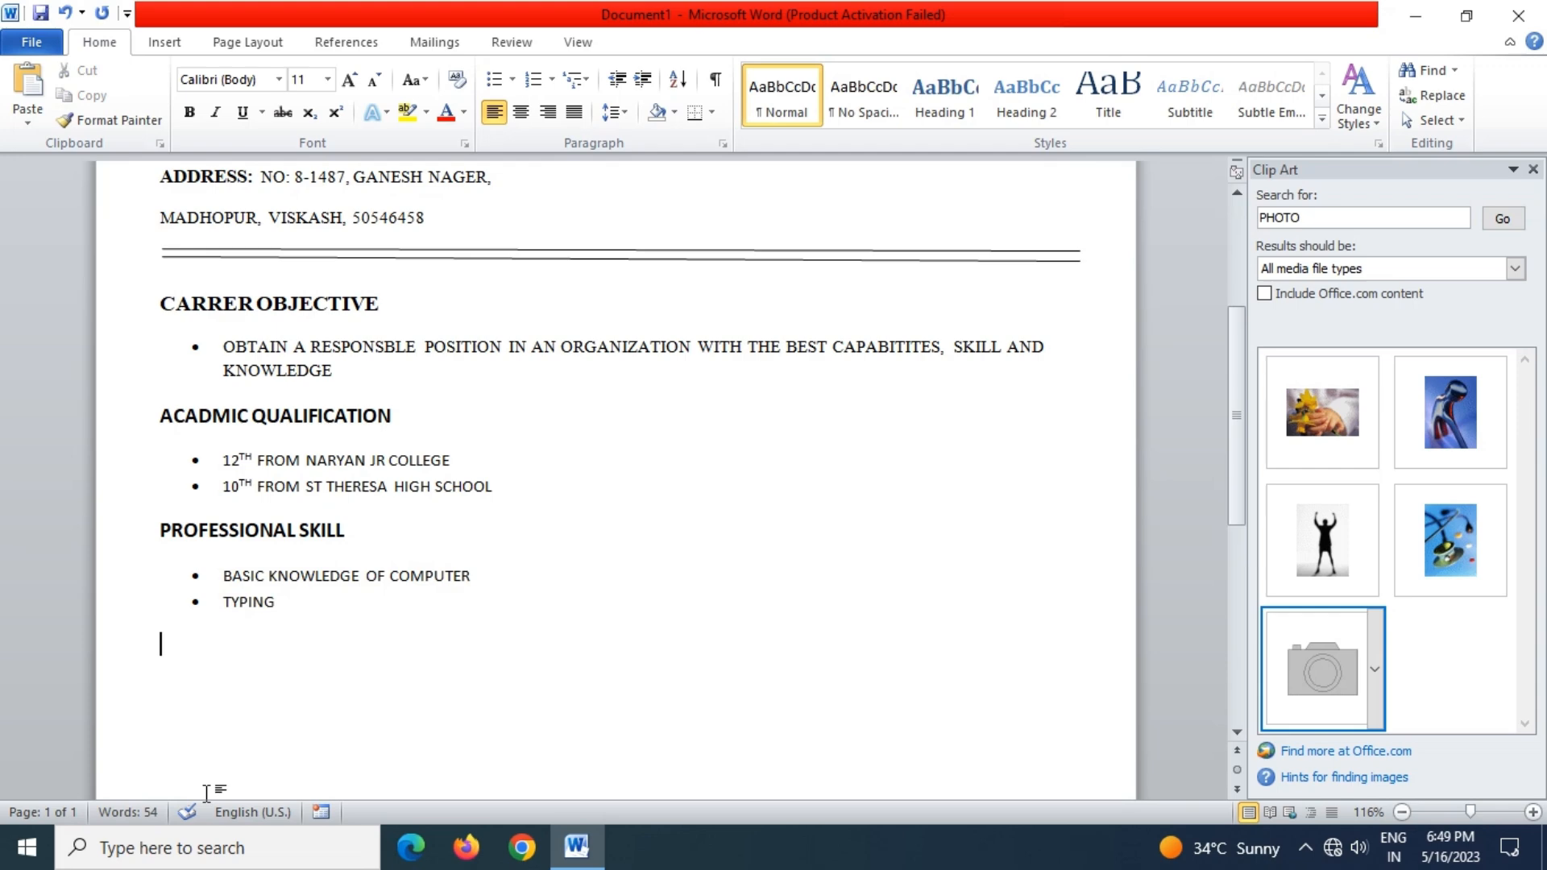
text(WORK)
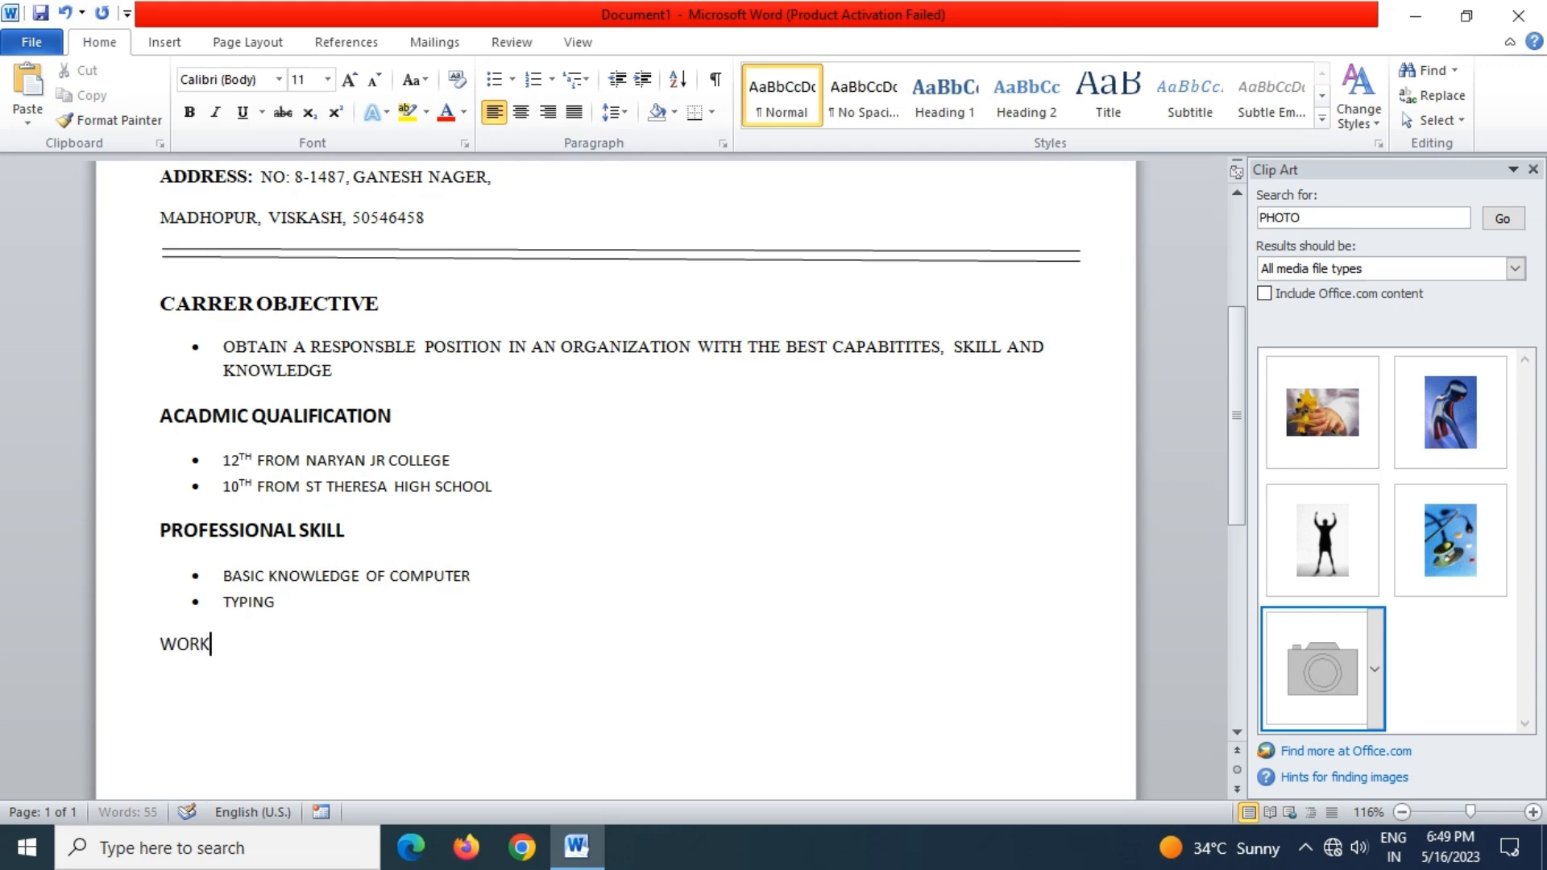
text( EXPERINCE)
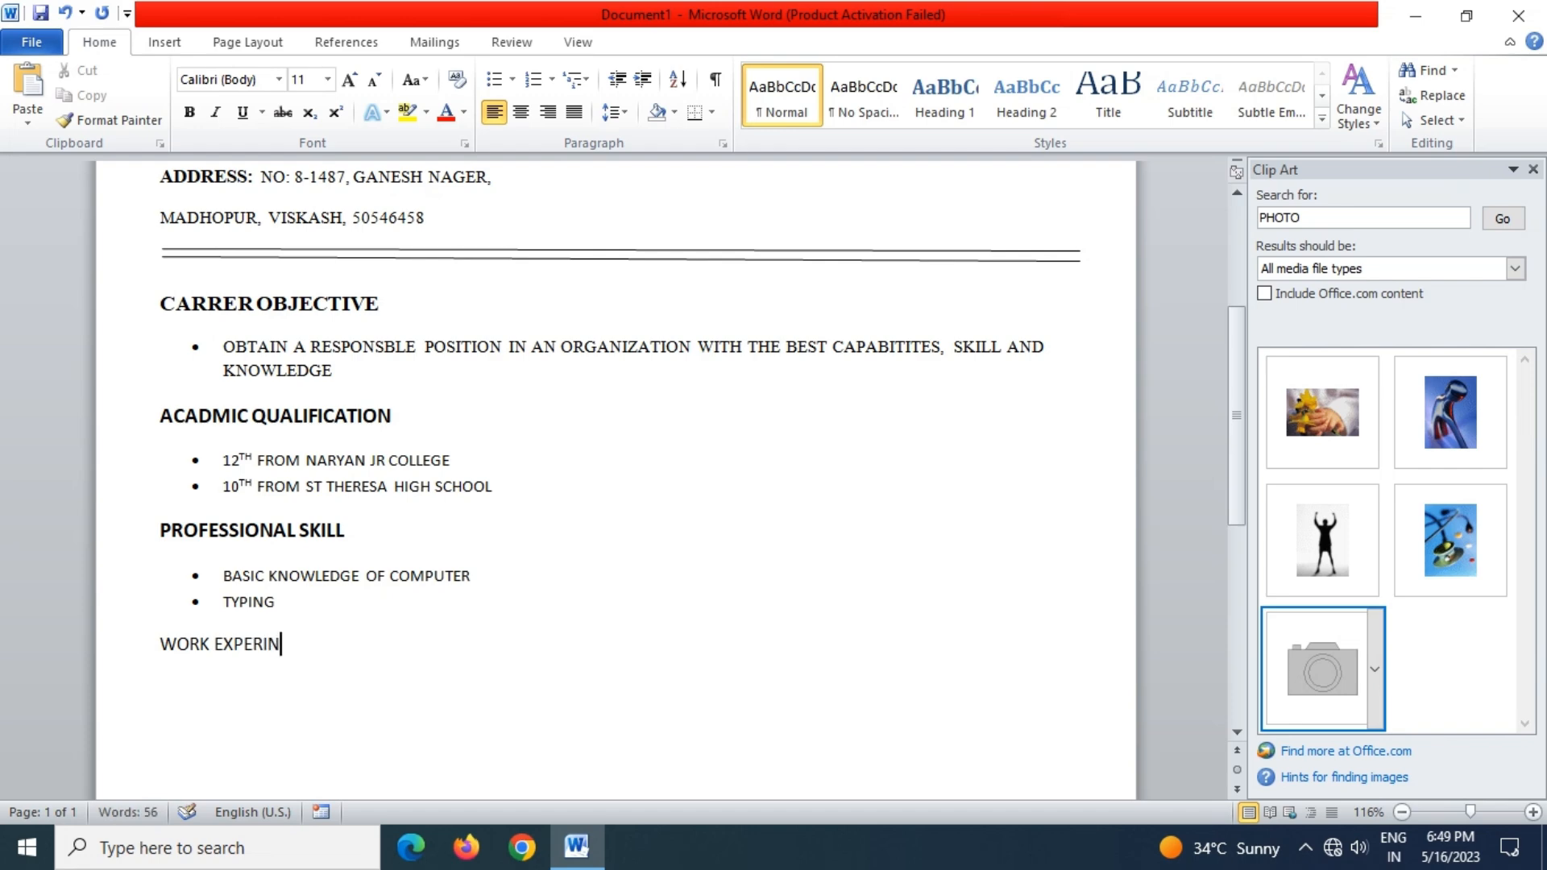
key(BackSpace)
key(BackSpace)
key(BackSpace)
key(BackSpace)
key(BackSpace)
key(BackSpace)
key(BackSpace)
text(PERIENCE)
key(Return)
Add a single FRESHER bullet under the heading, cancelling Save As and removing the extra bullet
click(493, 79)
text(FRS)
key(BackSpace)
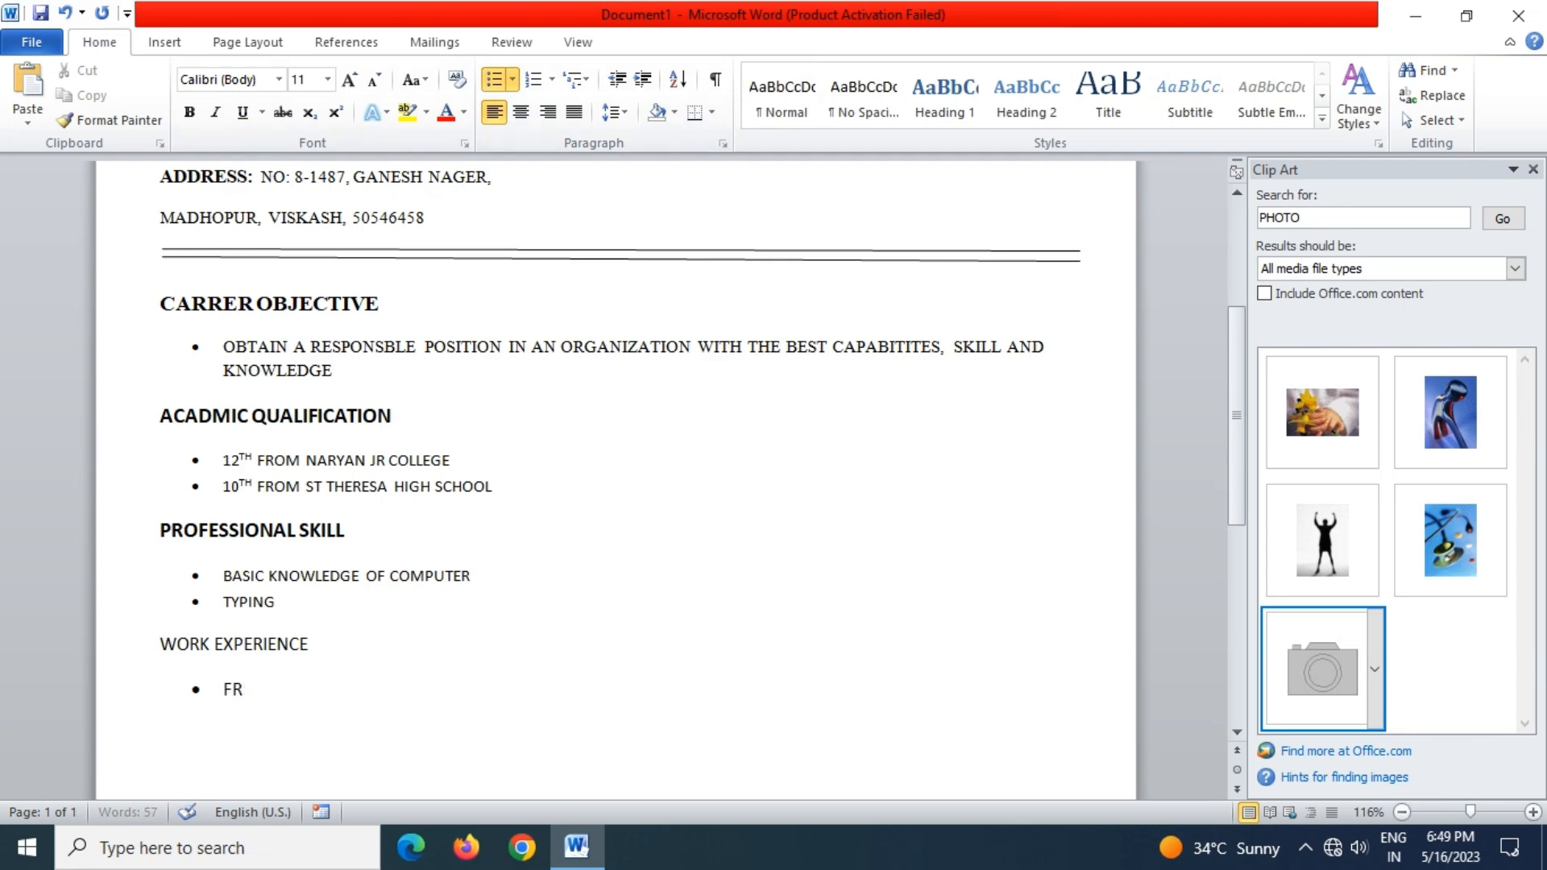
text(ESHER)
key(Return)
key(ctrl+s)
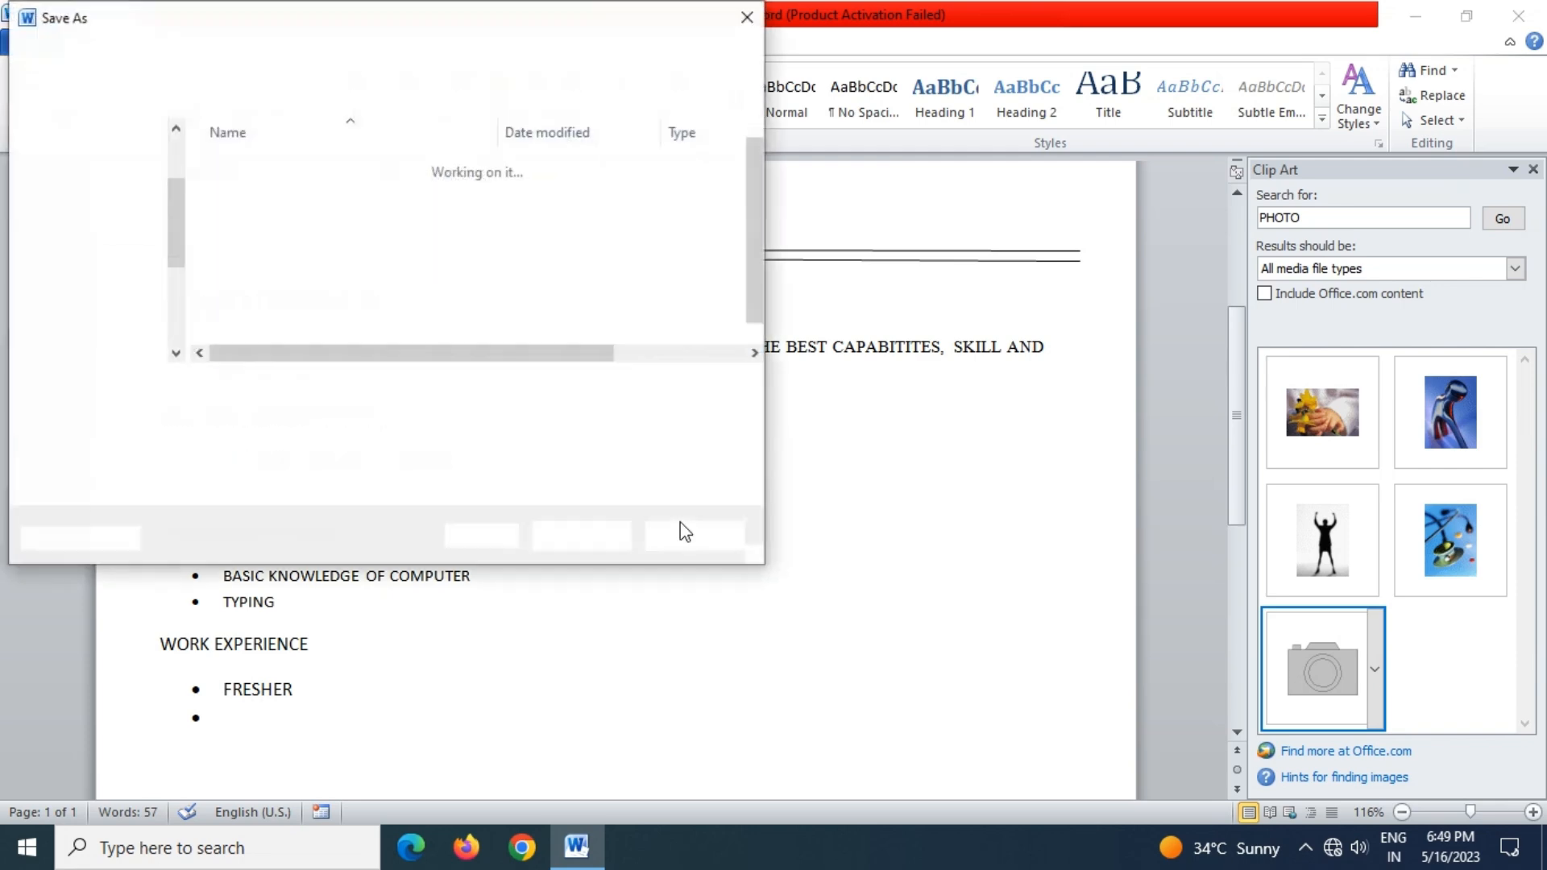
click(689, 536)
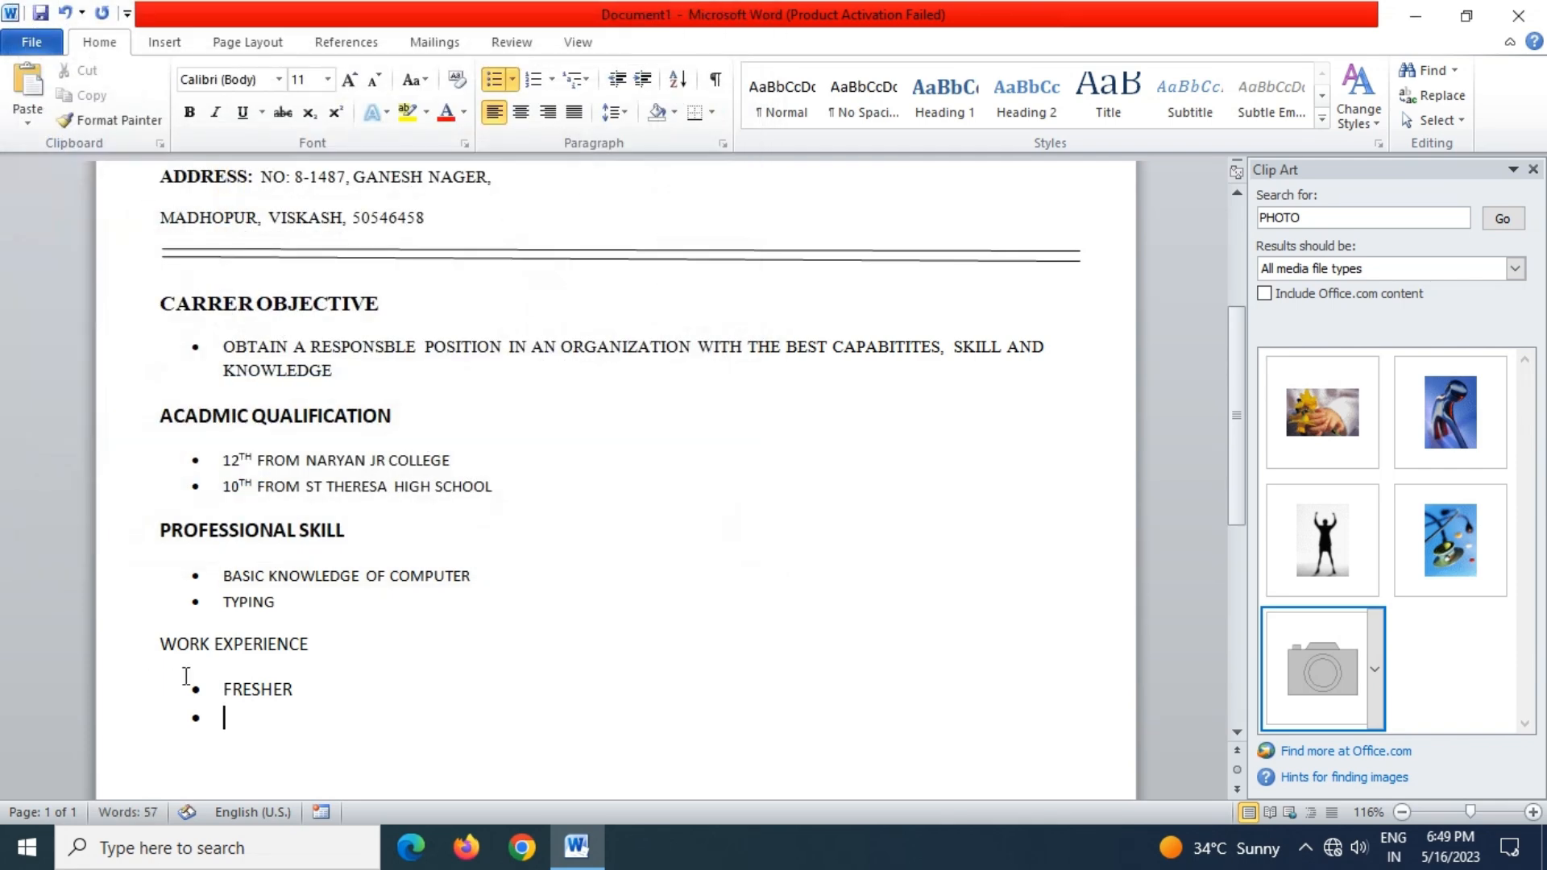
key(Return)
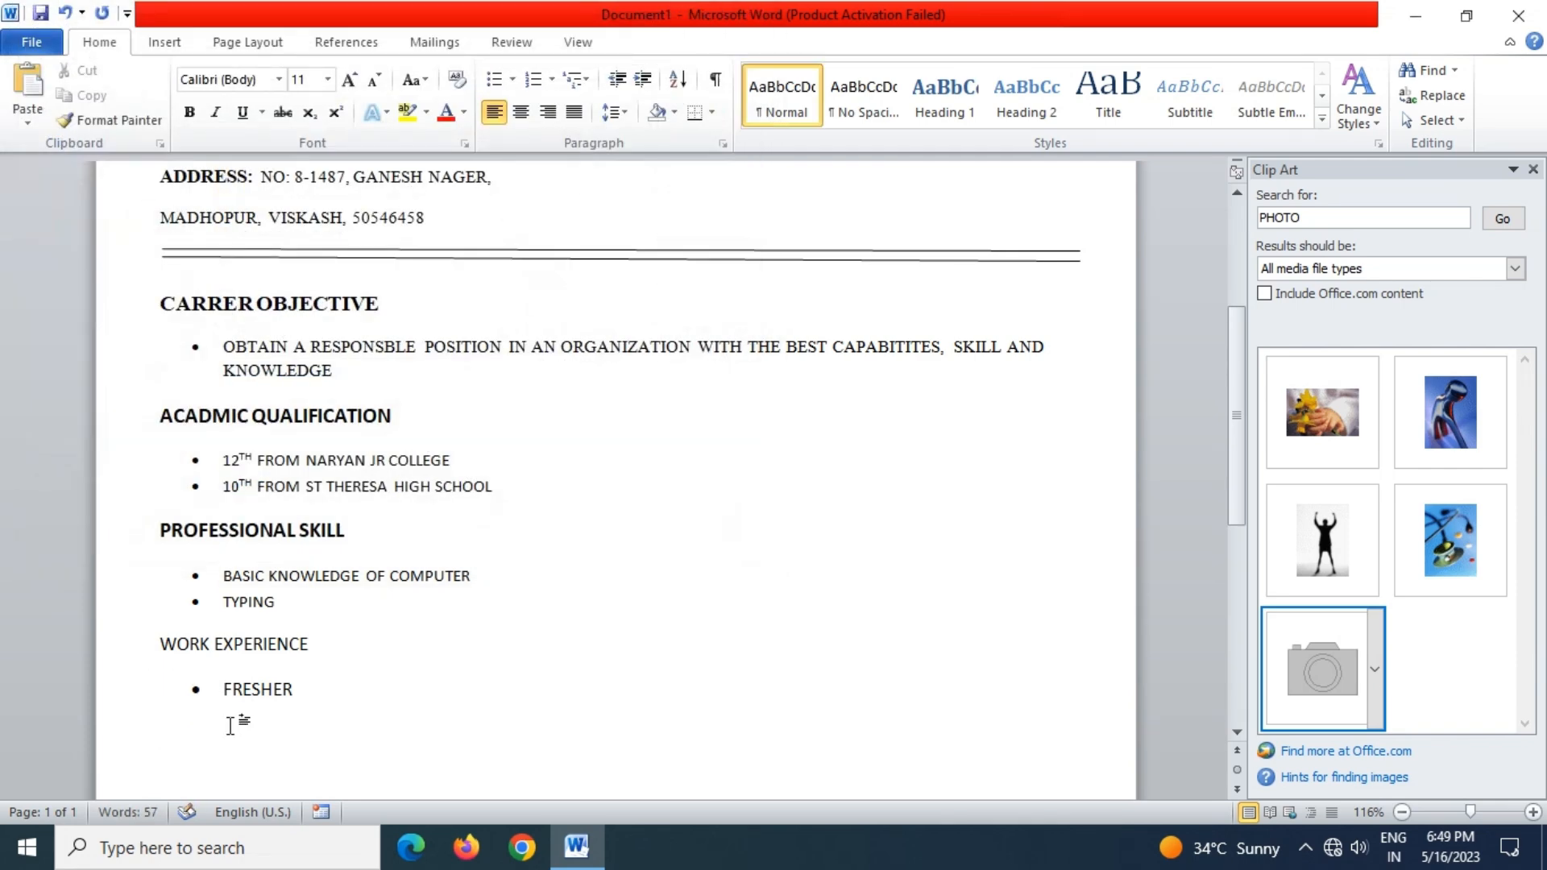
Make the WORK EXPERIENCE heading bold at font size 12
drag(325, 640, 113, 656)
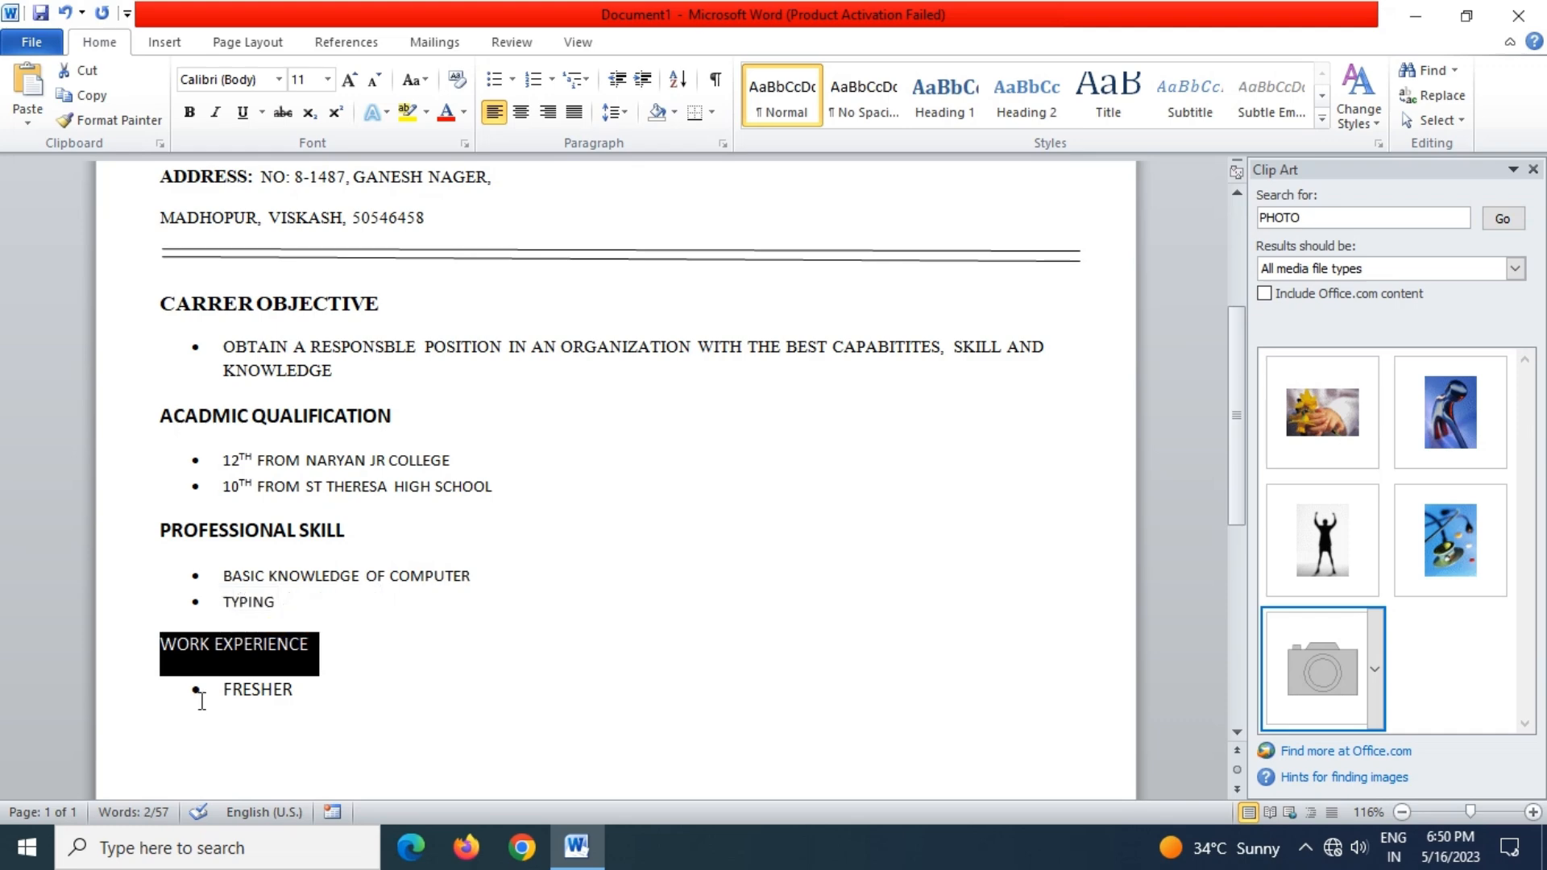
key(ctrl+b)
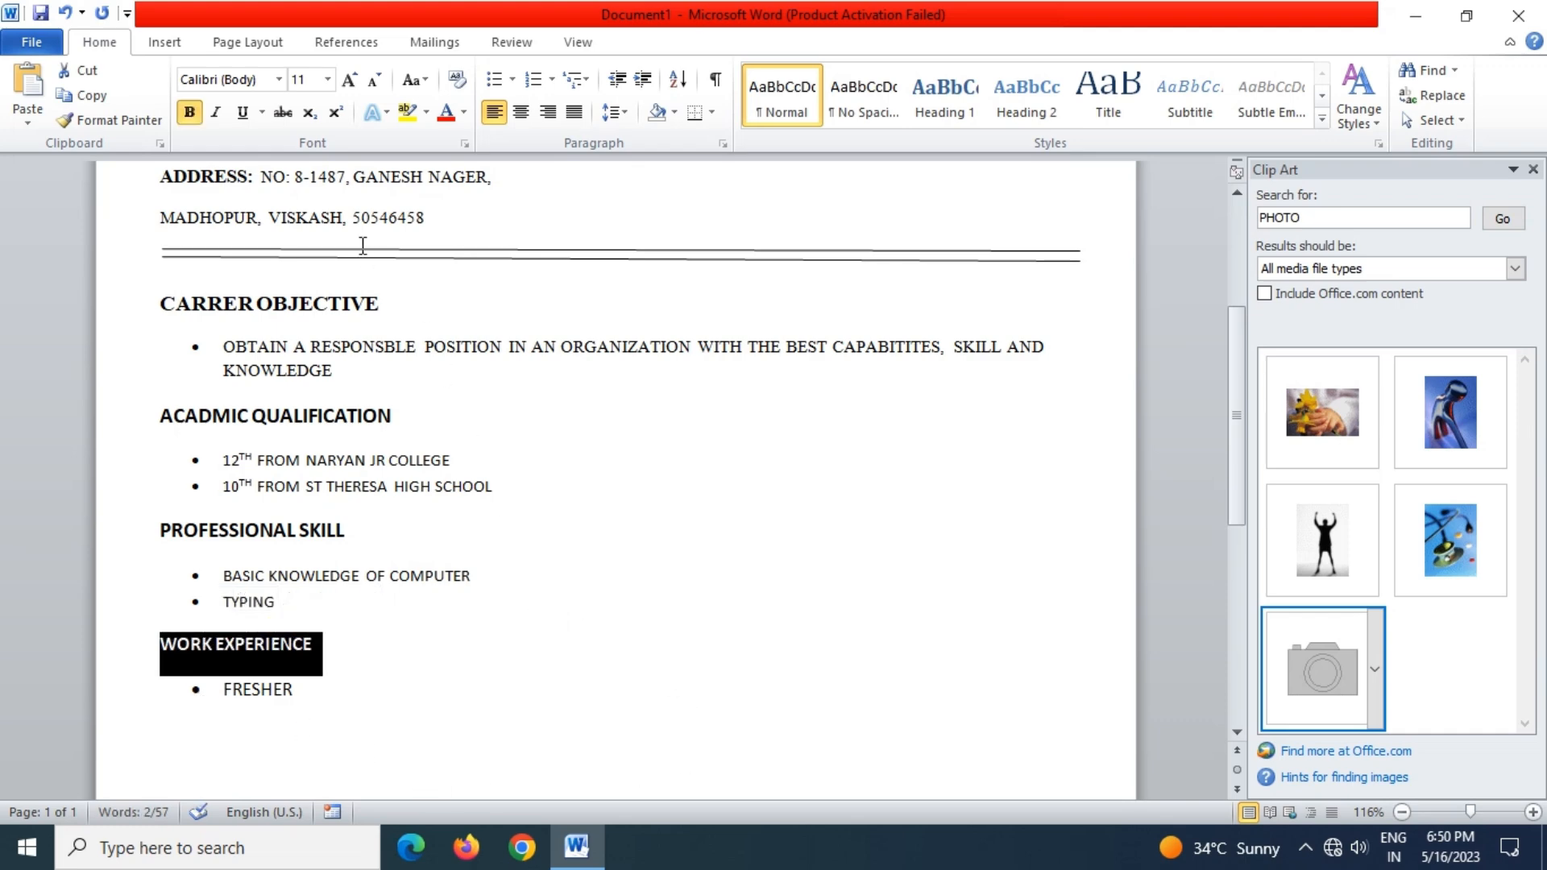
click(327, 79)
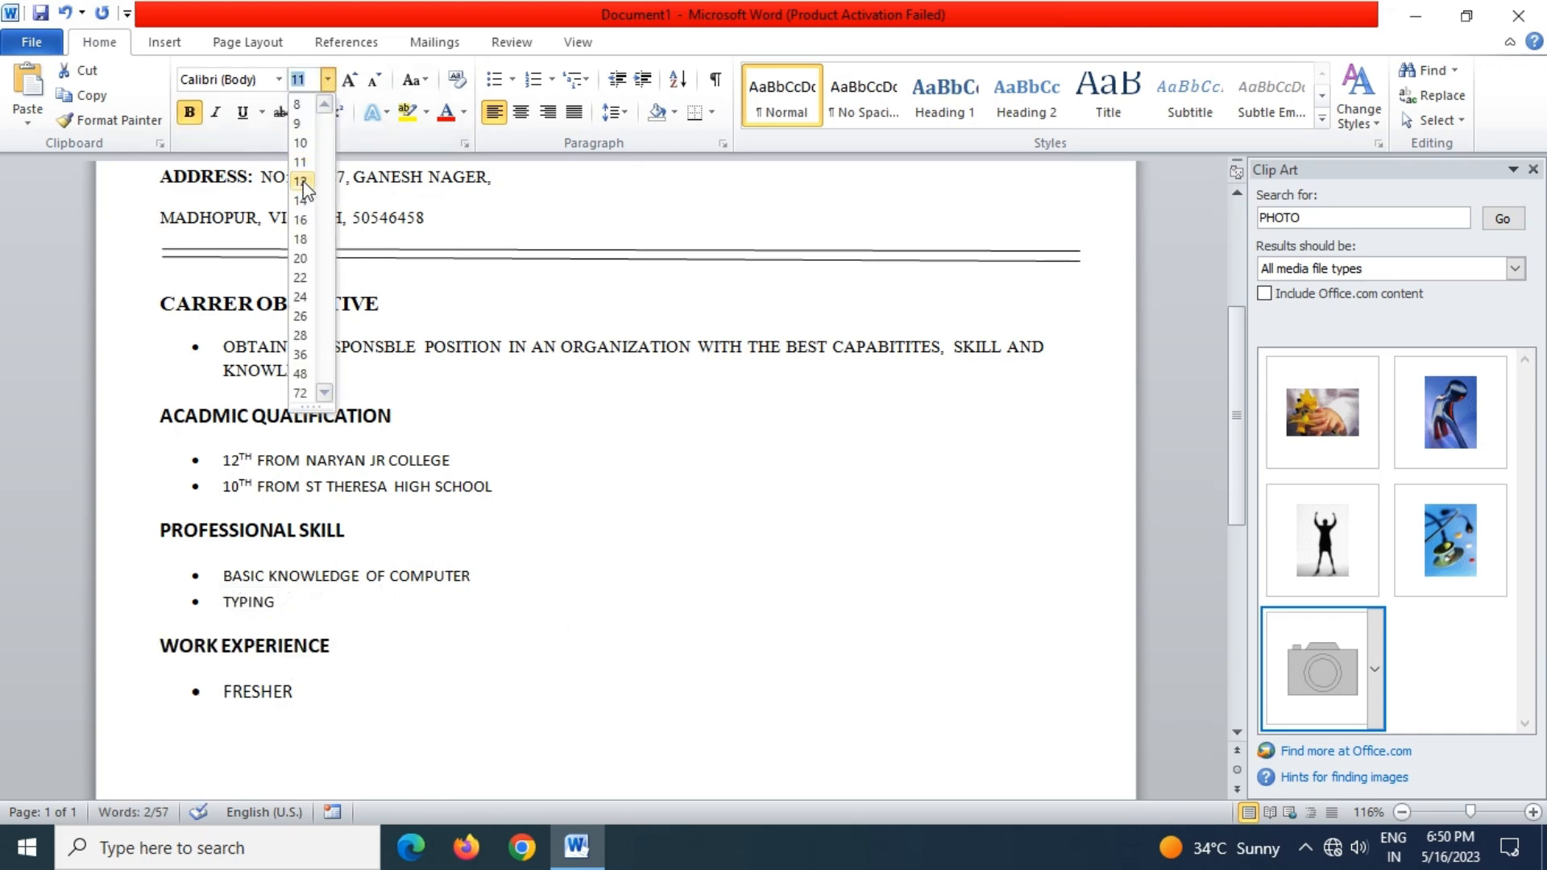
click(303, 183)
click(335, 710)
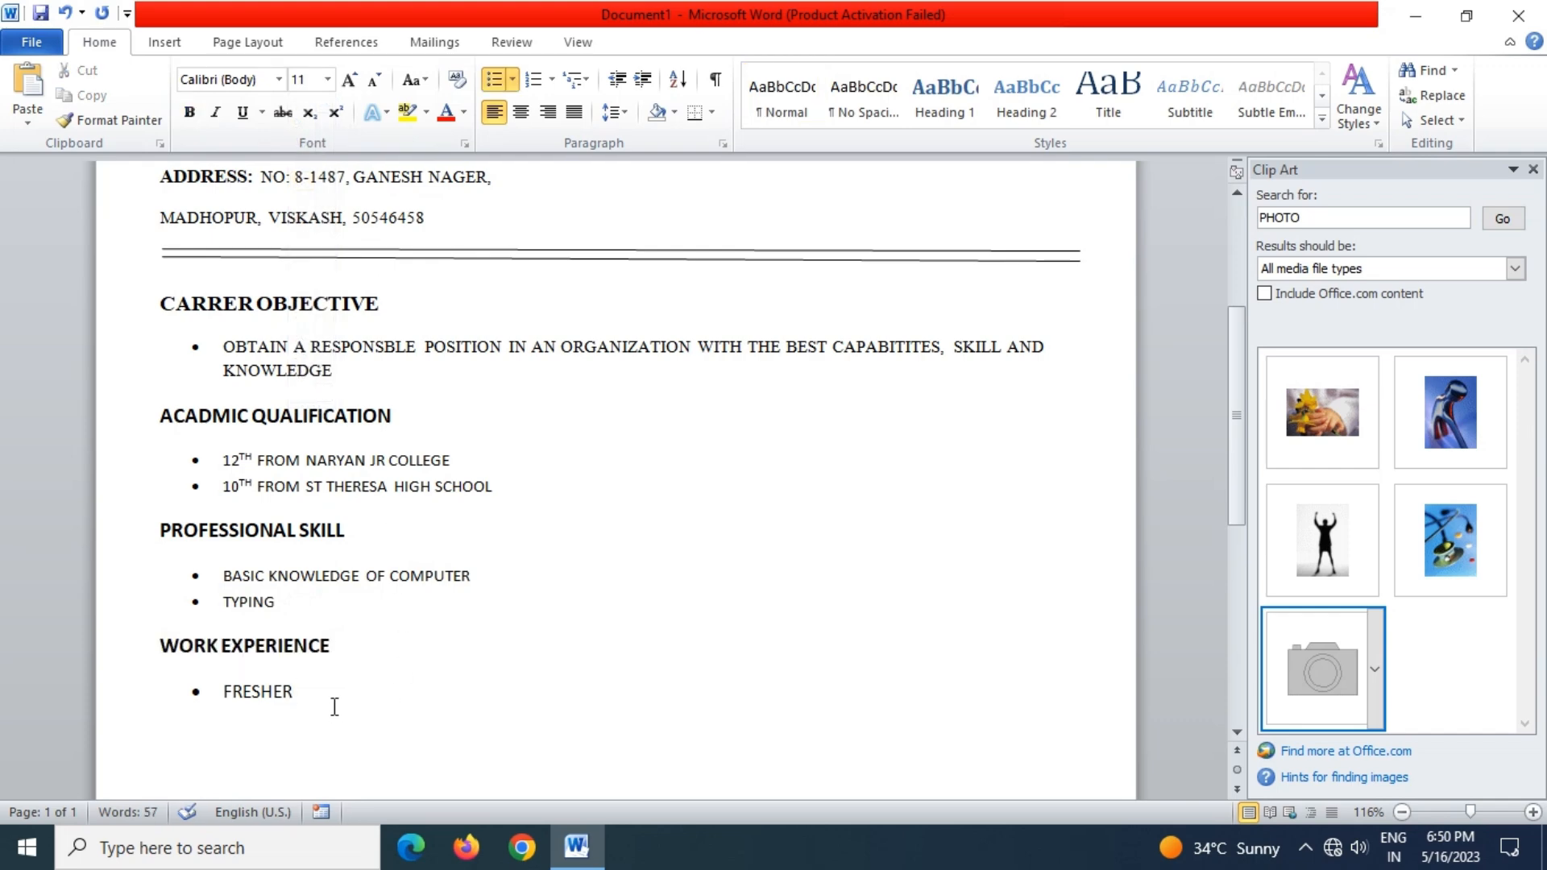
double_click(161, 729)
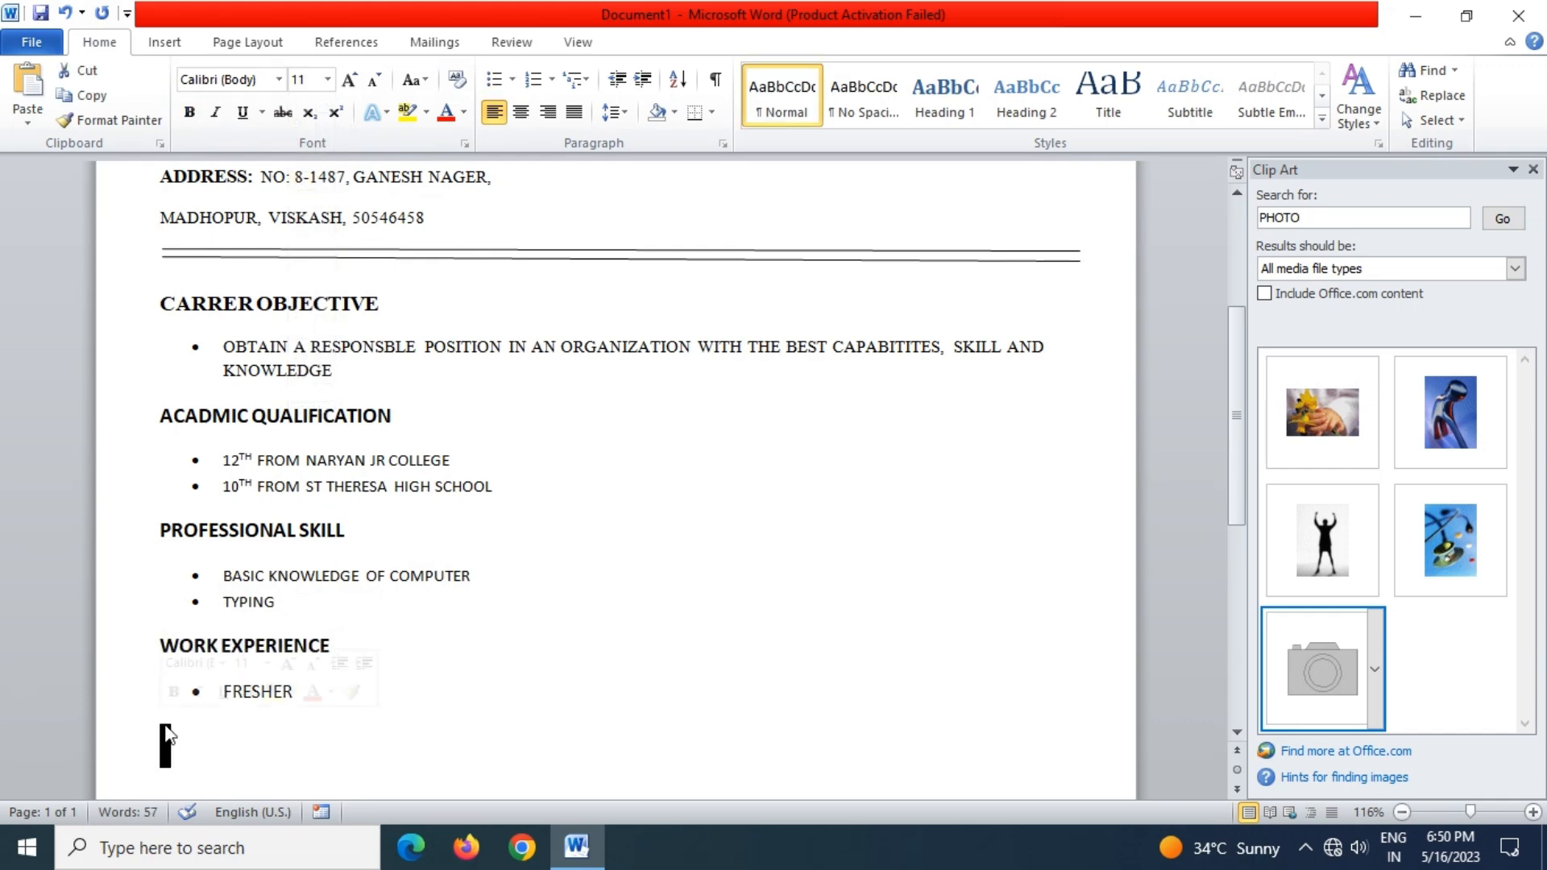
Add a PERSONAL DETAILS heading with a FATHER'S NAME line containing the father's name
scroll(304, 725, down, 6)
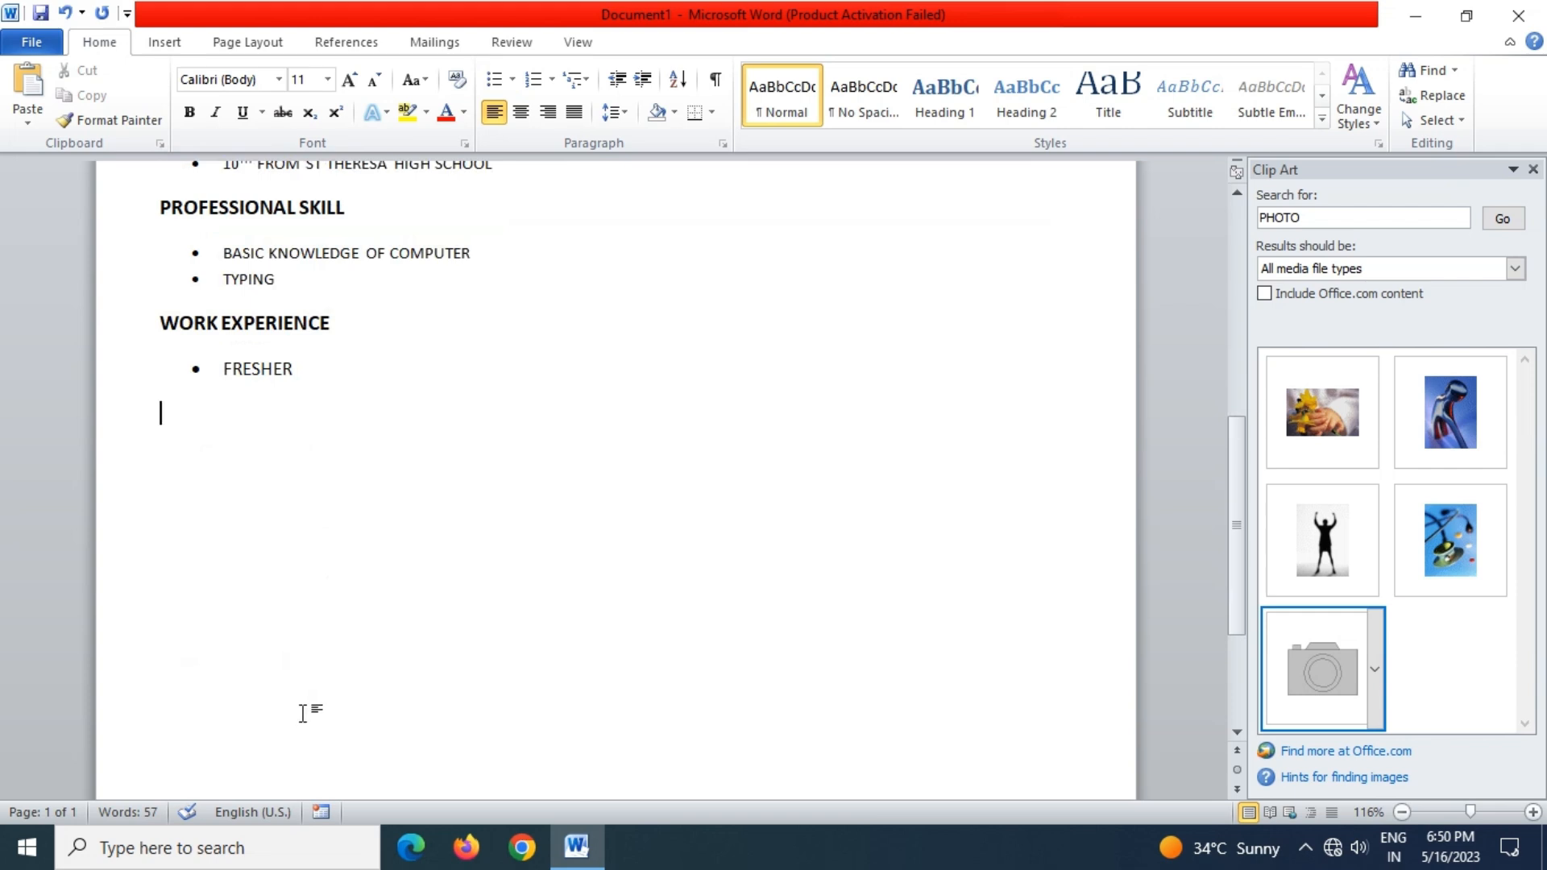
text(PERSONAL )
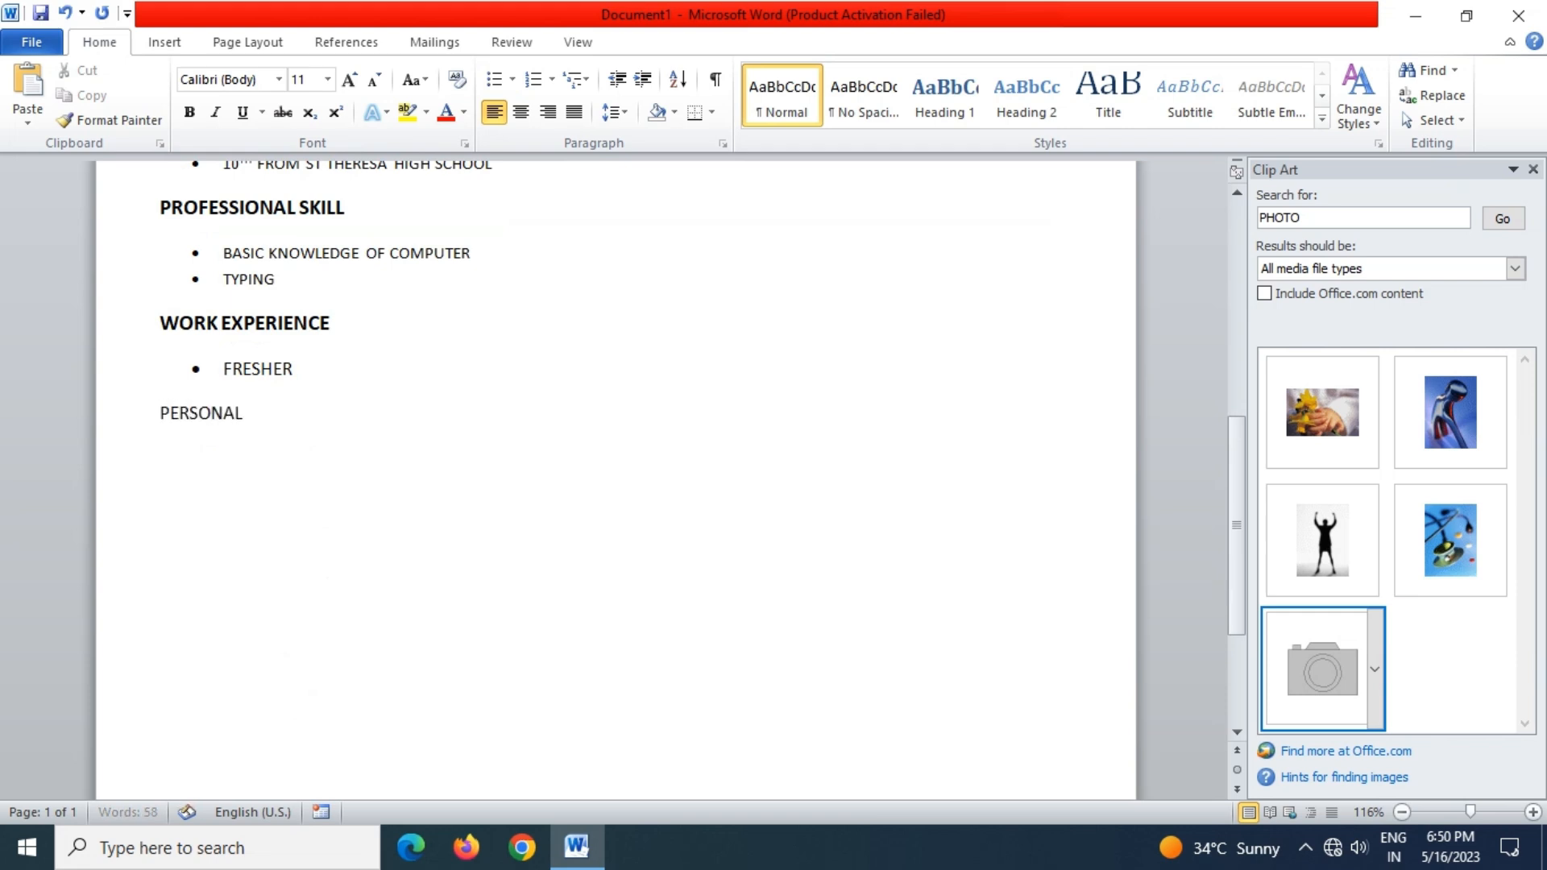
text(DETAILS)
key(Return)
text(FAT)
text(HER)
text('S )
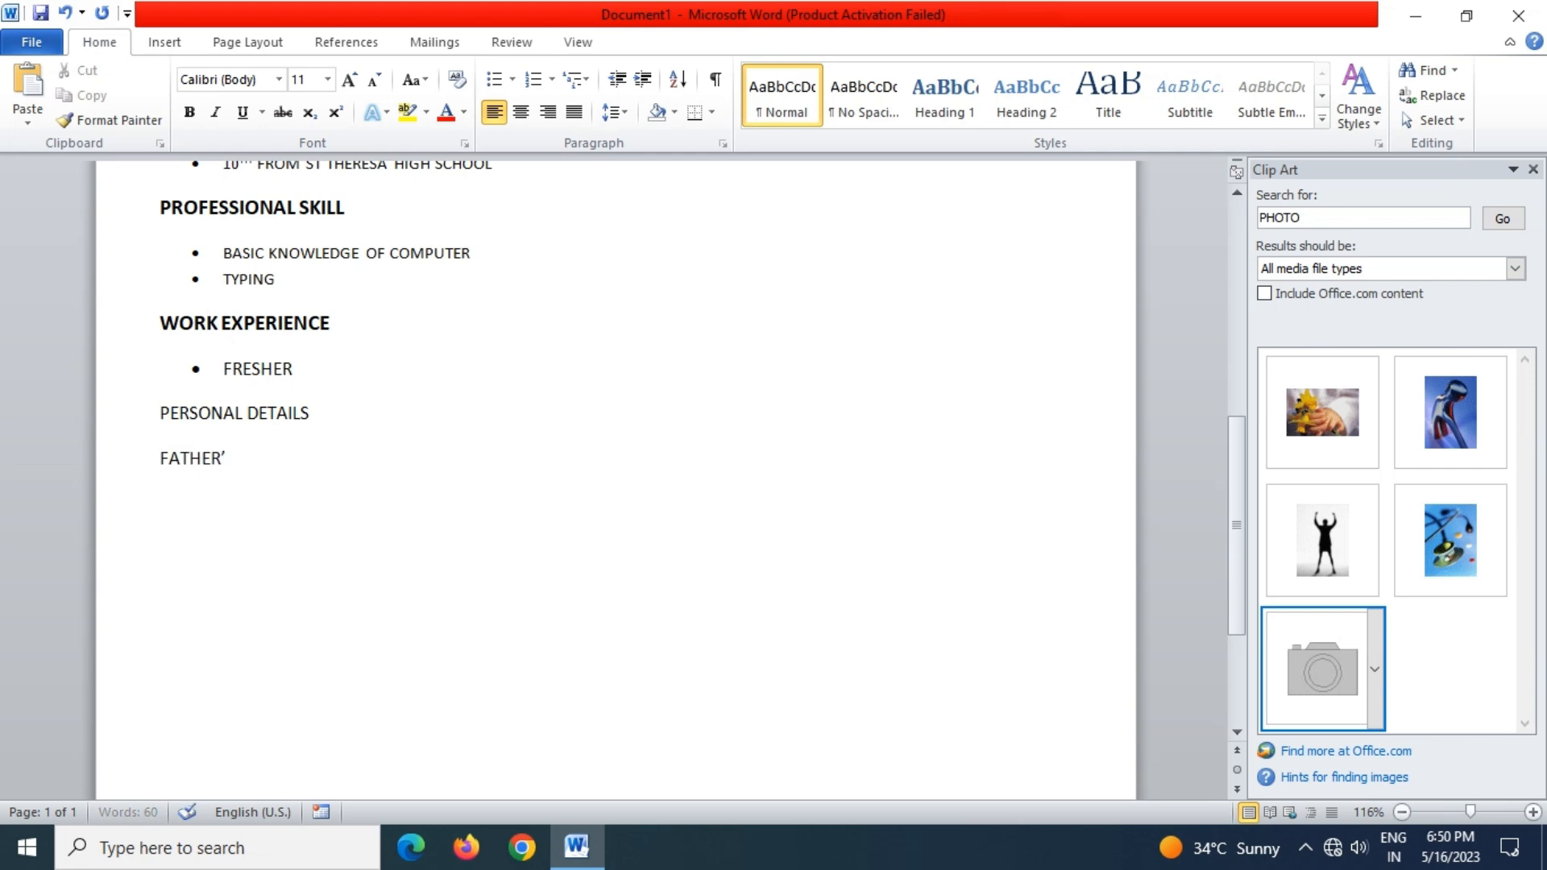
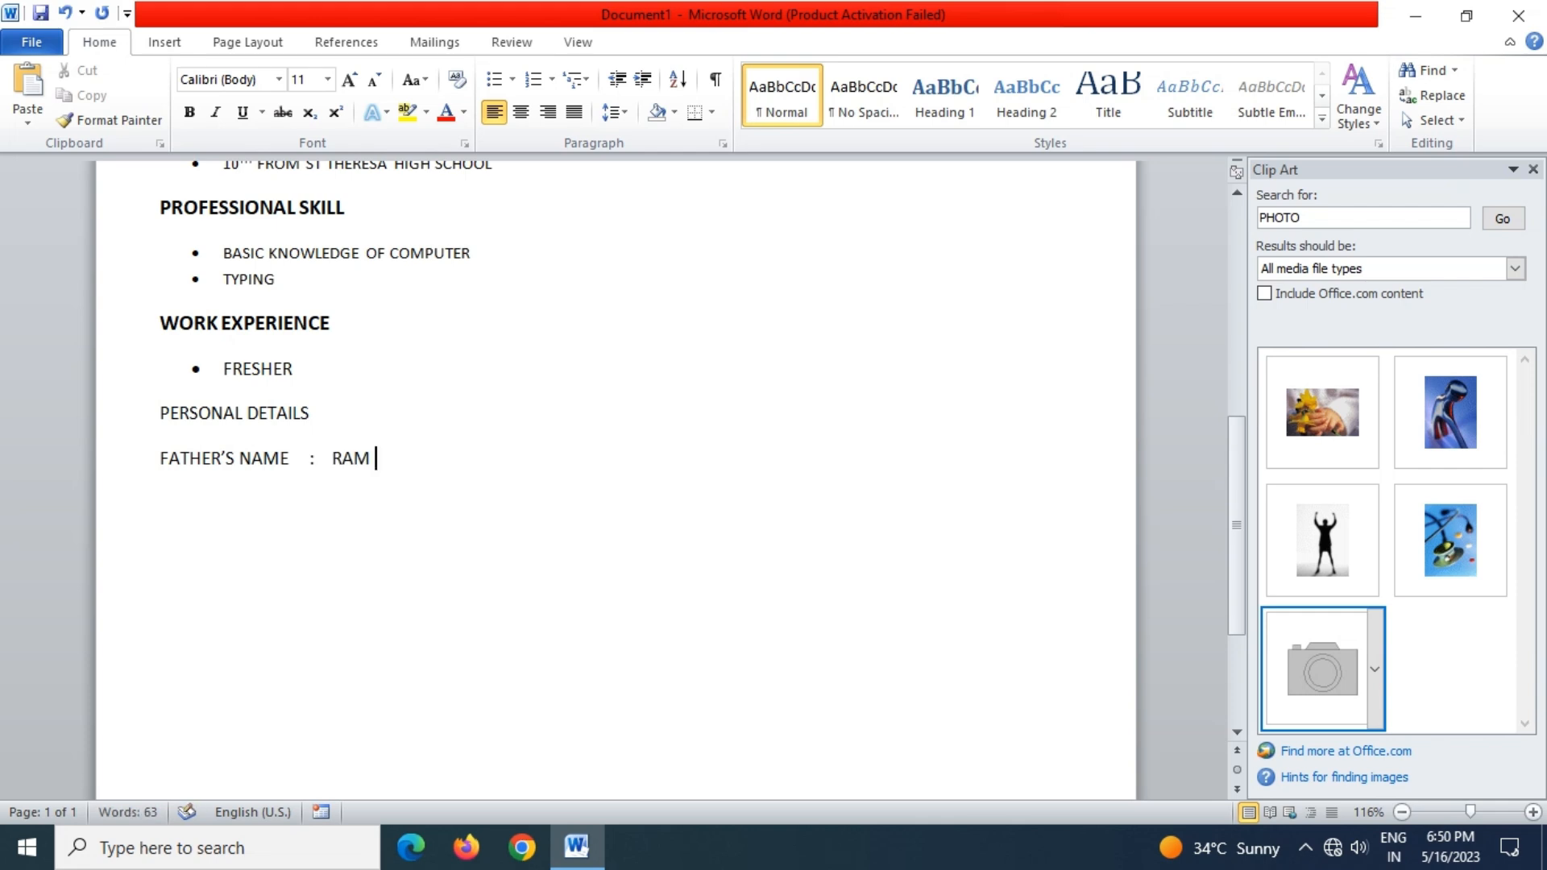
key(Return)
Add a tab-aligned DATE OF BIRTH line with the birth date, then a GENDER : MALE line
text(DATE )
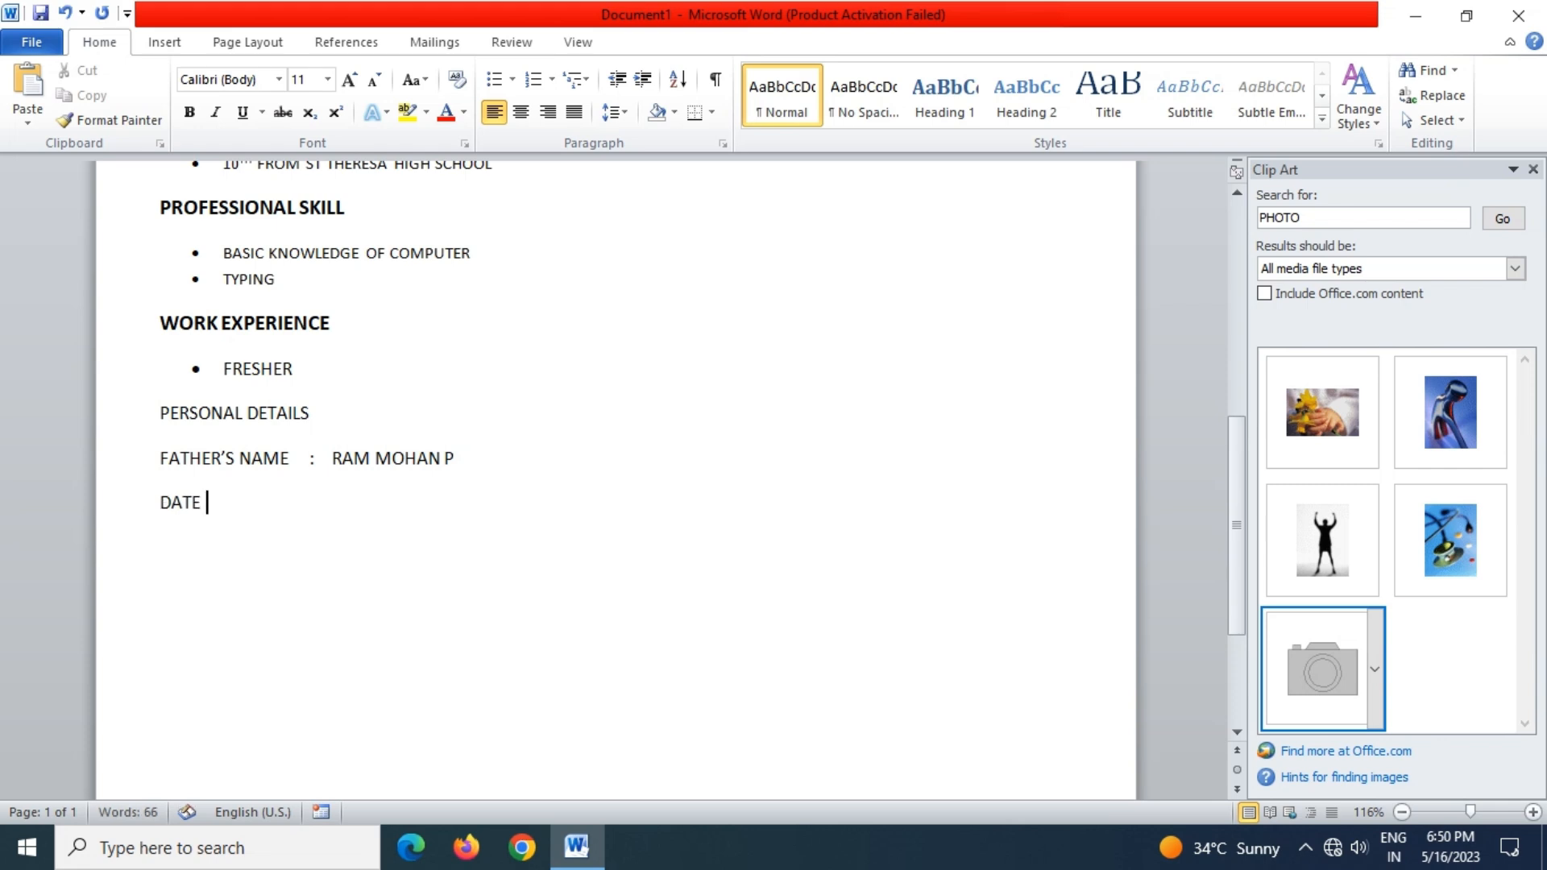
text(OF BIRTH)
key(Tab)
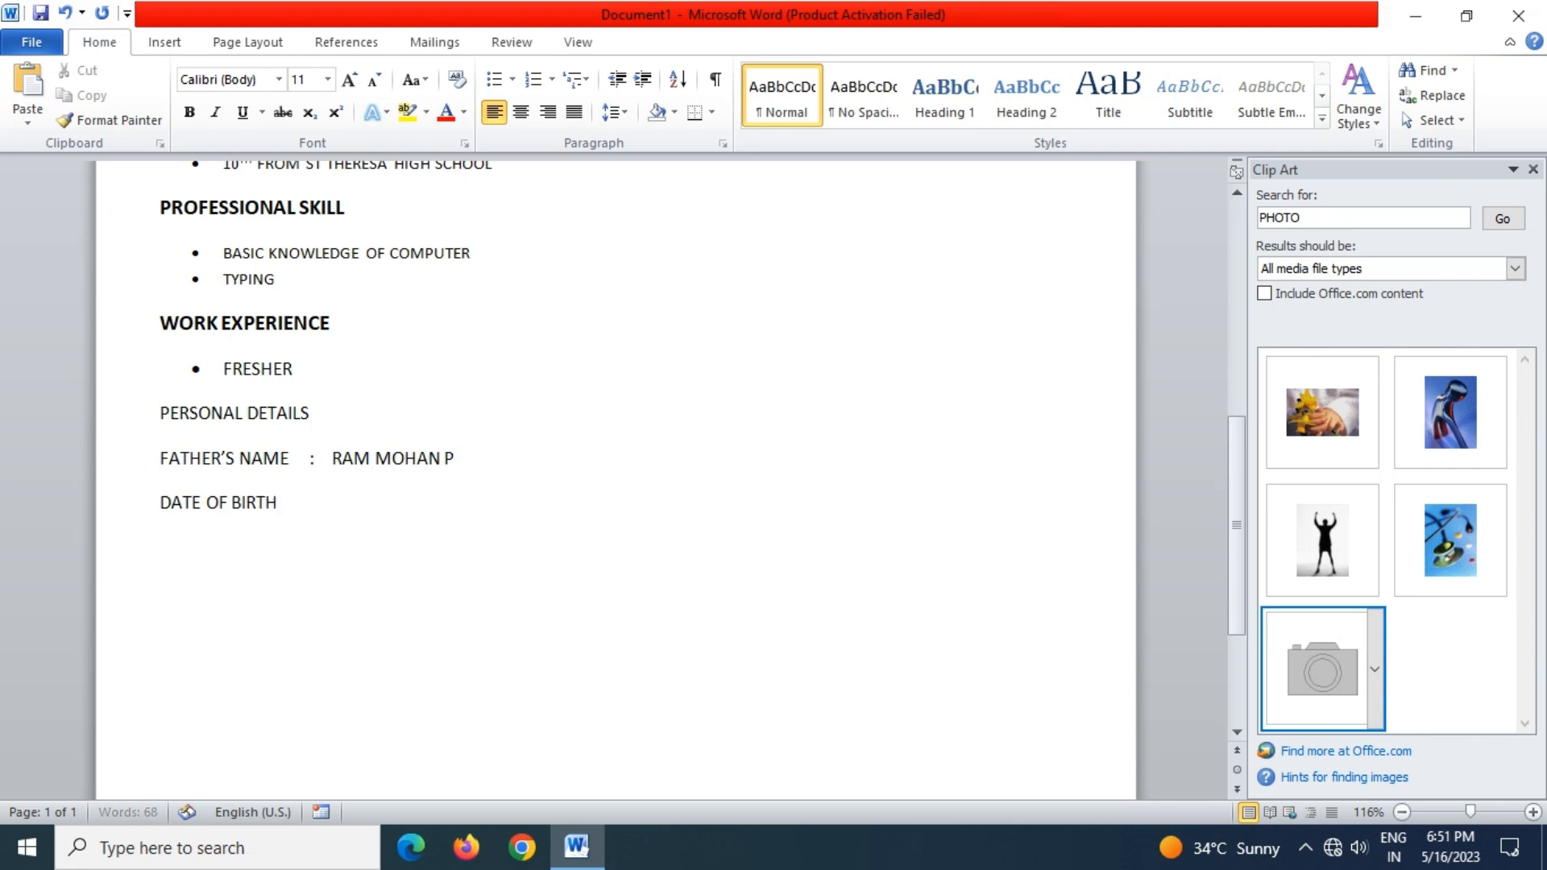
text(:  05 APRIL)
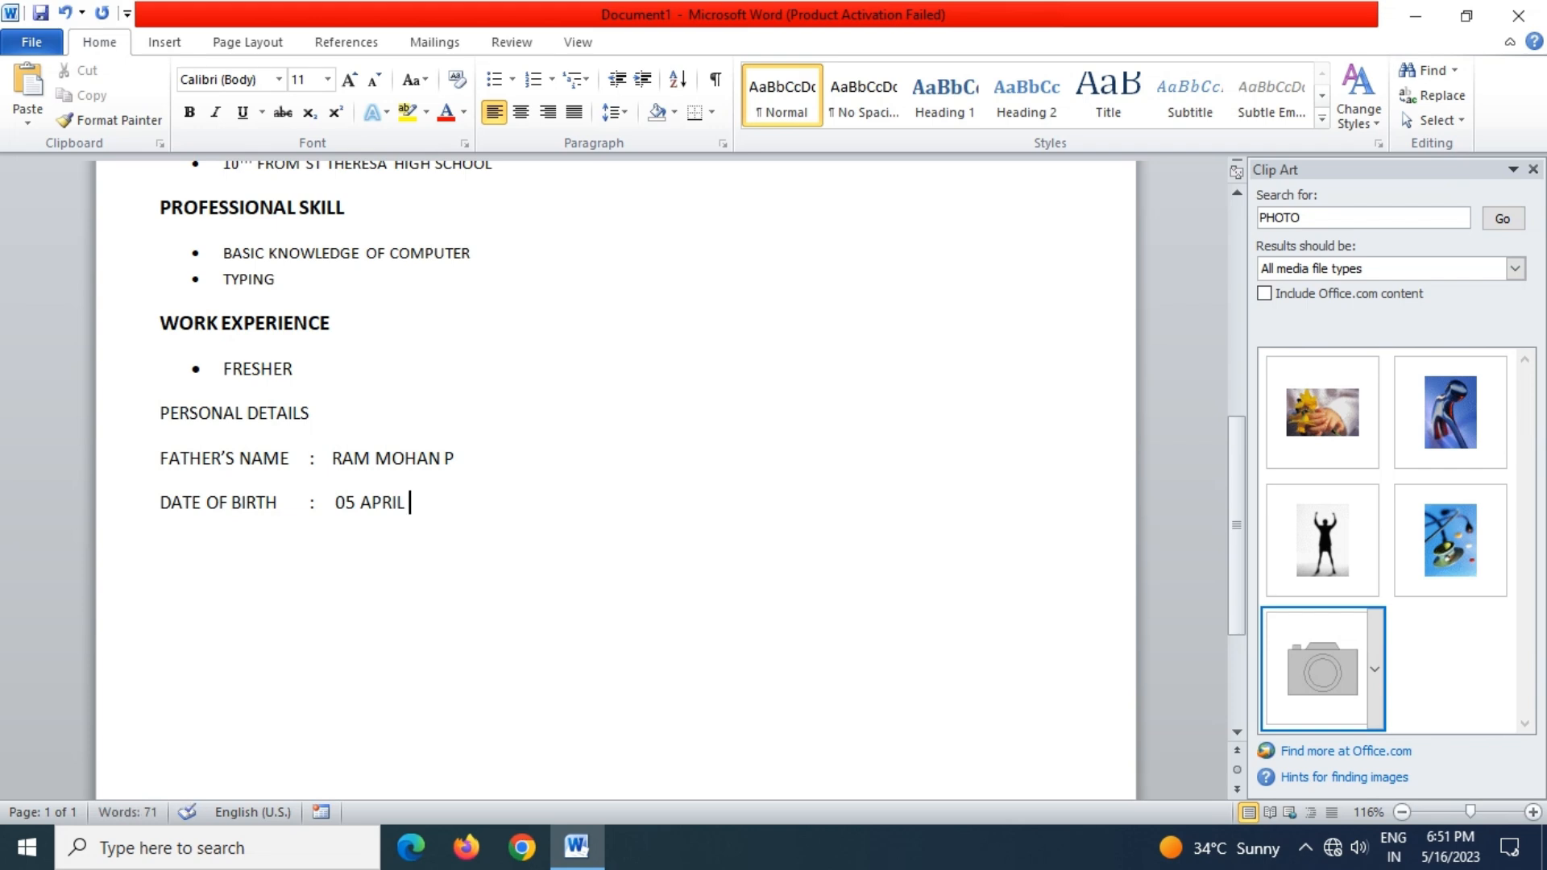
text( 2002)
Complete the GENDER : MALE line and add a NATIONALITY : INDIAN line below it
text(GEND)
text(ER)
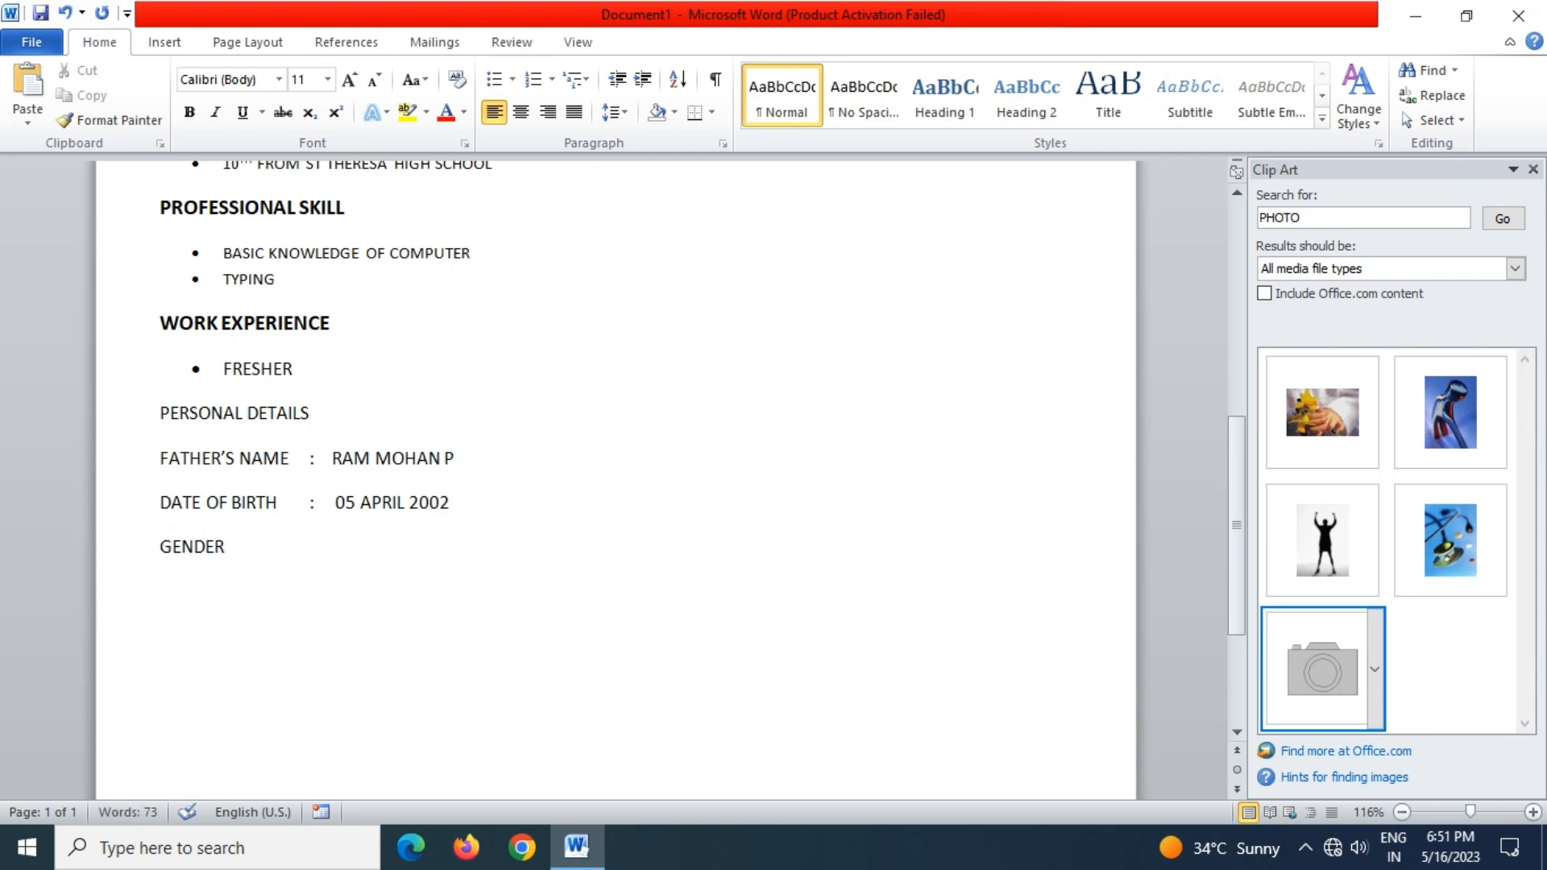
text( : MALE)
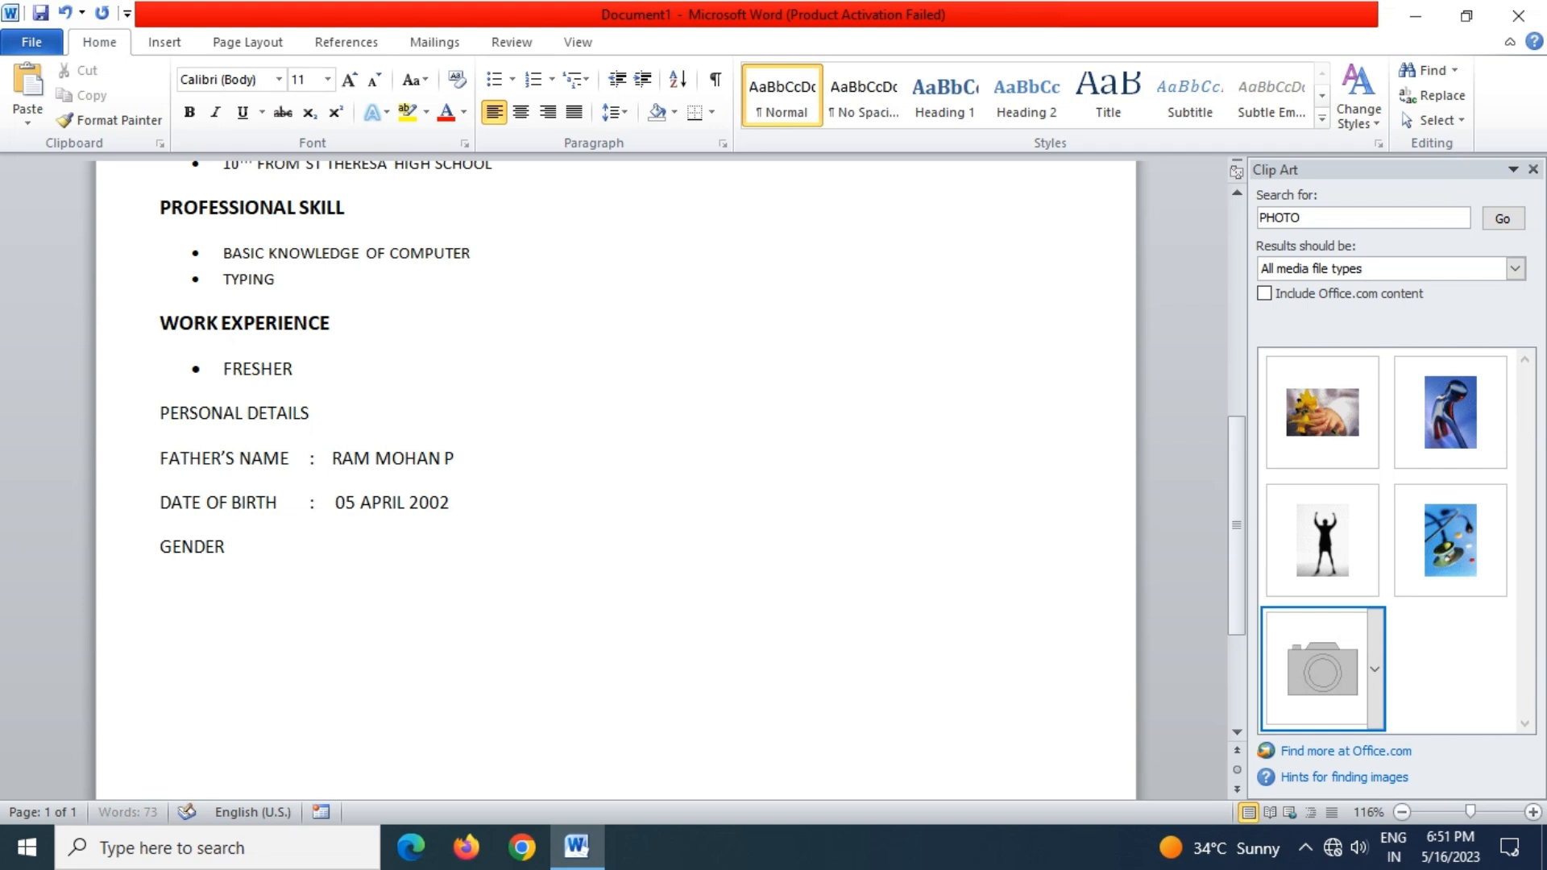
Complete the GENDER : MALE line and add a NATIONALITY : INDIAN line below it
text(    :      MALE)
key(Return)
text(NATIONALITY)
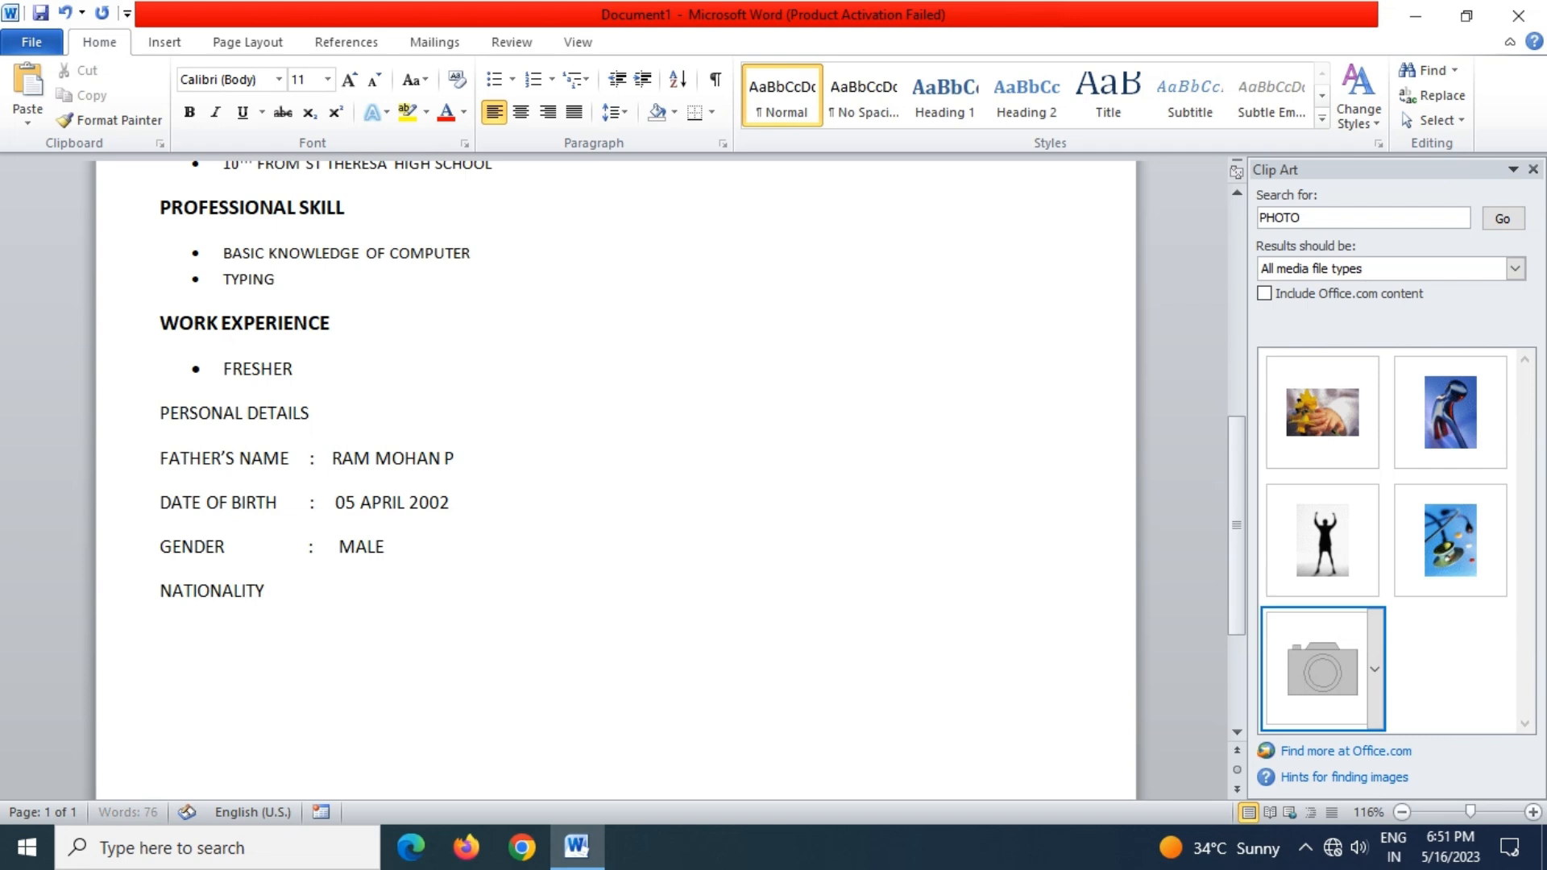
text(    :      INDIAN)
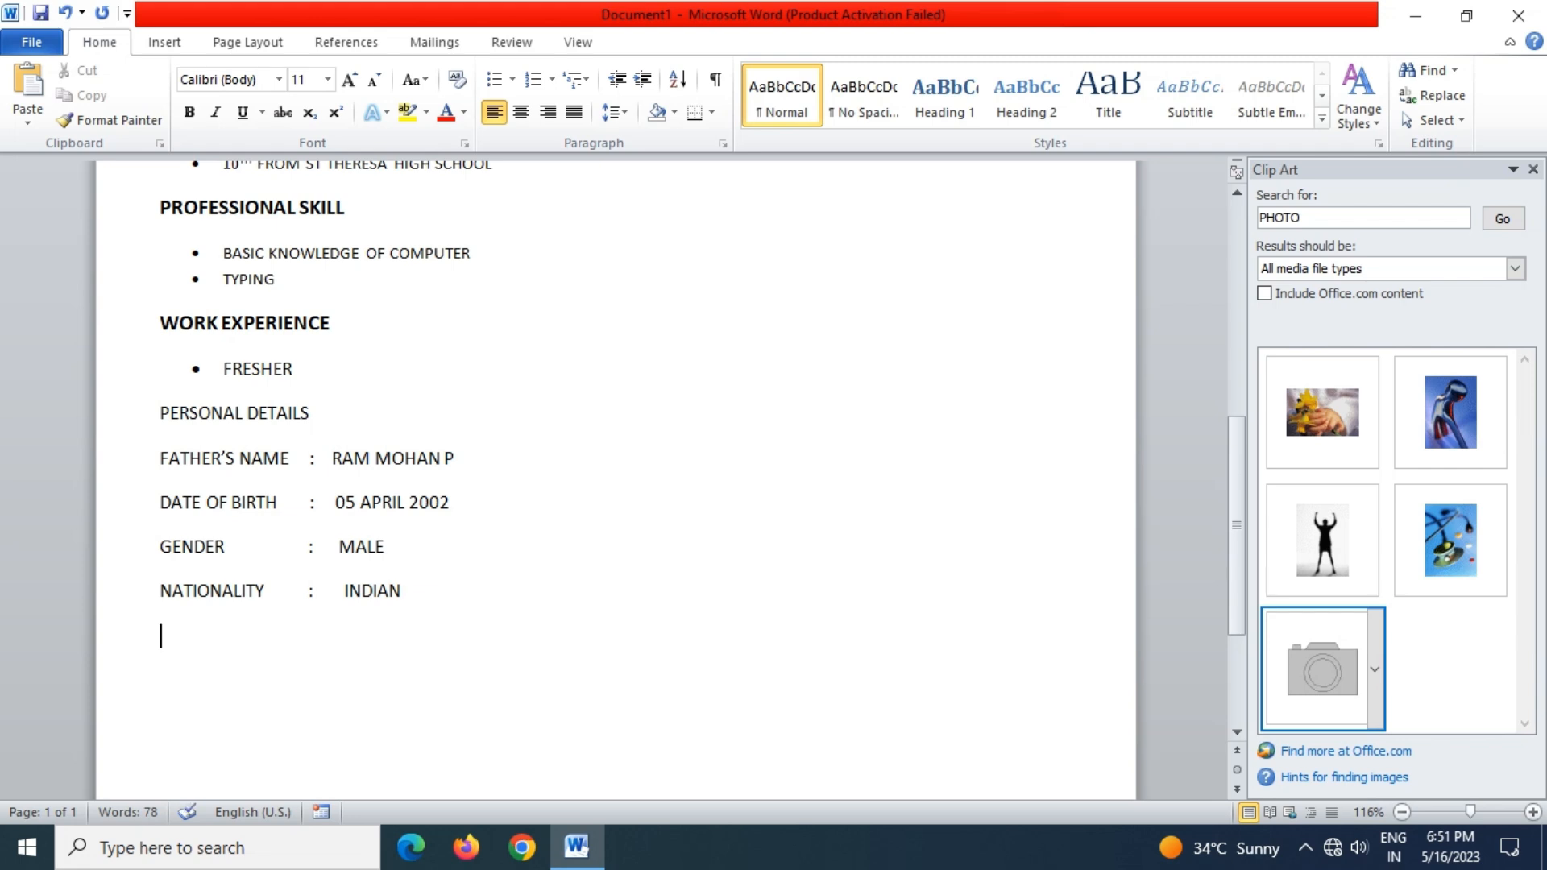
key(Return)
Add a MARITAL STATUS line with its value UNMARRIED tab-aligned with the others
text(MARITAL )
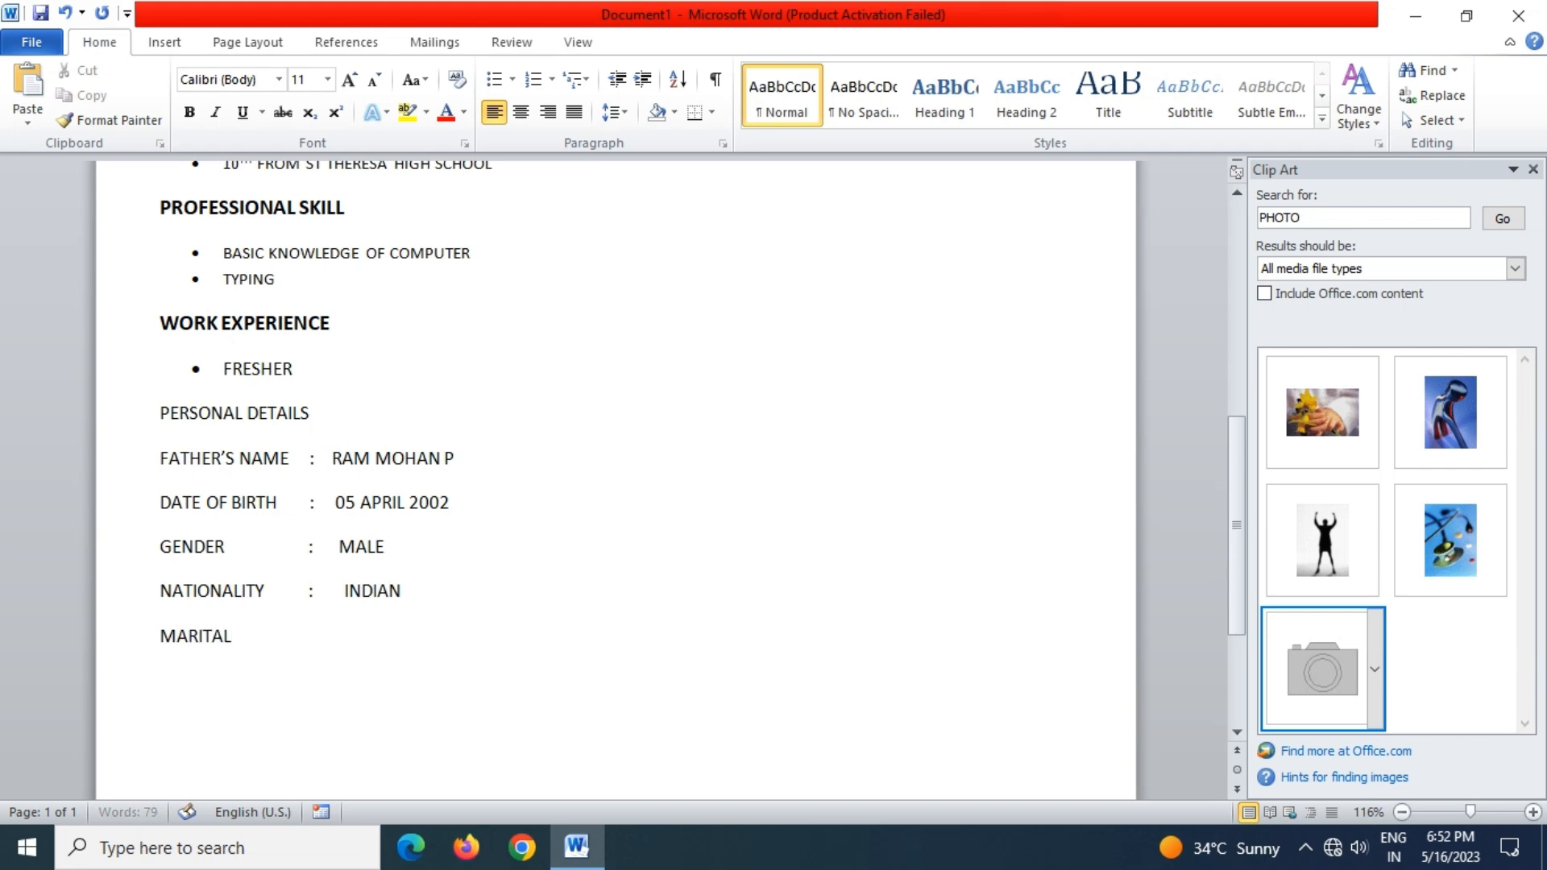
text(STU)
key(BackSpace)
text(ST)
text(US)
key(BackSpace)
key(BackSpace)
key(BackSpace)
key(BackSpace)
text(ATUS  :)
key(Tab)
text(UNMA)
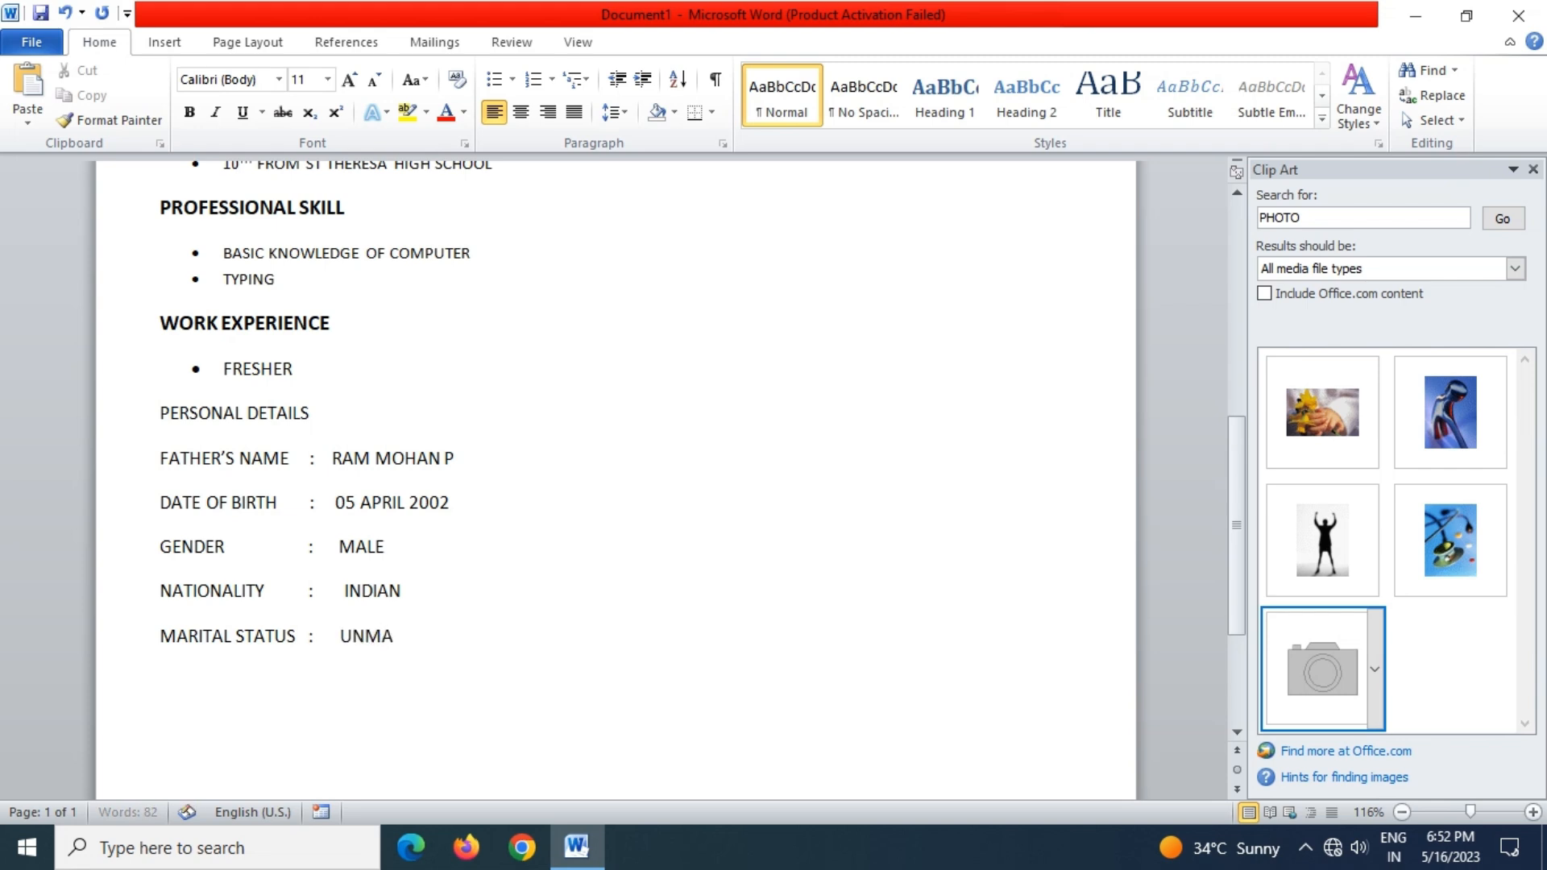
text(RRIED)
Add a LANGUAGE KNOWN : ENGLISH & HINDI line, correcting typos along the way
key(Return)
text(LAN)
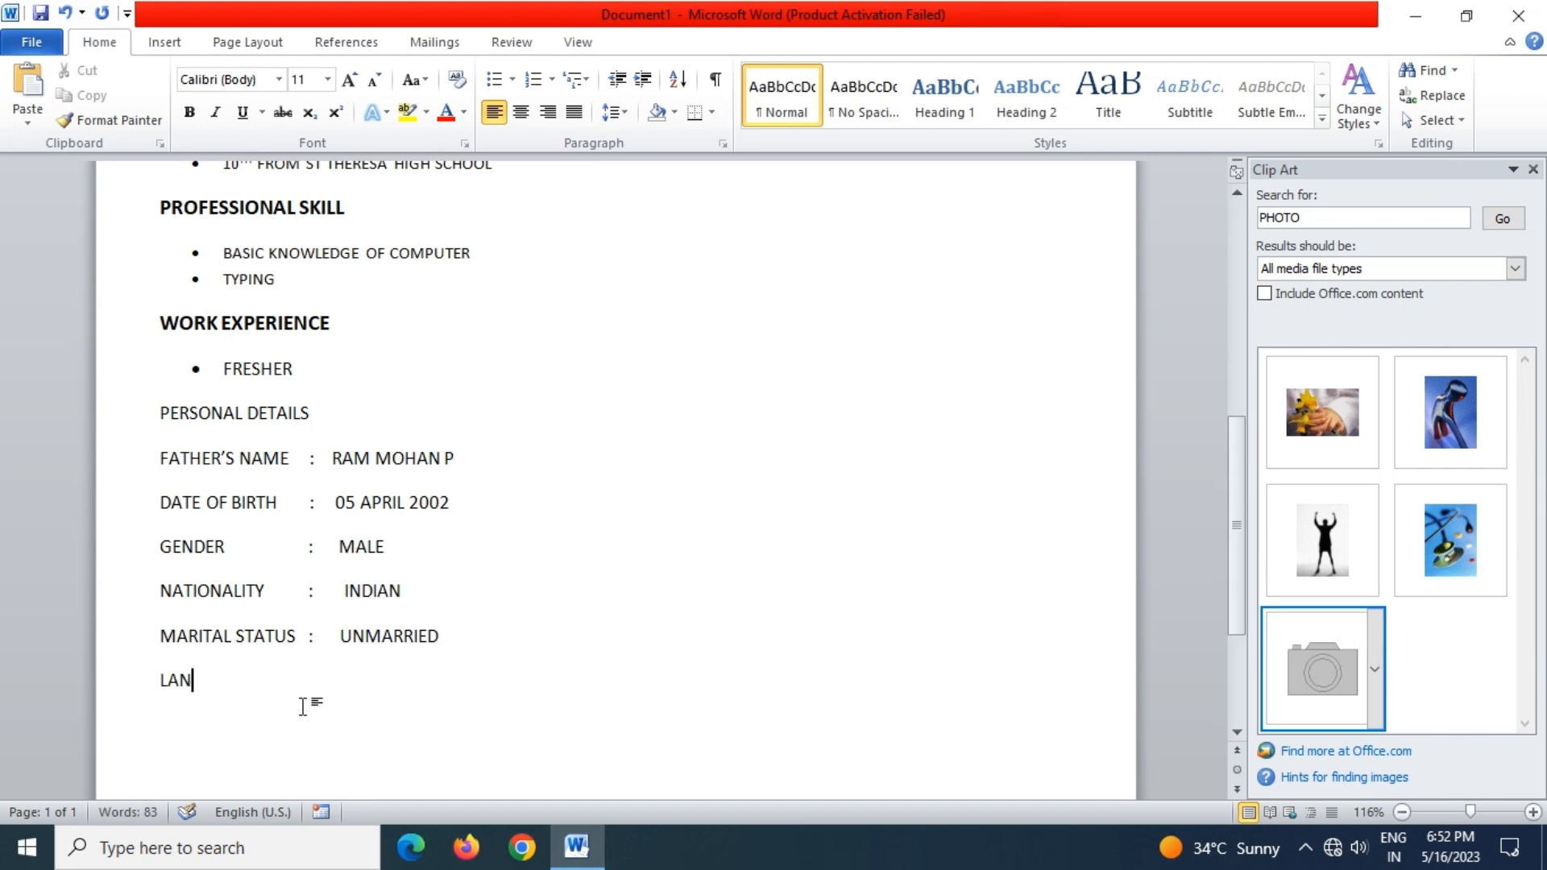
text(GUAGE KNO)
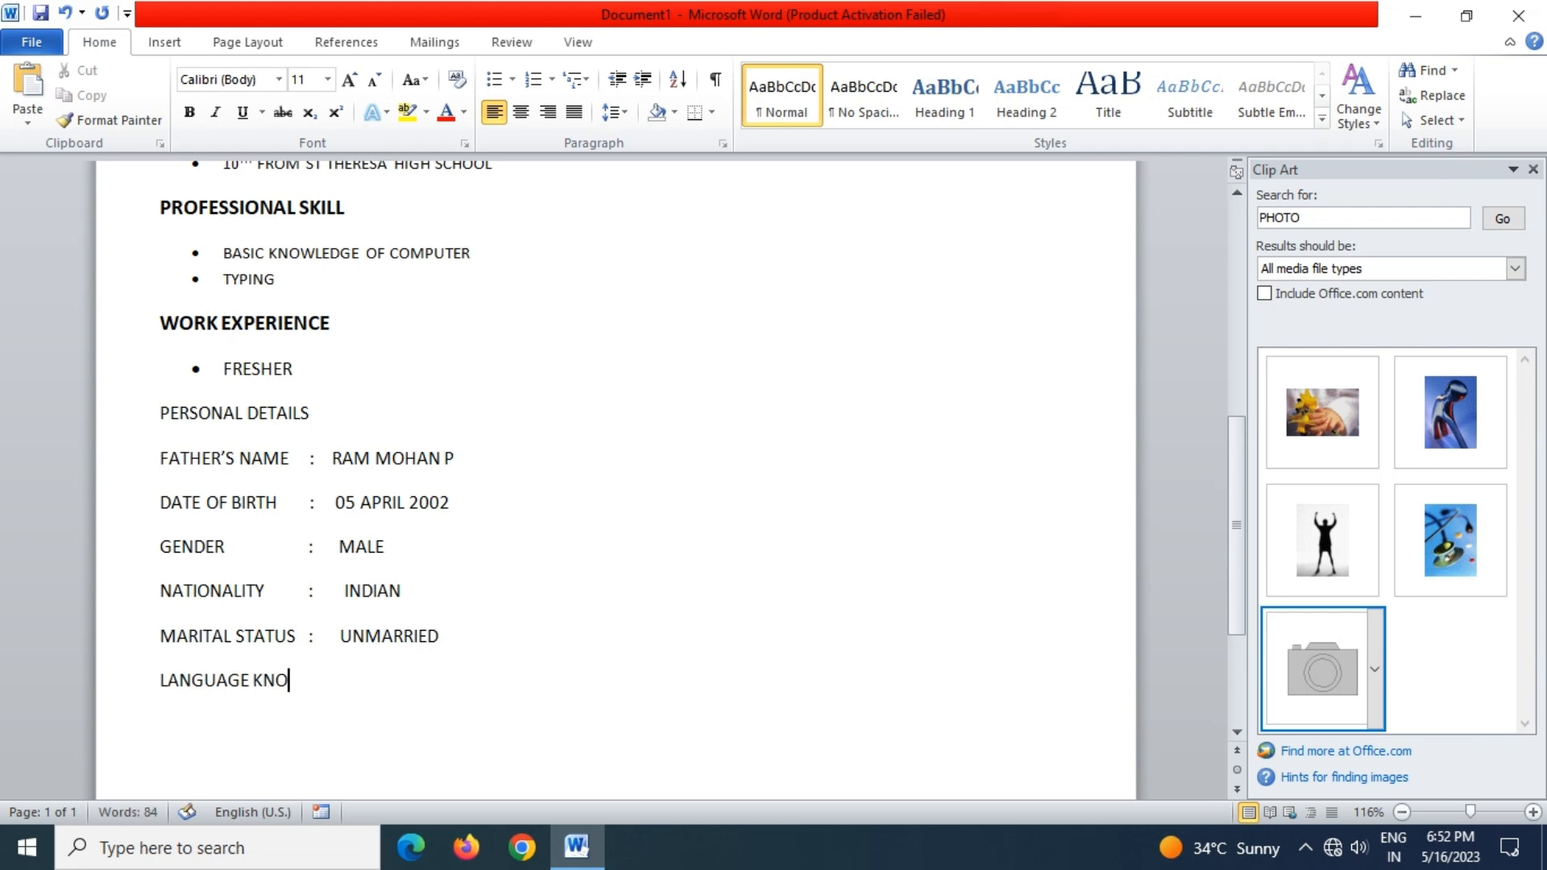
text(WN)
key(BackSpace)
key(BackSpace)
key(BackSpace)
text(:    ENGLISH)
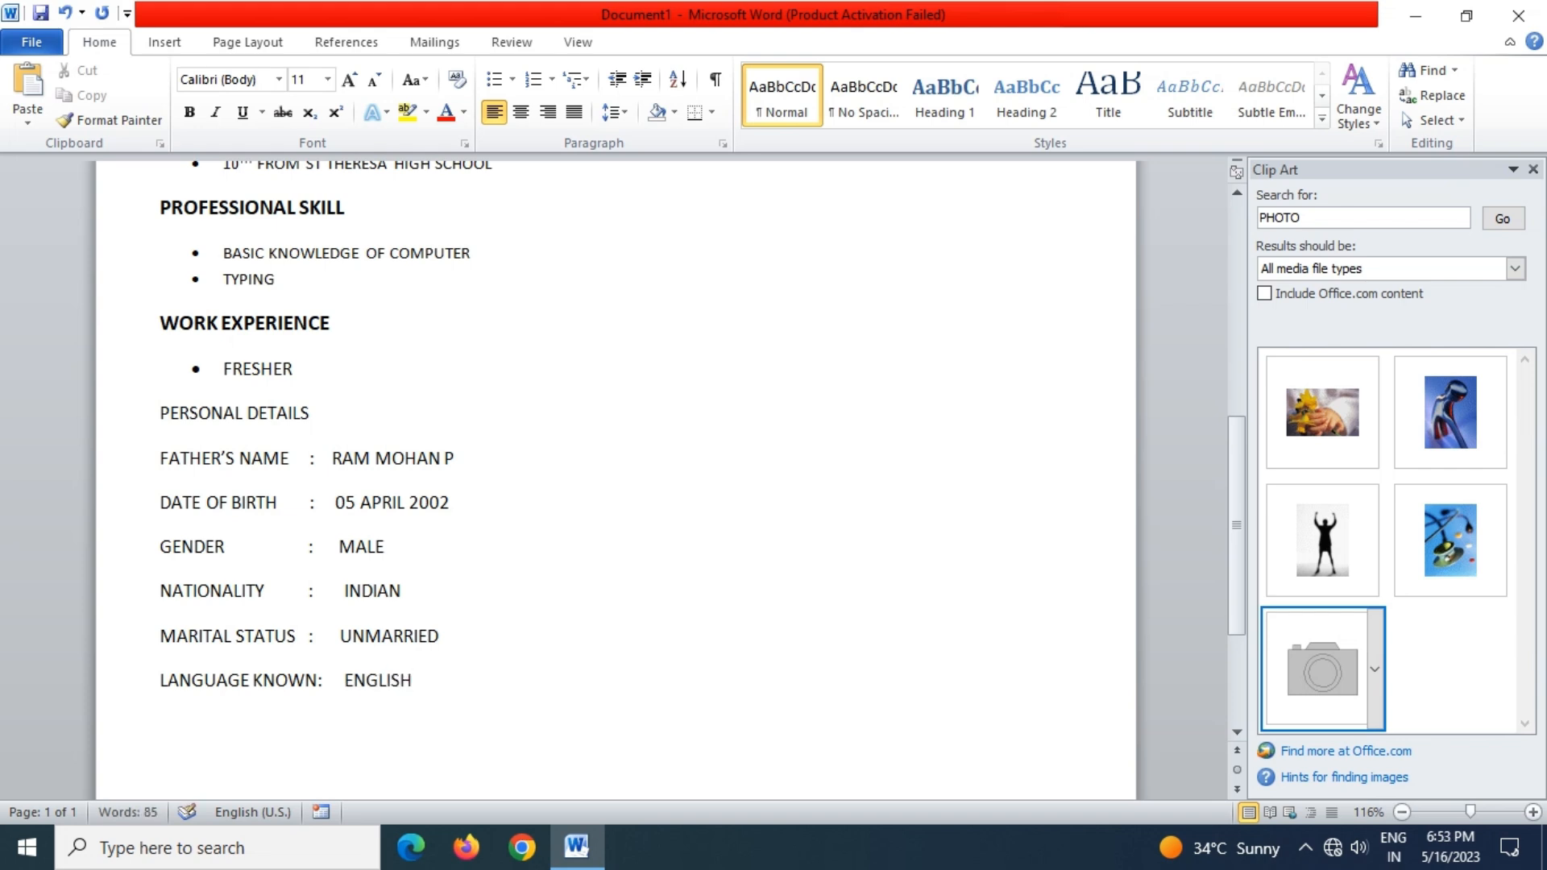
text( &)
text(HINB)
key(BackSpace)
text(DI)
Add a HOBBIES : PLAYING CRICKET line below the languages entry
key(Return)
click(251, 679)
click(510, 679)
key(Return)
text(HOBBI)
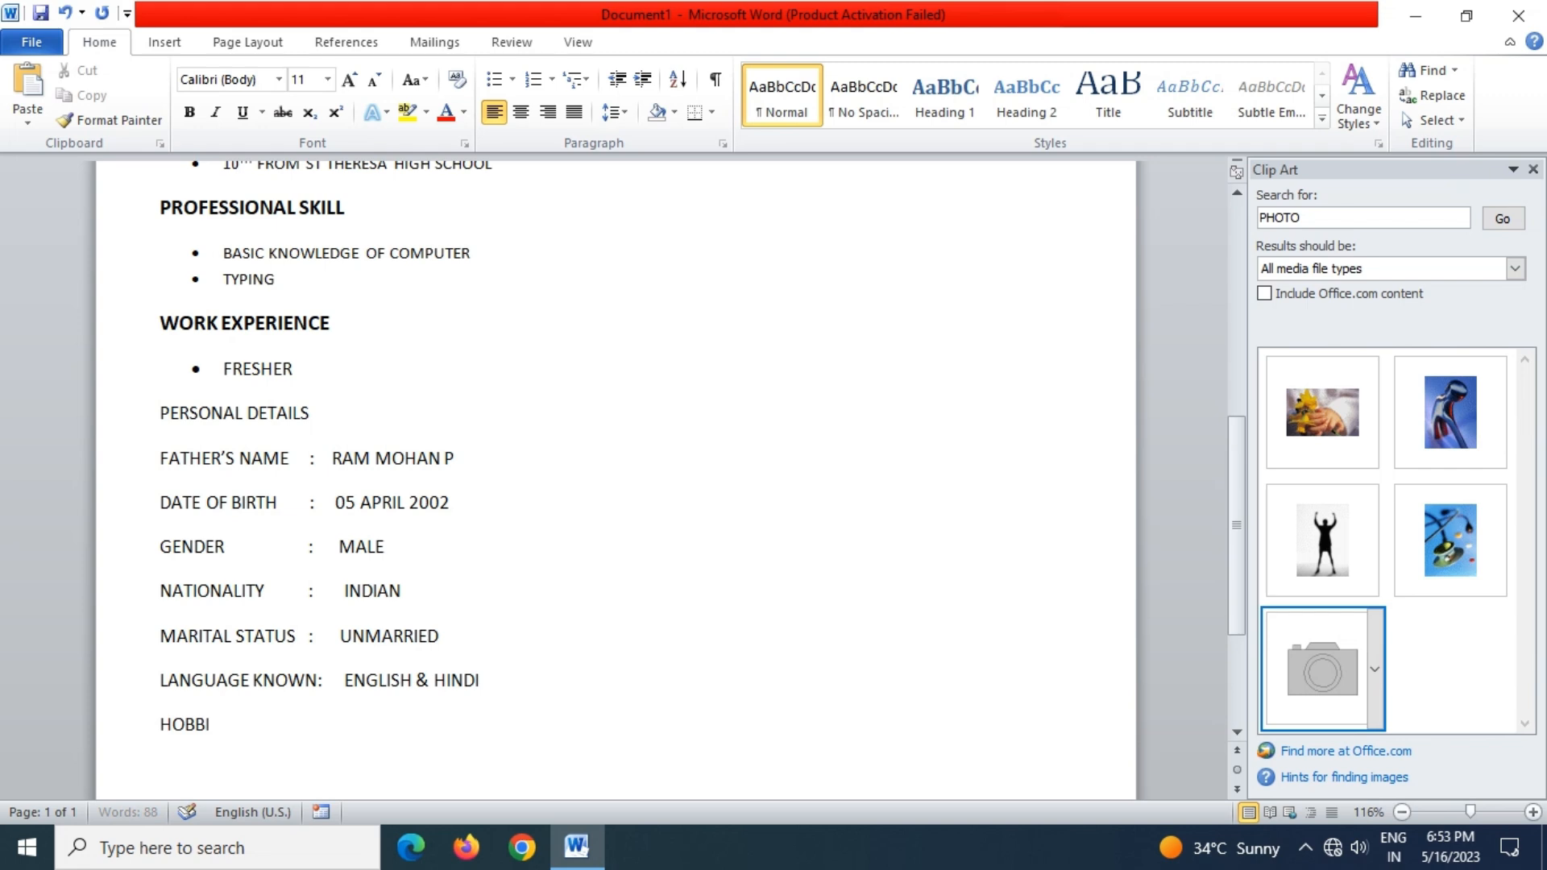
text(ES      :   PLAYING)
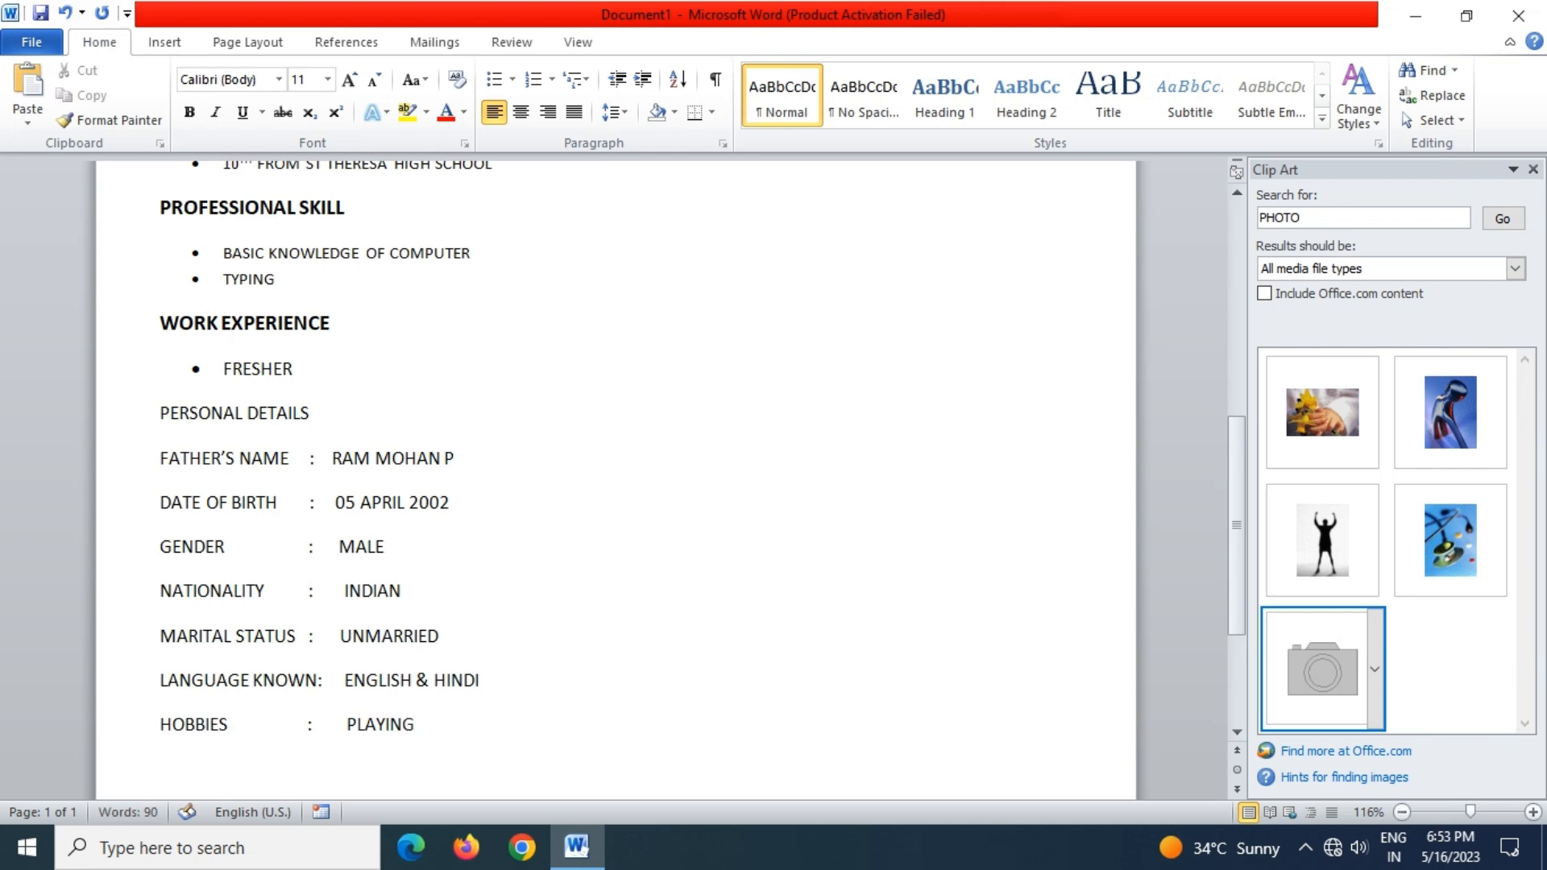
text( CRICKET)
Add PLACE : and DATE : lines at the bottom, with SIGNTURE at the PLACE line's right margin
scroll(616, 479, down, 3)
key(BackSpace)
text(PLACE)
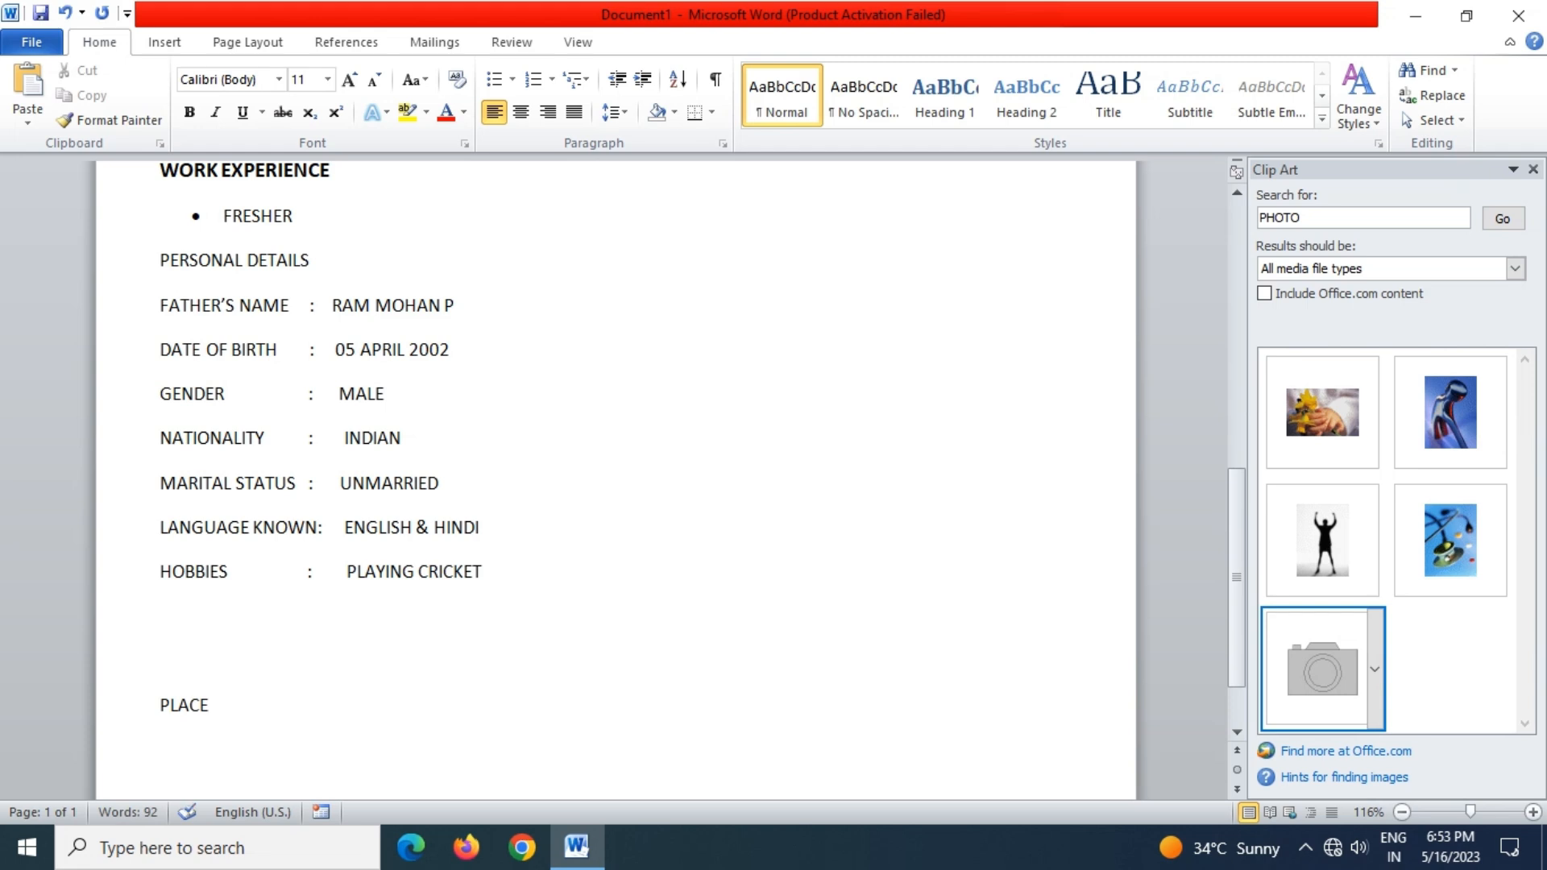
text( :)
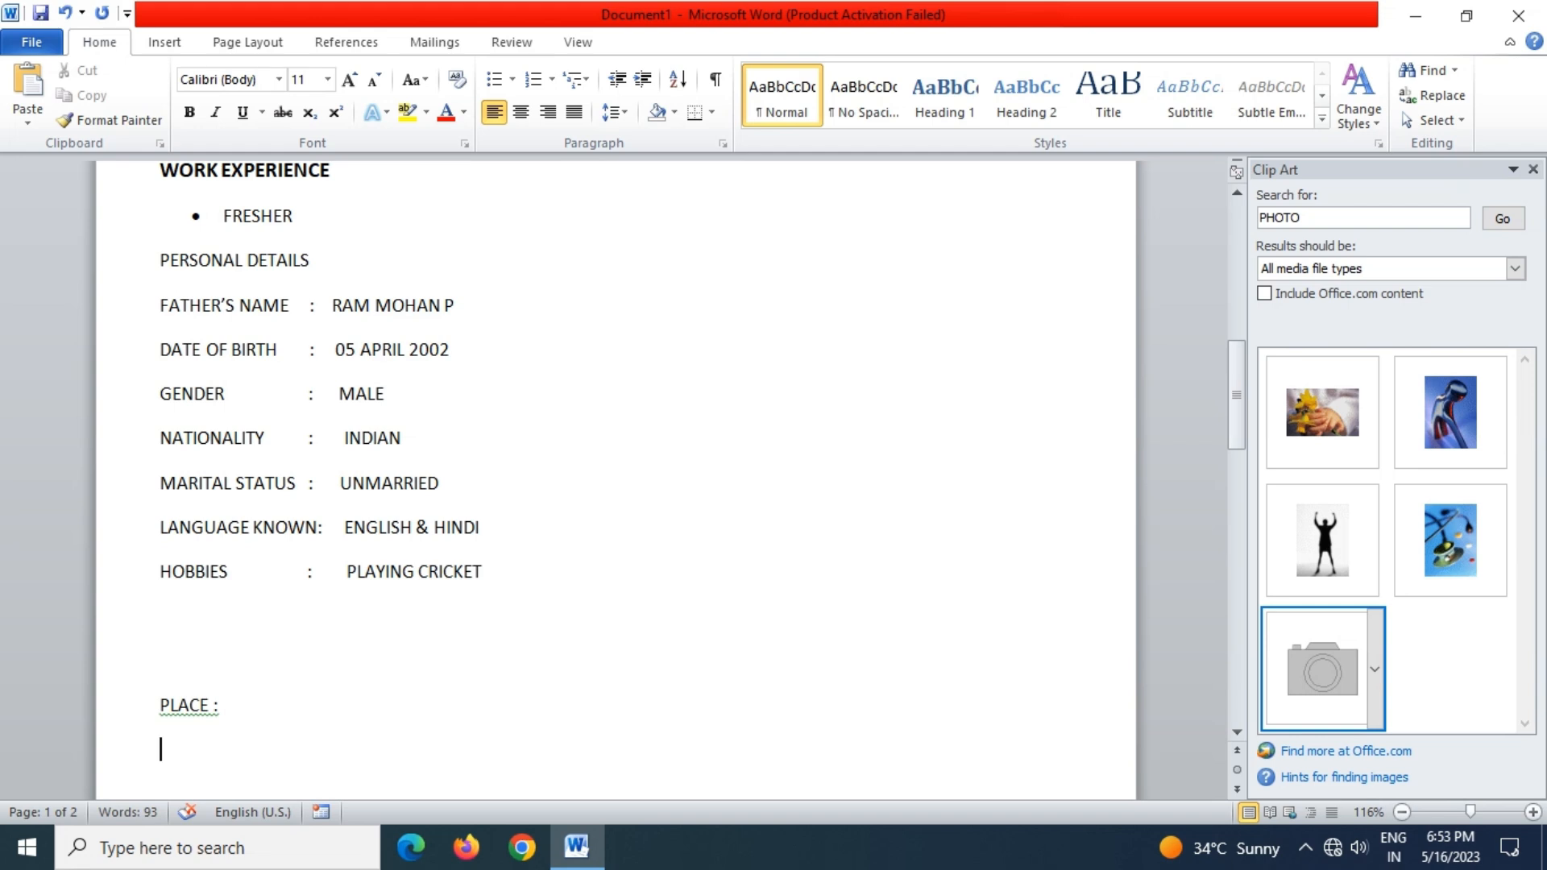
key(Return)
text(DATE :)
double_click(942, 726)
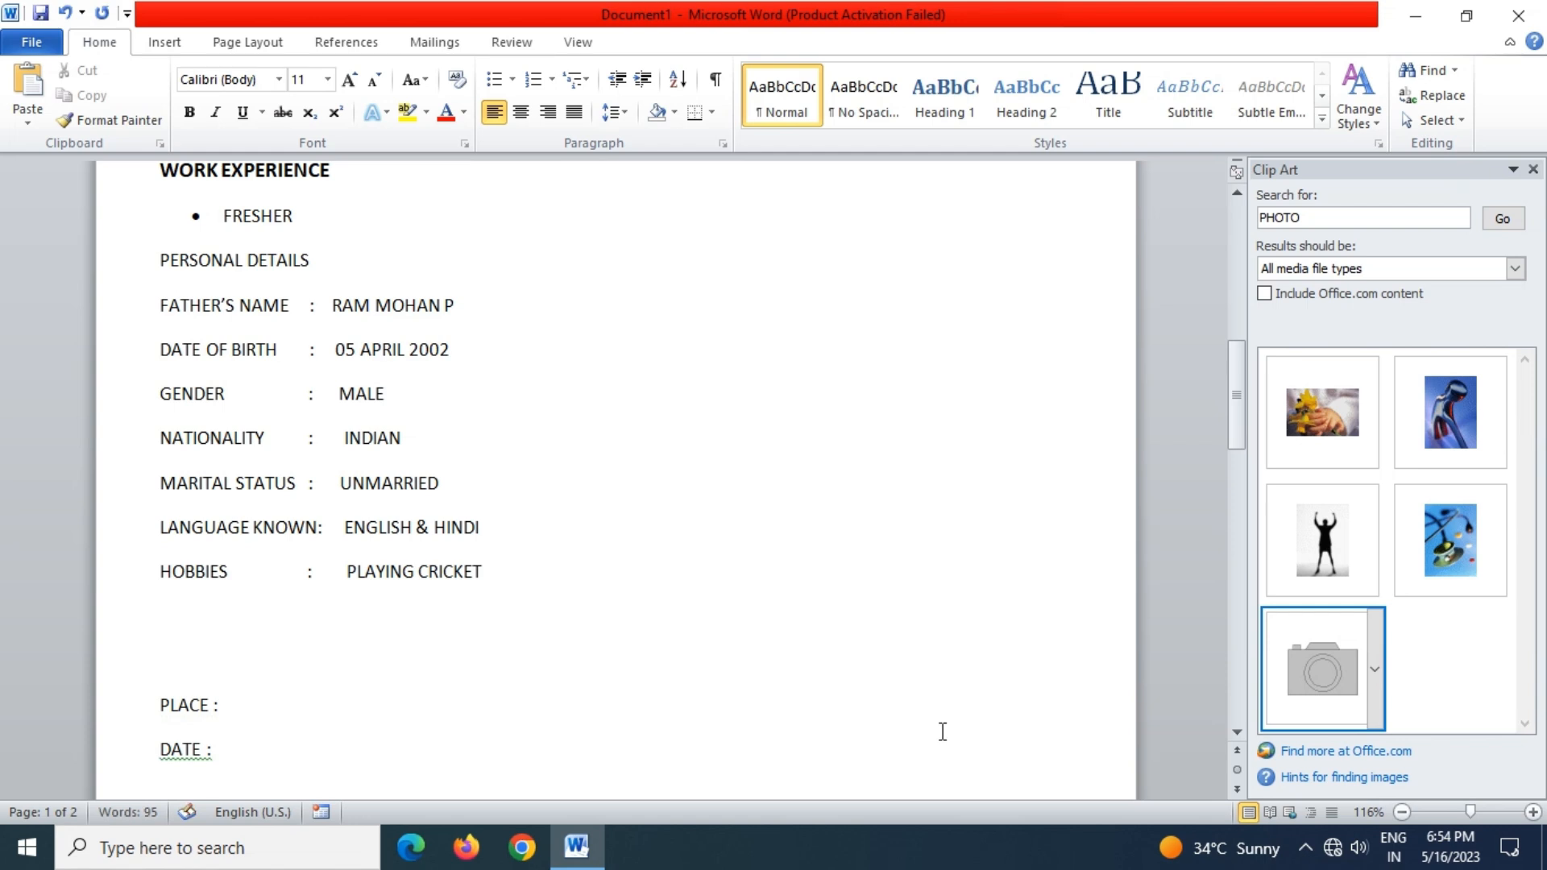
text(SIGNTURE)
Save the résumé under the file name RESUME
scroll(773, 615, up, 10)
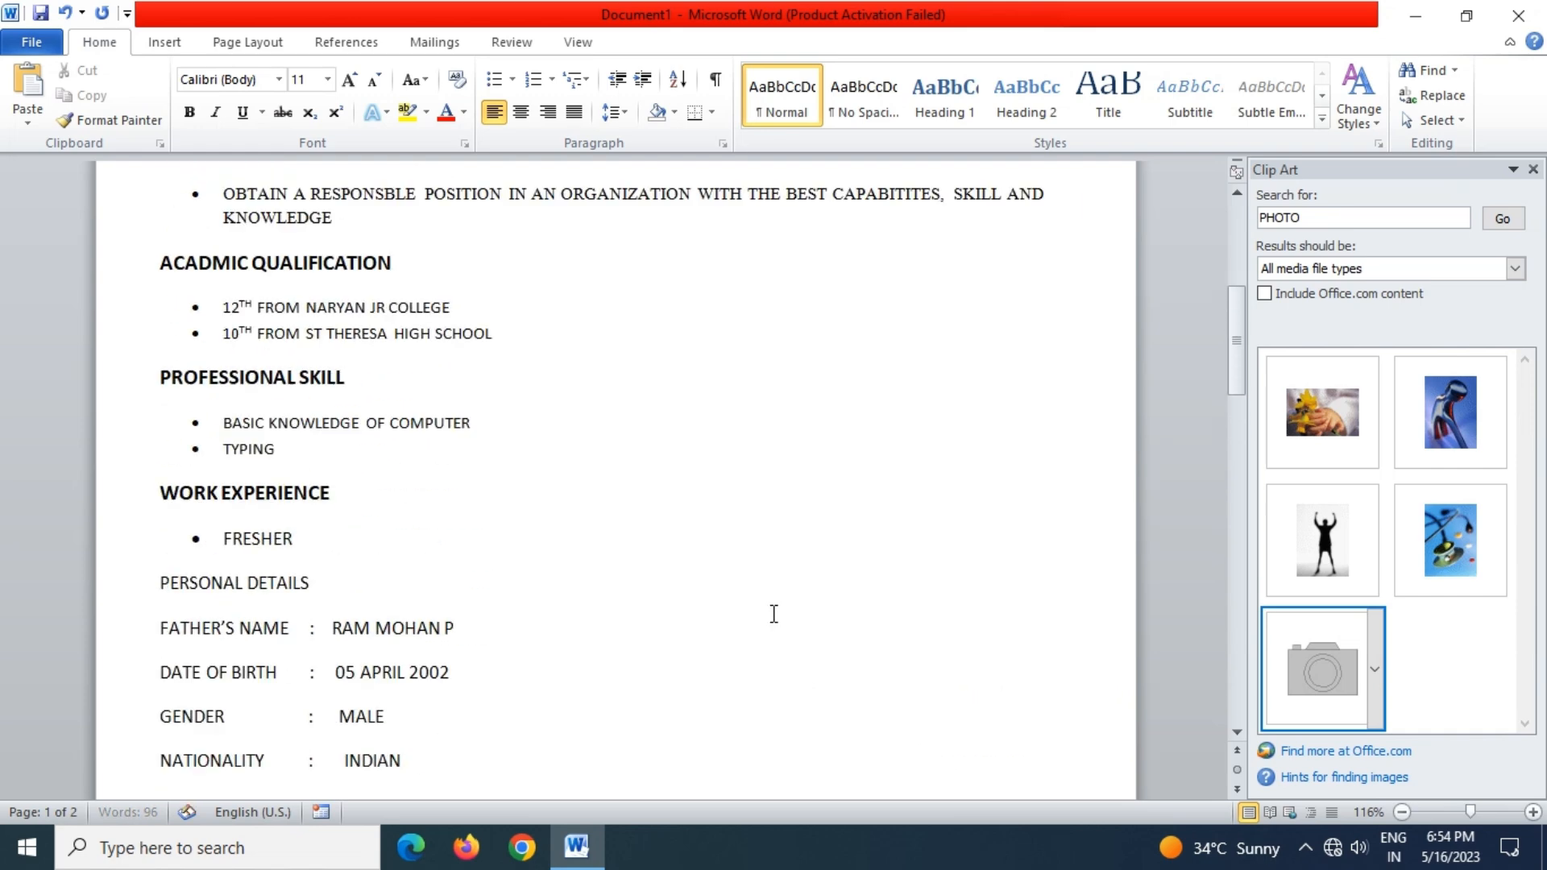
scroll(634, 541, down, 10)
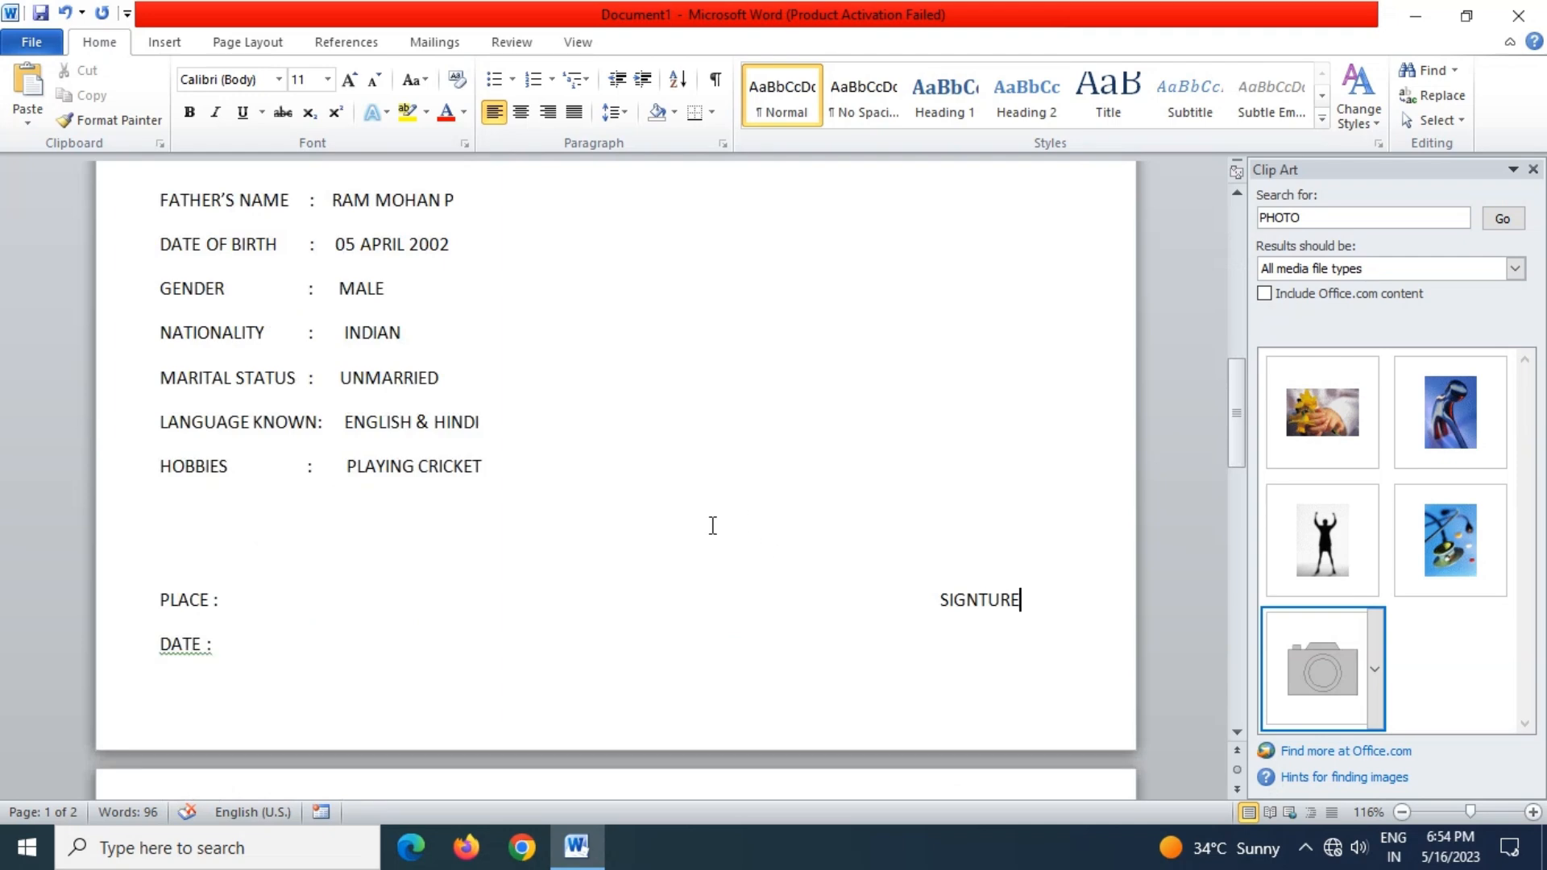
scroll(730, 580, up, 10)
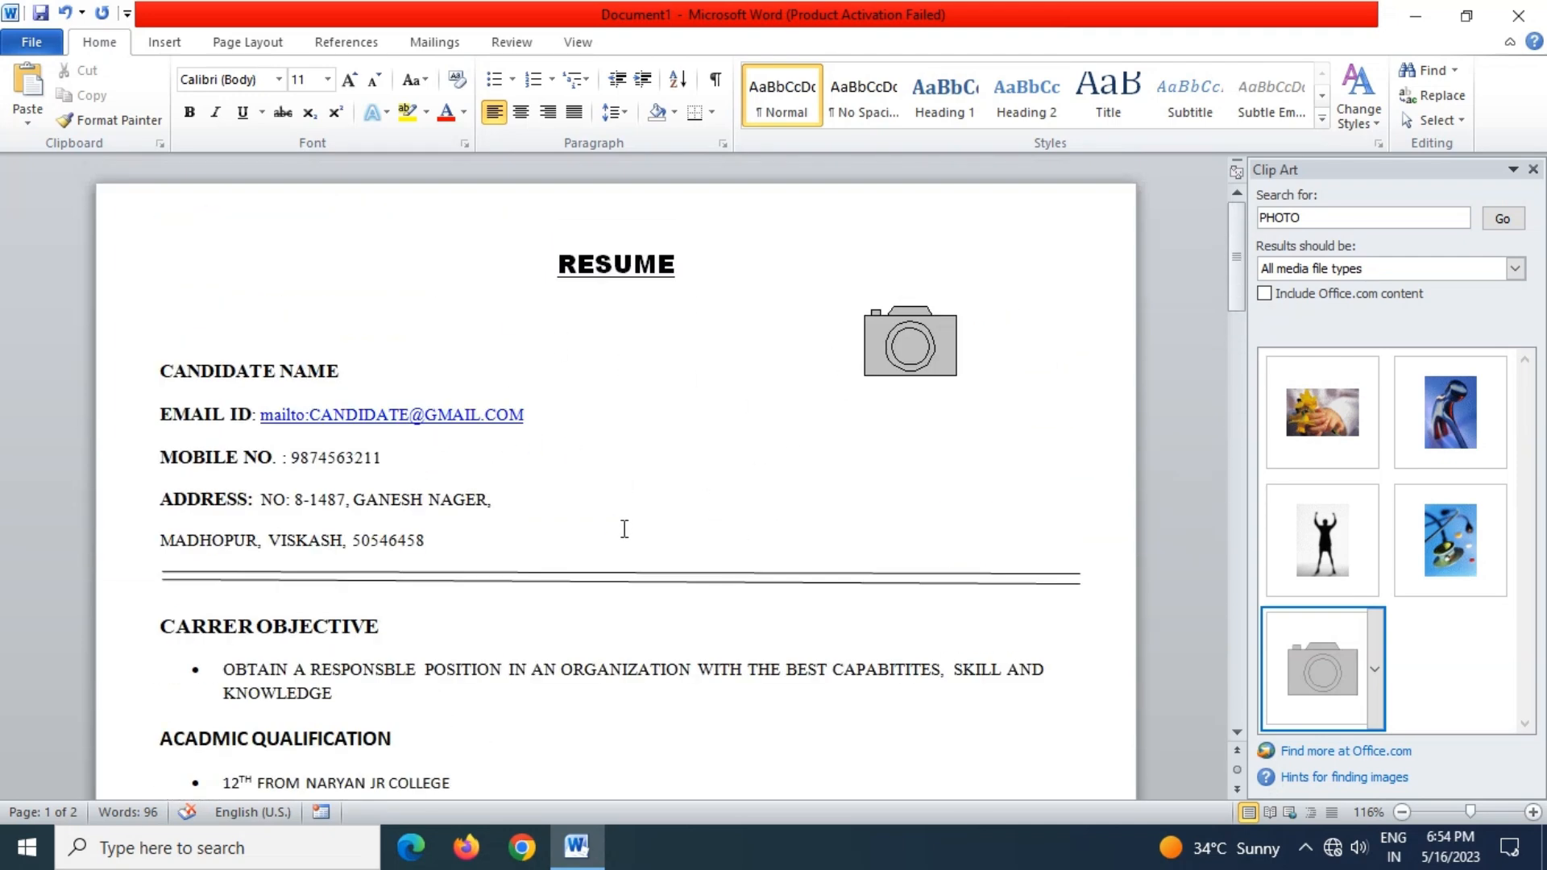
key(ctrl+s)
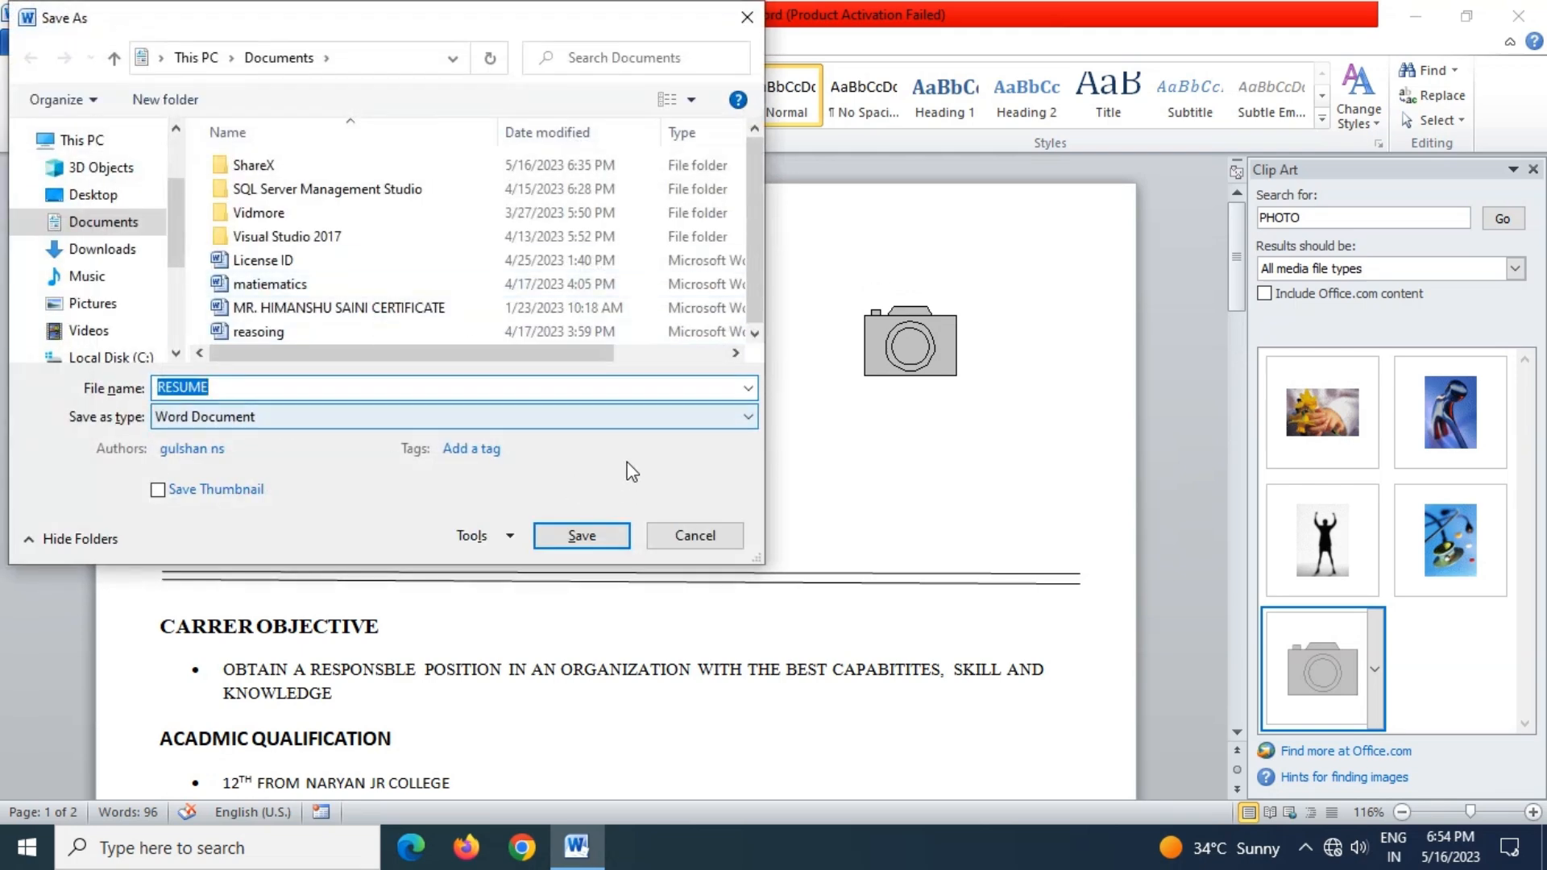
click(581, 536)
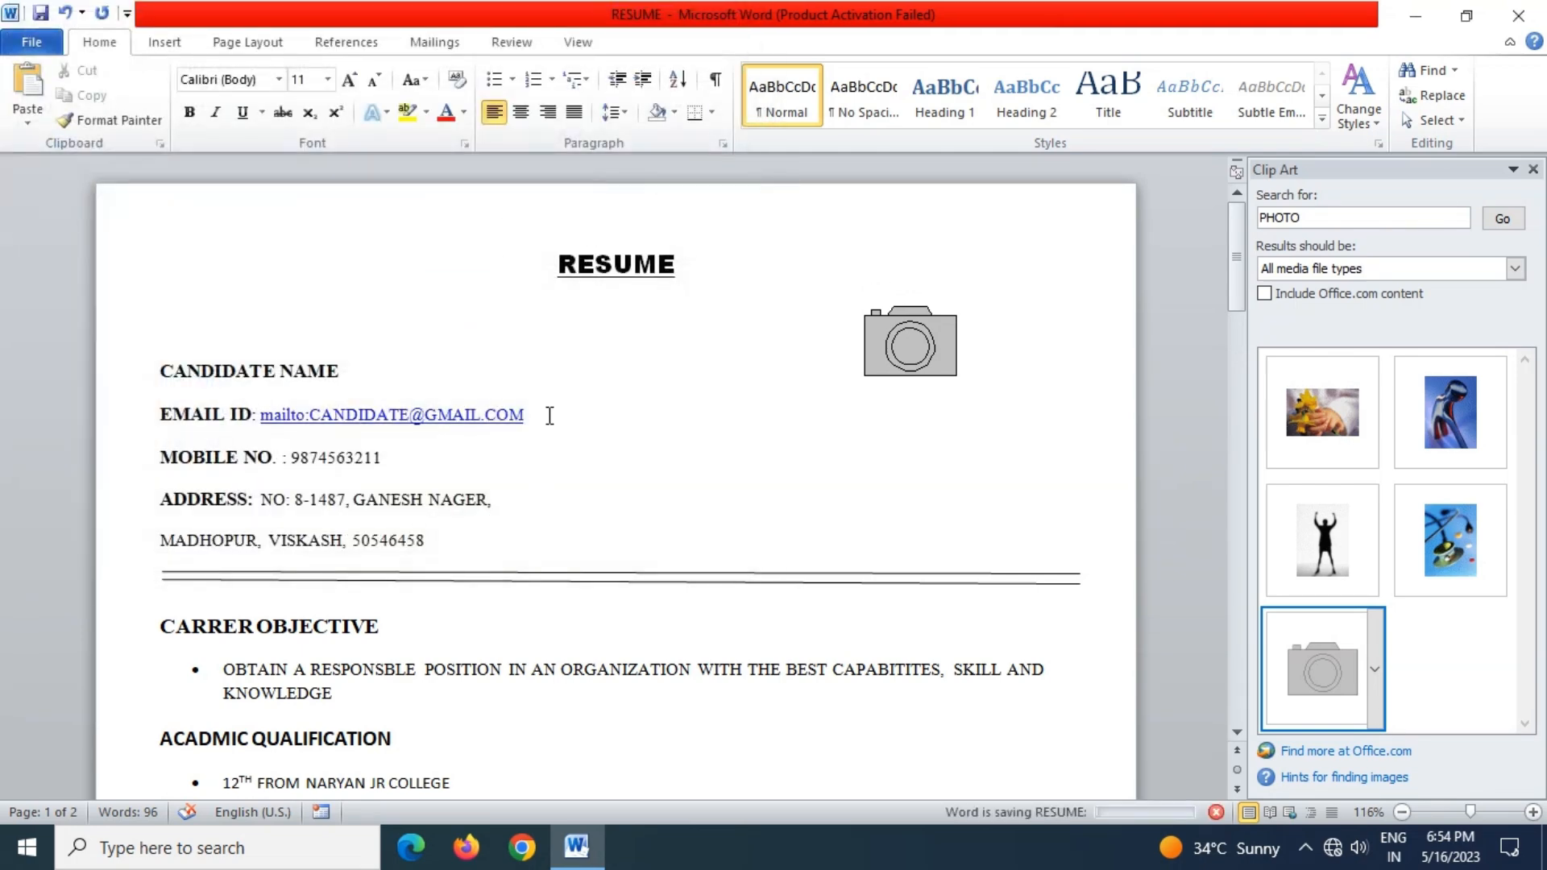
Close Word and refresh the Windows desktop
scroll(825, 484, down, 12)
scroll(832, 484, down, 2)
scroll(830, 483, up, 12)
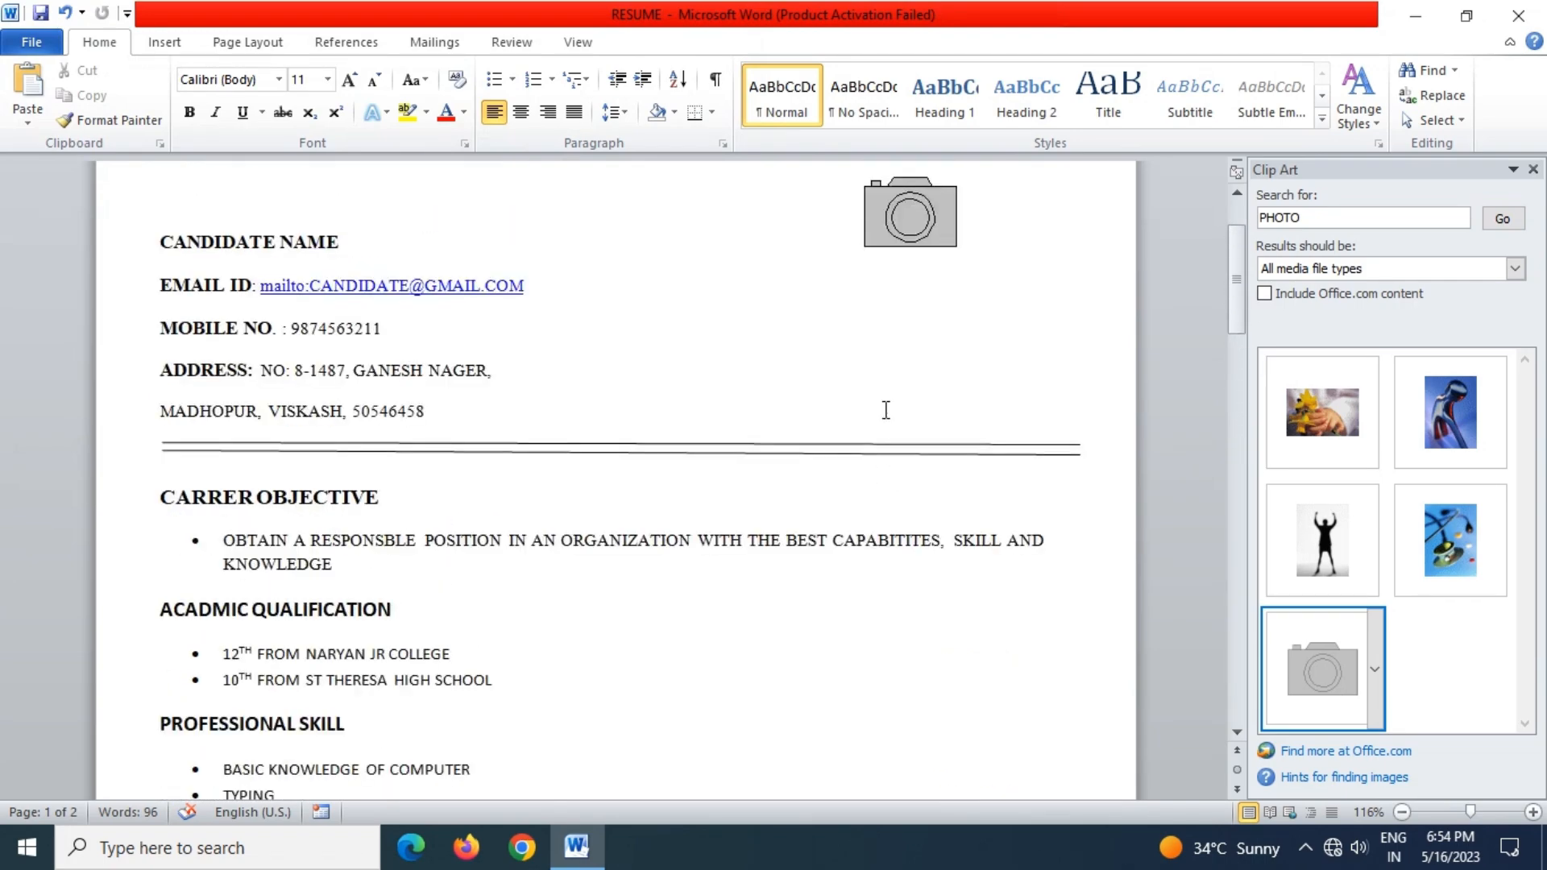
click(1518, 16)
right_click(622, 252)
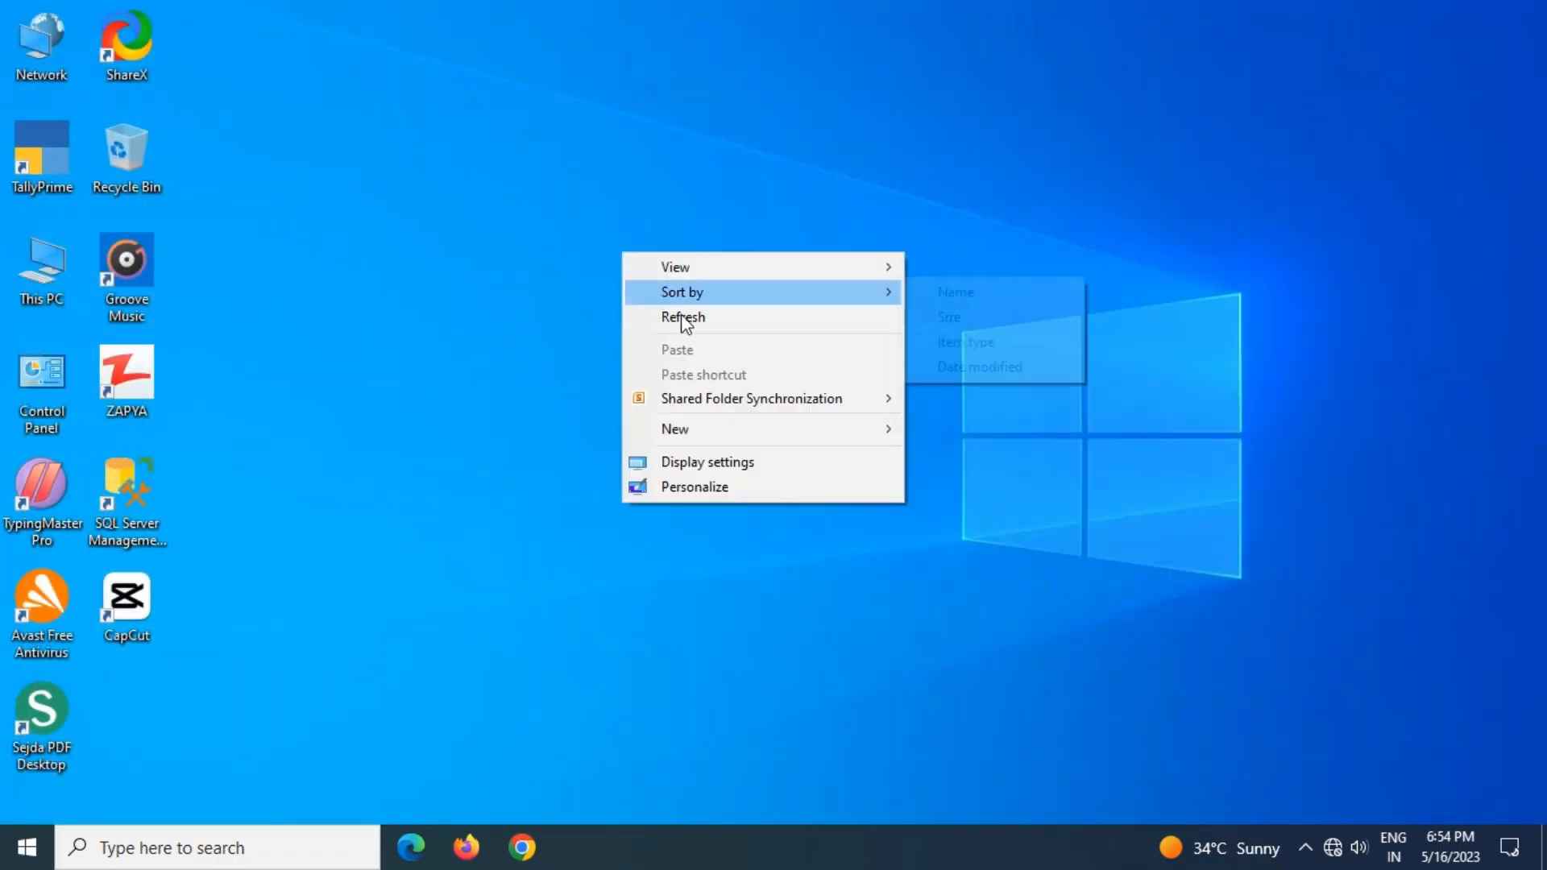
click(719, 321)
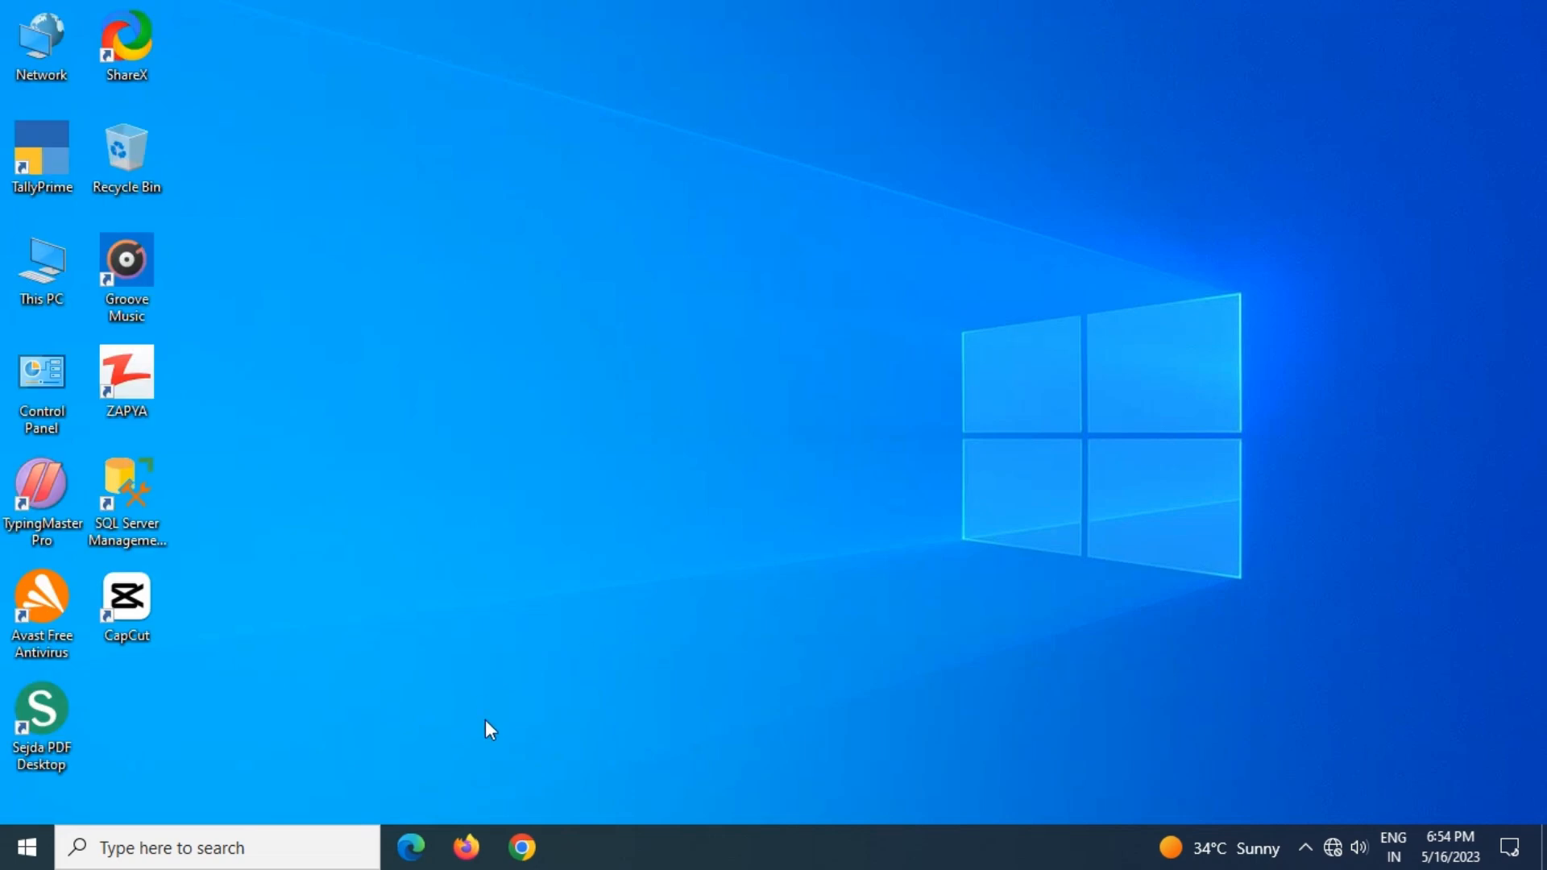